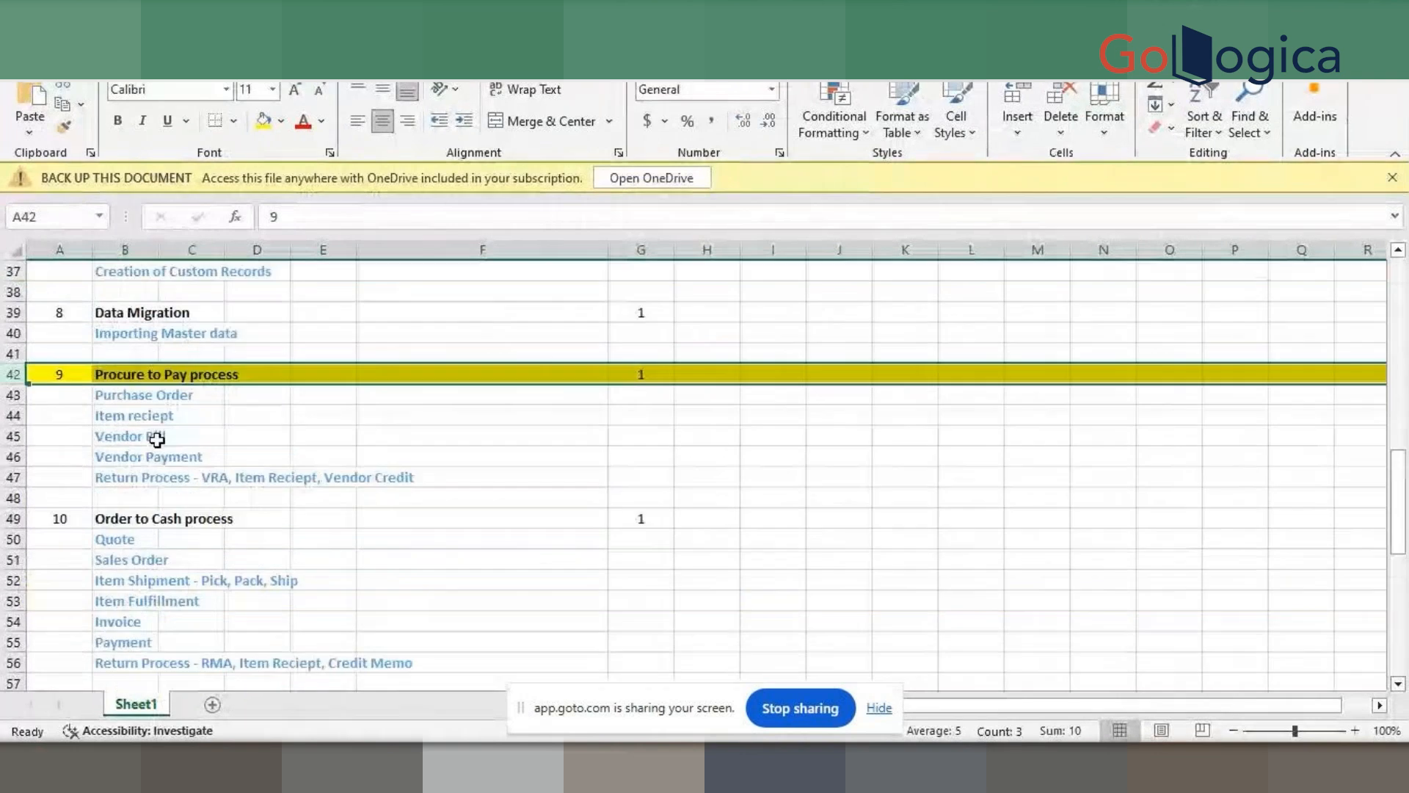
# - Review the Vendor Payment and Return Process rows under Procure to Pay process, and switch to NetSuite
pyautogui.click(125, 458)
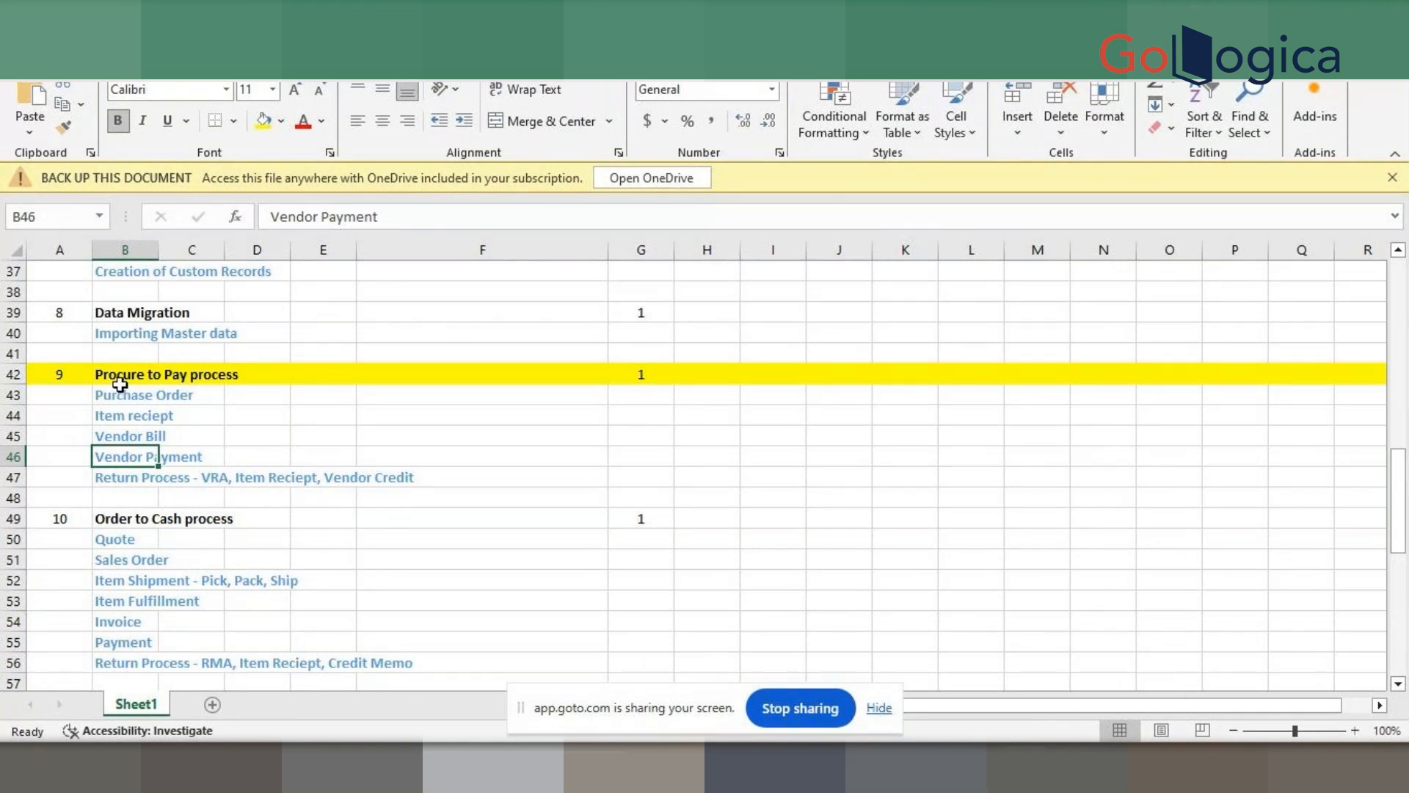
pyautogui.click(126, 478)
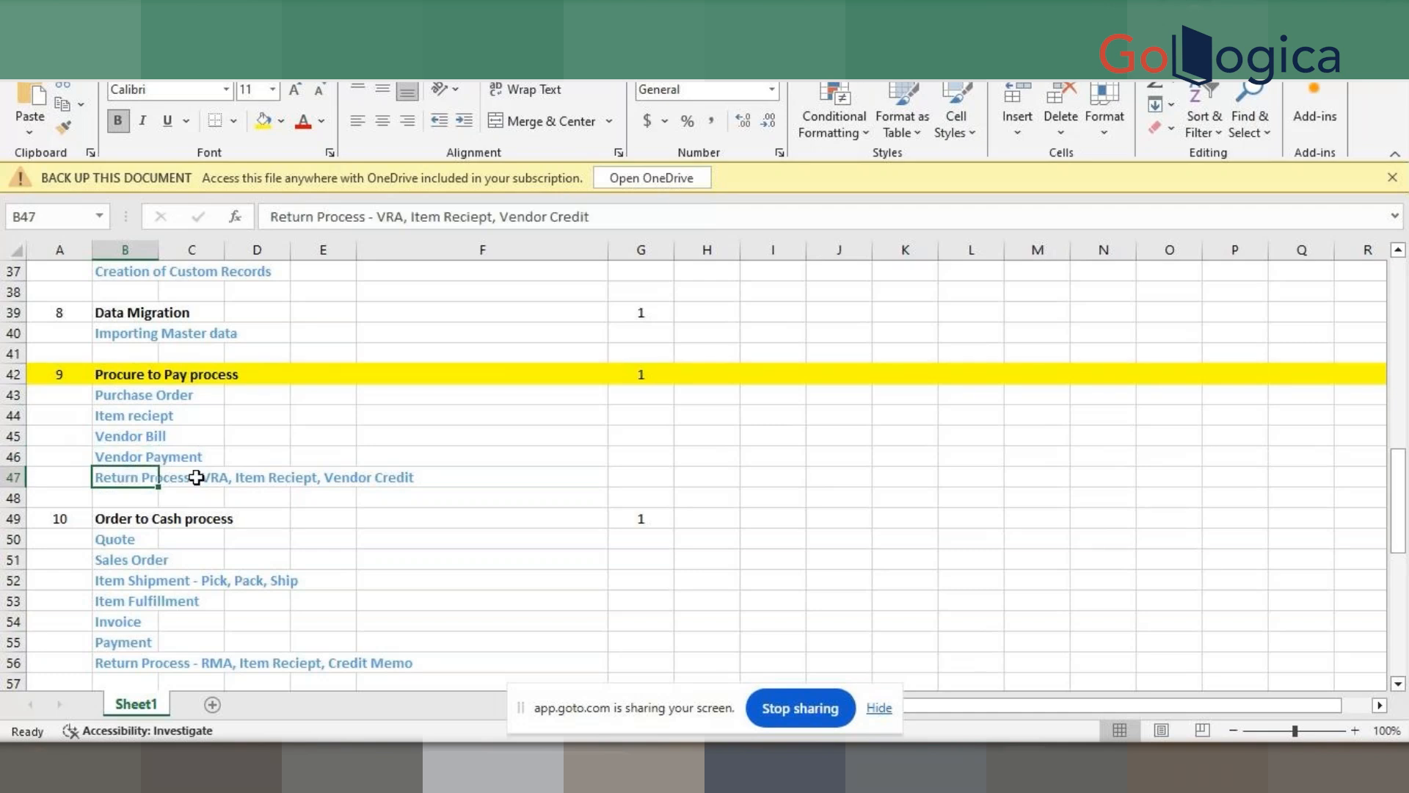
pyautogui.hotkey('alt', 'Tab')
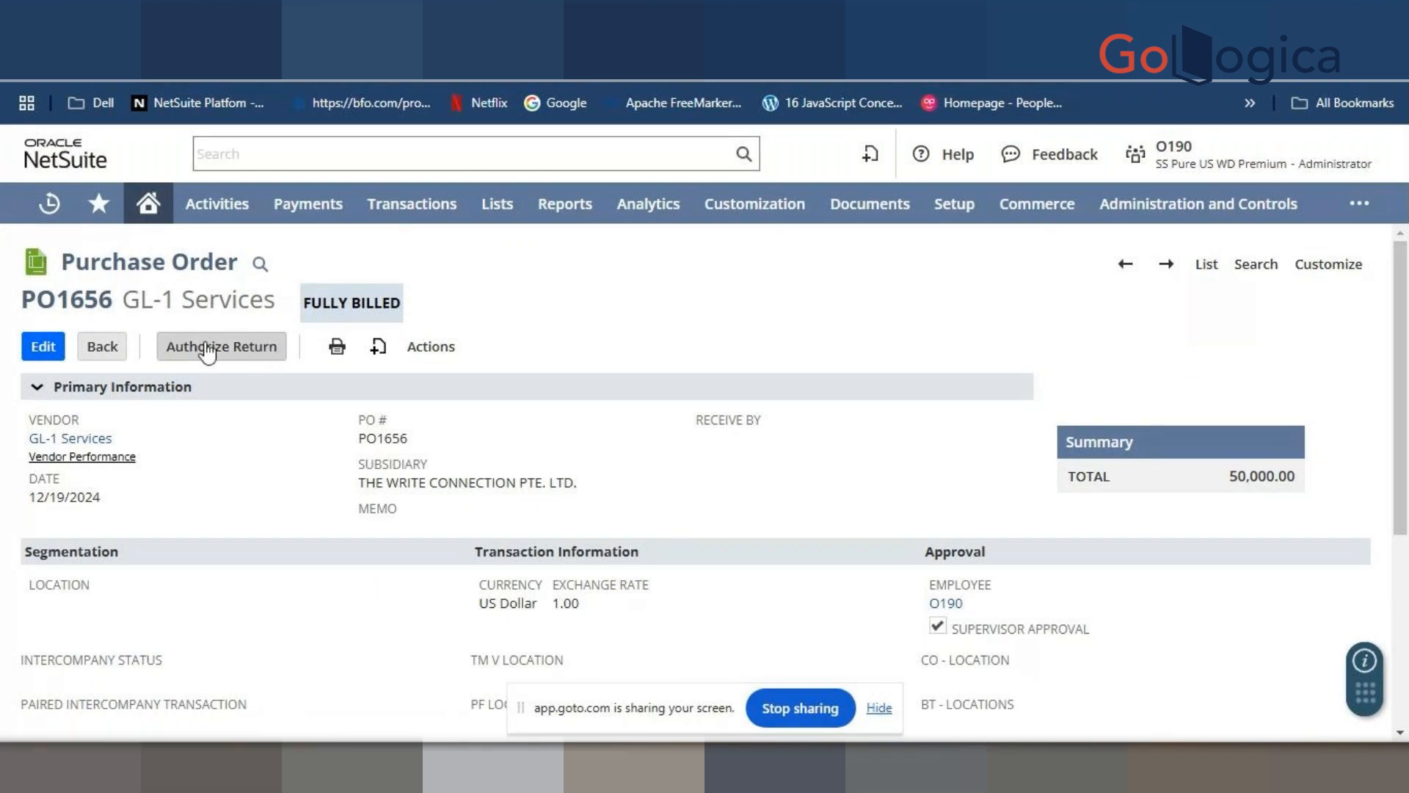
# - Start a vendor return authorization from the open GL-1 Services purchase order, using the Standard Vendor Return Authorization form
pyautogui.click(207, 352)
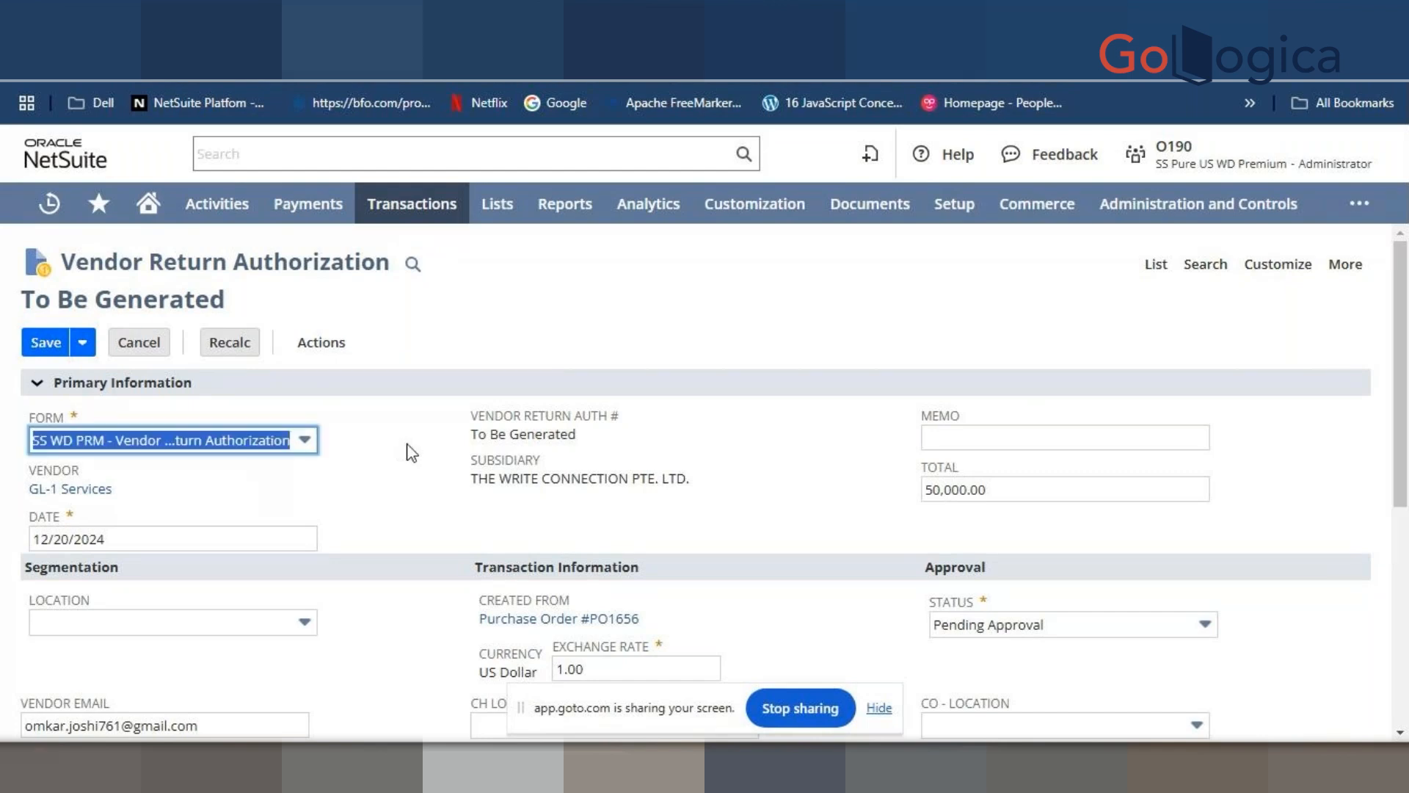
pyautogui.click(289, 440)
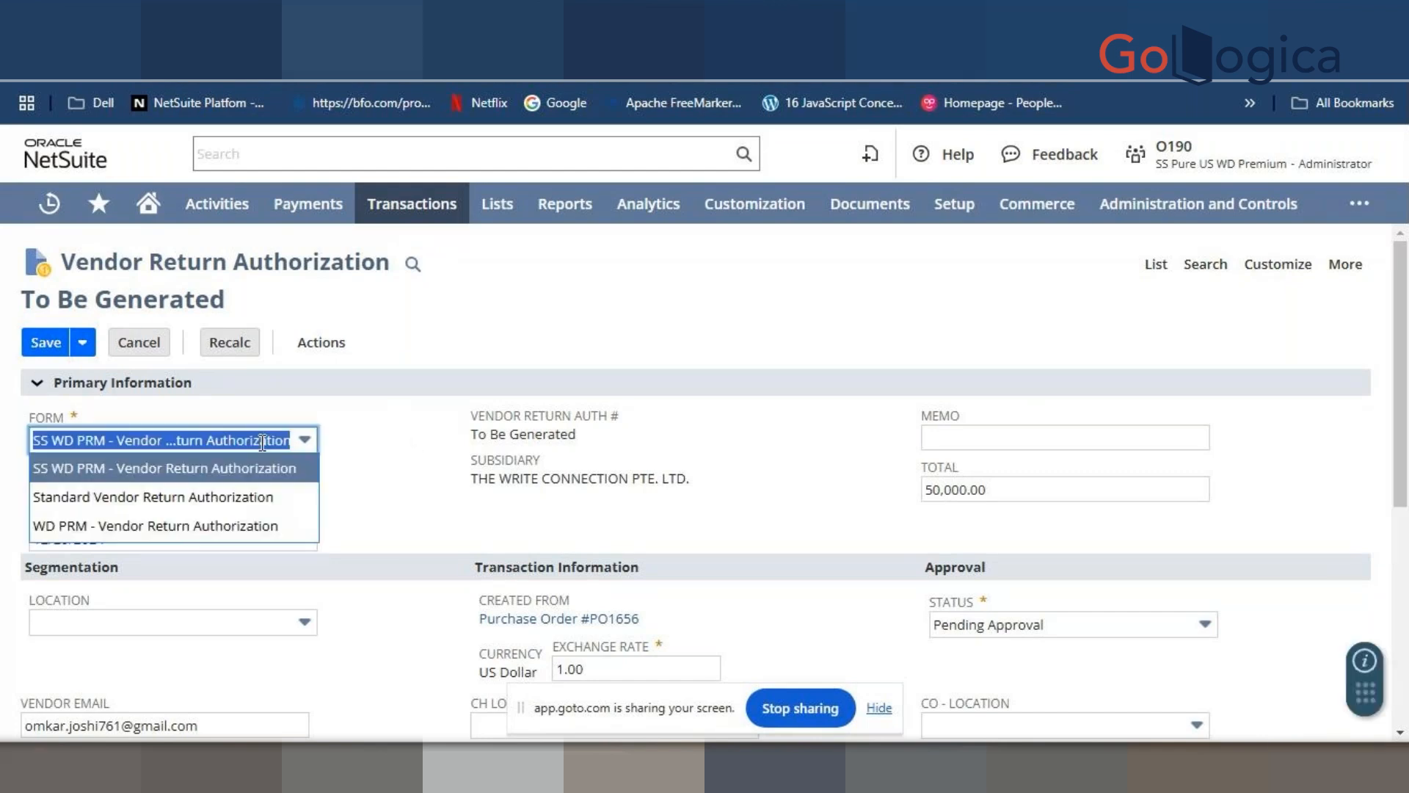
pyautogui.click(248, 494)
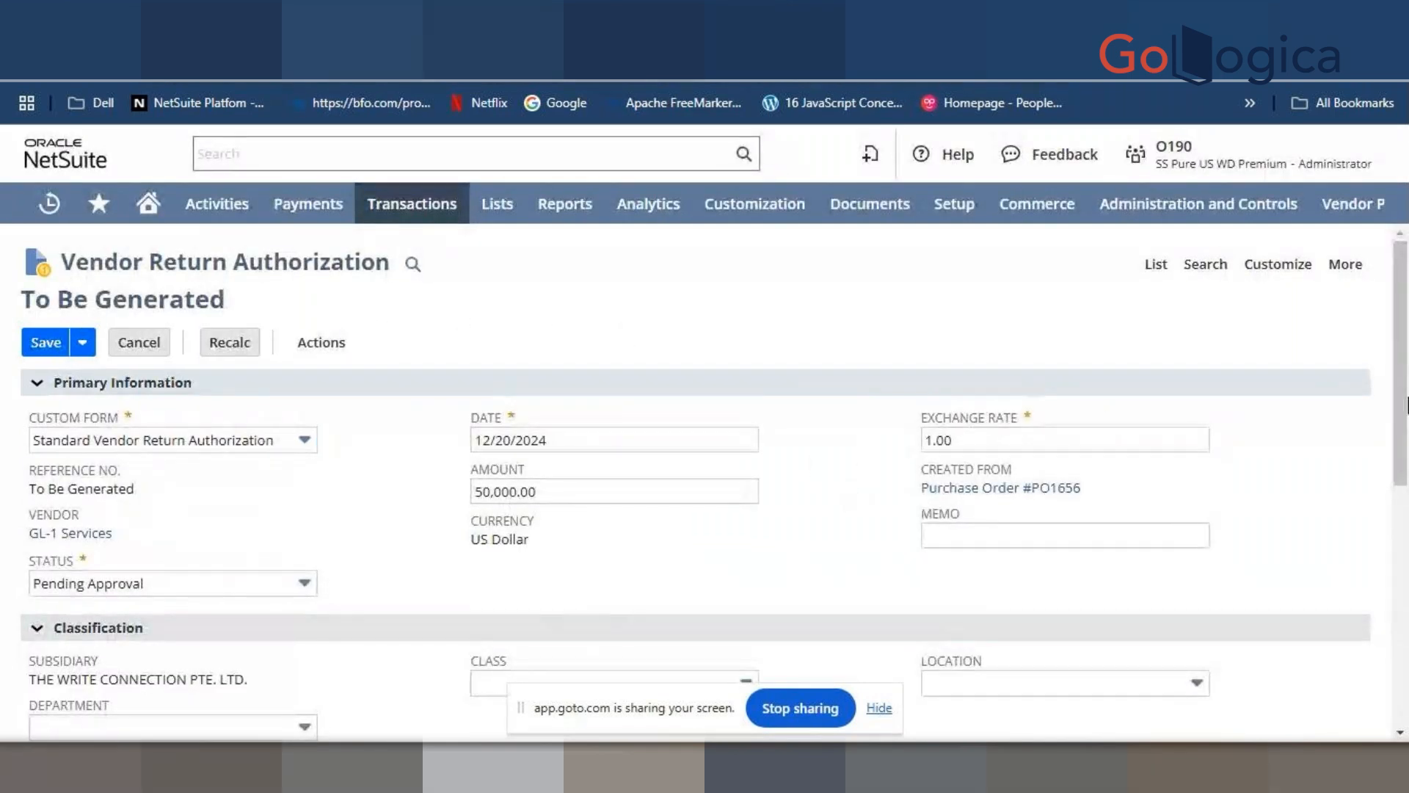
# - Set the return quantity of the A015 - Mac PC item line to 5
pyautogui.scroll(-2, 1407, 404)
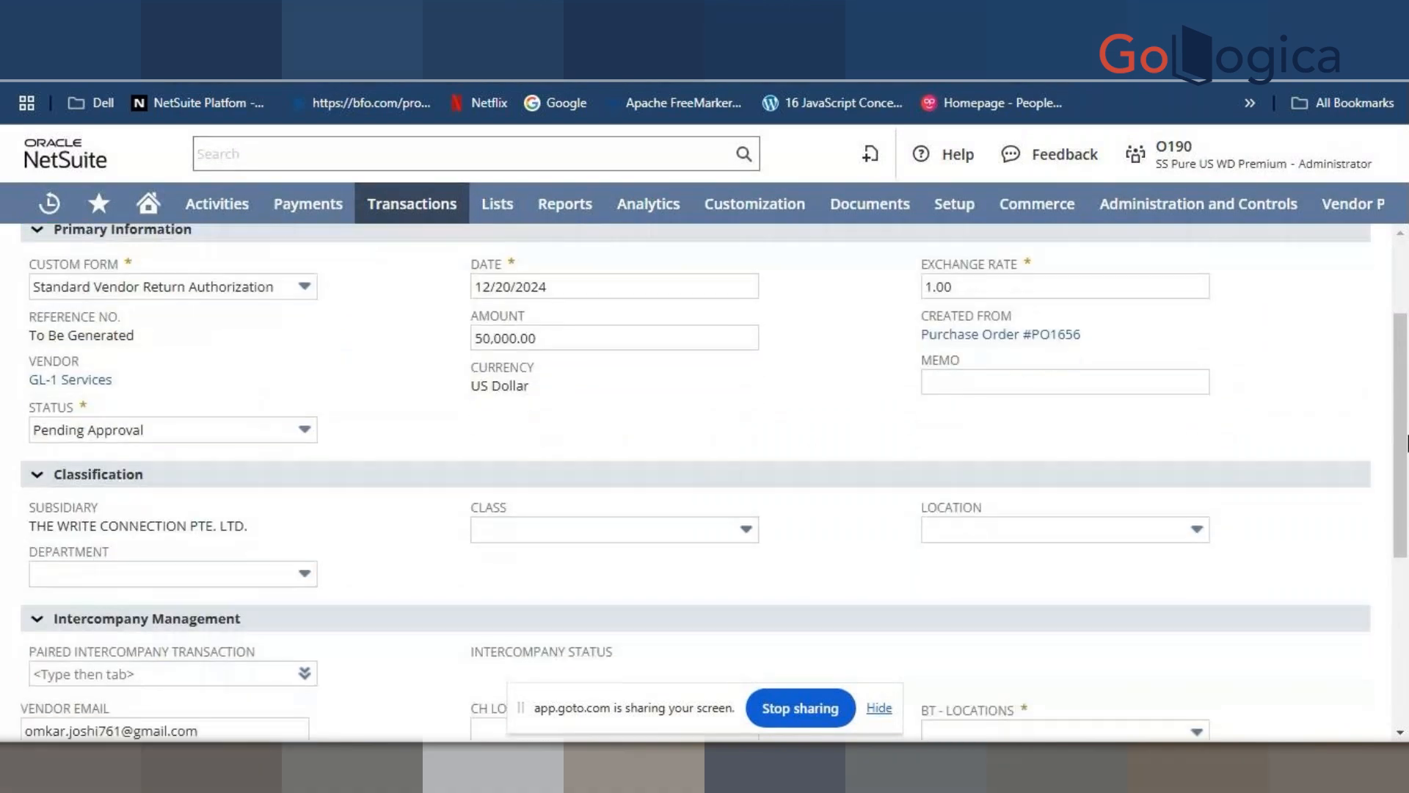
pyautogui.moveTo(1407, 443); pyautogui.dragTo(1407, 660)
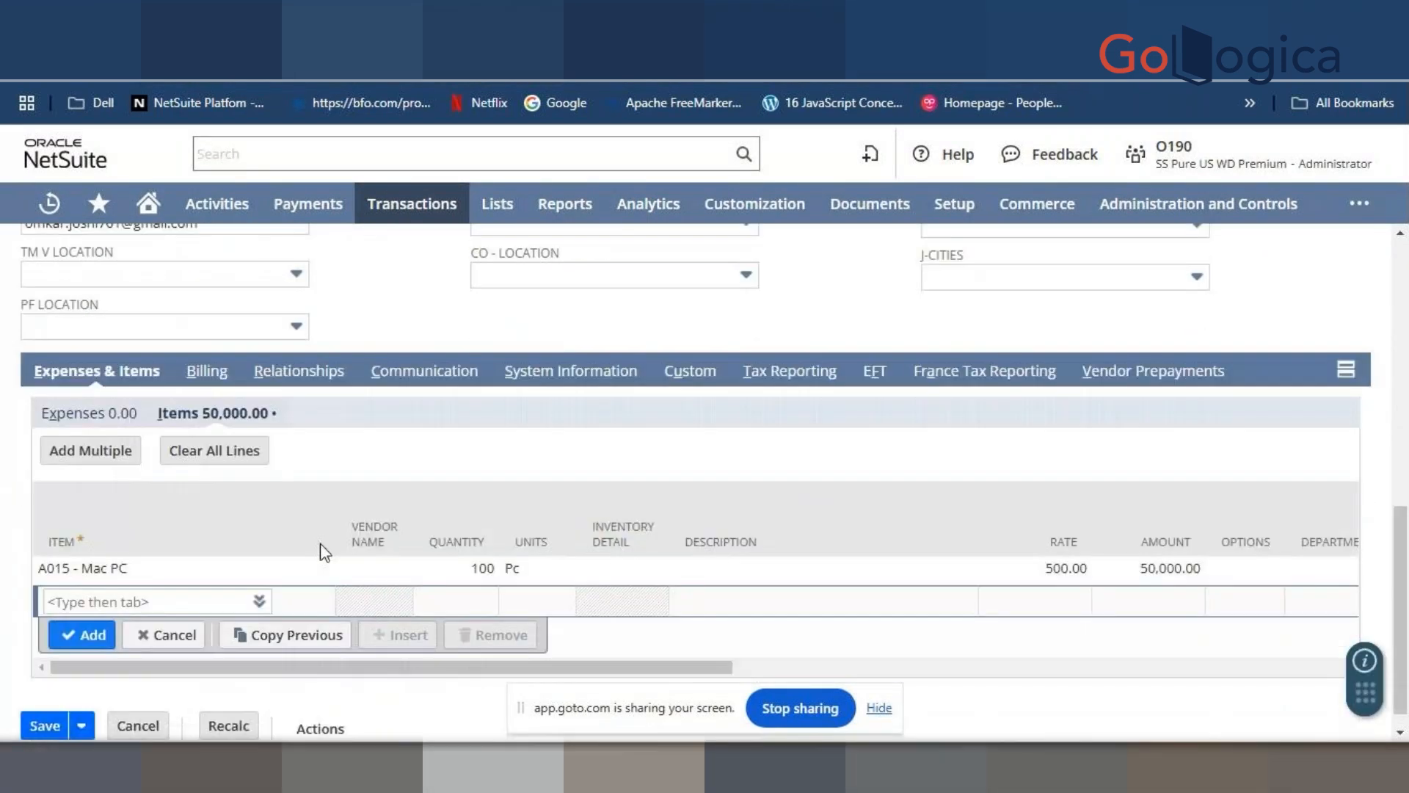
pyautogui.click(441, 580)
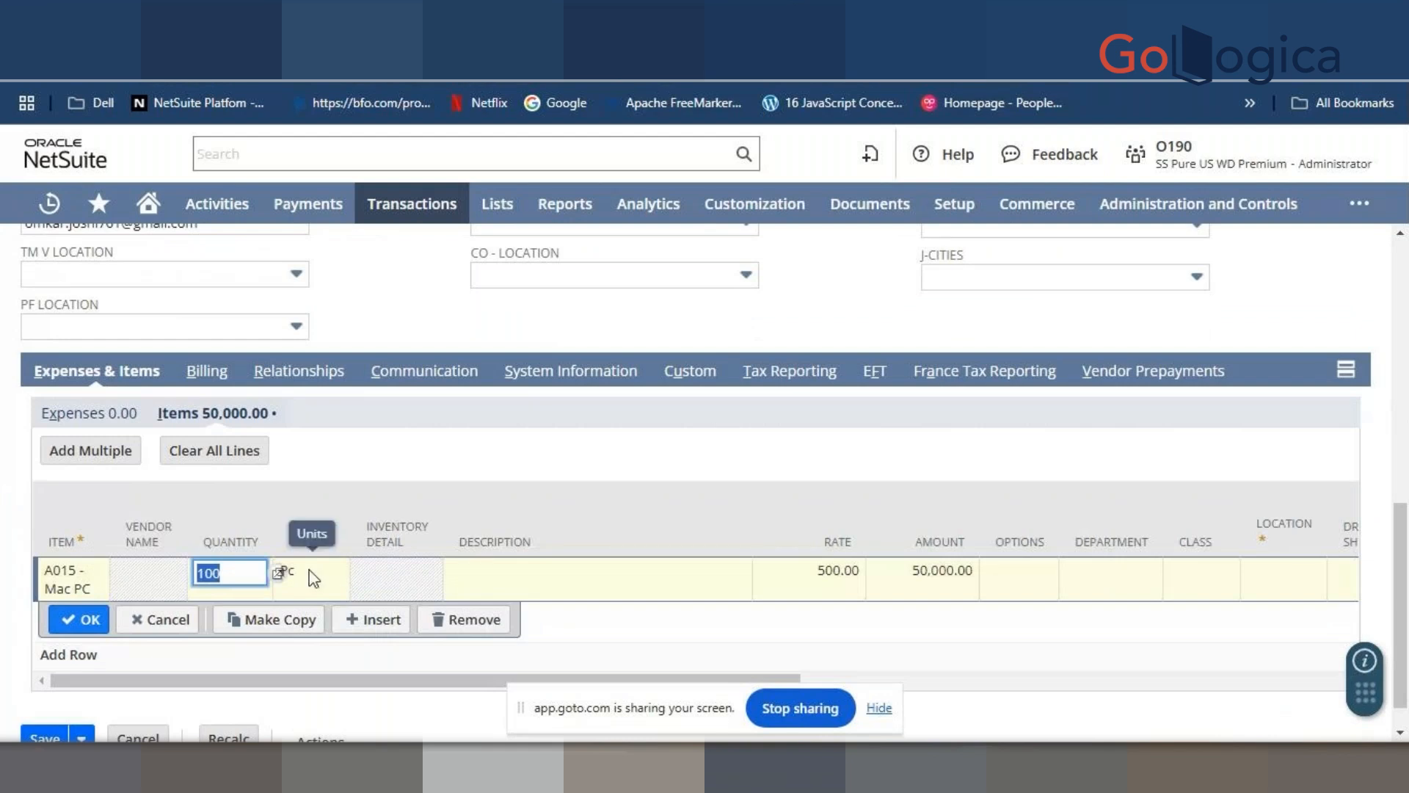
pyautogui.write('5')
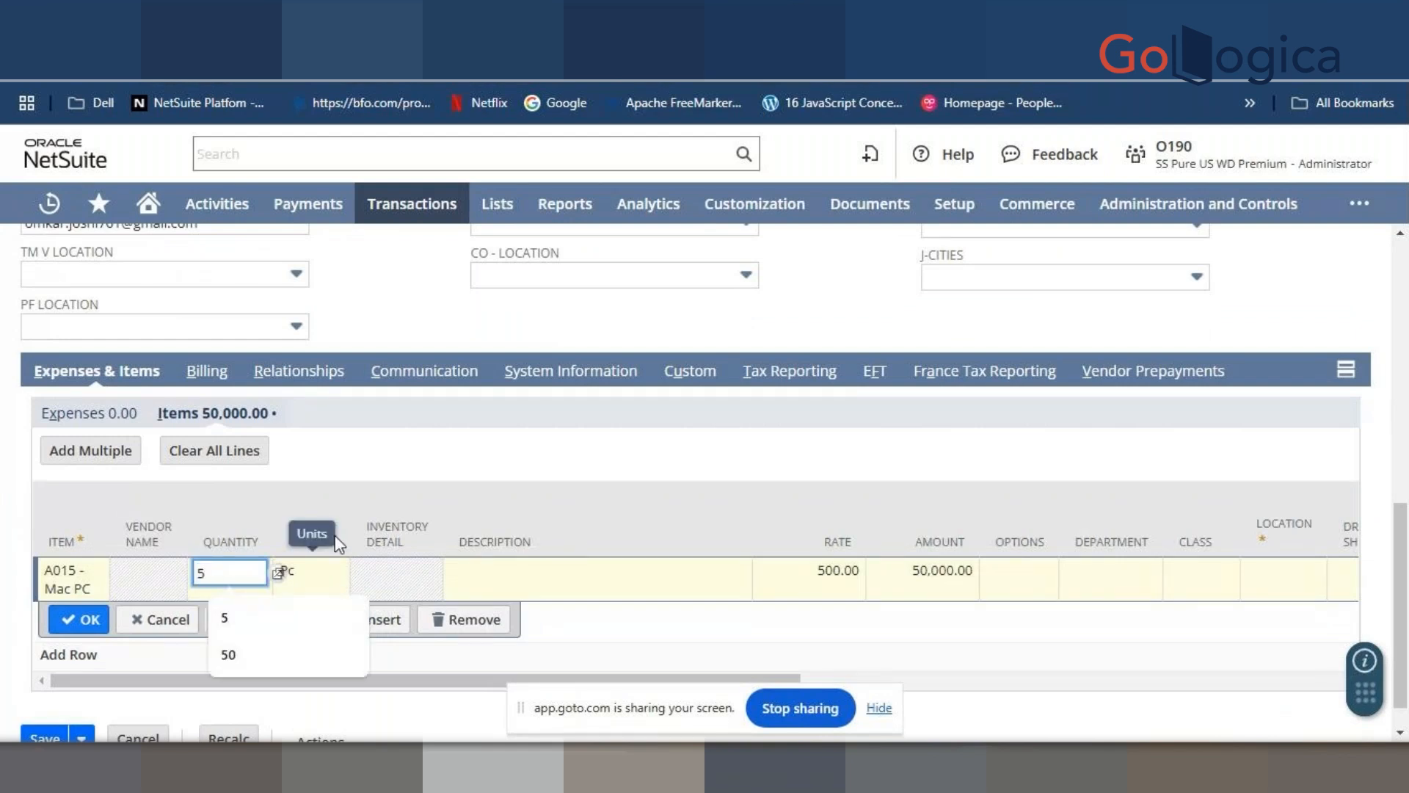
pyautogui.click(426, 455)
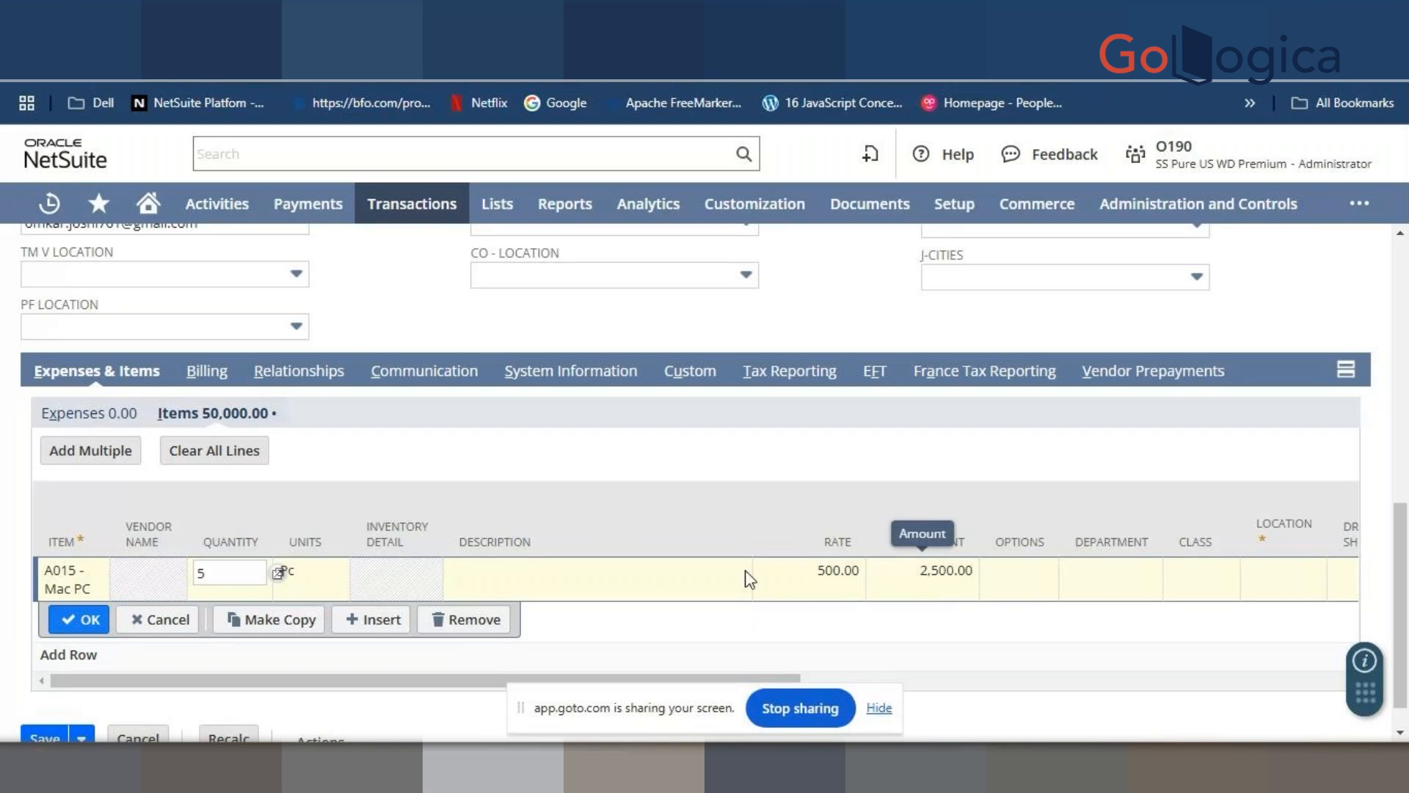
# - Set the A015 - Mac PC line's location to Boston - US and commit the line
pyautogui.click(74, 619)
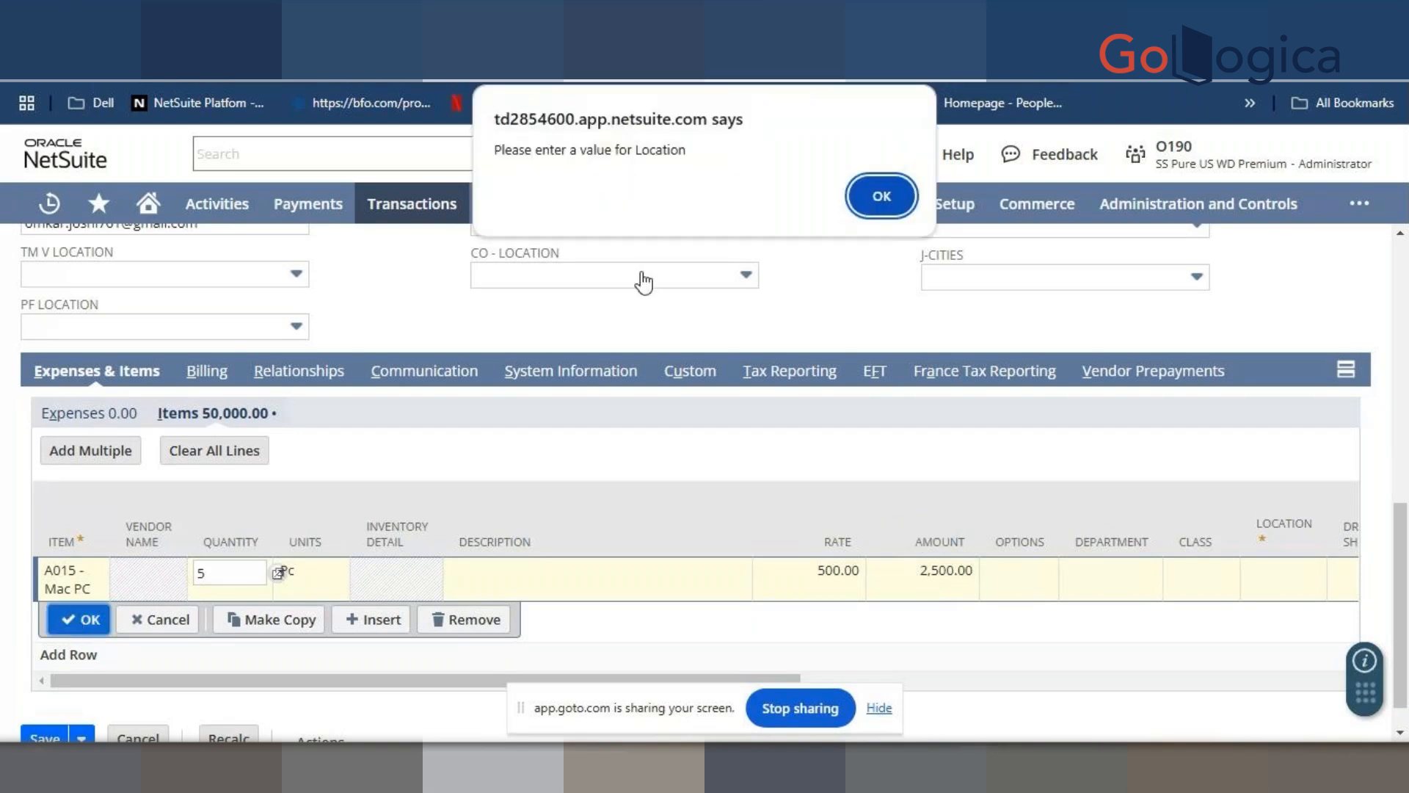
pyautogui.click(853, 199)
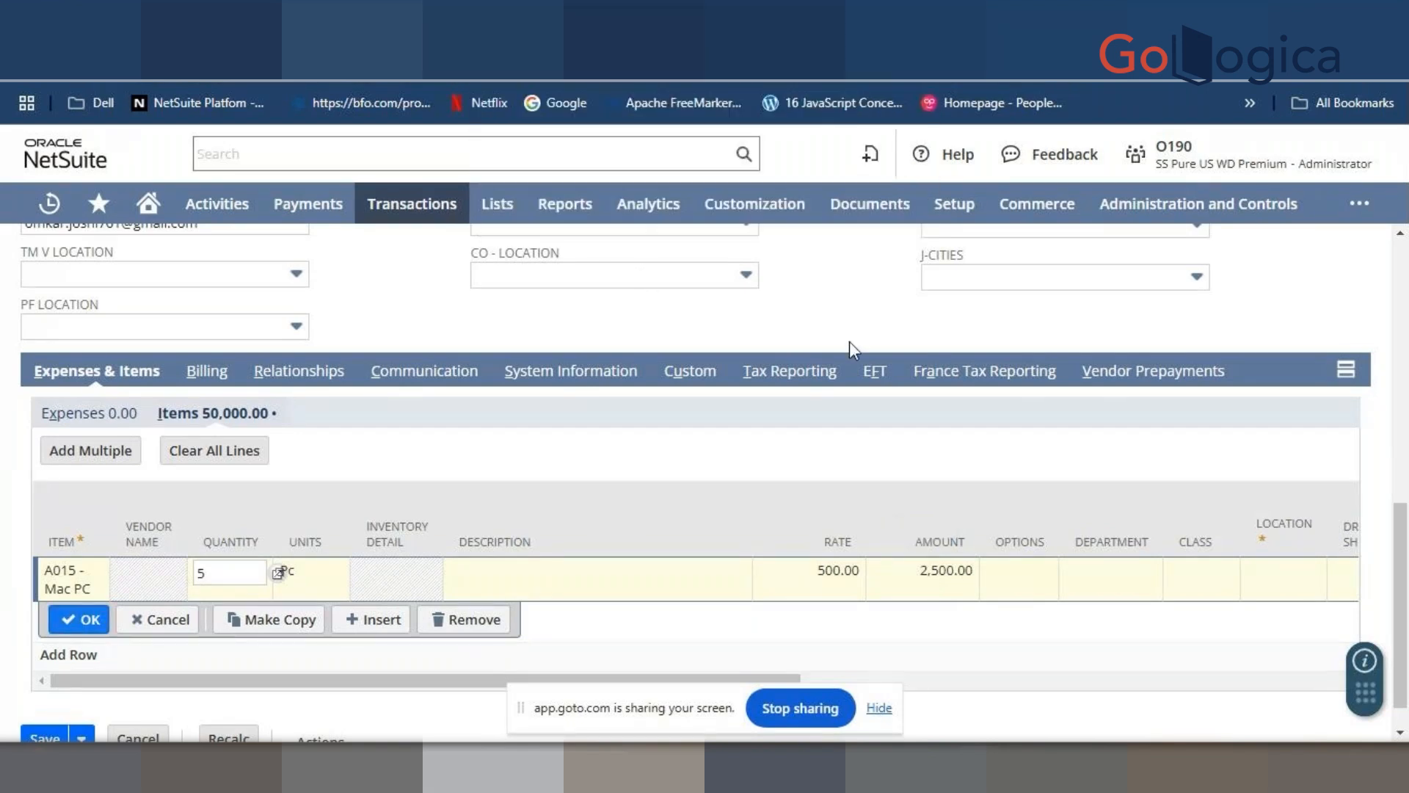
pyautogui.click(1262, 576)
pyautogui.click(1236, 458)
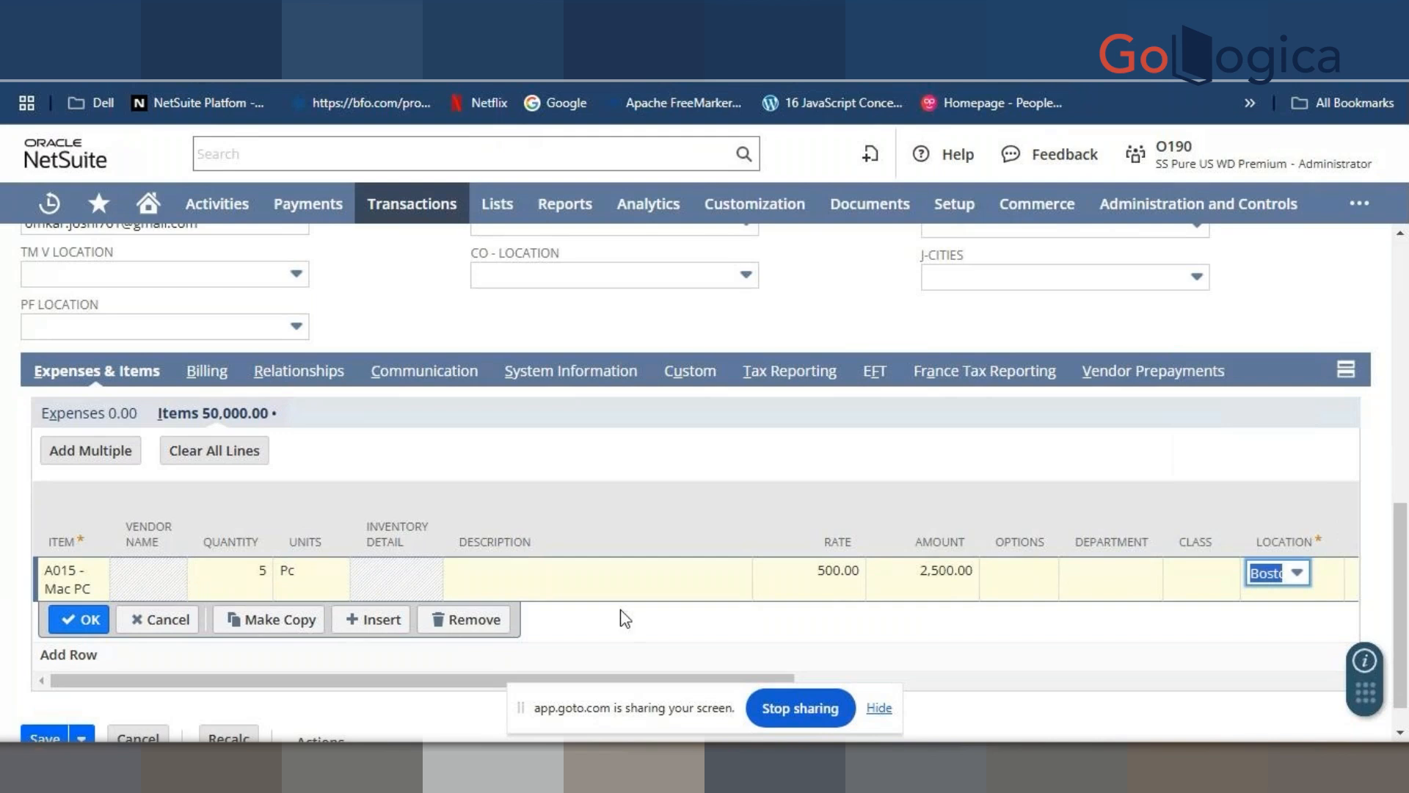
pyautogui.click(79, 619)
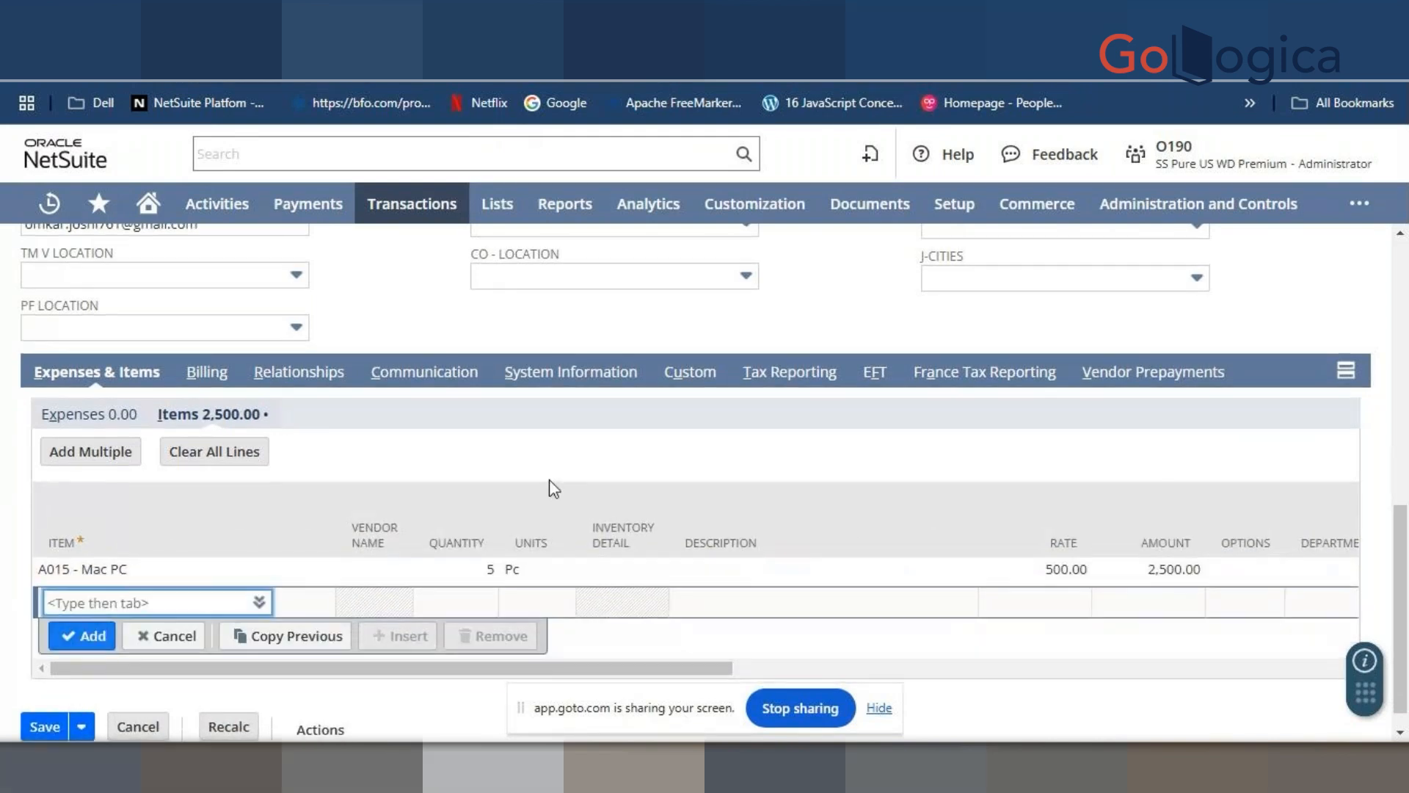
# - Set BT - Locations to Boston and save the vendor return authorization
pyautogui.scroll(4, 550, 309)
pyautogui.click(983, 534)
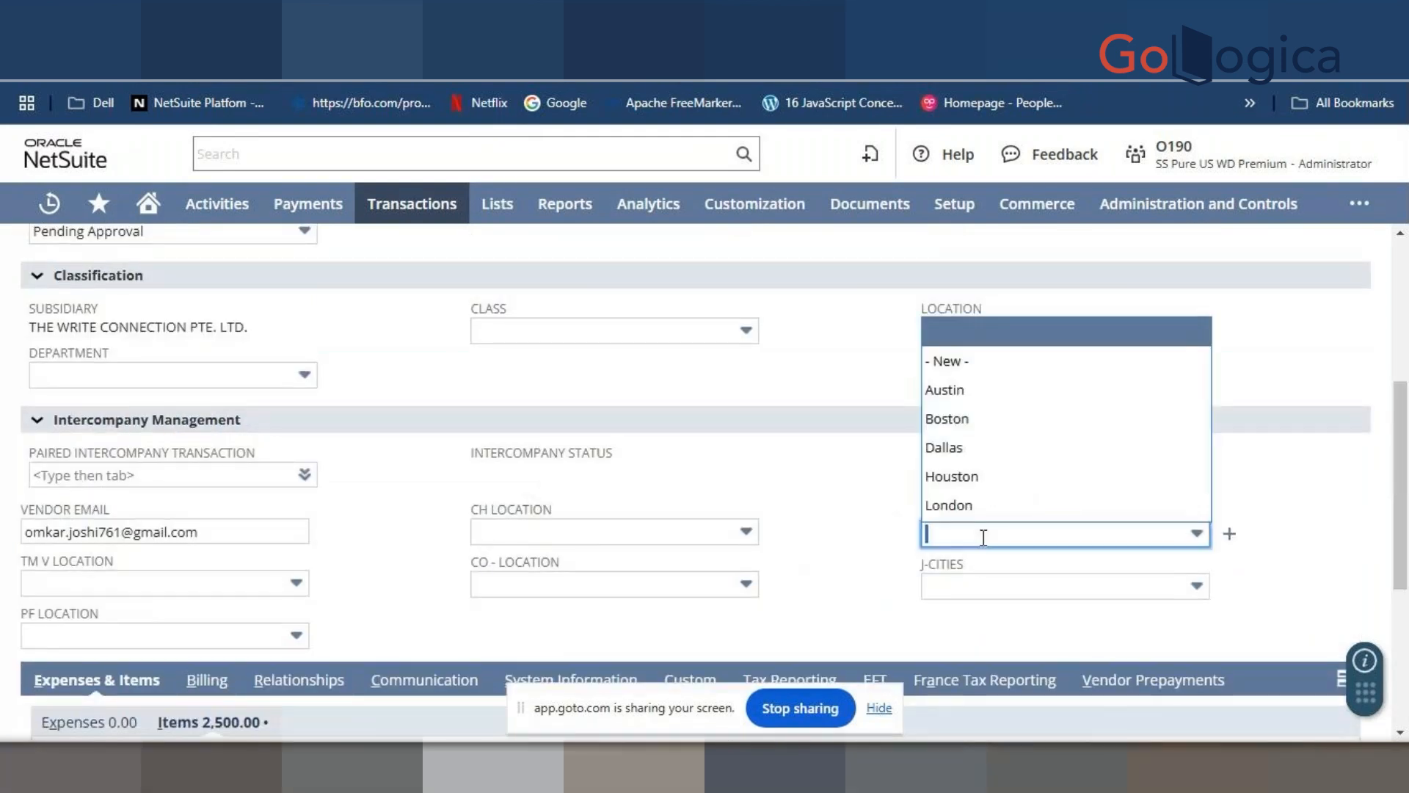
pyautogui.click(958, 419)
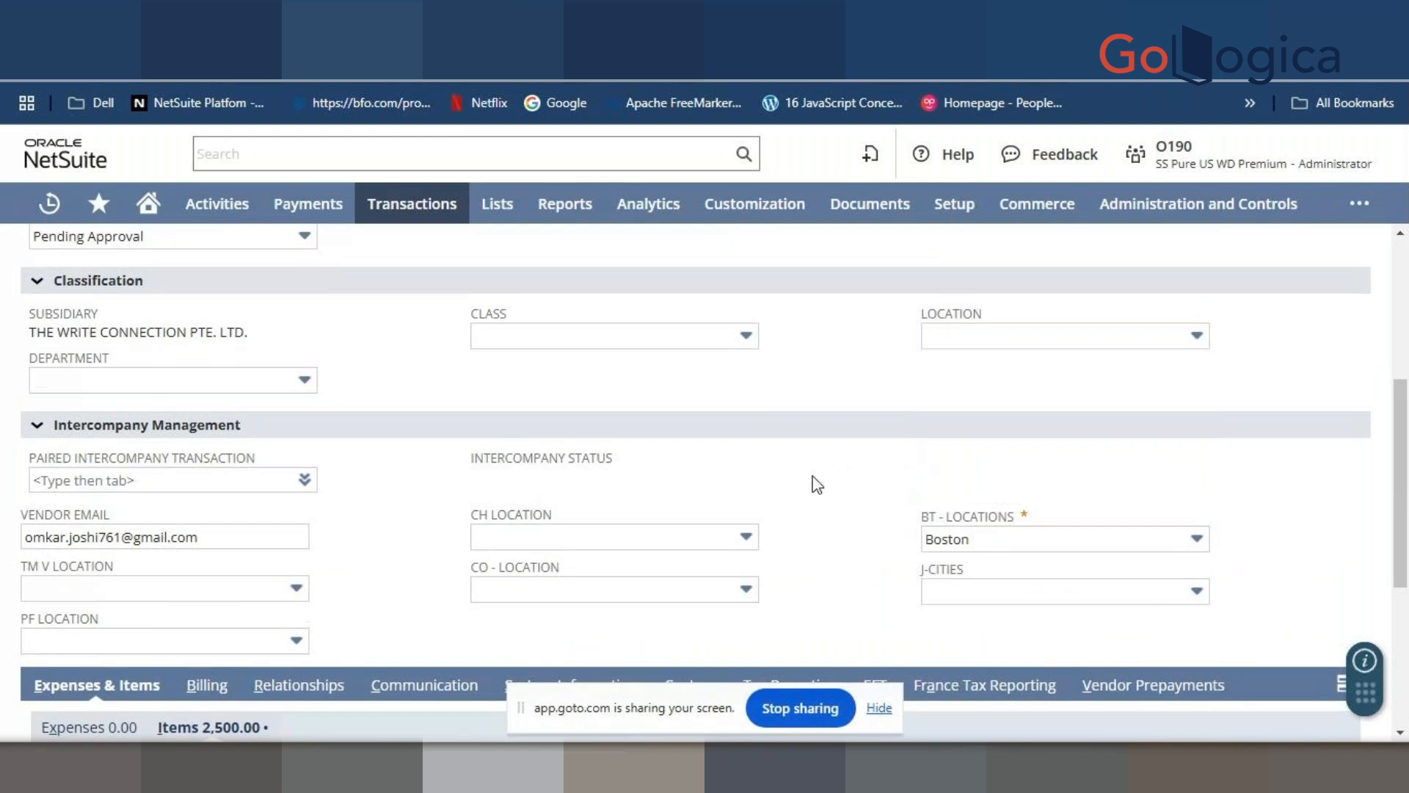
pyautogui.scroll(5, 814, 482)
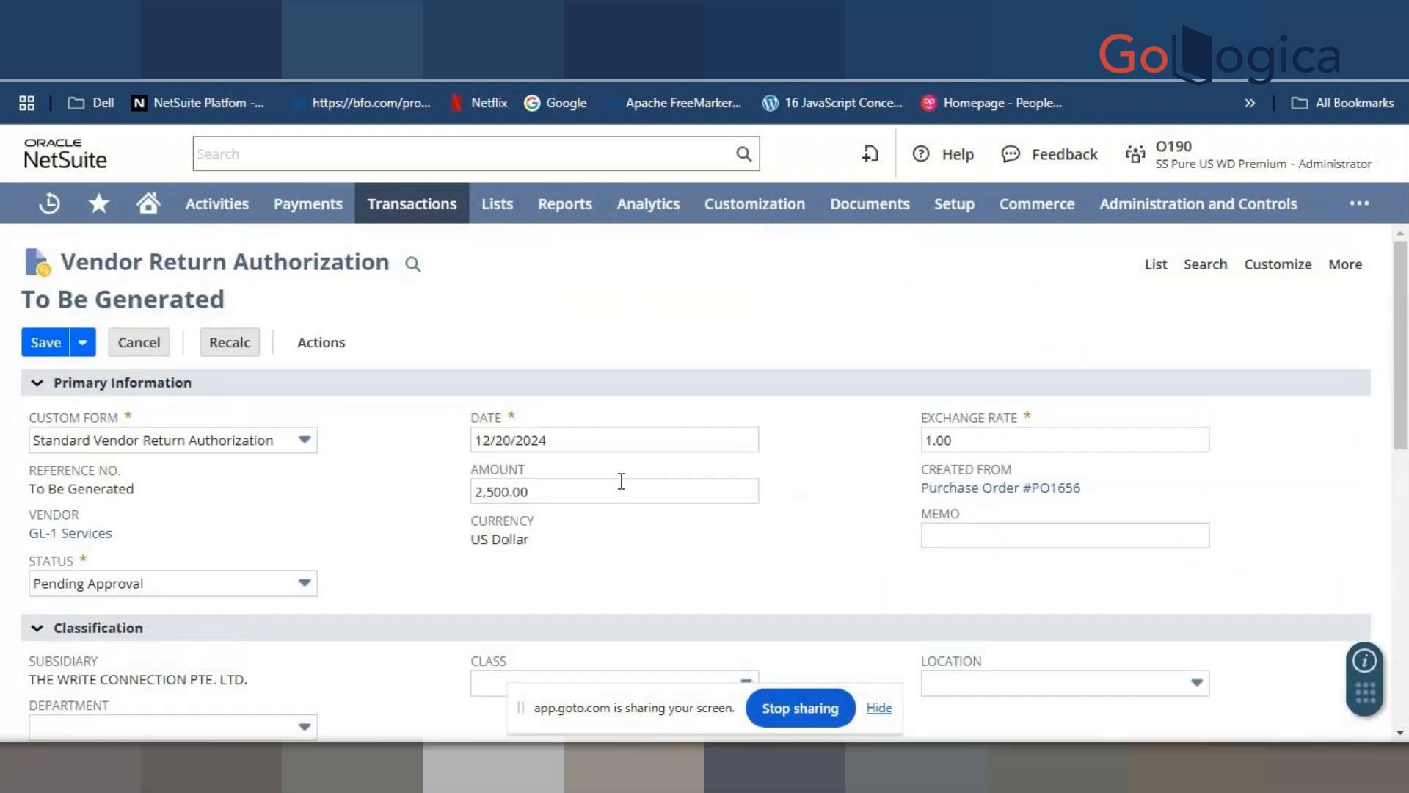
pyautogui.click(48, 345)
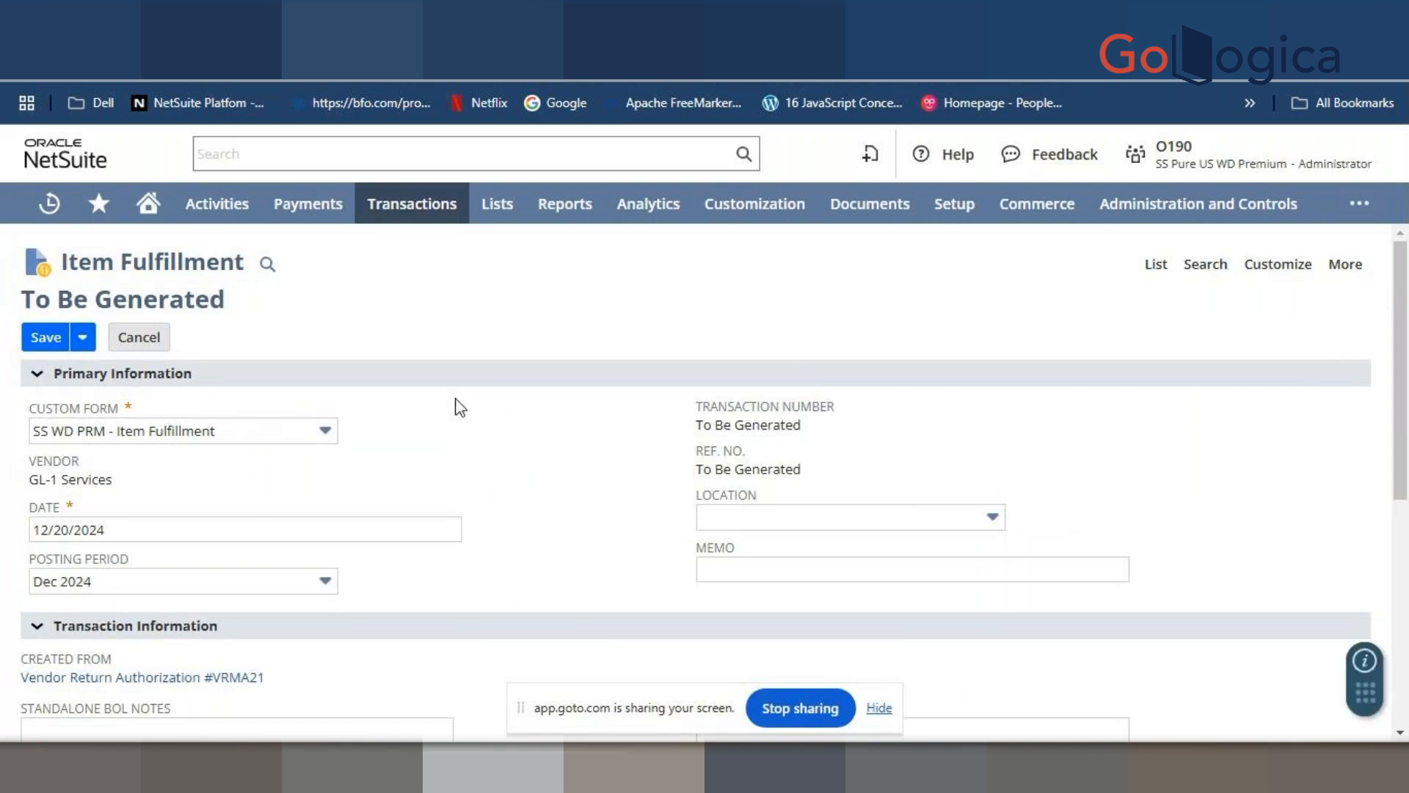
# - Change the item fulfillment's custom form to Standard Item Fulfillment
pyautogui.scroll(-8, 299, 406)
pyautogui.scroll(8, 297, 389)
pyautogui.click(316, 431)
pyautogui.click(176, 522)
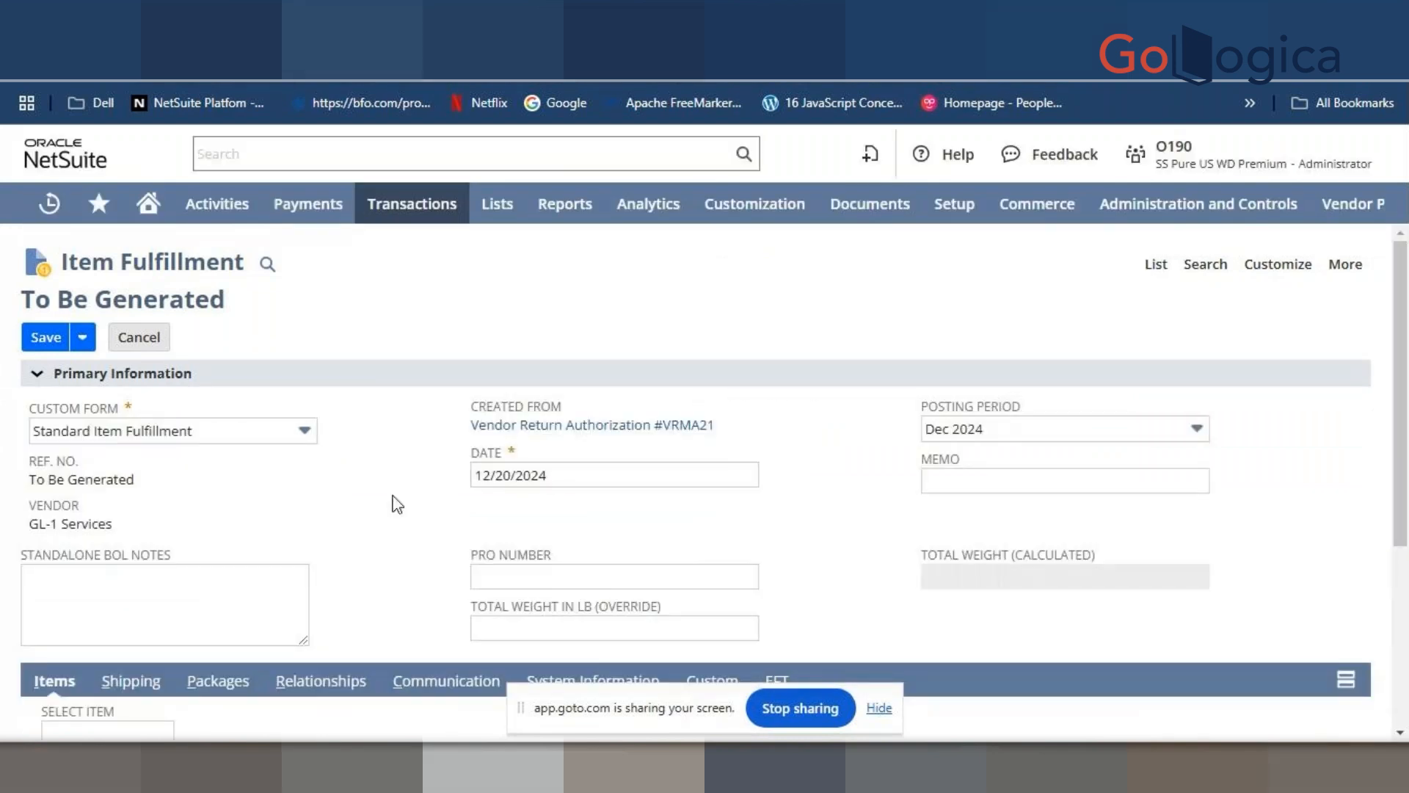
# - Check the A015 - Mac PC line's fulfill mark, location and quantity, and save the item fulfillment
pyautogui.scroll(-2, 394, 496)
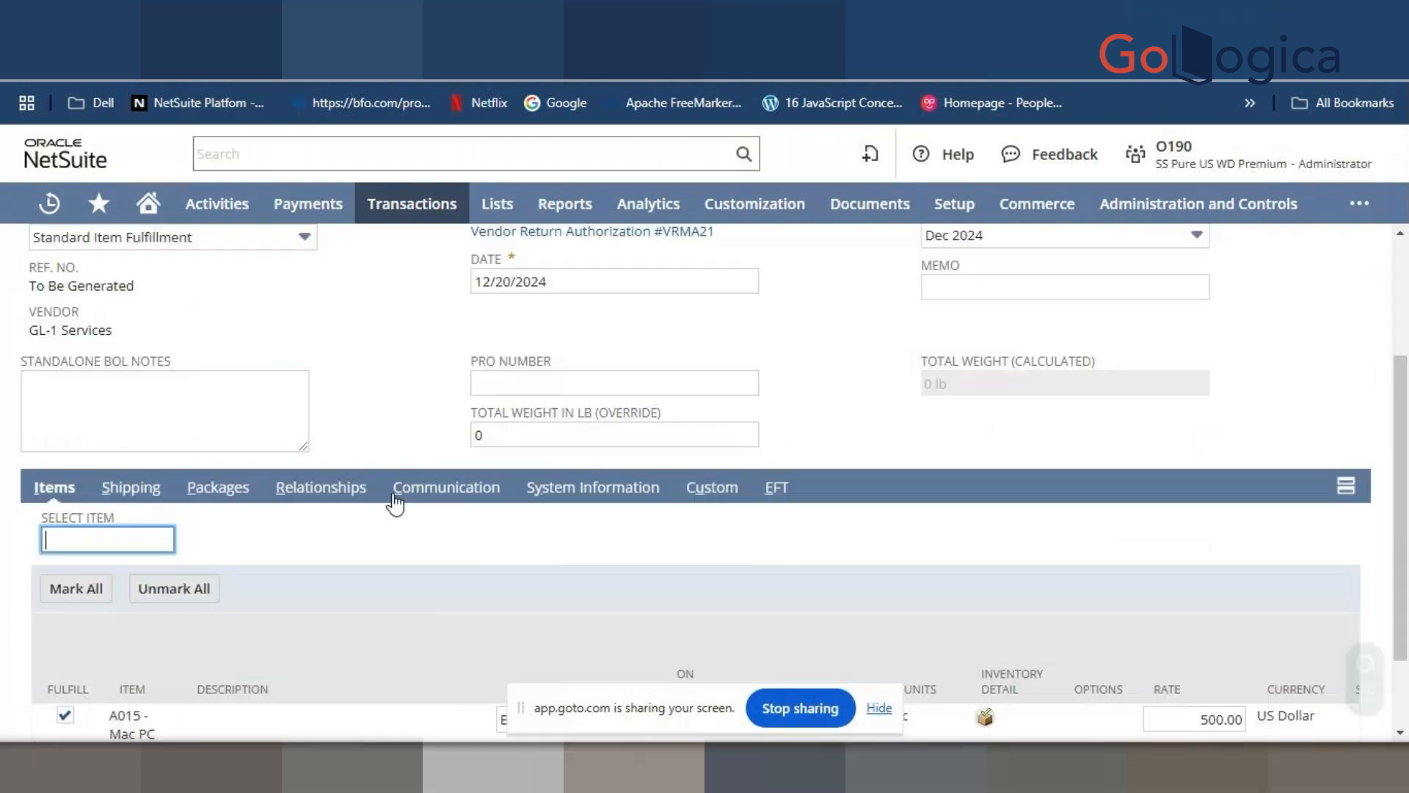
pyautogui.scroll(-1, 397, 484)
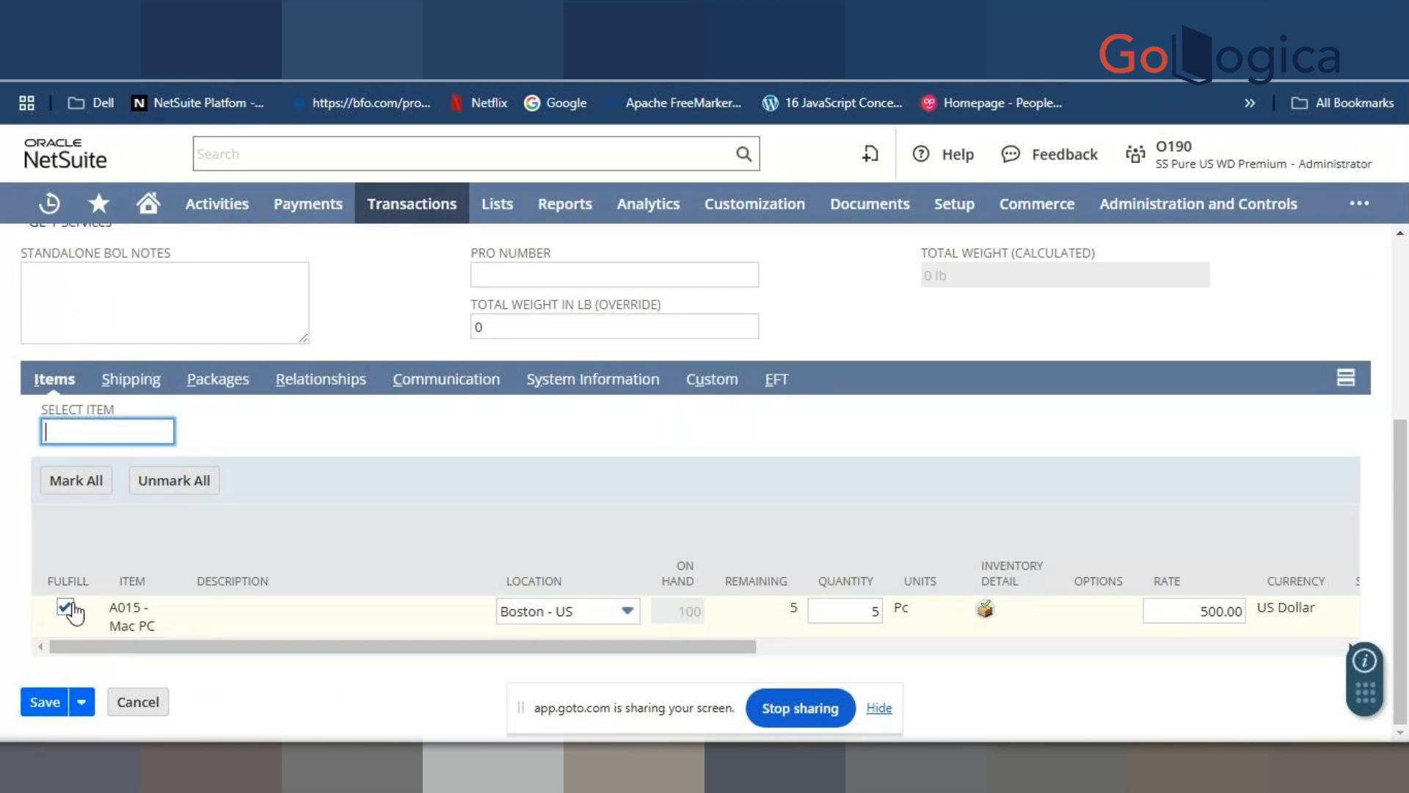
pyautogui.scroll(3, 354, 571)
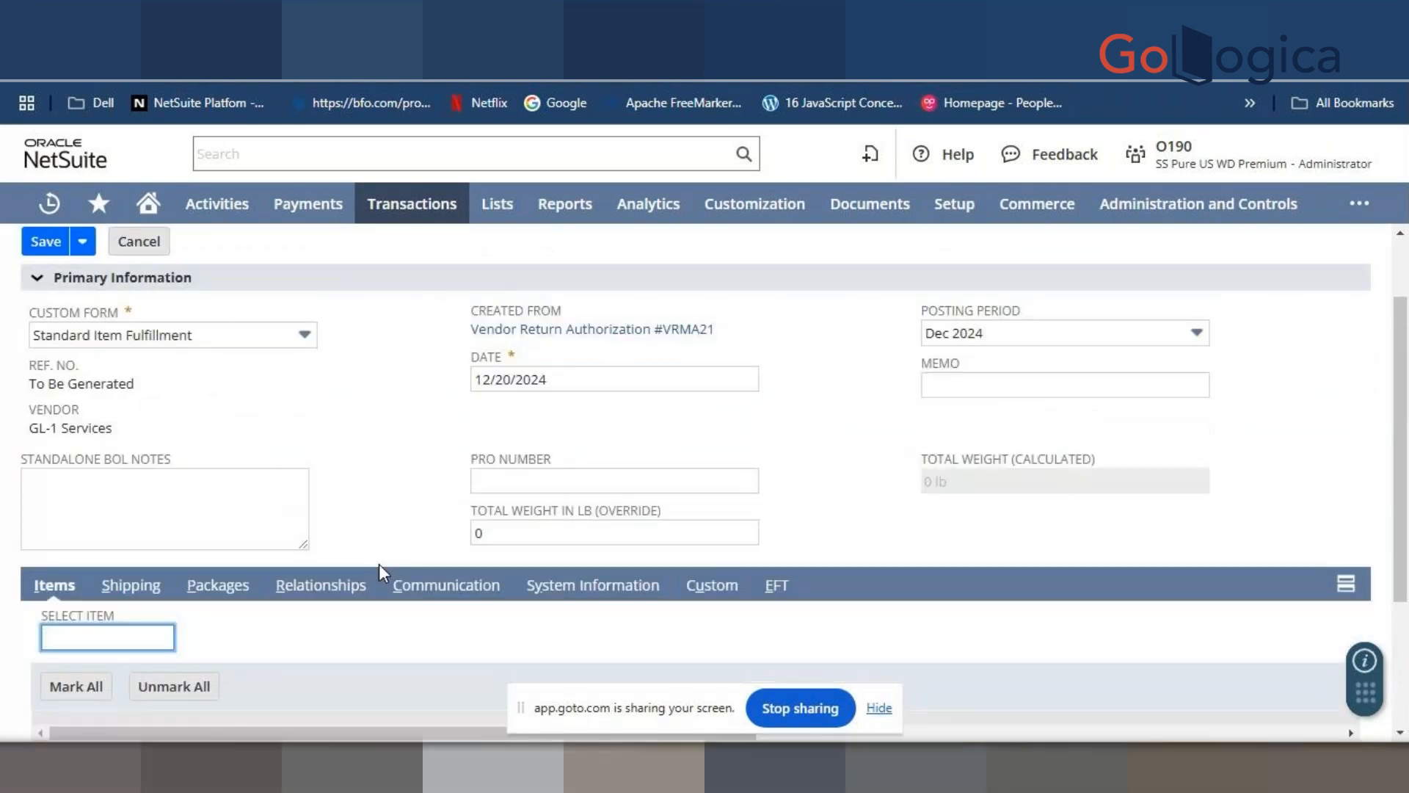
pyautogui.scroll(2, 378, 569)
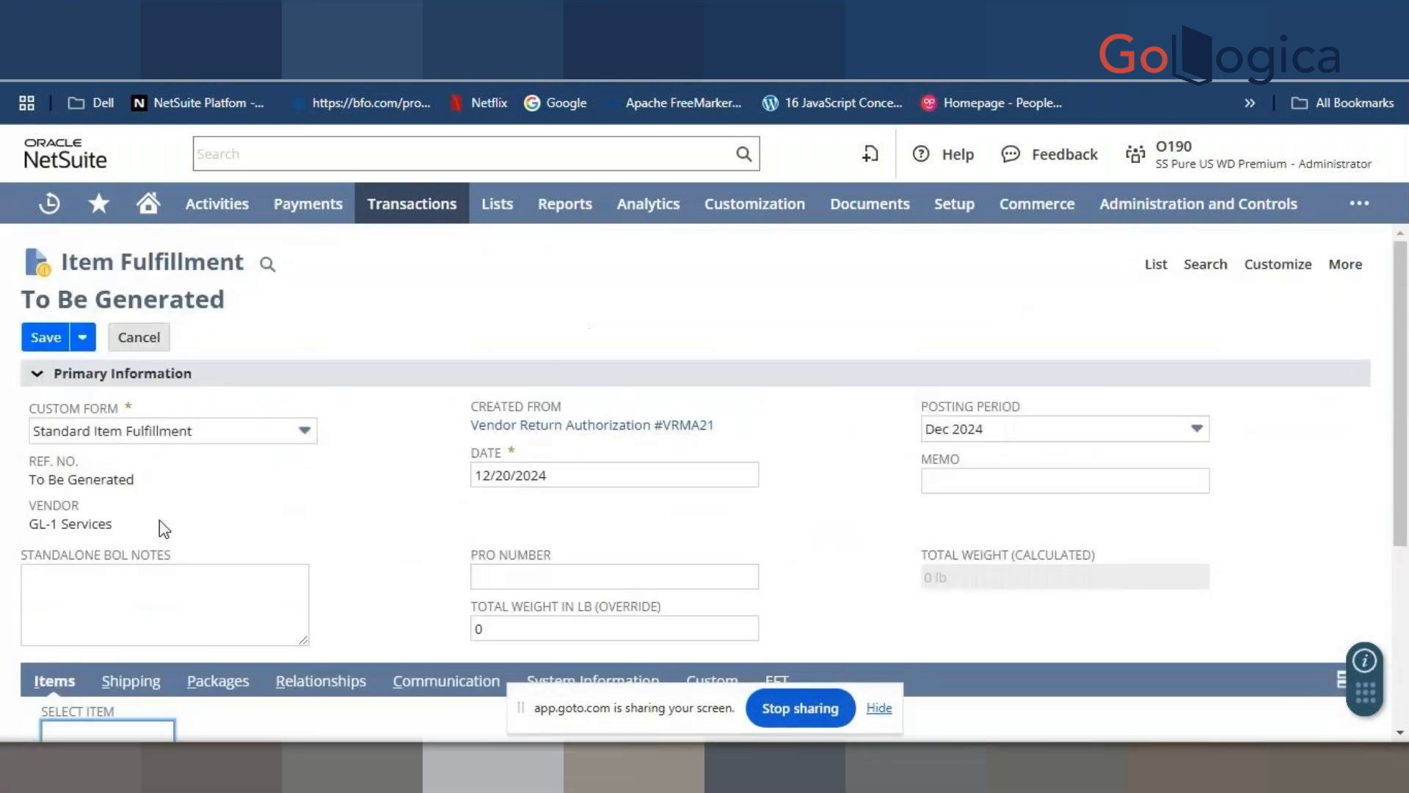
pyautogui.click(46, 338)
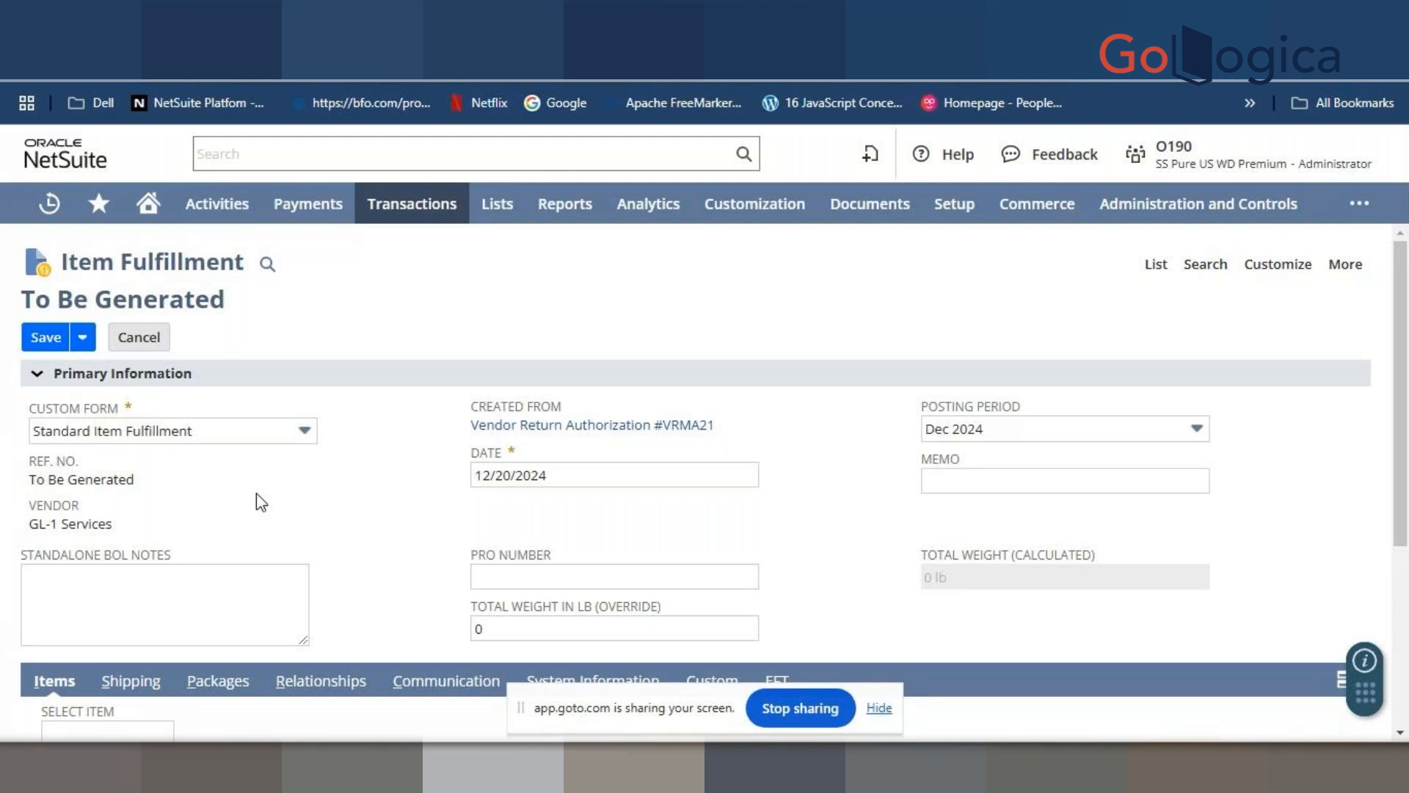
# - Open the A015 - Mac PC item record in a new tab, check its Boston - US quantity on hand, and return to the fulfillment
pyautogui.scroll(-3, 258, 499)
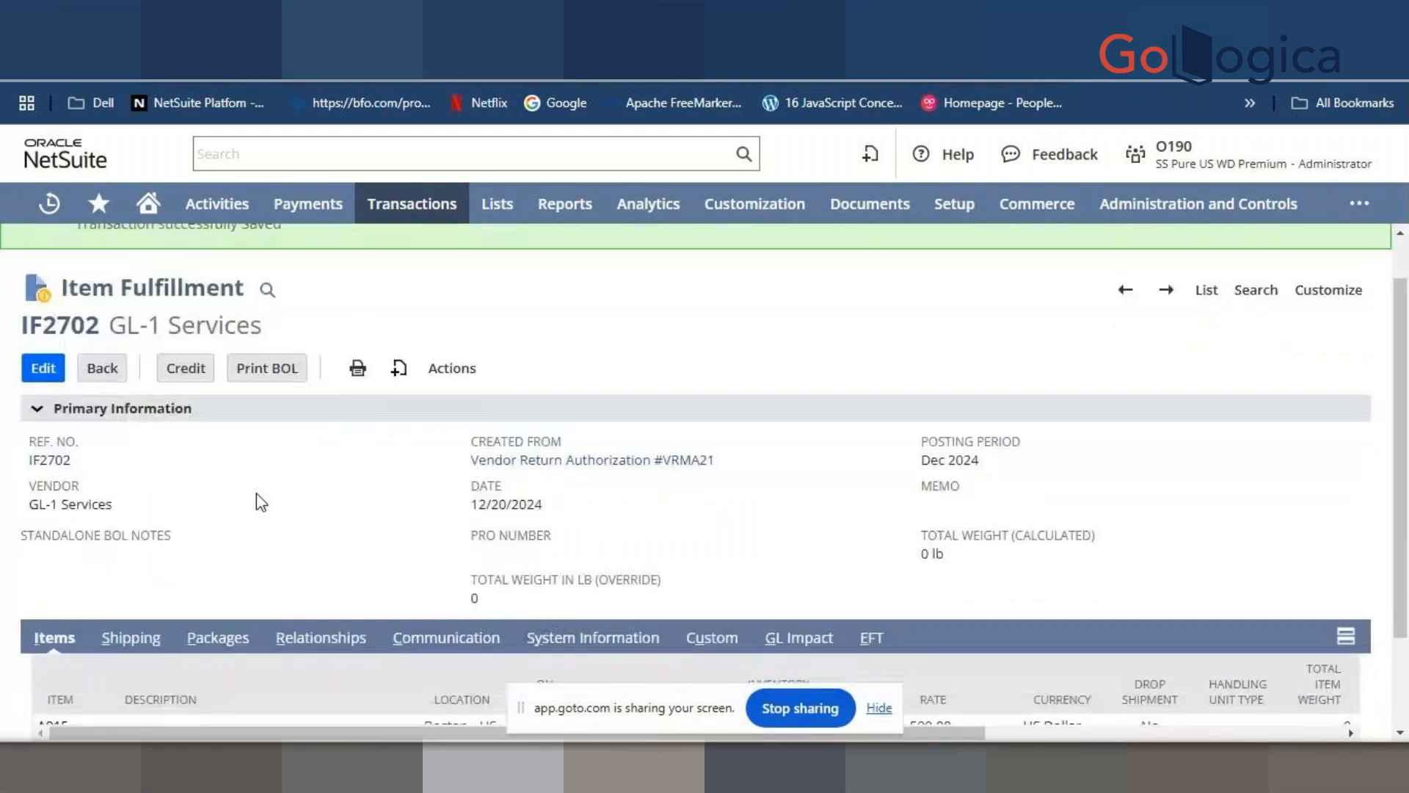
pyautogui.rightClick(71, 615)
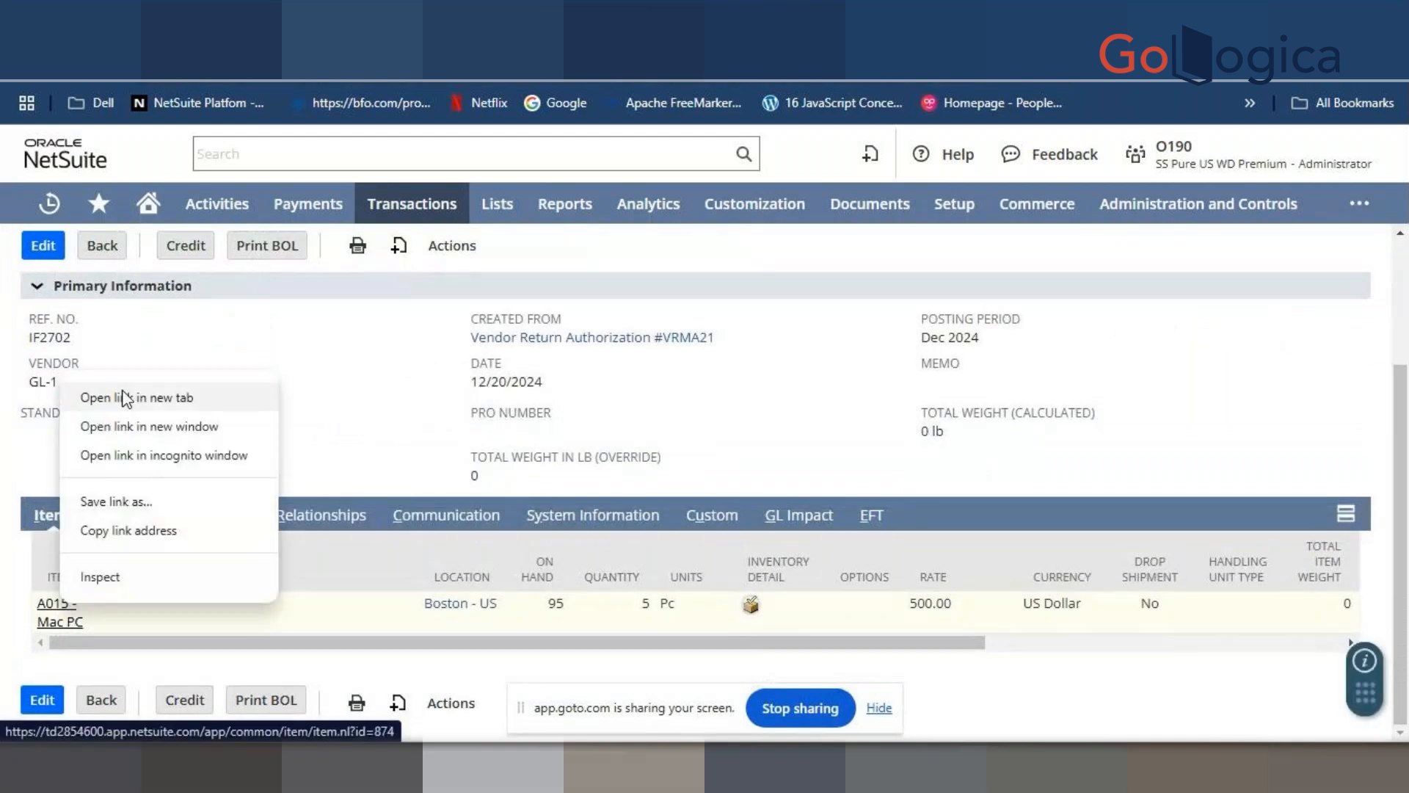
pyautogui.click(126, 400)
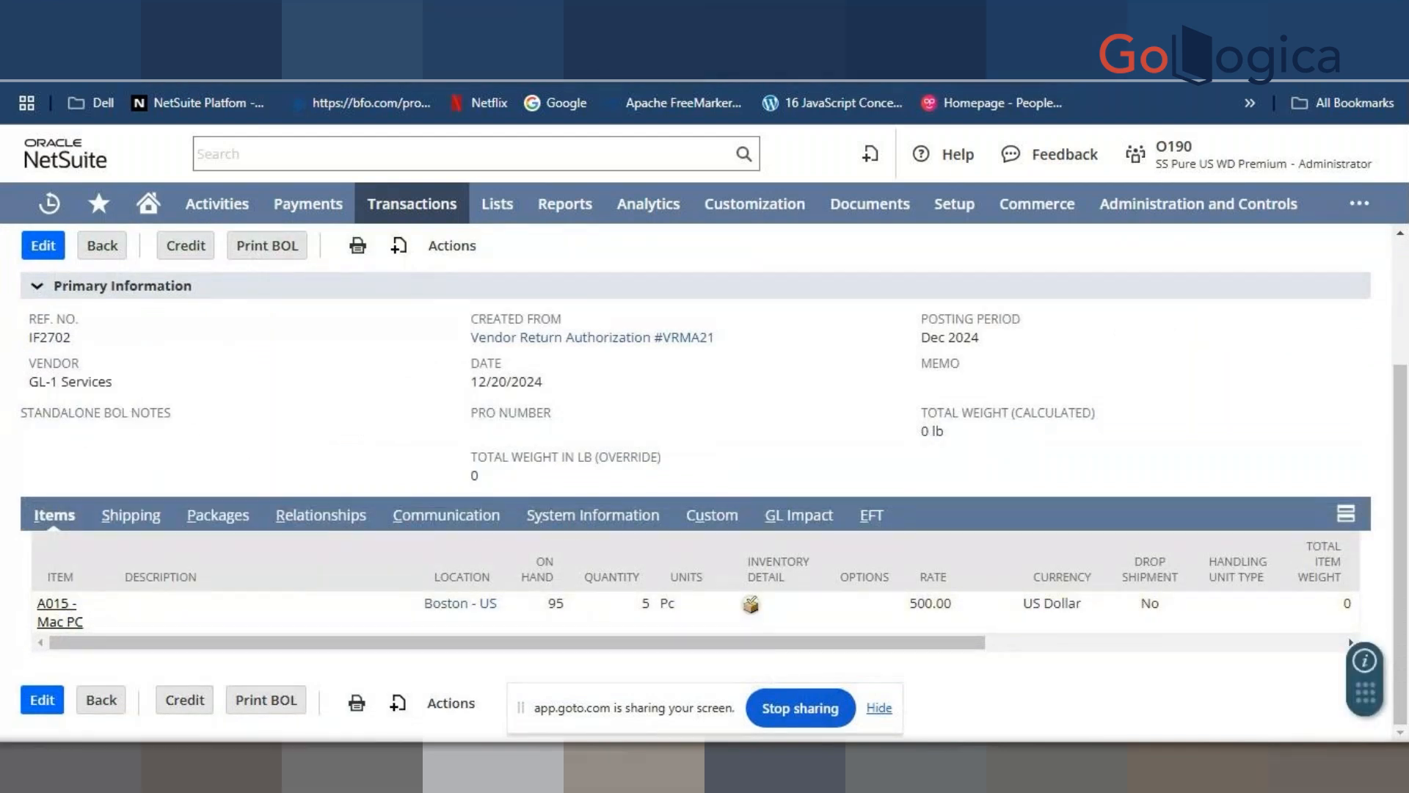
pyautogui.hotkey('ctrl', 'Tab')
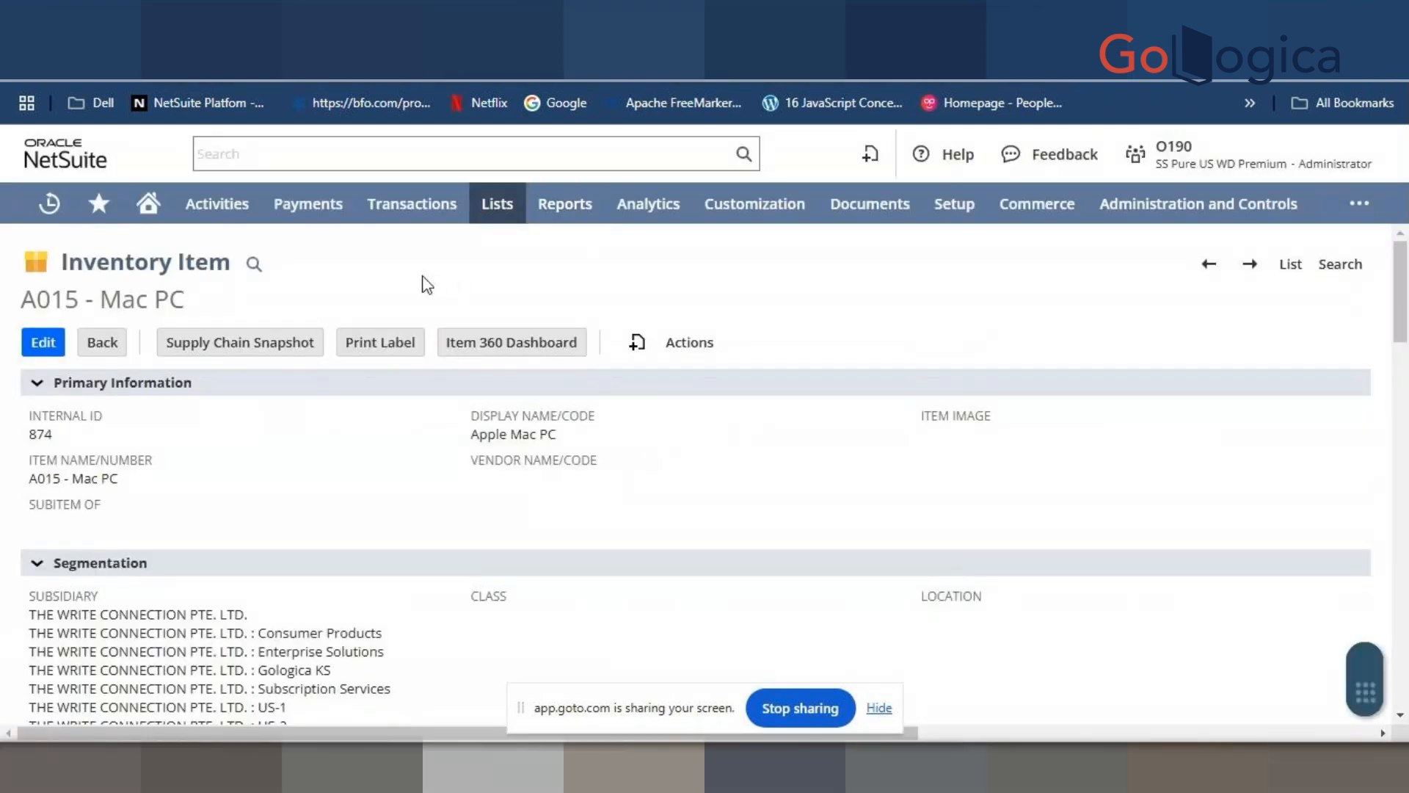
pyautogui.scroll(-10, 359, 364)
pyautogui.scroll(-10, 342, 360)
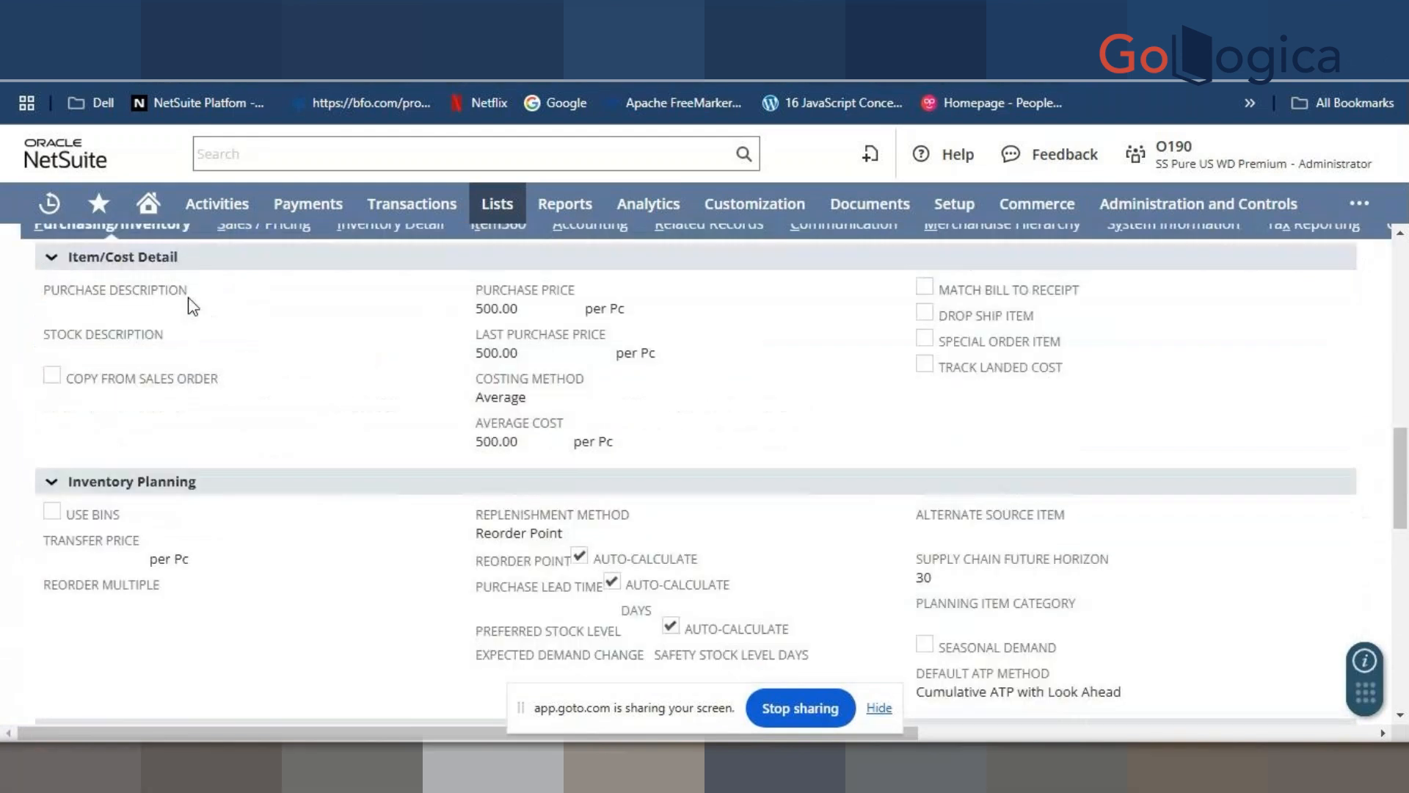
pyautogui.doubleClick(222, 351)
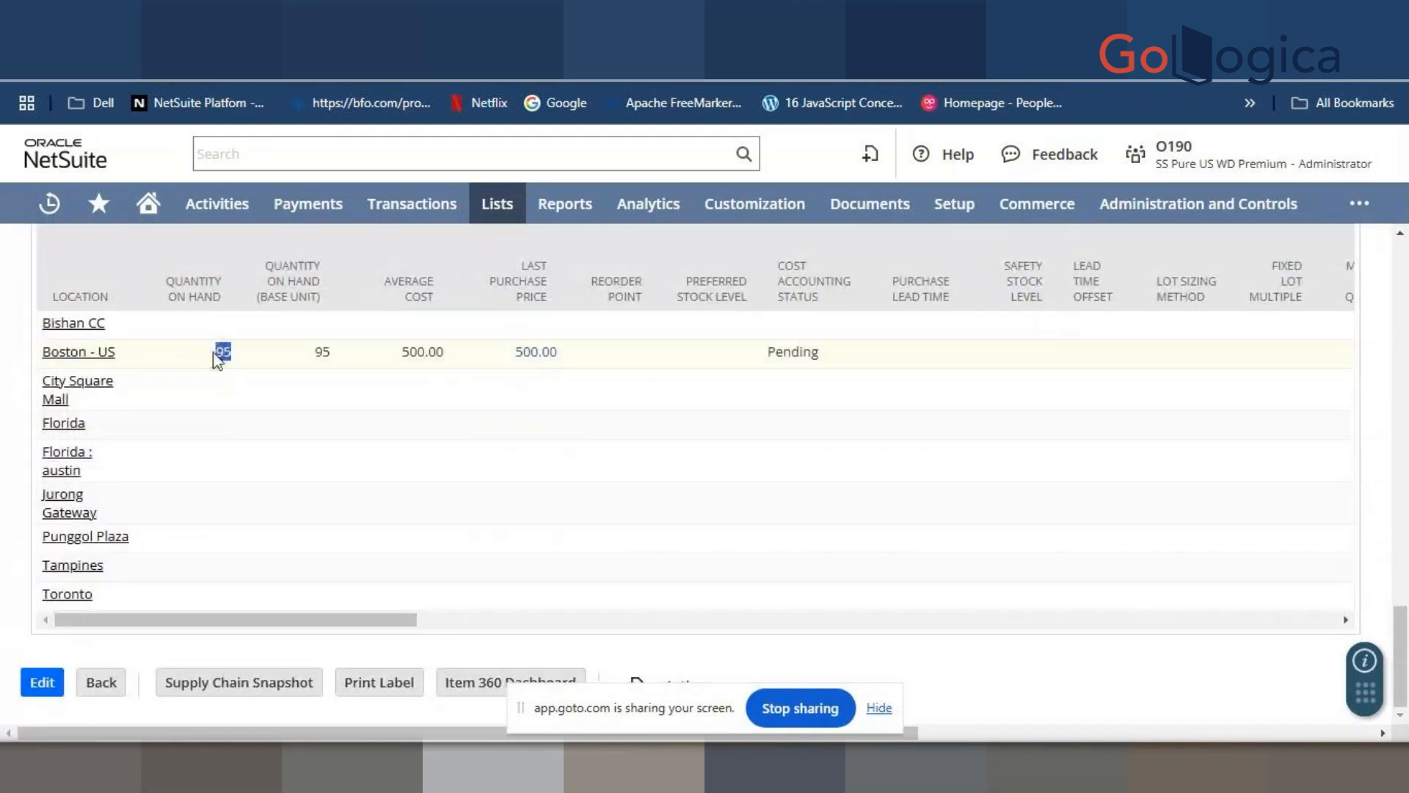
pyautogui.click(229, 358)
pyautogui.hotkey('ctrl', 'shift', 'Tab')
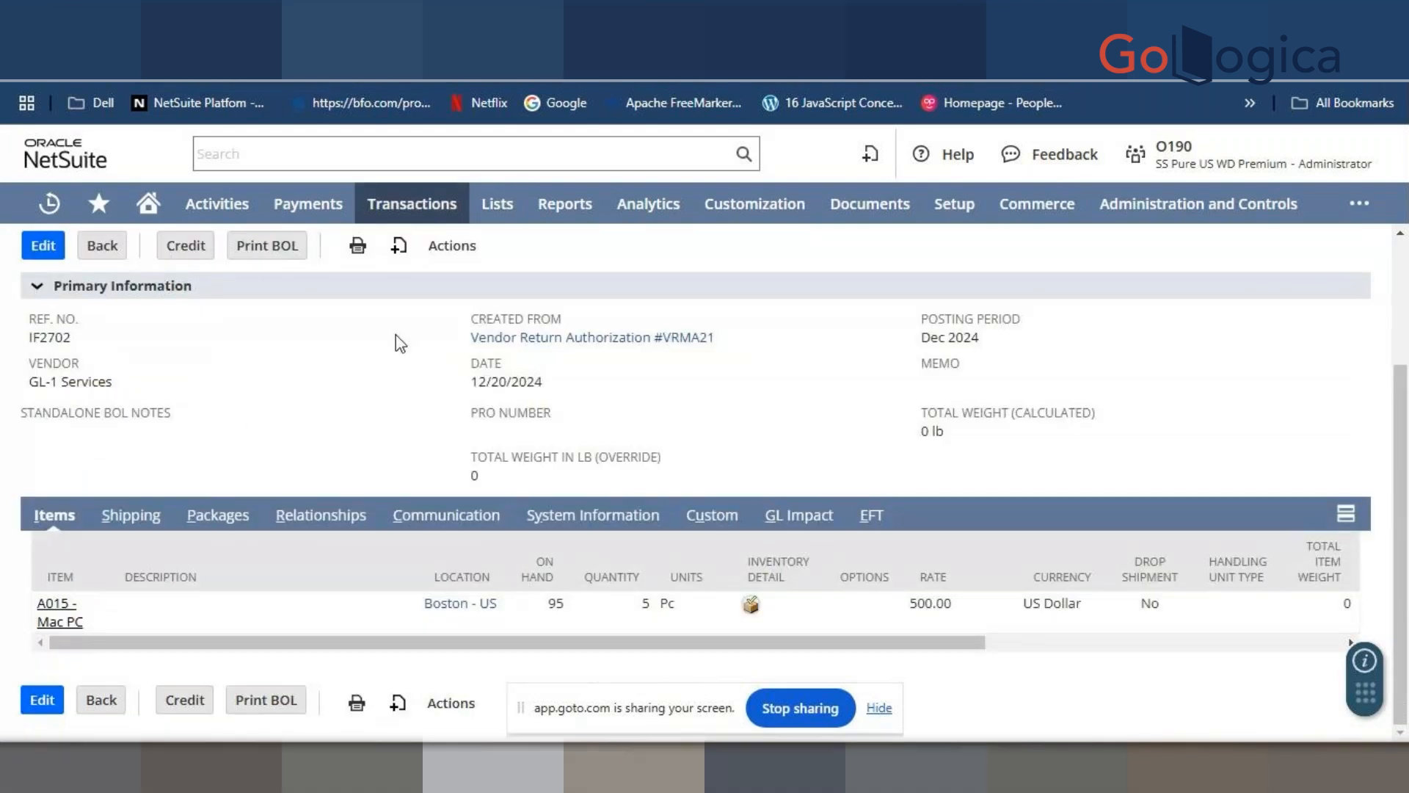
# - Create a bill credit from the item fulfillment, check its A015 - Mac PC line, and try to save it
pyautogui.click(186, 249)
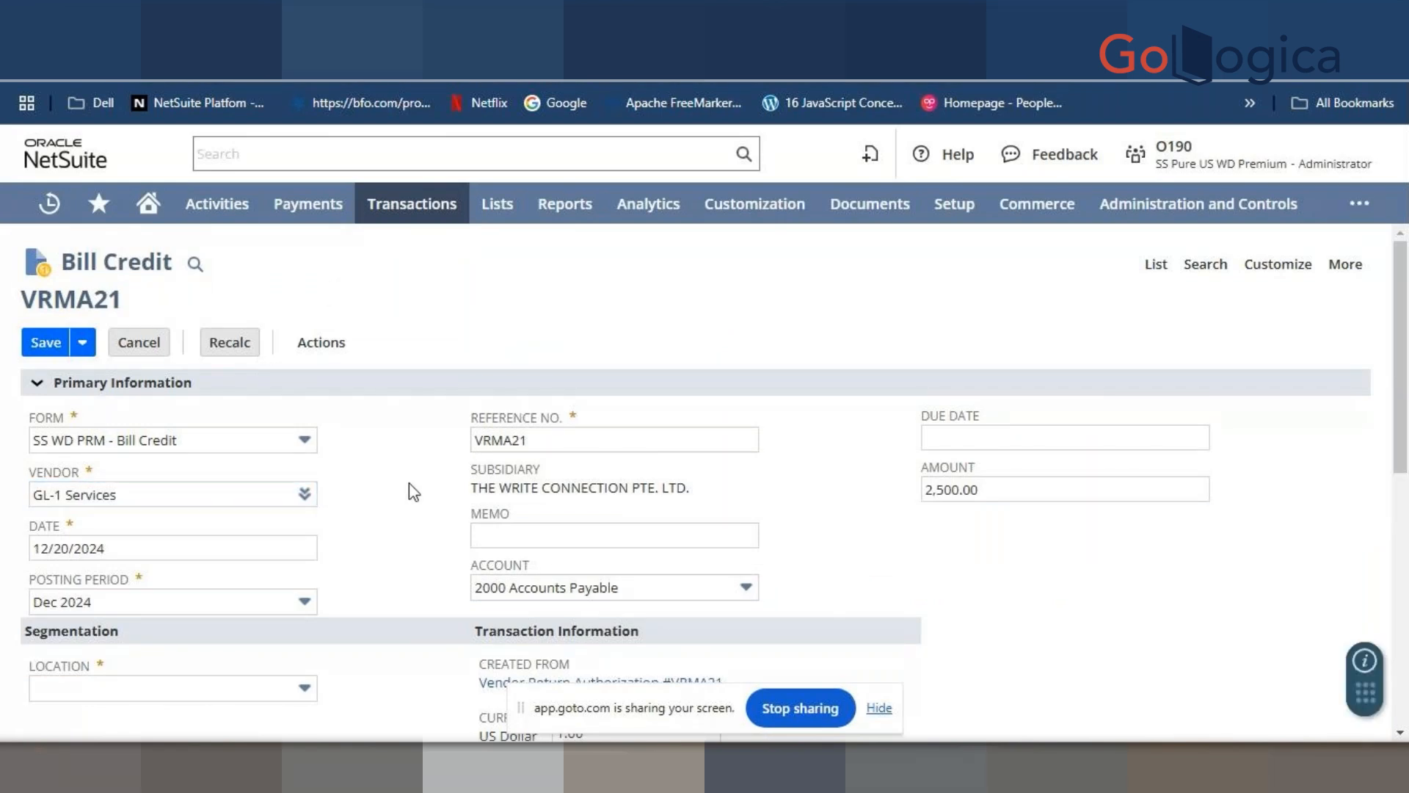
pyautogui.scroll(-3, 425, 479)
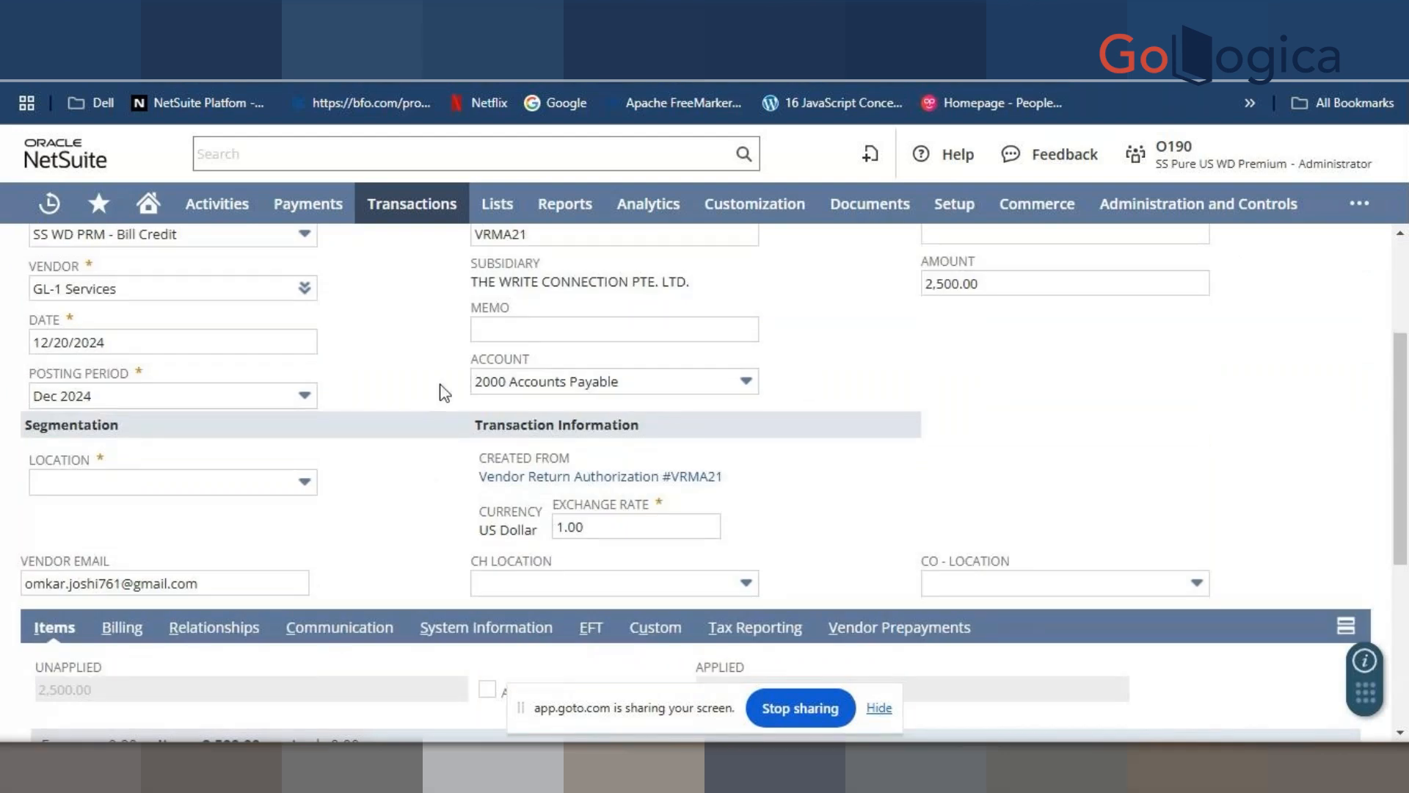
pyautogui.scroll(-5, 439, 381)
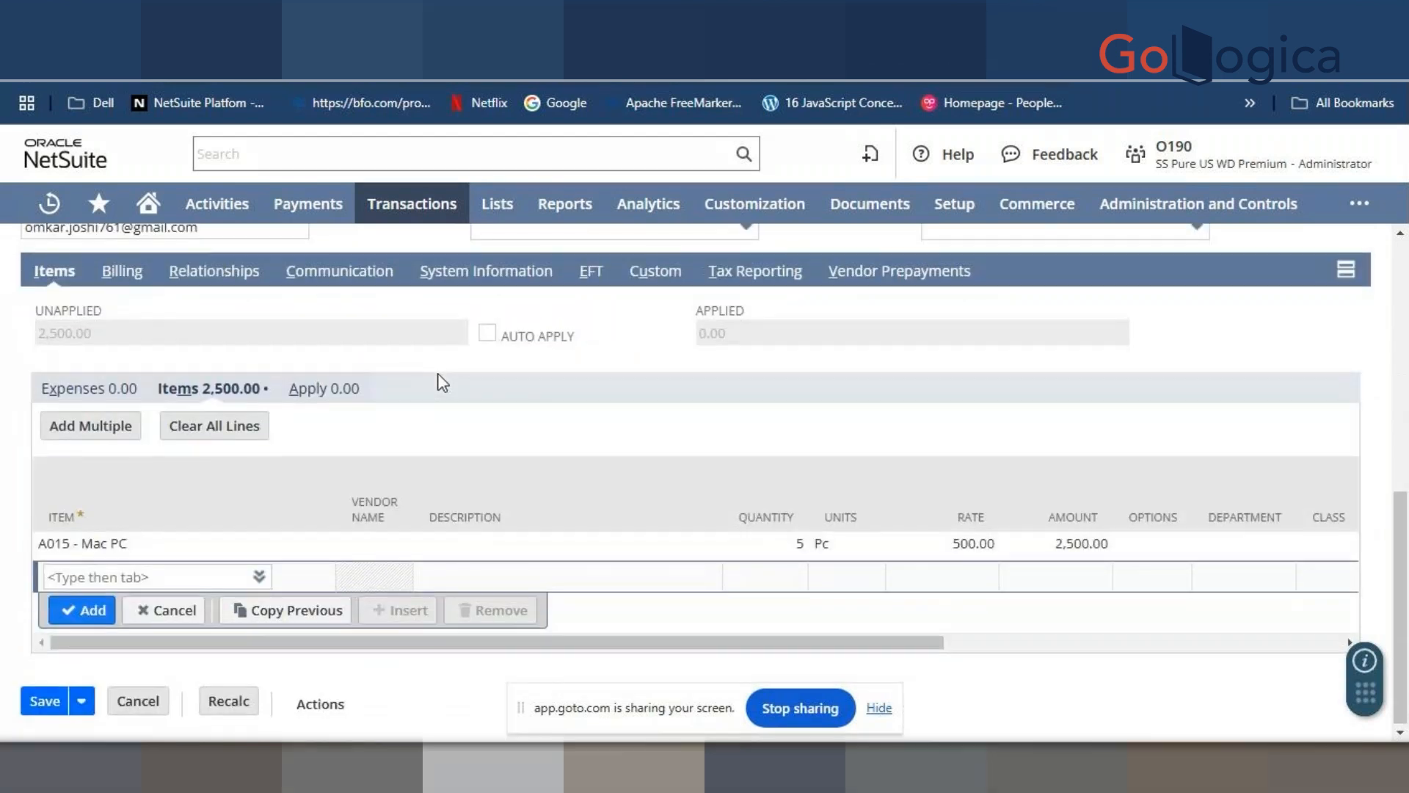
pyautogui.scroll(6, 440, 380)
pyautogui.click(46, 342)
pyautogui.click(881, 195)
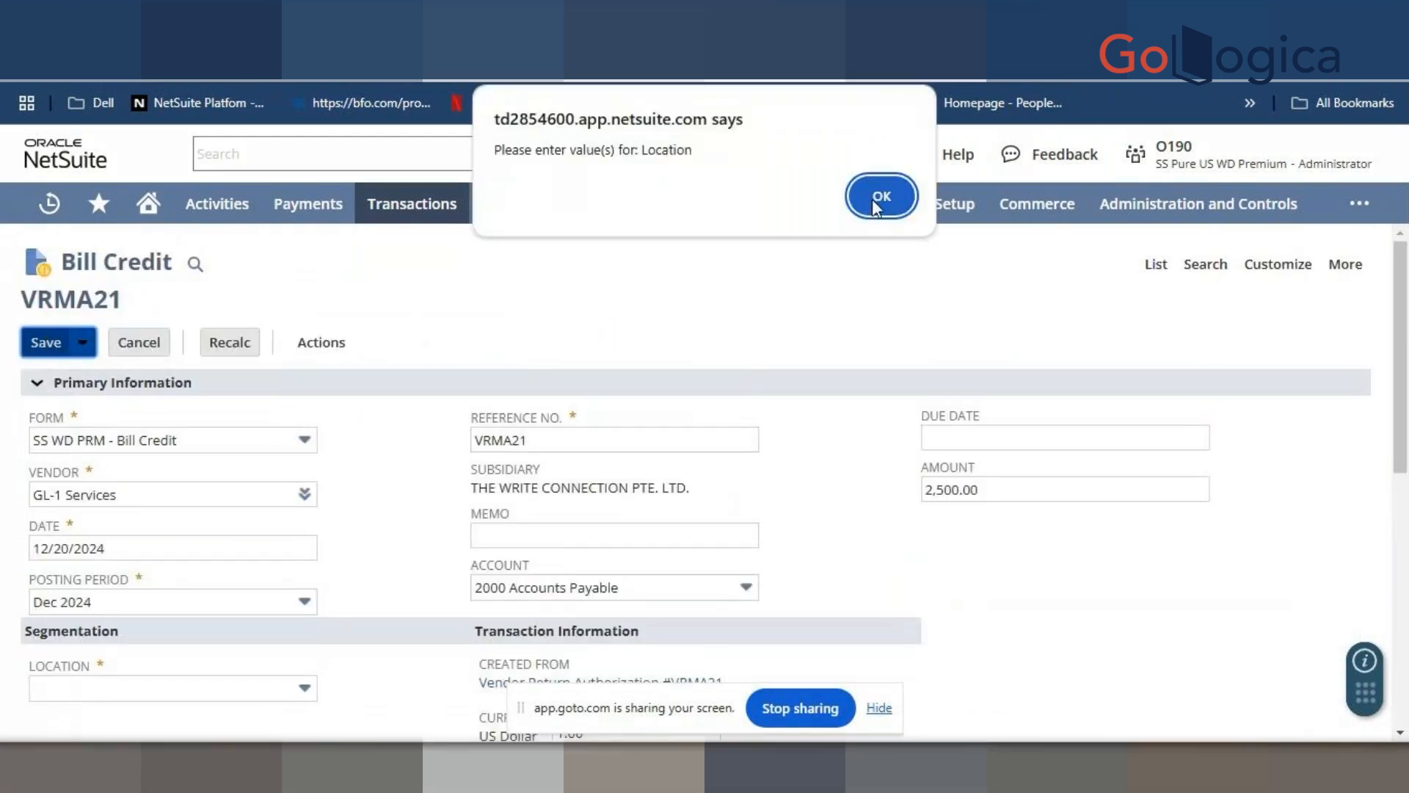
# - Set the bill credit's location to Boston - US and save the bill credit
pyautogui.scroll(-2, 739, 401)
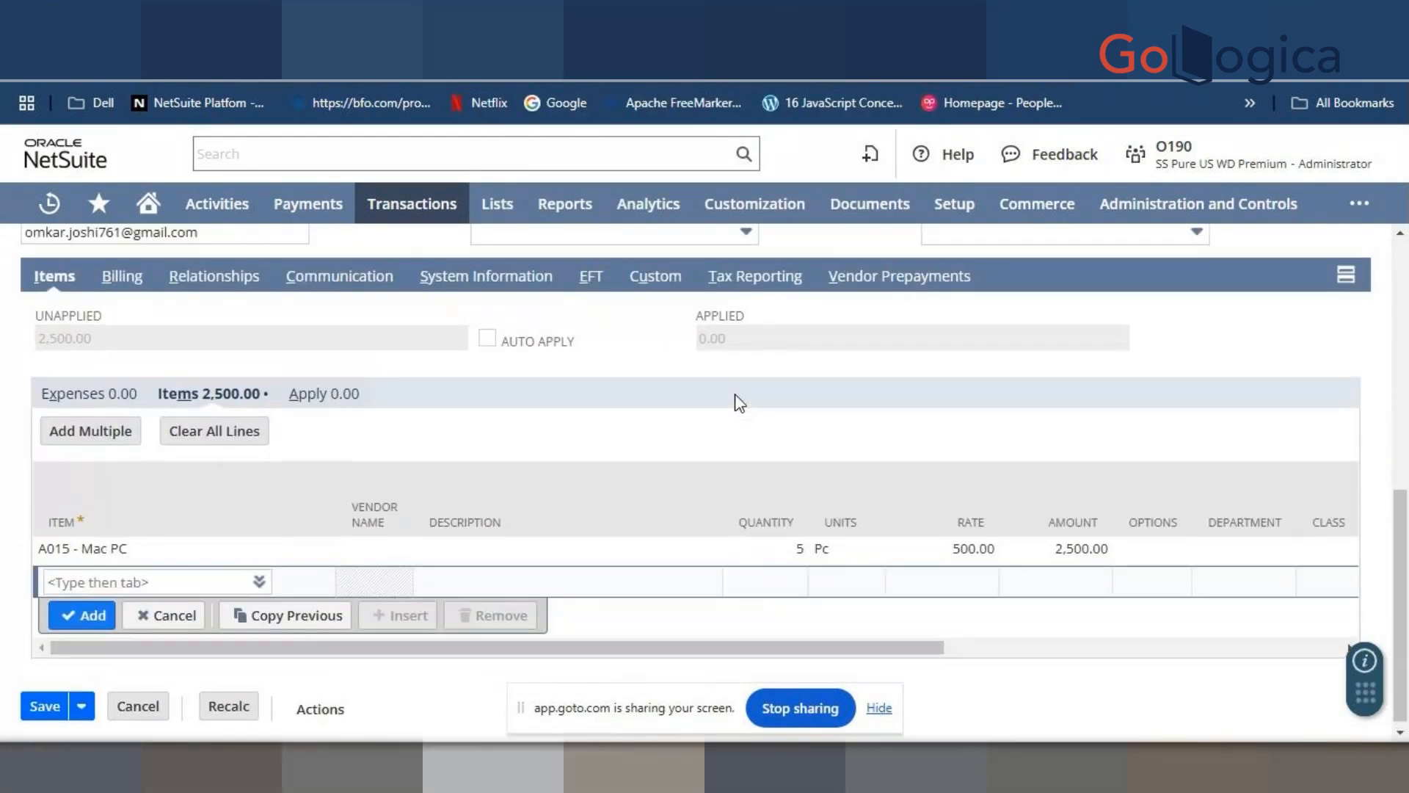
pyautogui.scroll(3, 737, 400)
pyautogui.click(213, 438)
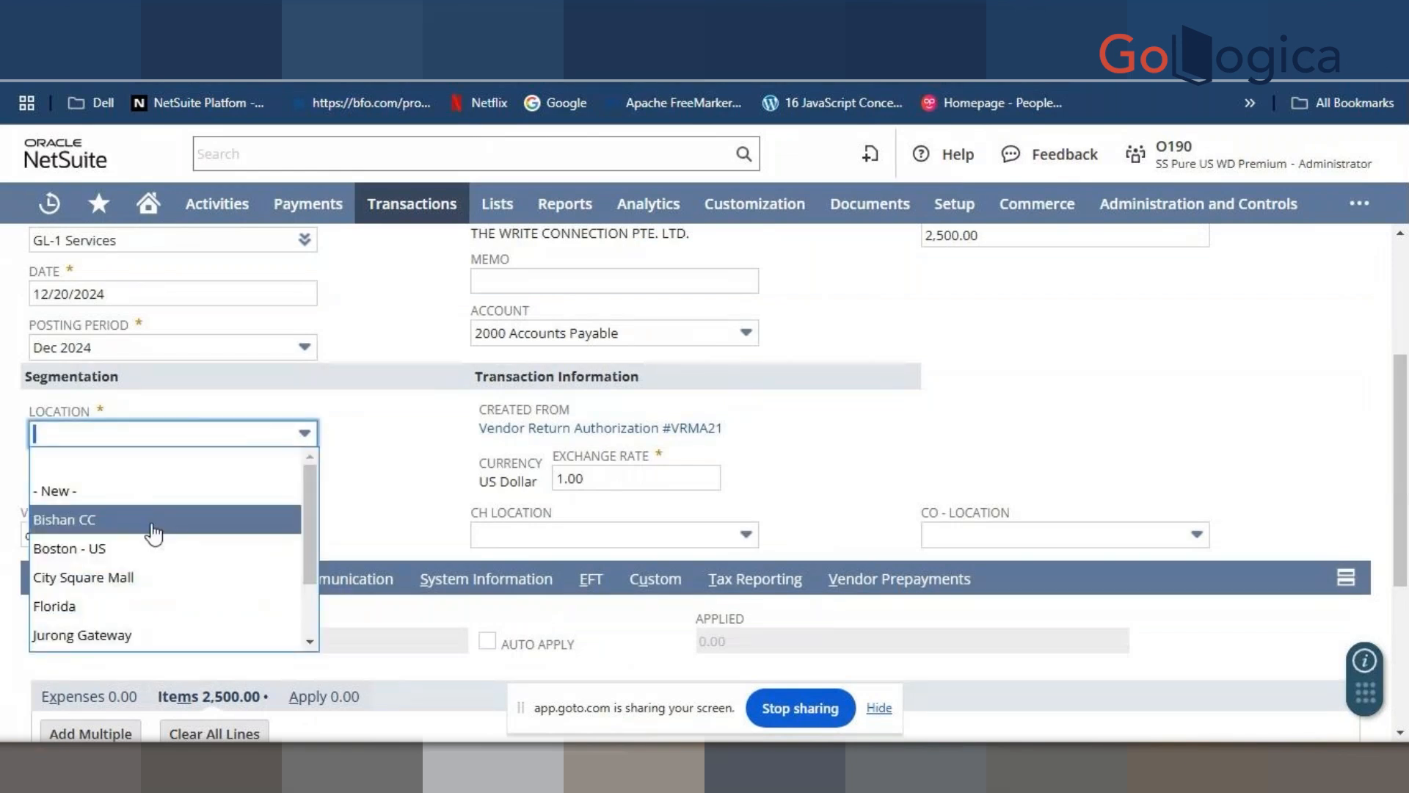
pyautogui.click(111, 544)
pyautogui.scroll(3, 317, 487)
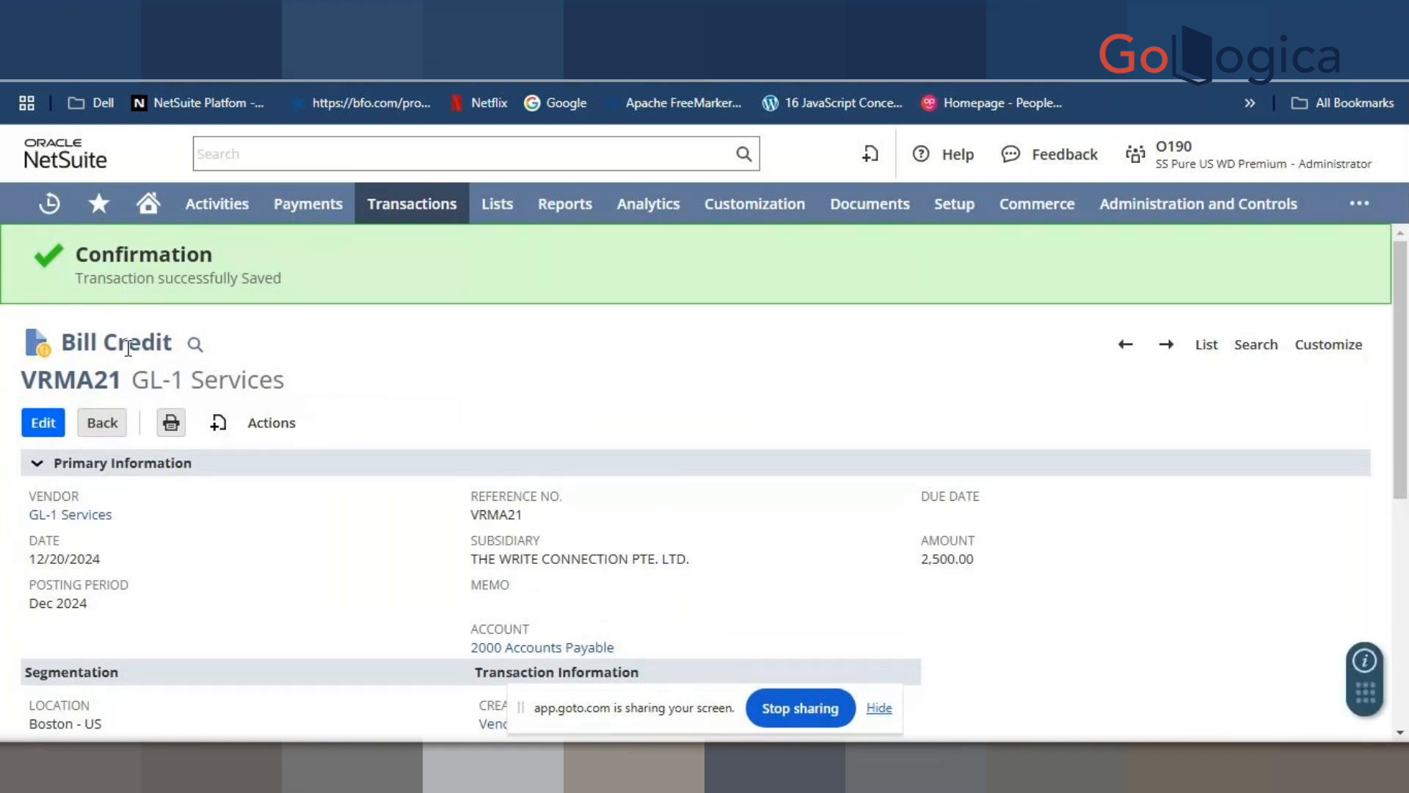
# - Examine the bill credit's GL impact for the debited and credited accounts, and leave the page
pyautogui.click(260, 429)
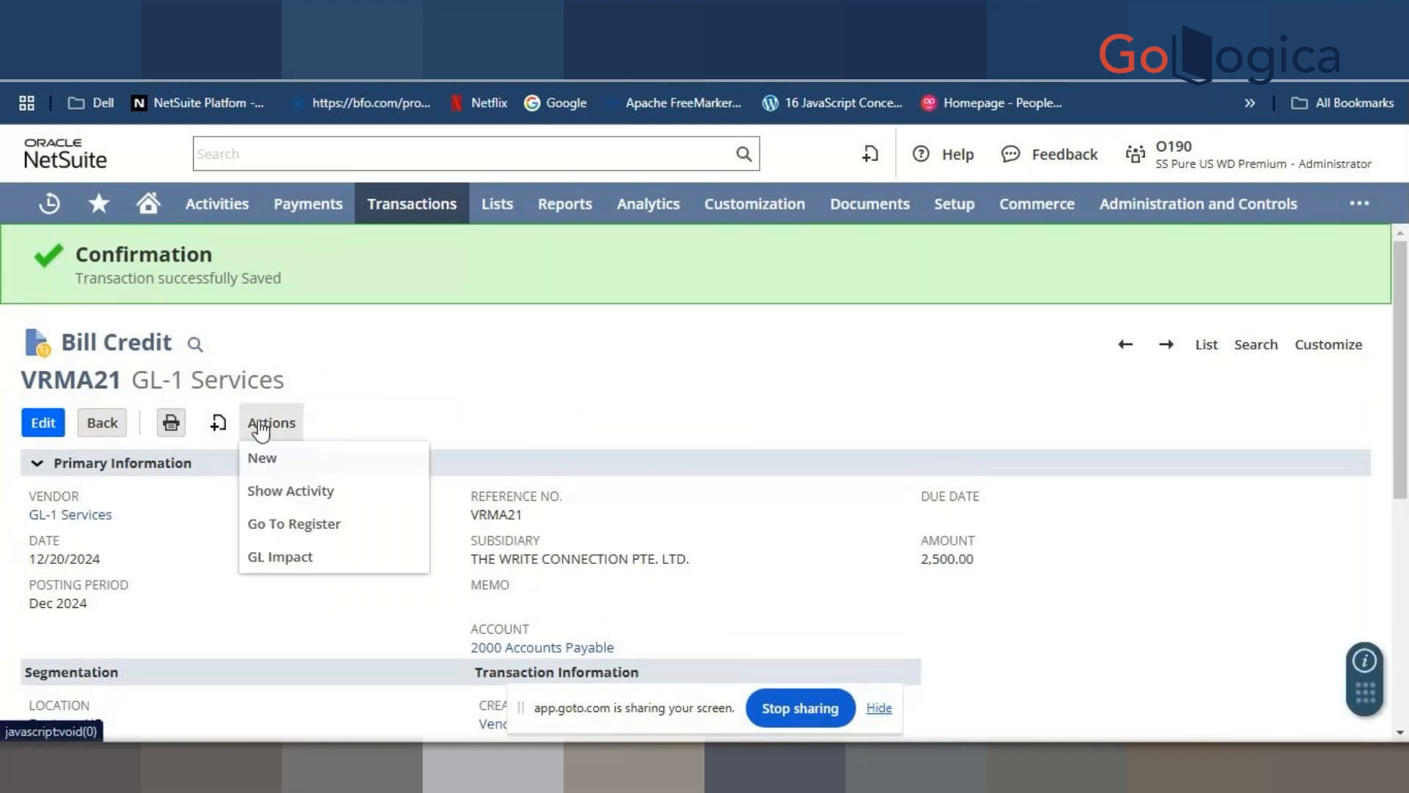
pyautogui.click(295, 558)
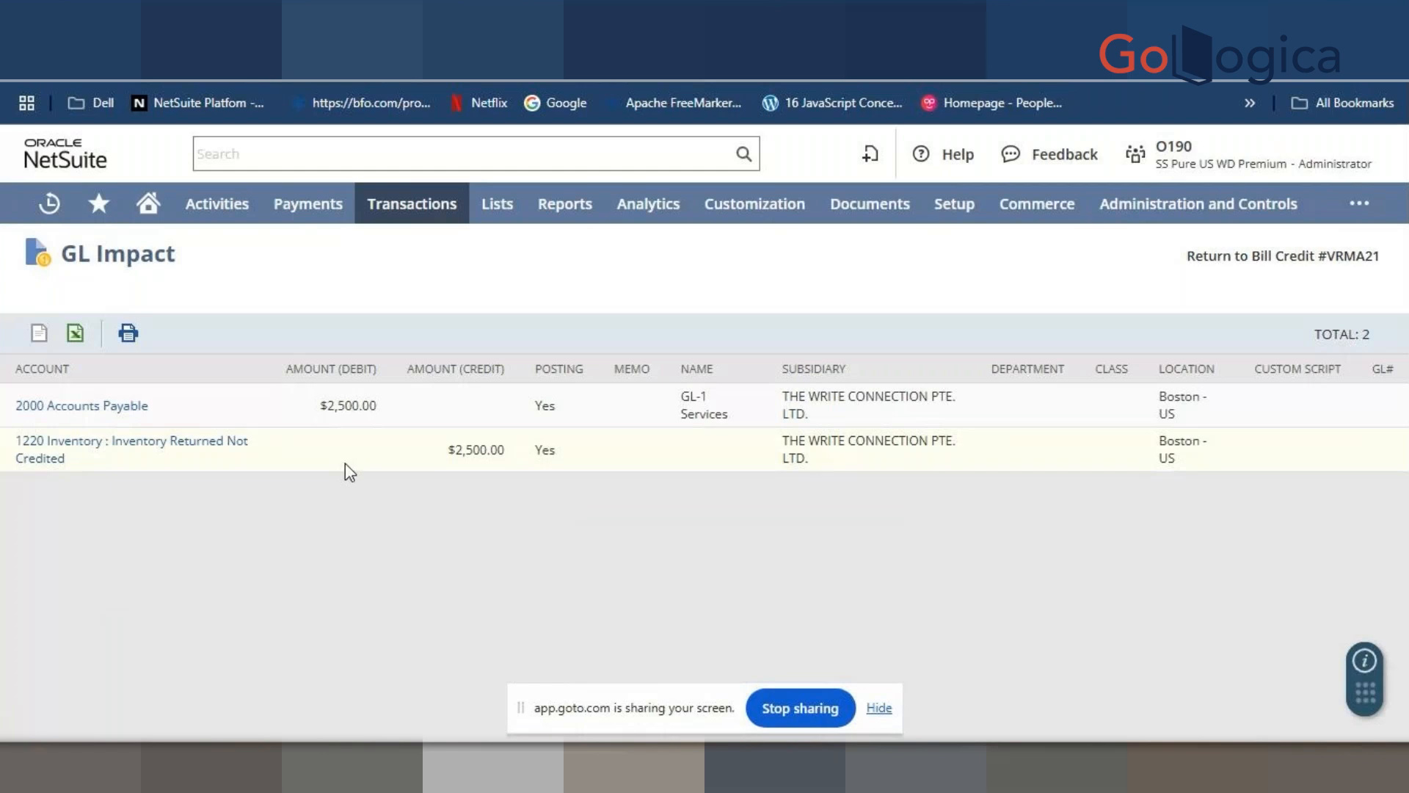
pyautogui.click(30, 77)
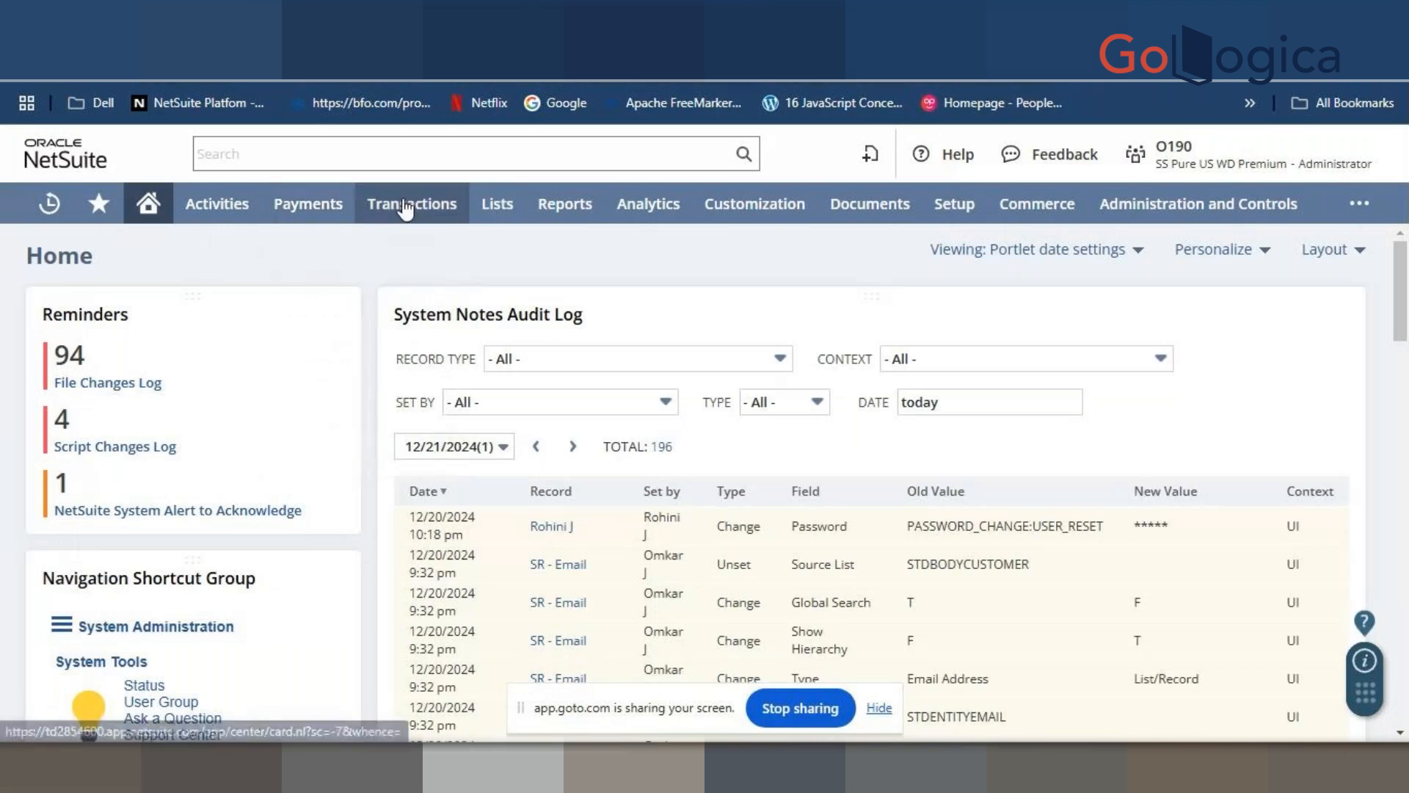
# - Open a new sales quote in a separate browser tab and switch to it
pyautogui.moveTo(406, 209)
pyautogui.moveTo(414, 414)
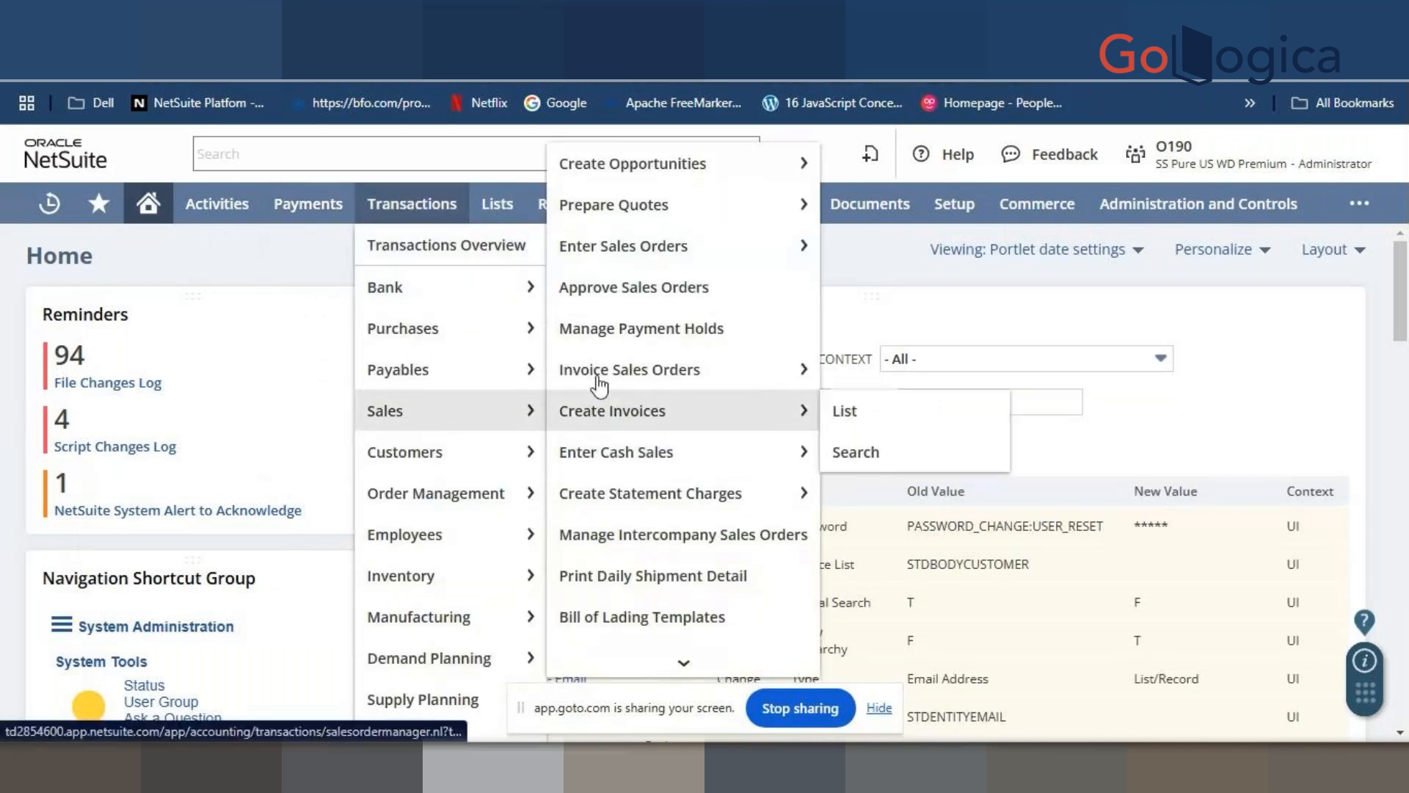
pyautogui.rightClick(765, 205)
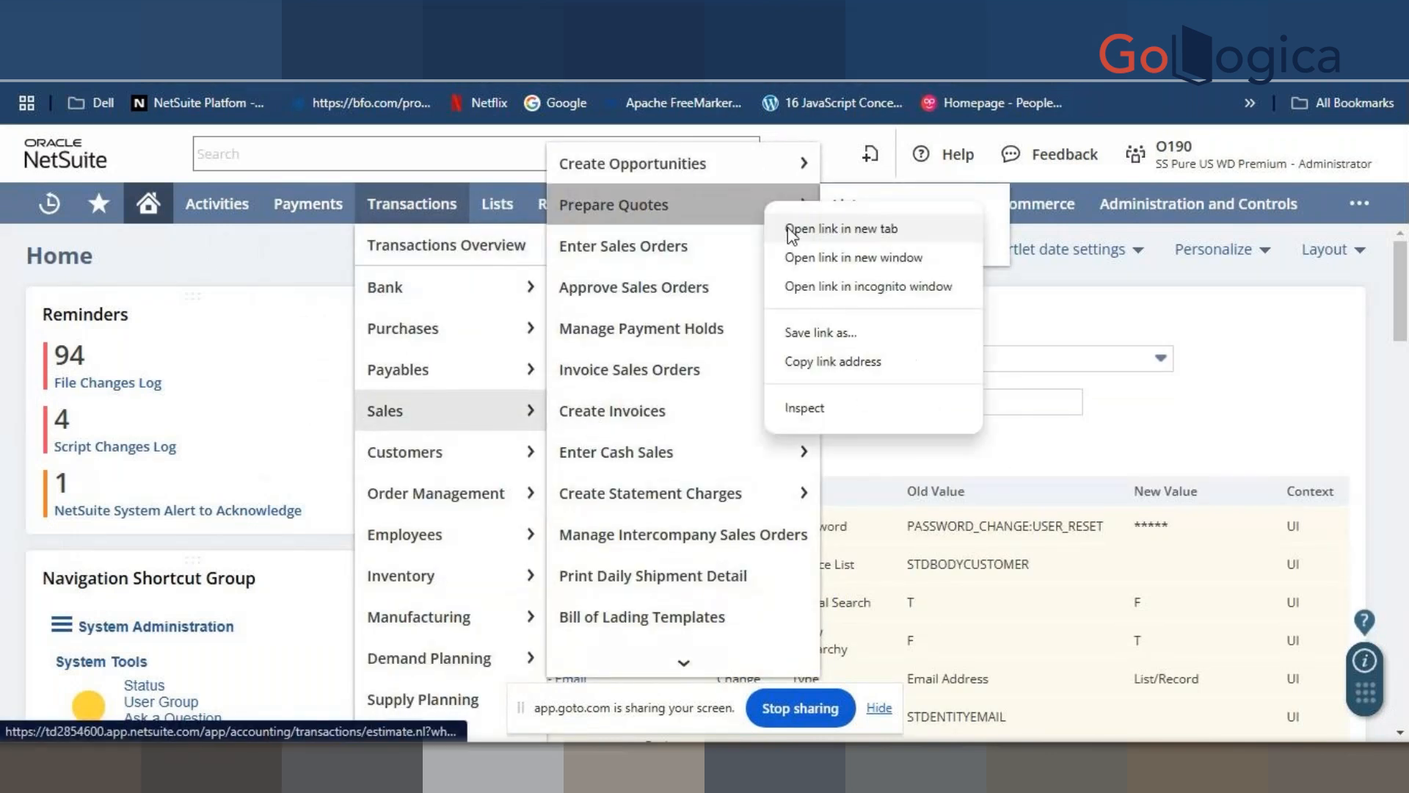
pyautogui.click(790, 232)
pyautogui.click(367, 30)
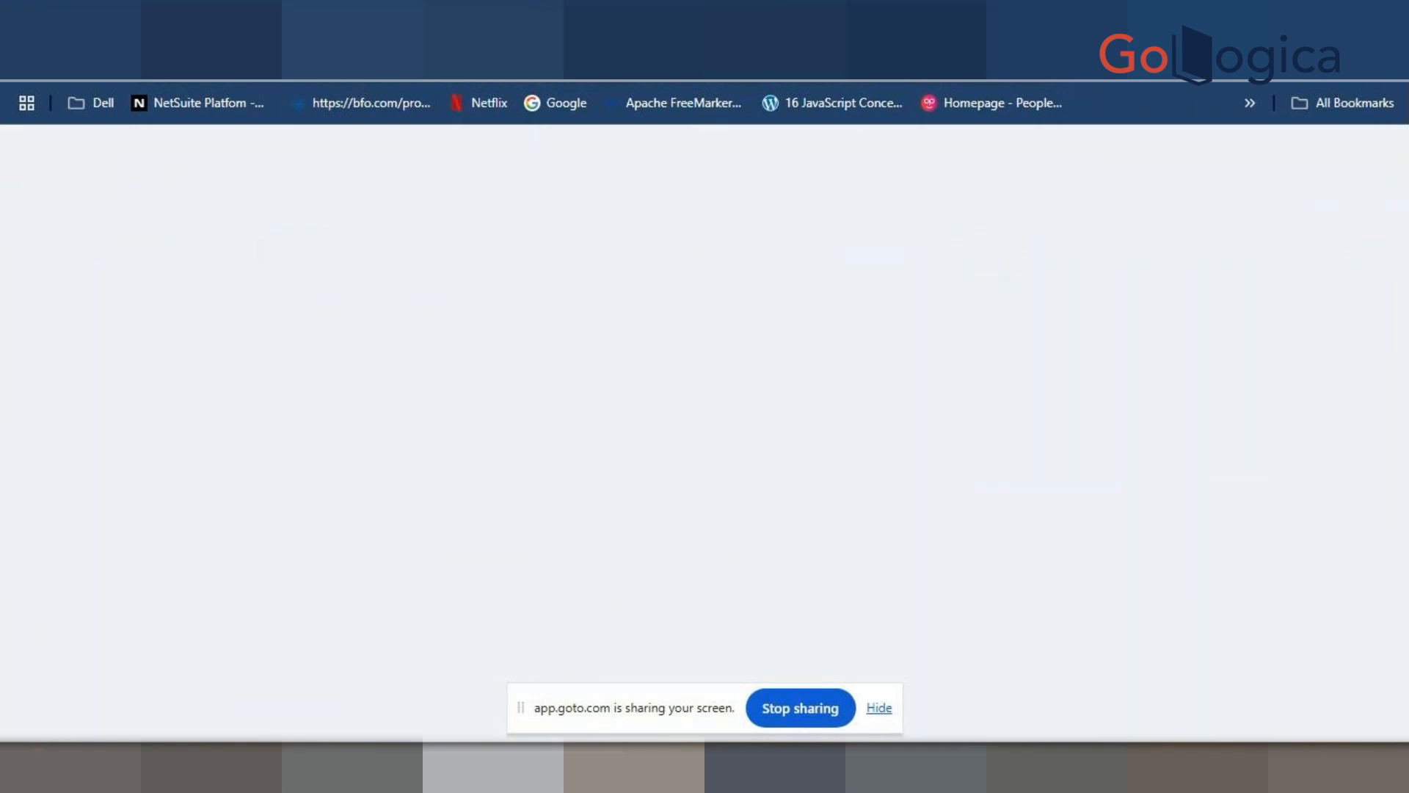
pyautogui.click(858, 21)
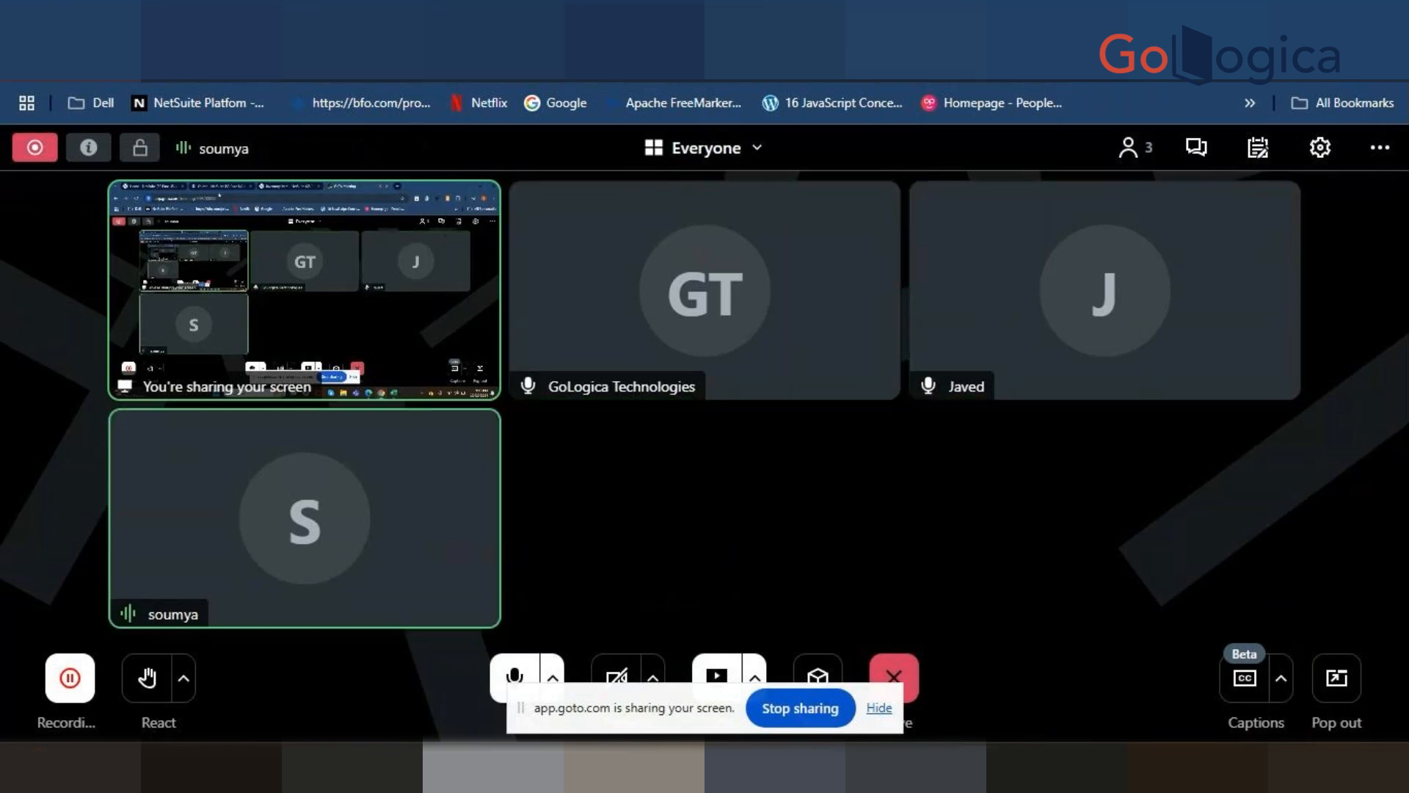
pyautogui.click(425, 18)
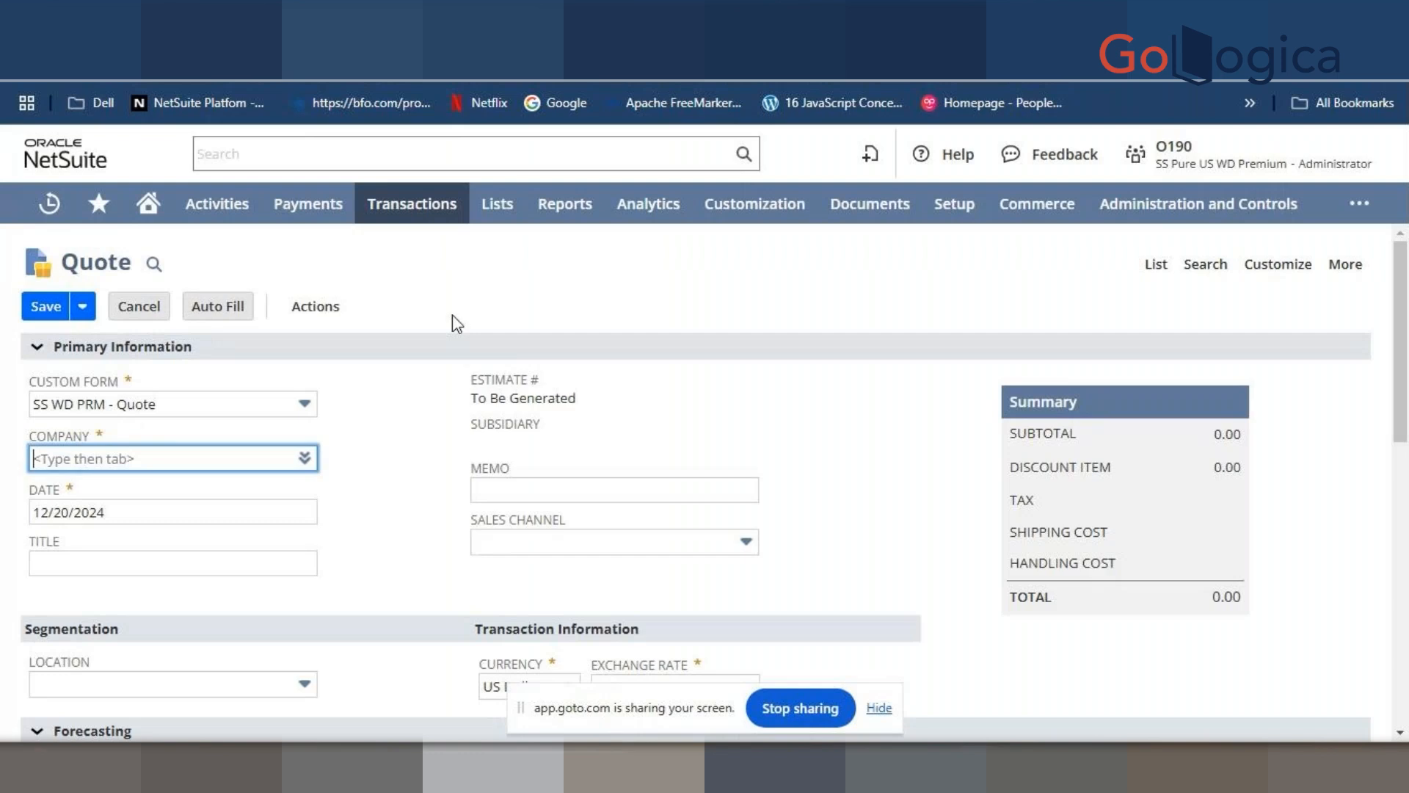
# - Change the quote's custom form to Standard Quote and select 101 Meedoo Industries as the customer
pyautogui.click(394, 449)
pyautogui.click(228, 406)
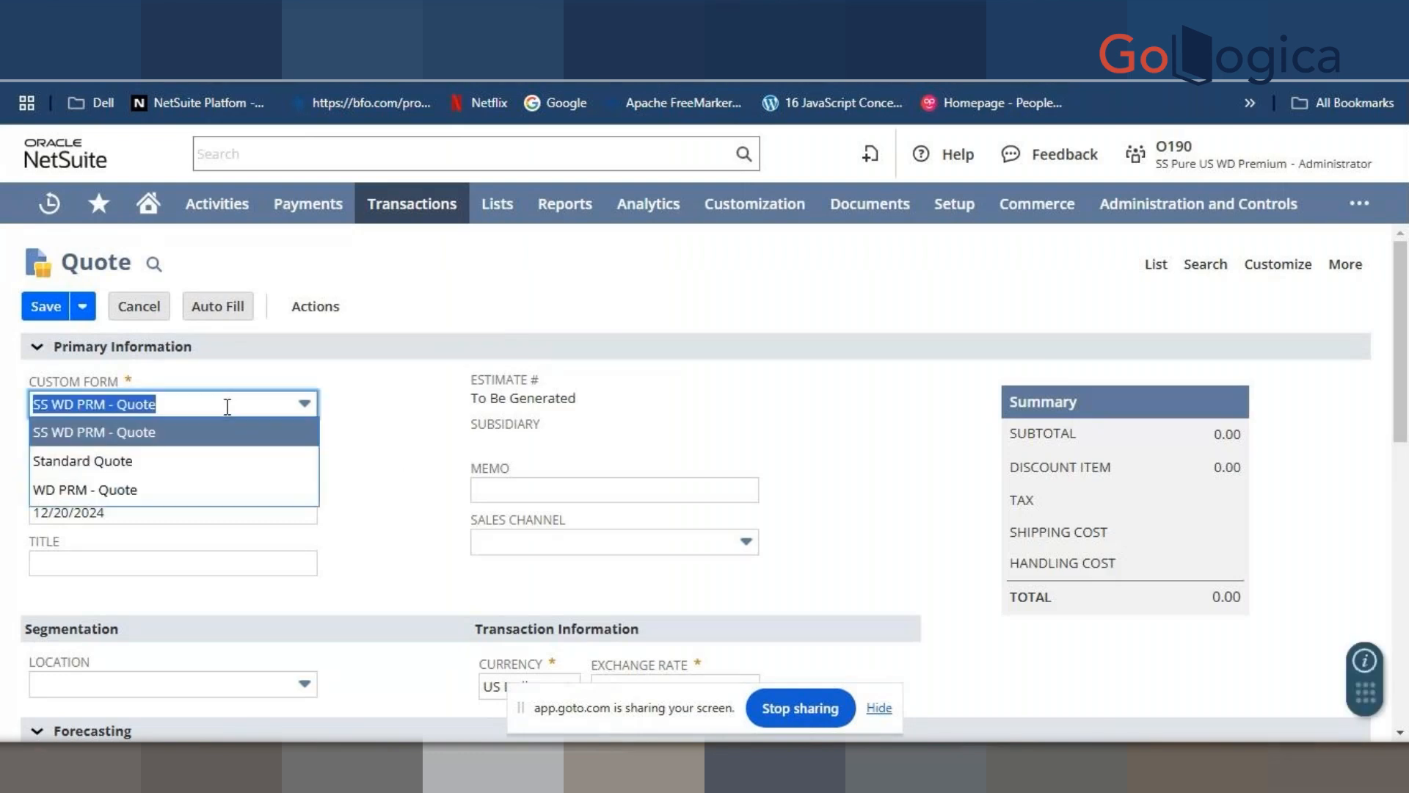
pyautogui.click(214, 460)
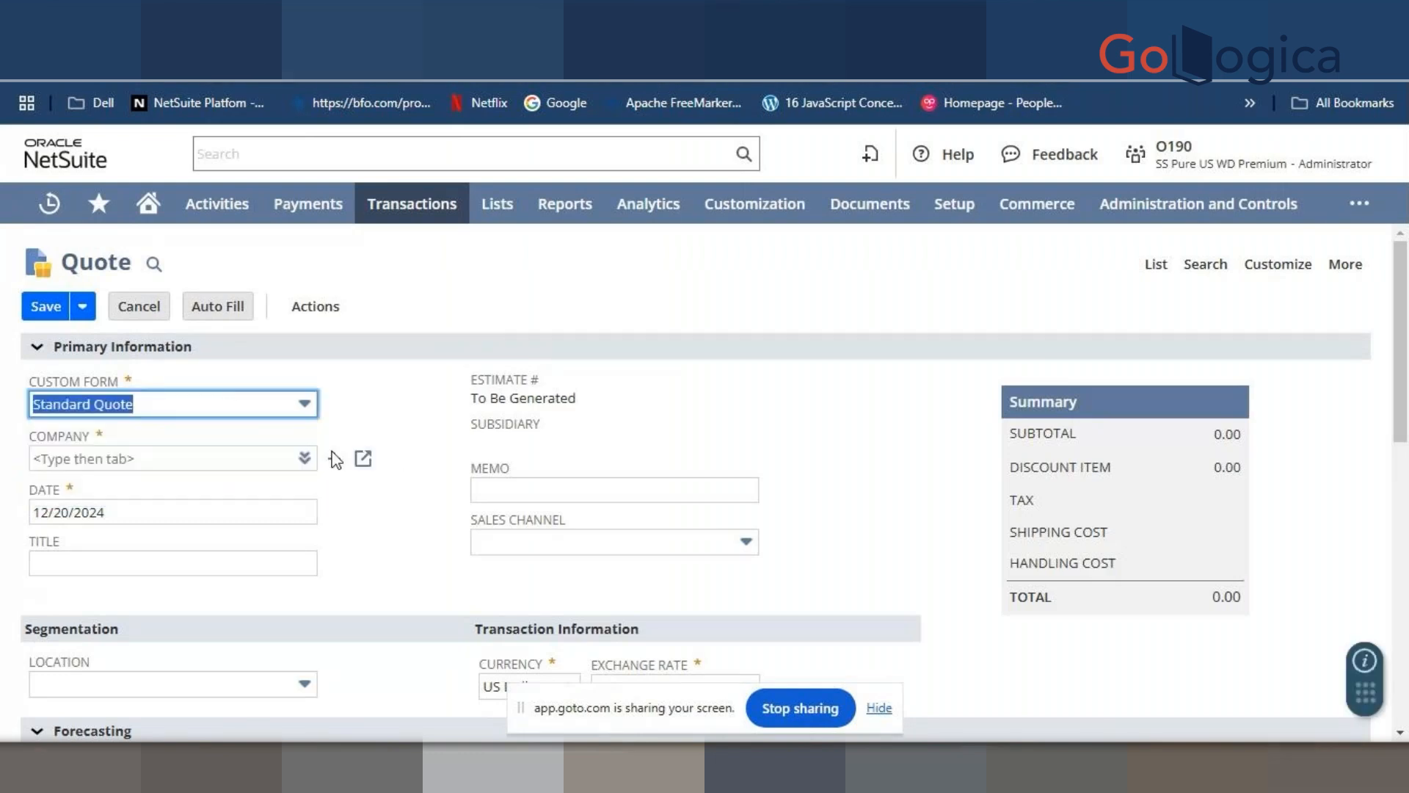
pyautogui.click(438, 444)
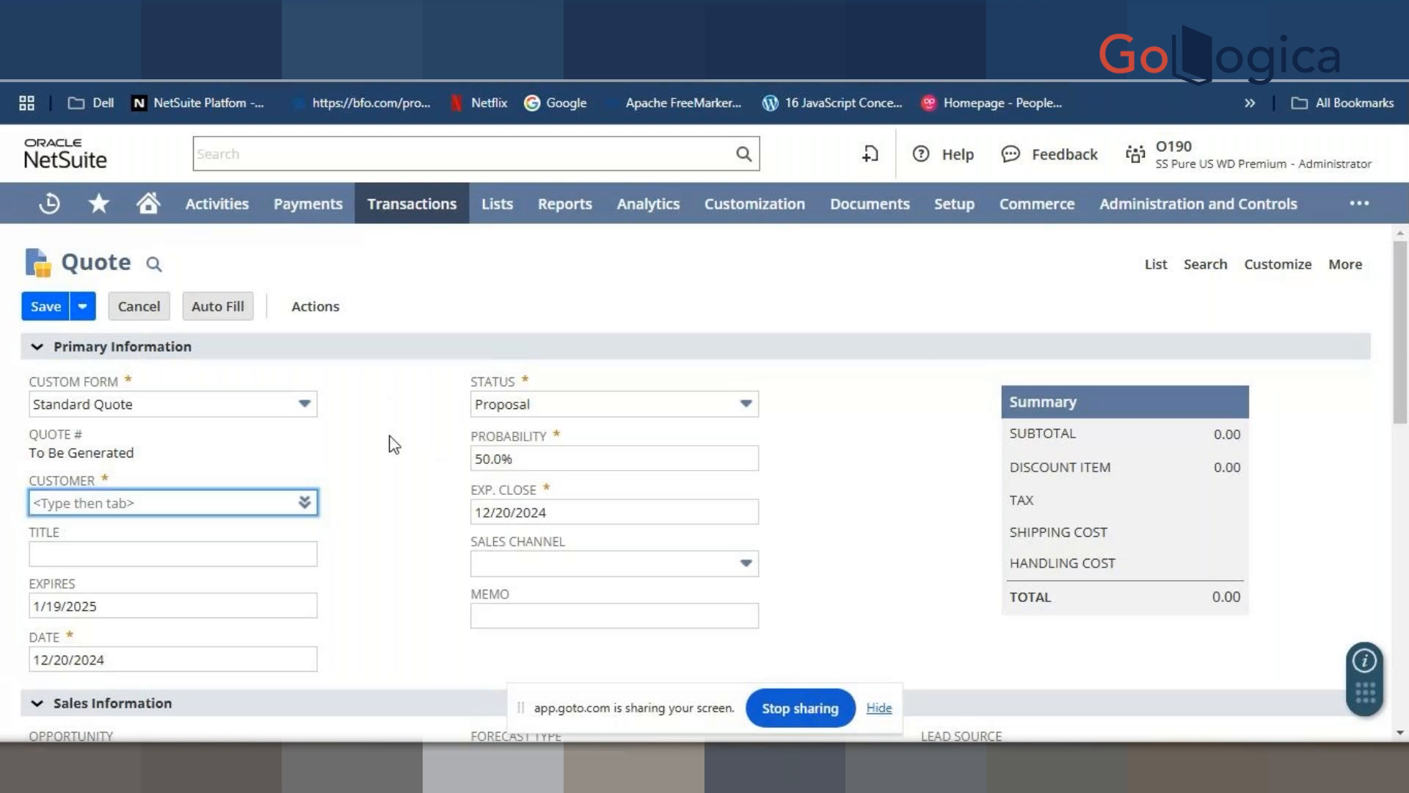
pyautogui.click(304, 502)
pyautogui.click(264, 532)
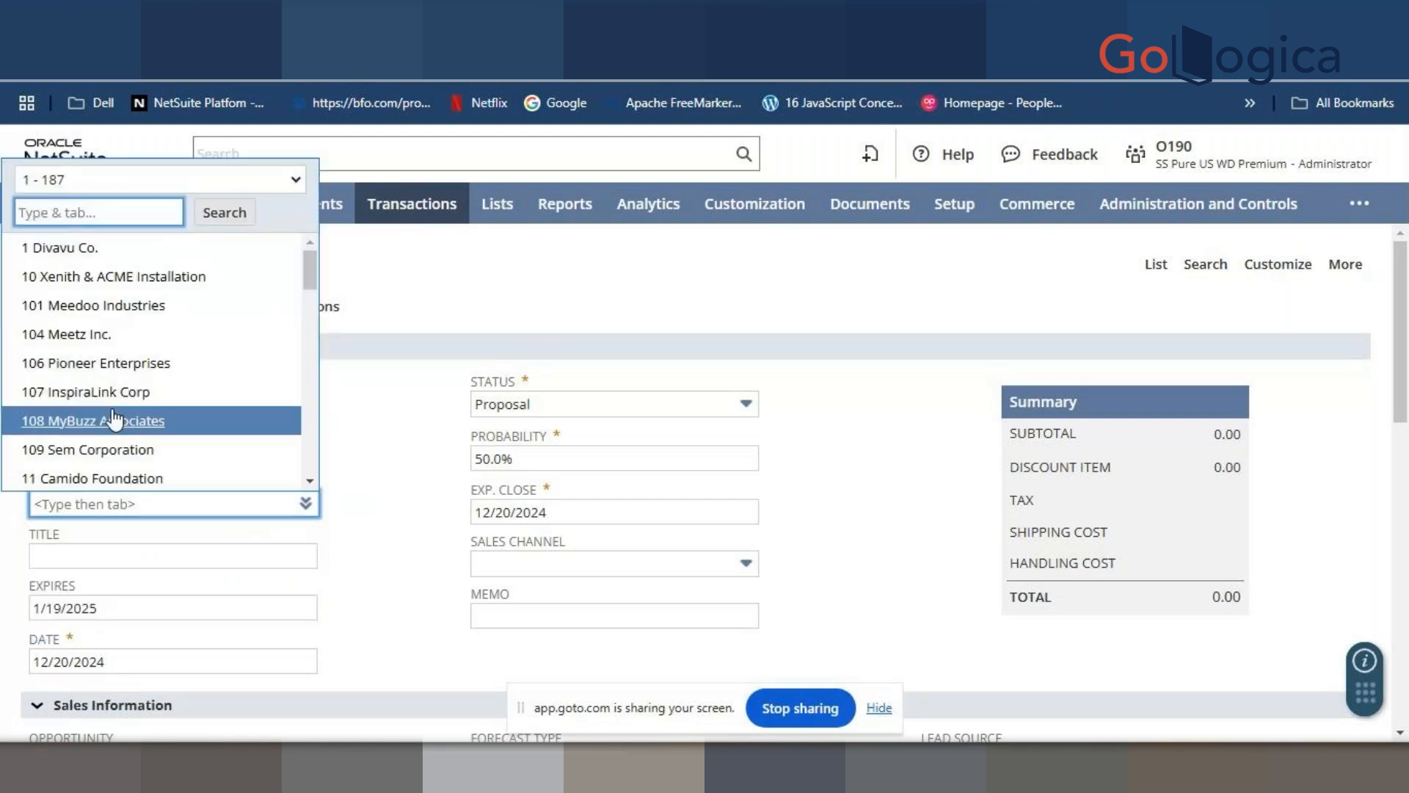
pyautogui.click(77, 311)
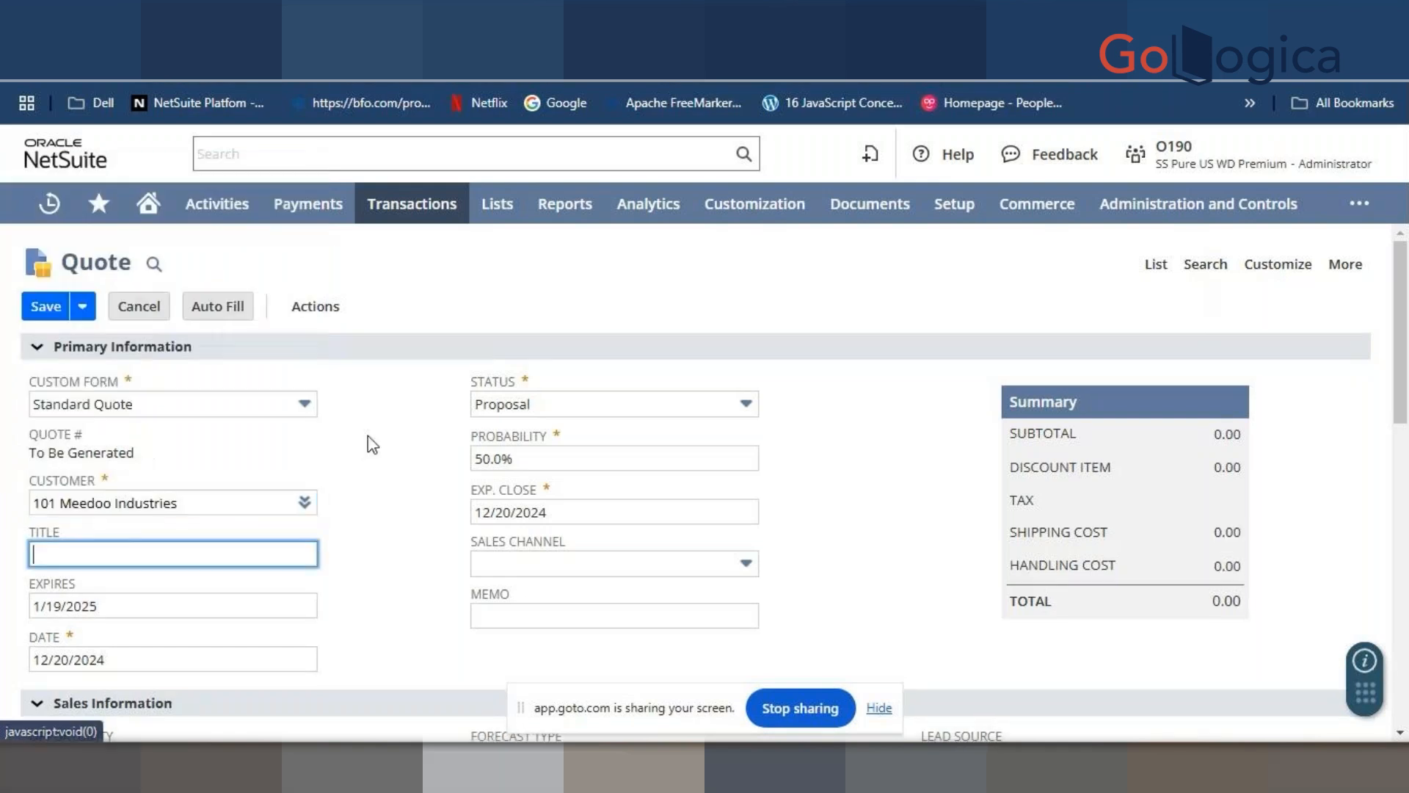
# - Add an A015 - Mac PC line with quantity 10 to the quote's items
pyautogui.scroll(-6, 411, 447)
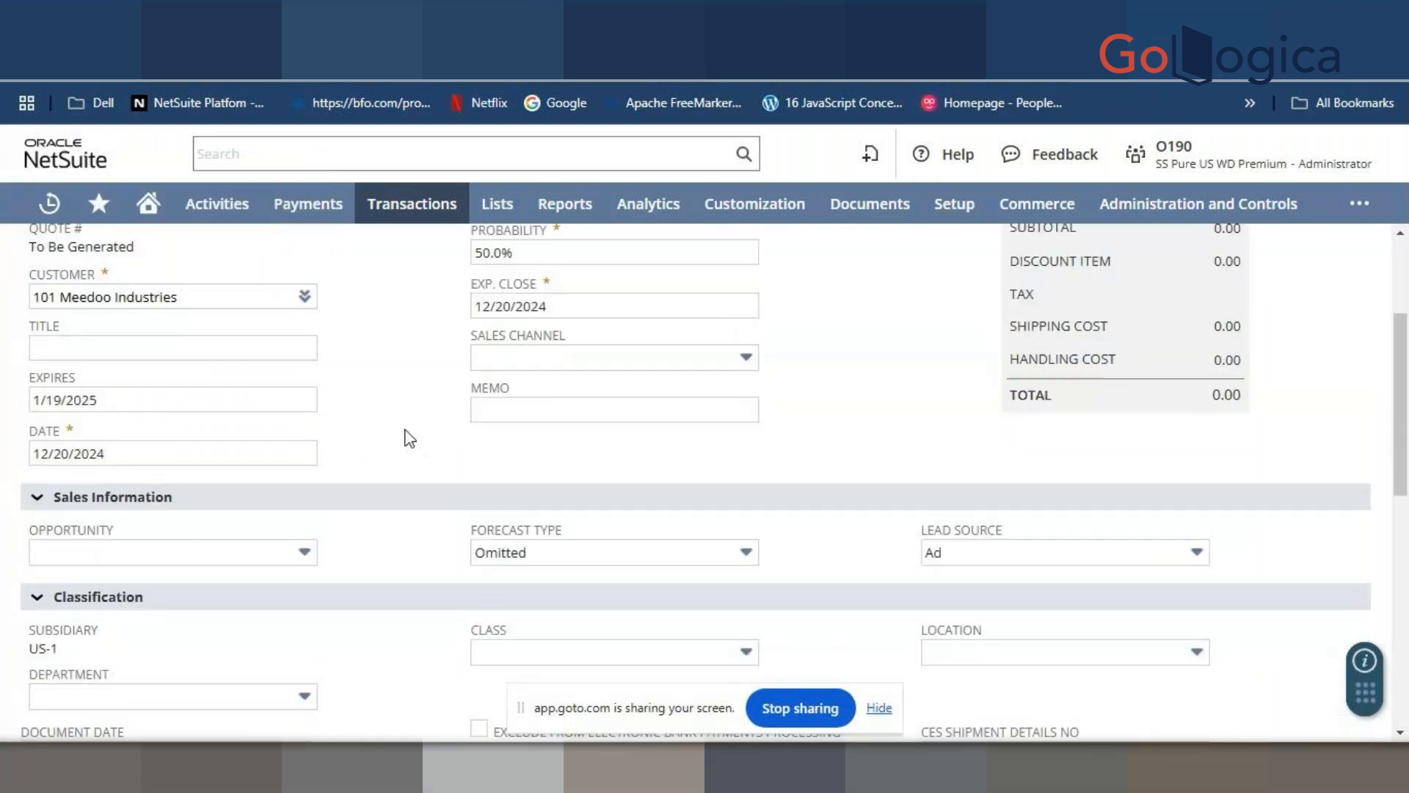
pyautogui.scroll(-3, 406, 429)
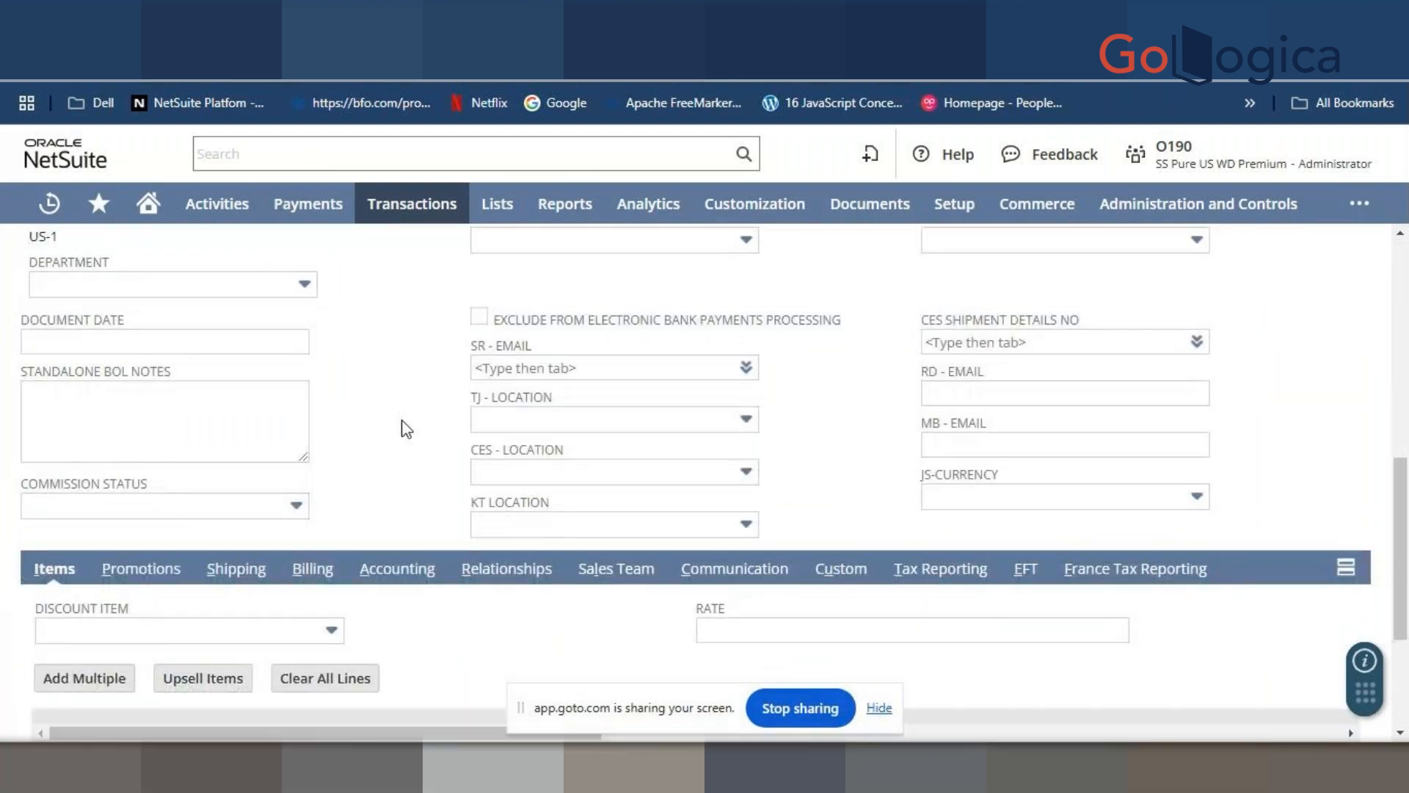
pyautogui.scroll(-3, 406, 429)
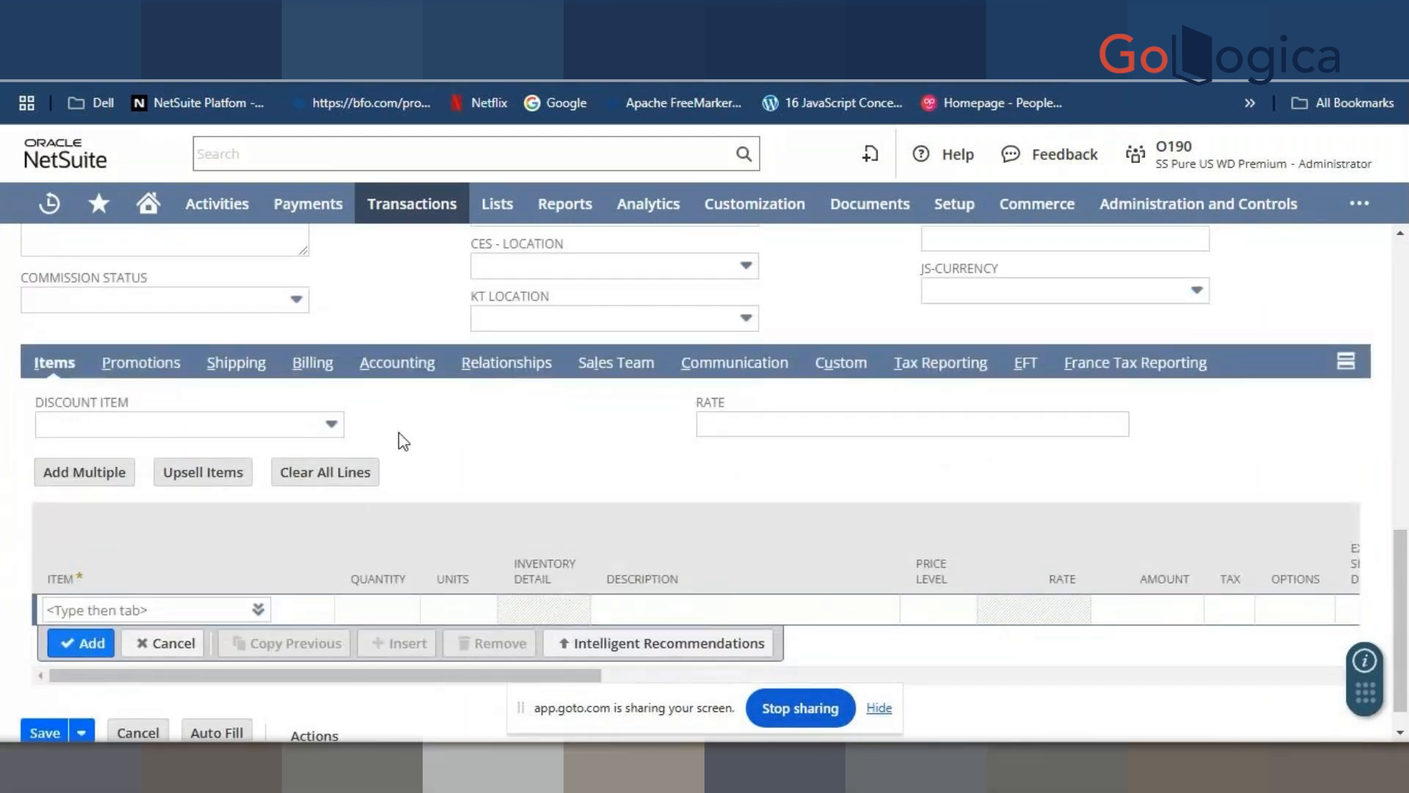
pyautogui.click(259, 611)
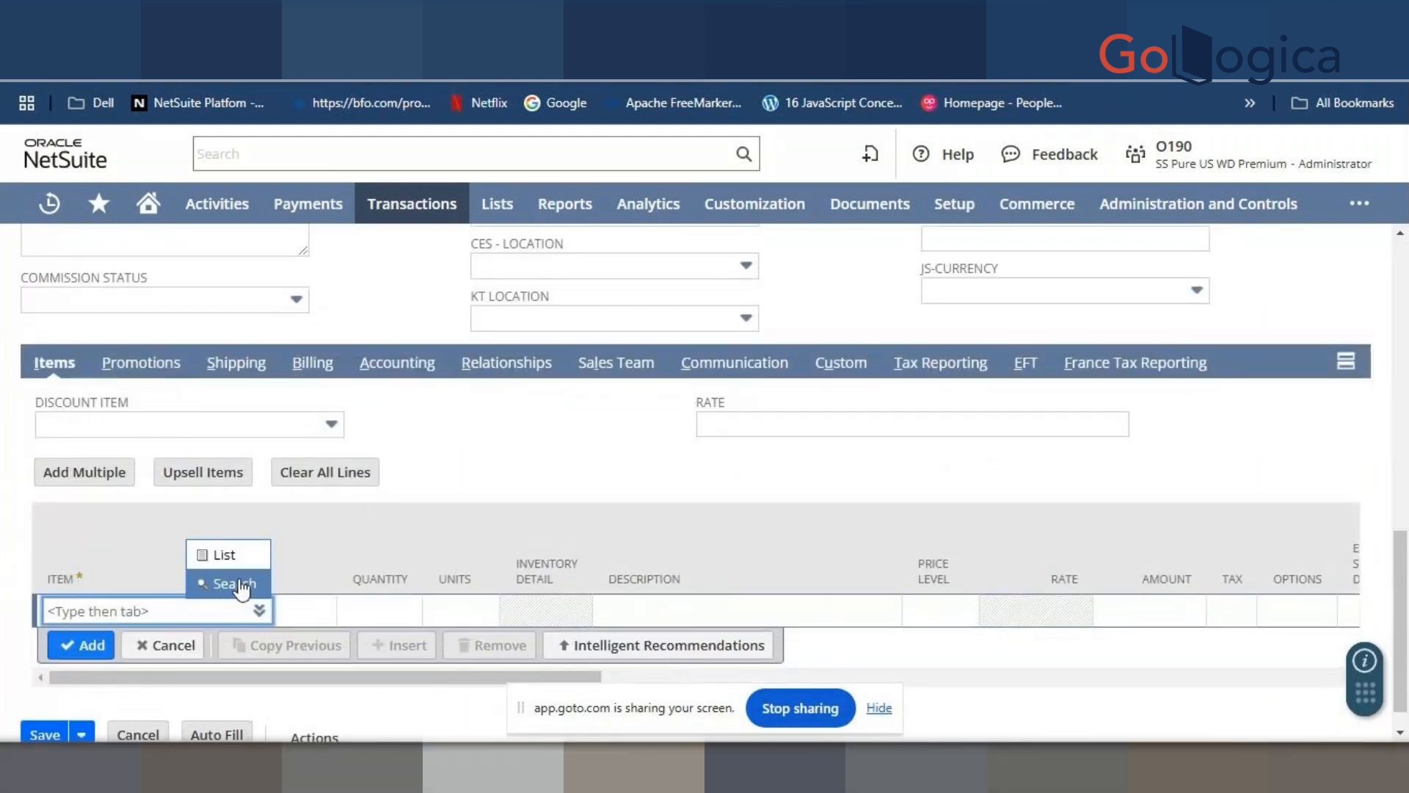
pyautogui.click(233, 584)
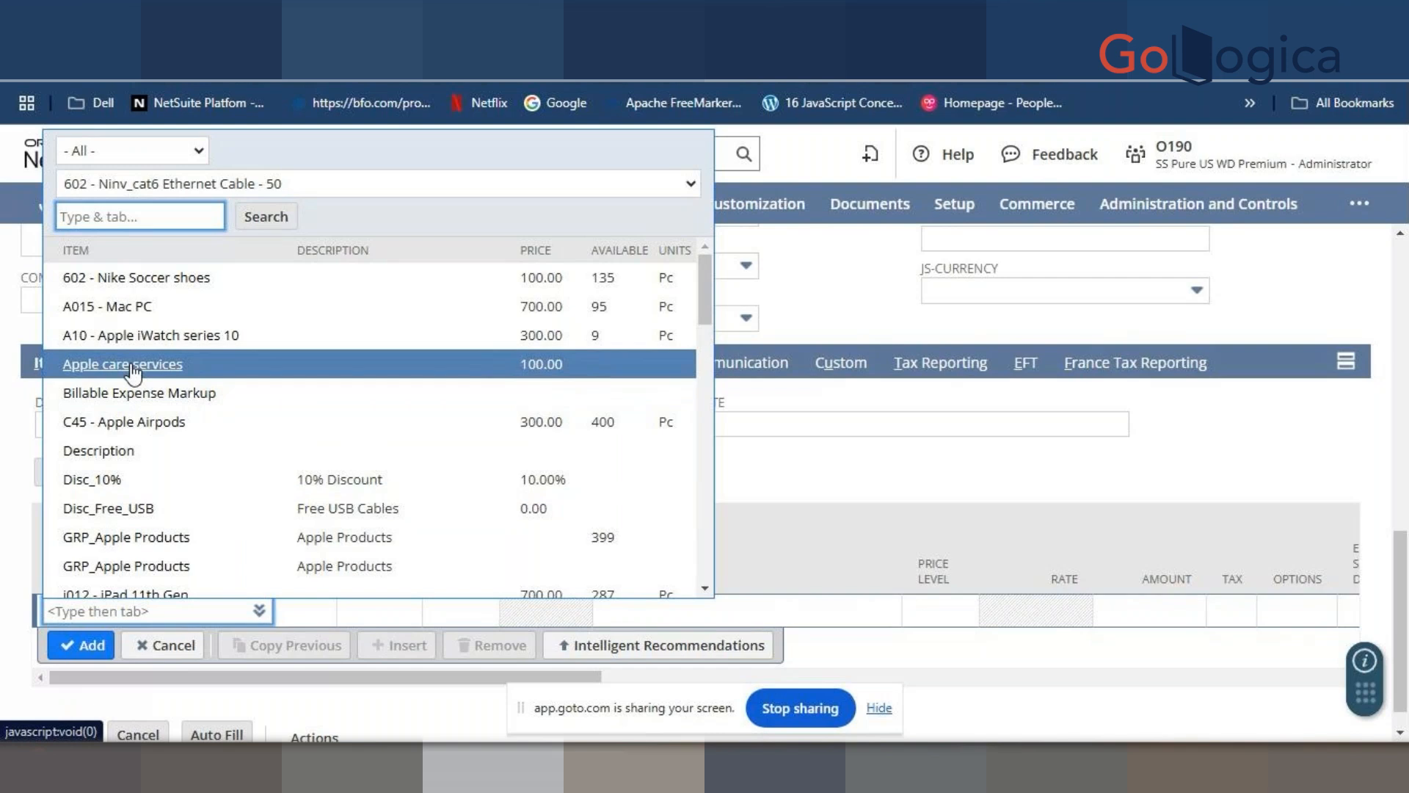
pyautogui.click(110, 306)
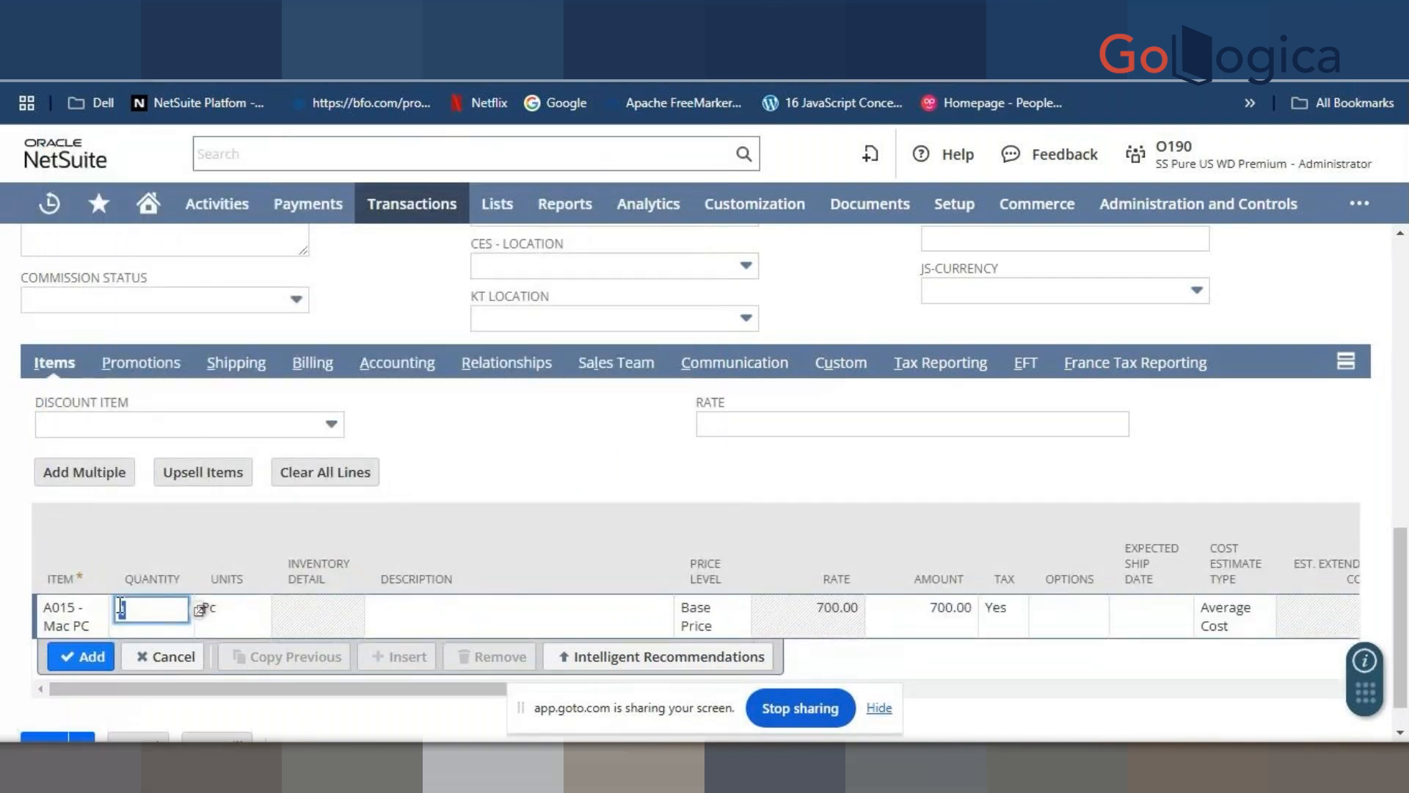
pyautogui.write('10')
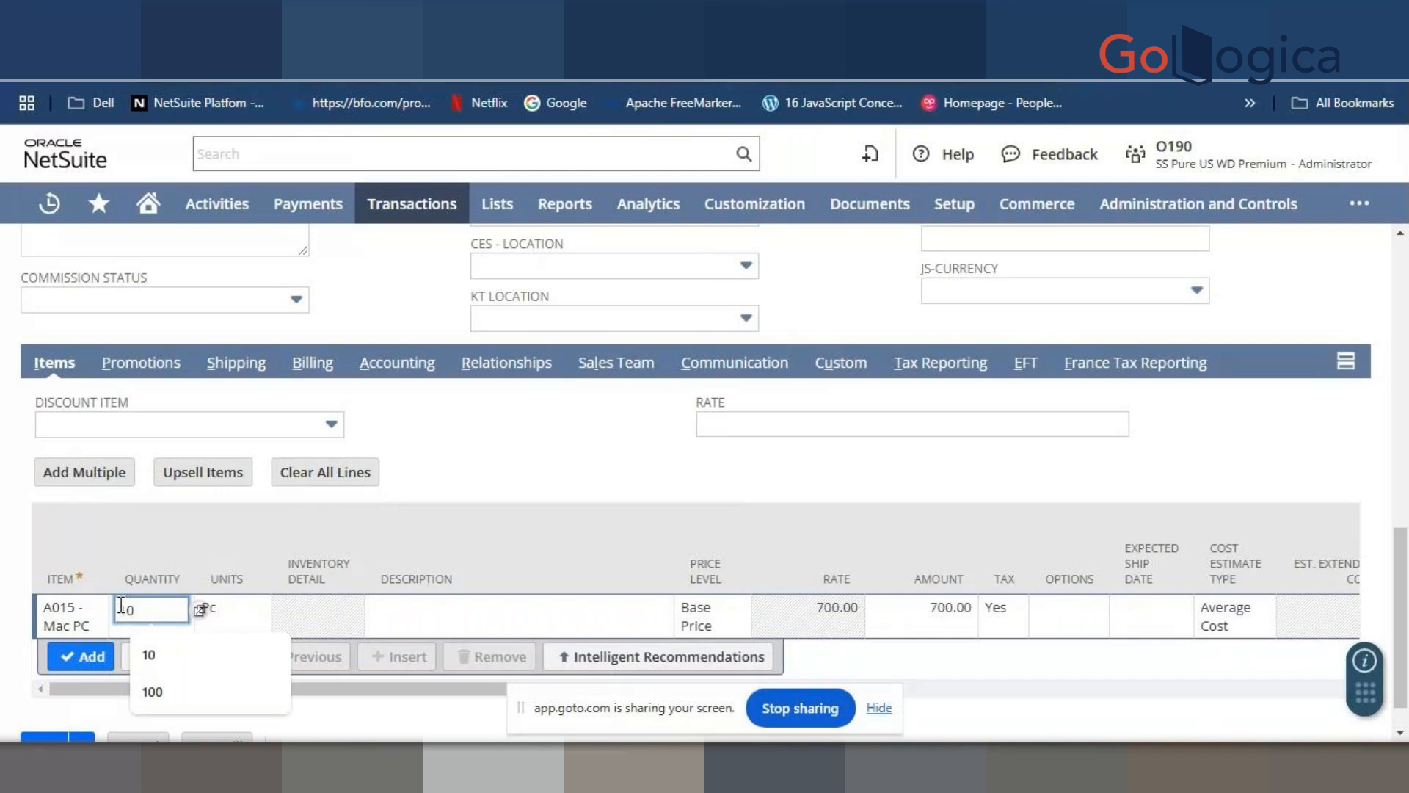
pyautogui.click(526, 472)
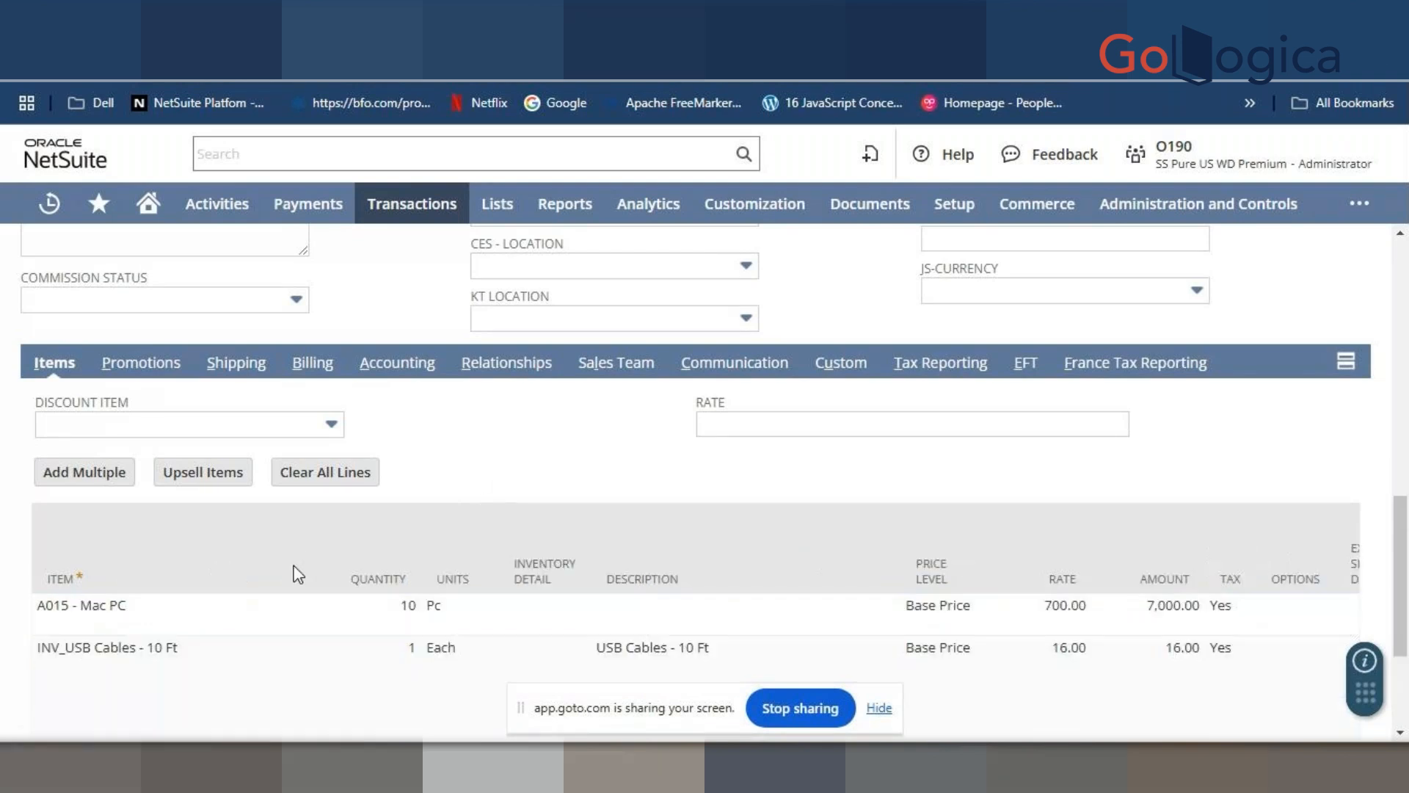
# - Remove the INV_USB Cables - 10 Ft and Partner Discount lines and save the quote
pyautogui.scroll(-3, 295, 566)
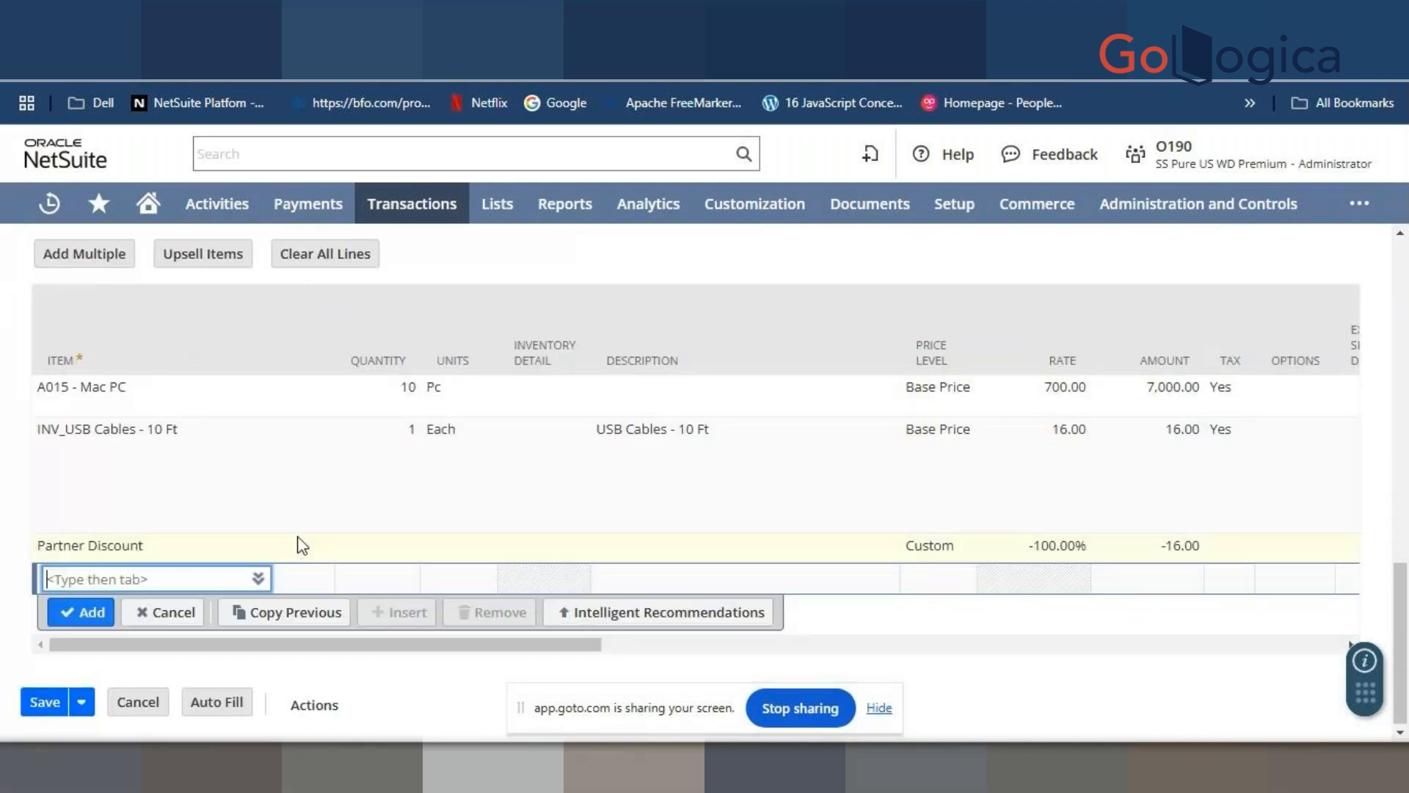
pyautogui.click(162, 453)
pyautogui.click(464, 561)
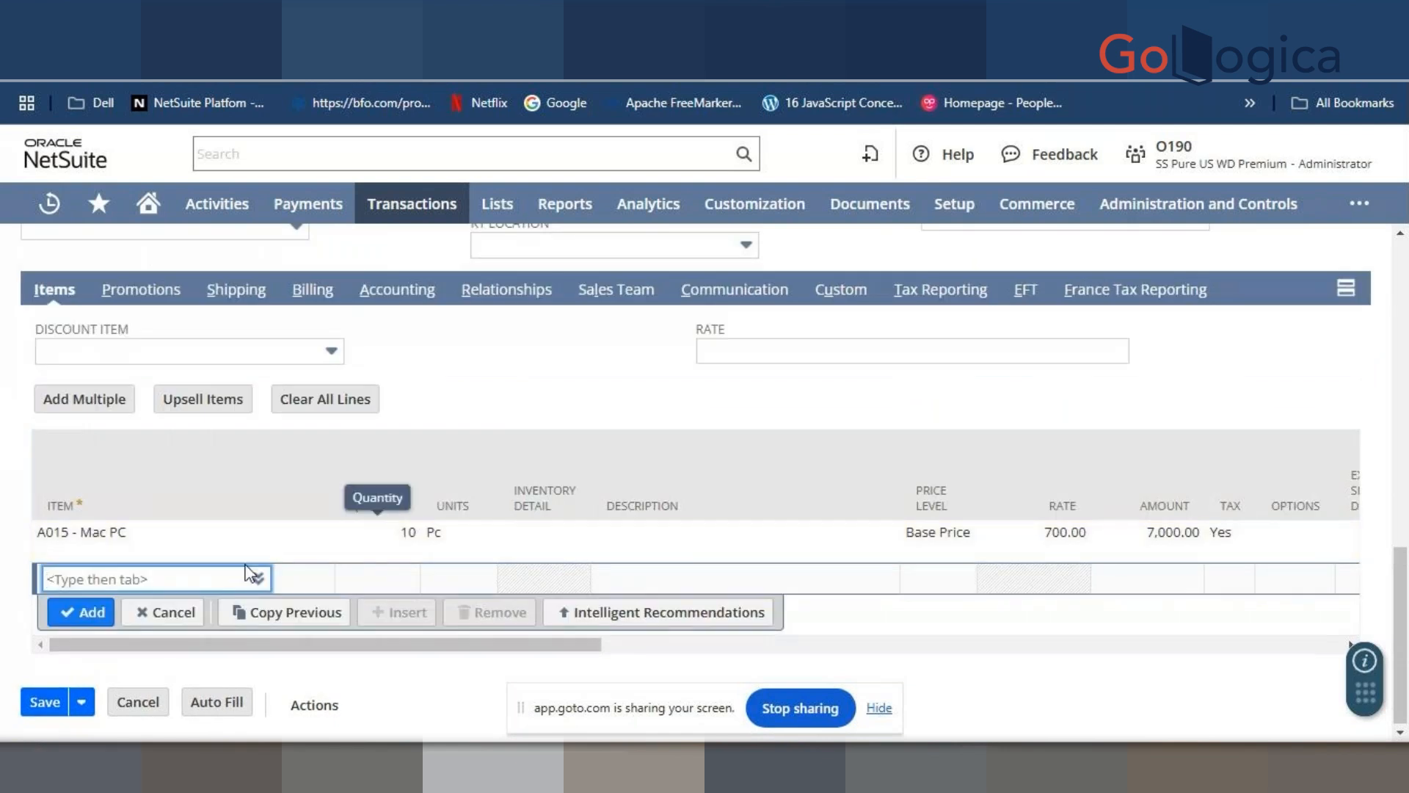
pyautogui.click(38, 702)
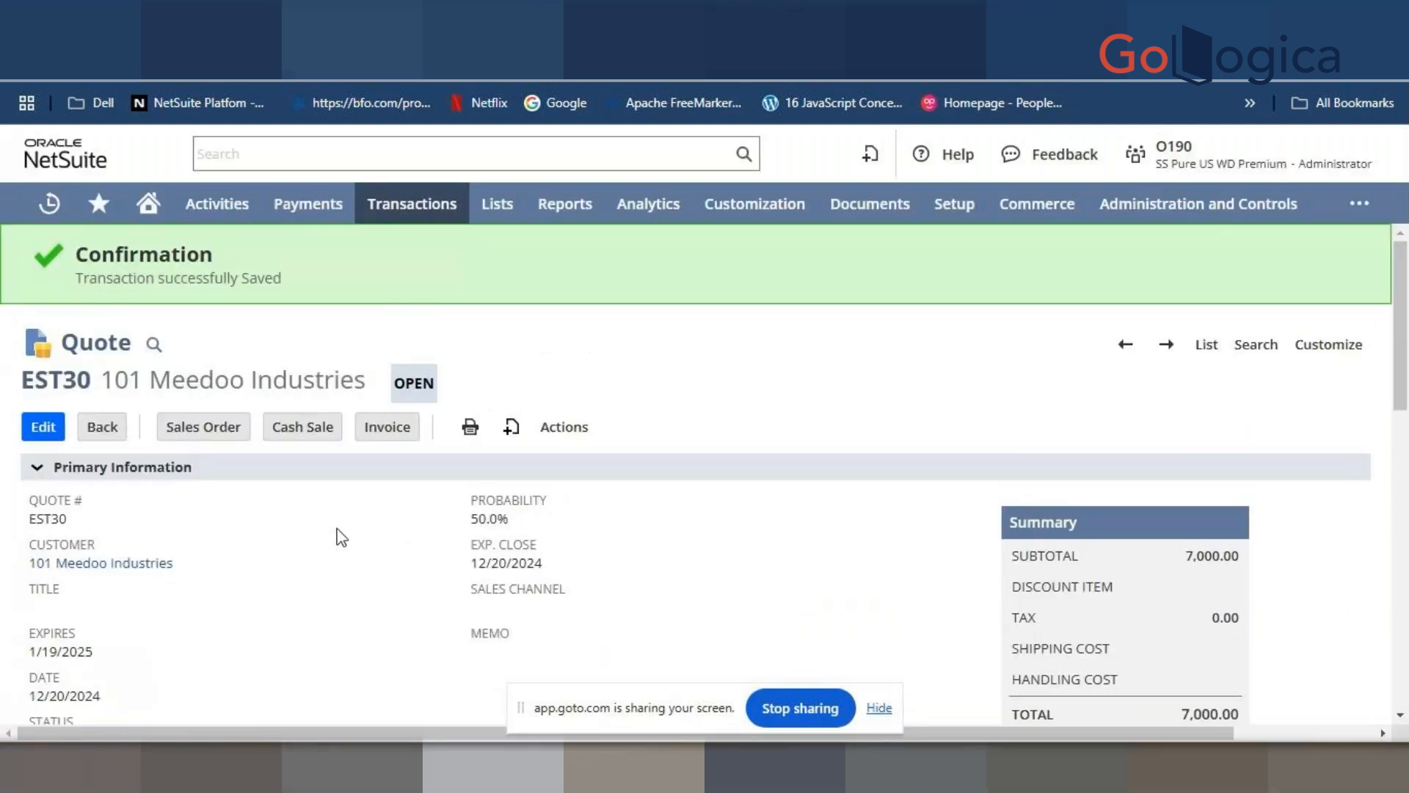
# - Create a sales order from the saved quote and change its form to Standard Sales Order
pyautogui.scroll(-10, 340, 535)
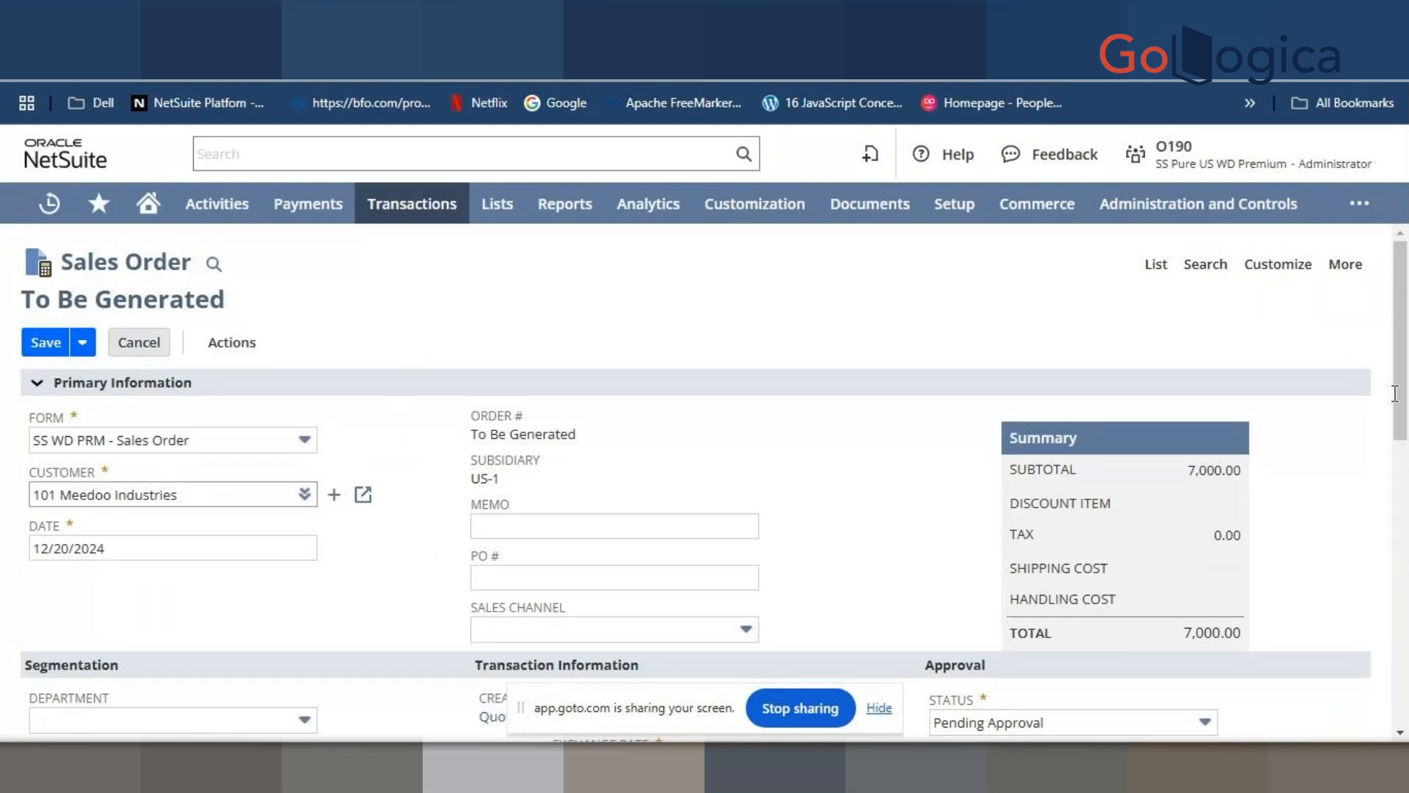
pyautogui.moveTo(1403, 382); pyautogui.dragTo(1404, 438)
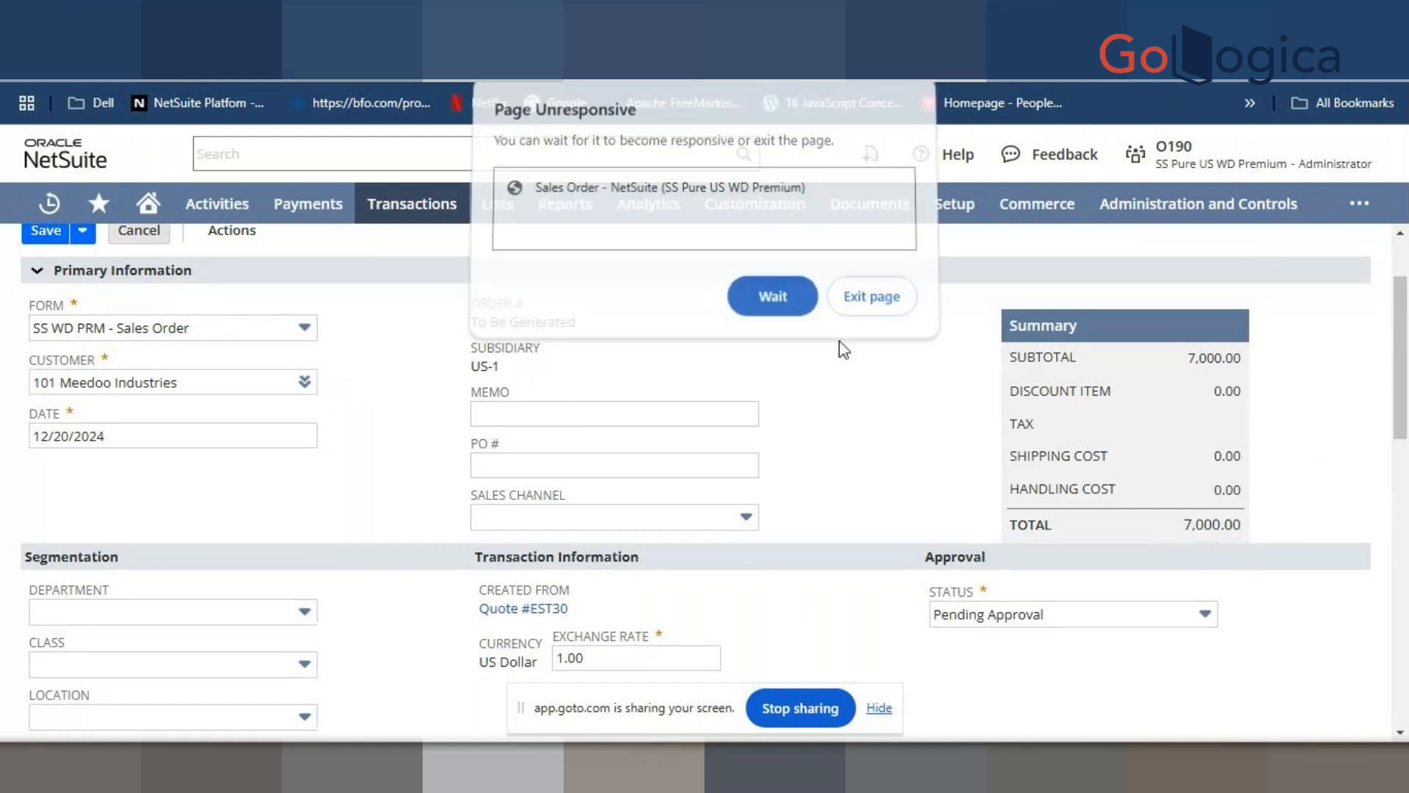
pyautogui.click(278, 325)
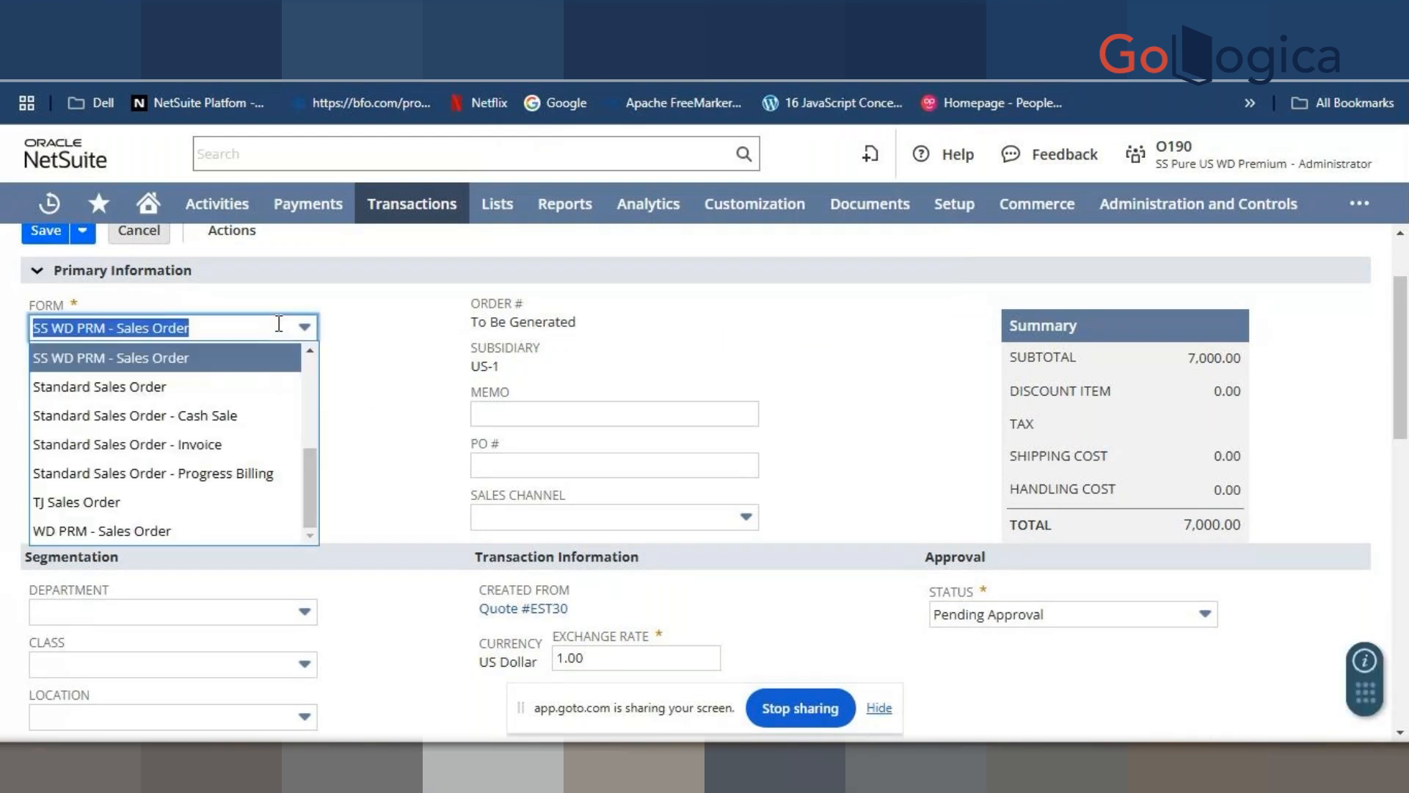
pyautogui.click(241, 383)
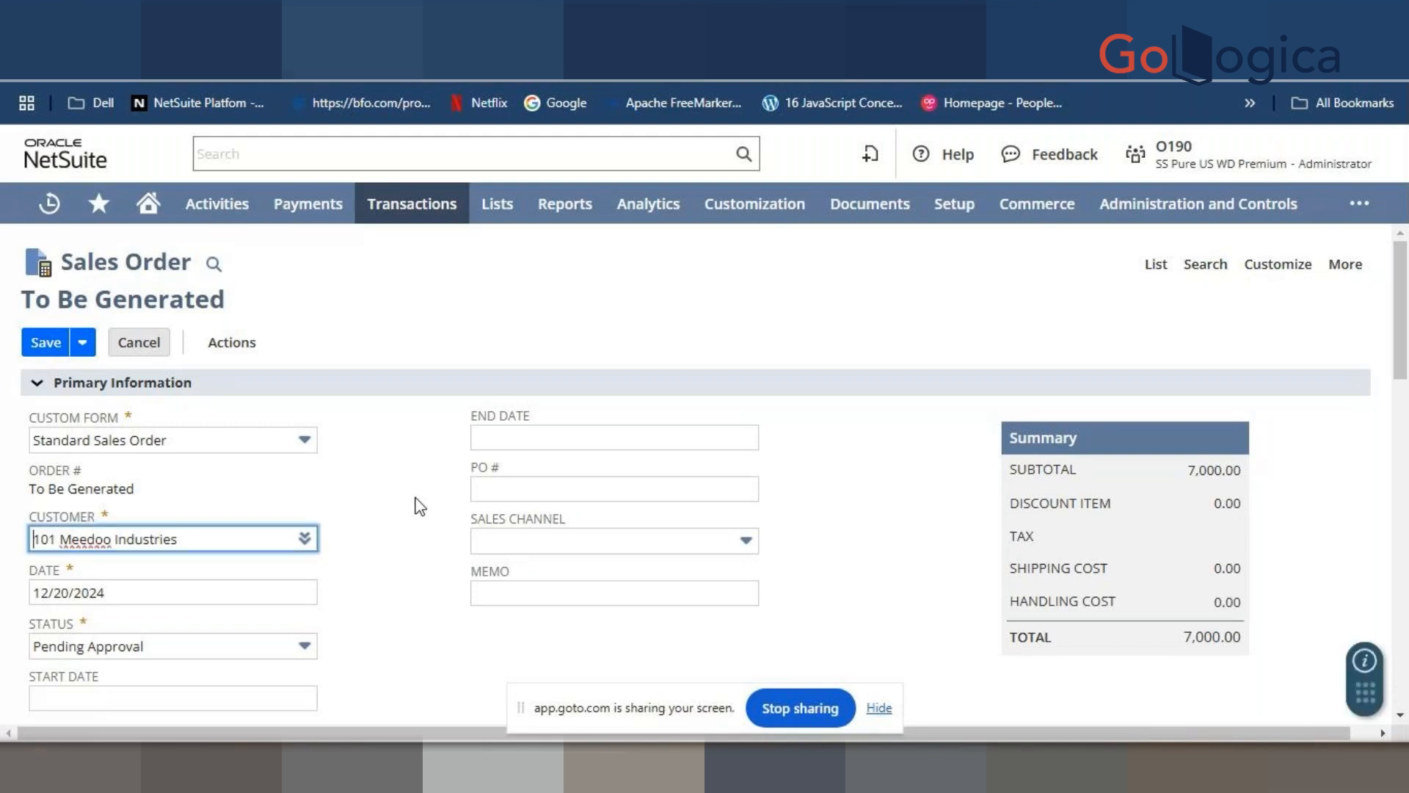
# - Set the sales order's status to Pending Fulfillment and save the order
pyautogui.scroll(-3, 419, 506)
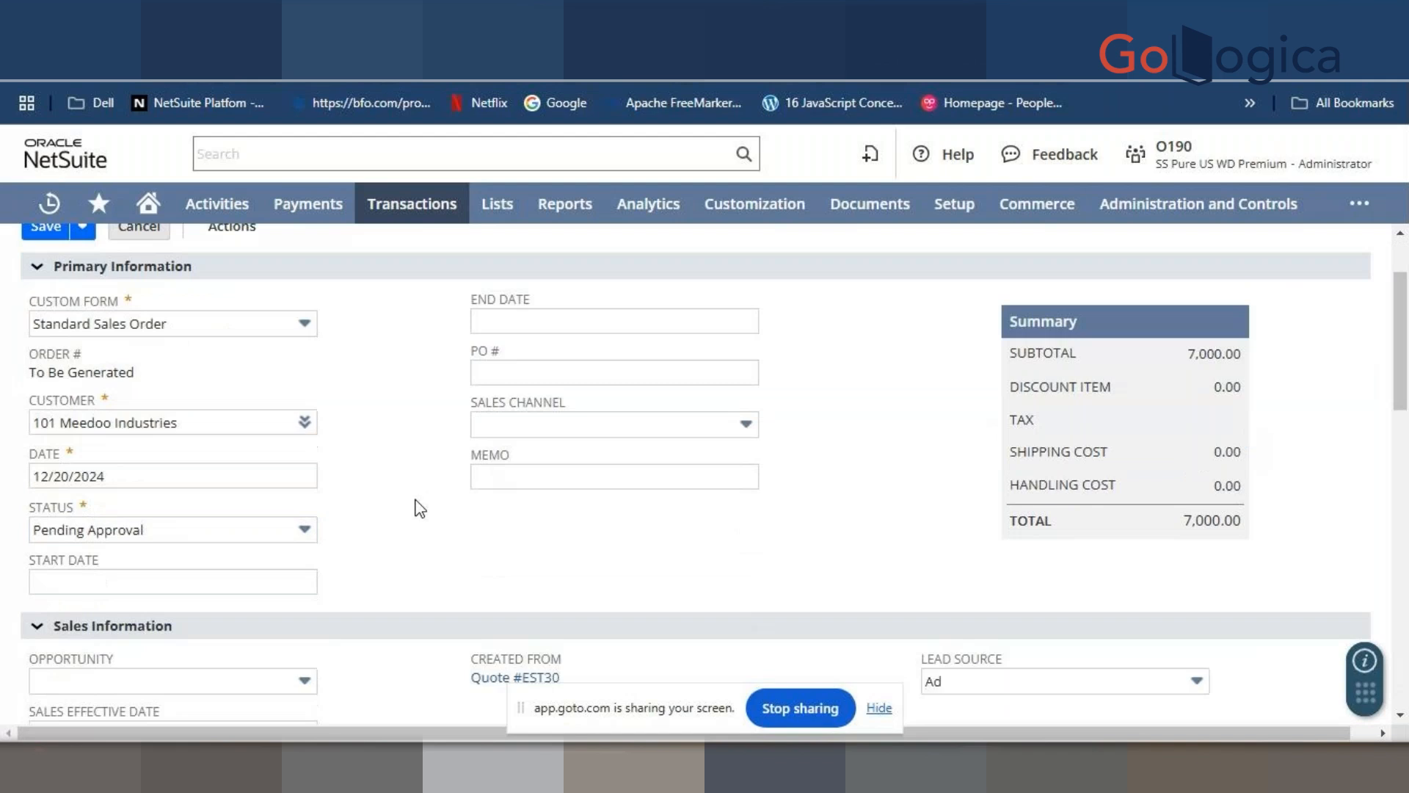
pyautogui.scroll(-5, 371, 462)
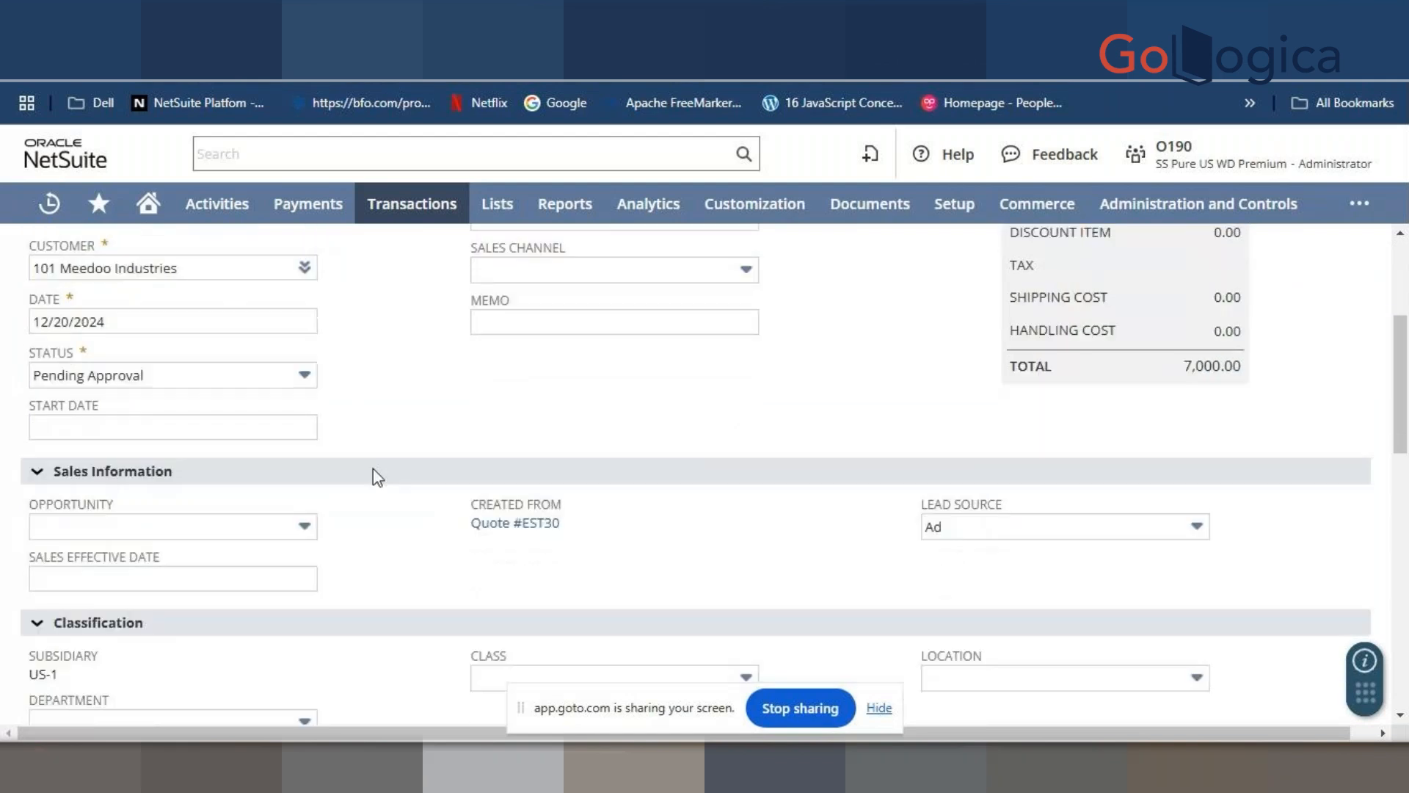
pyautogui.scroll(-6, 369, 464)
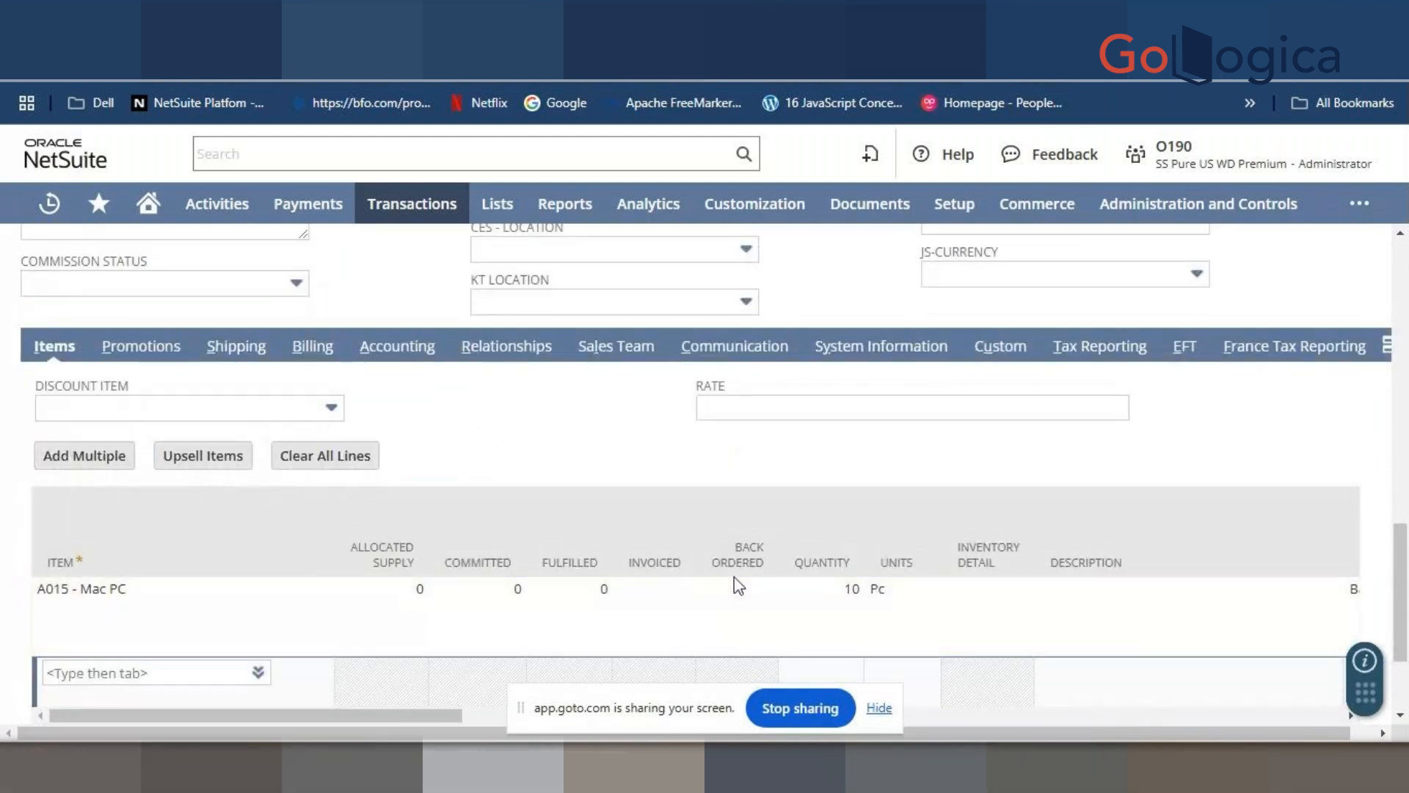
pyautogui.scroll(15, 477, 563)
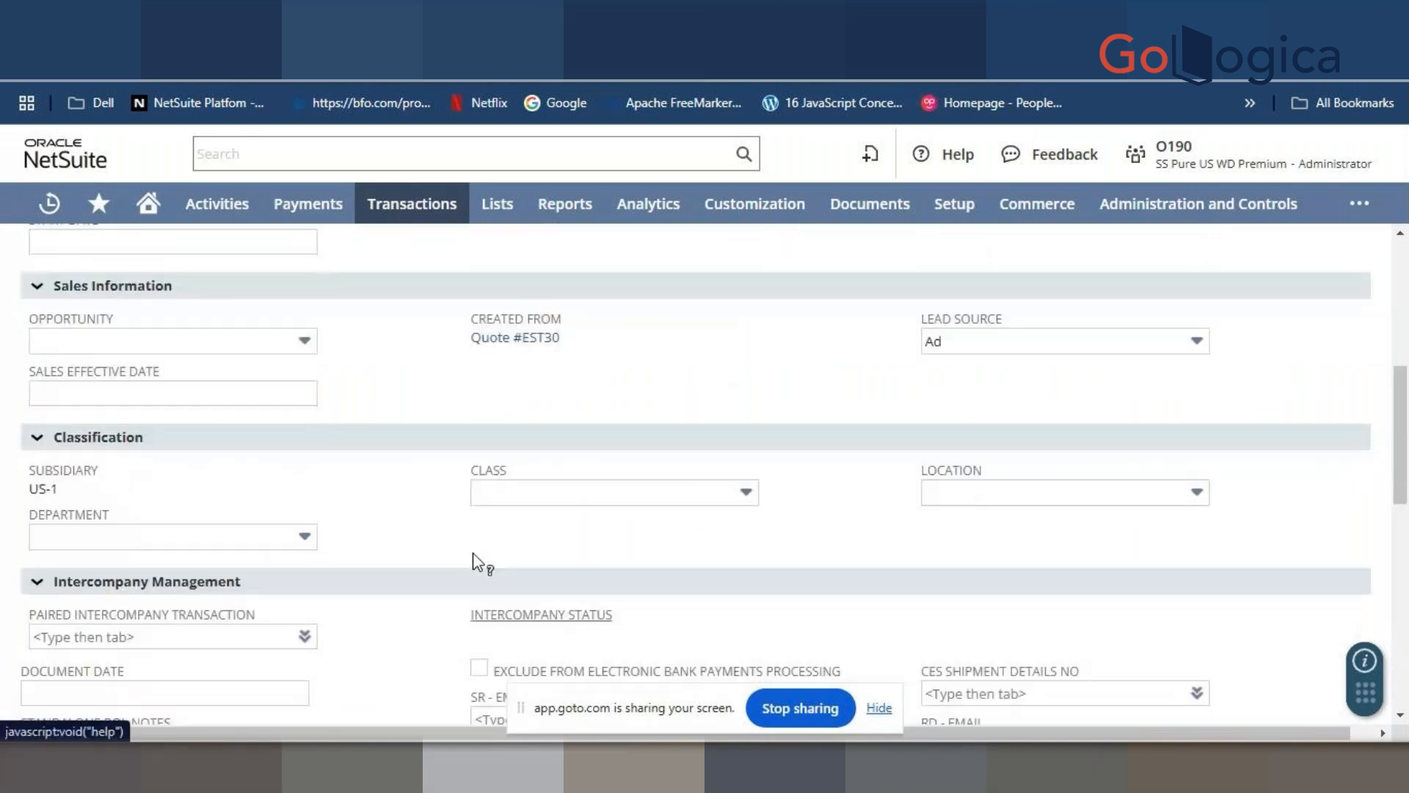
pyautogui.click(223, 544)
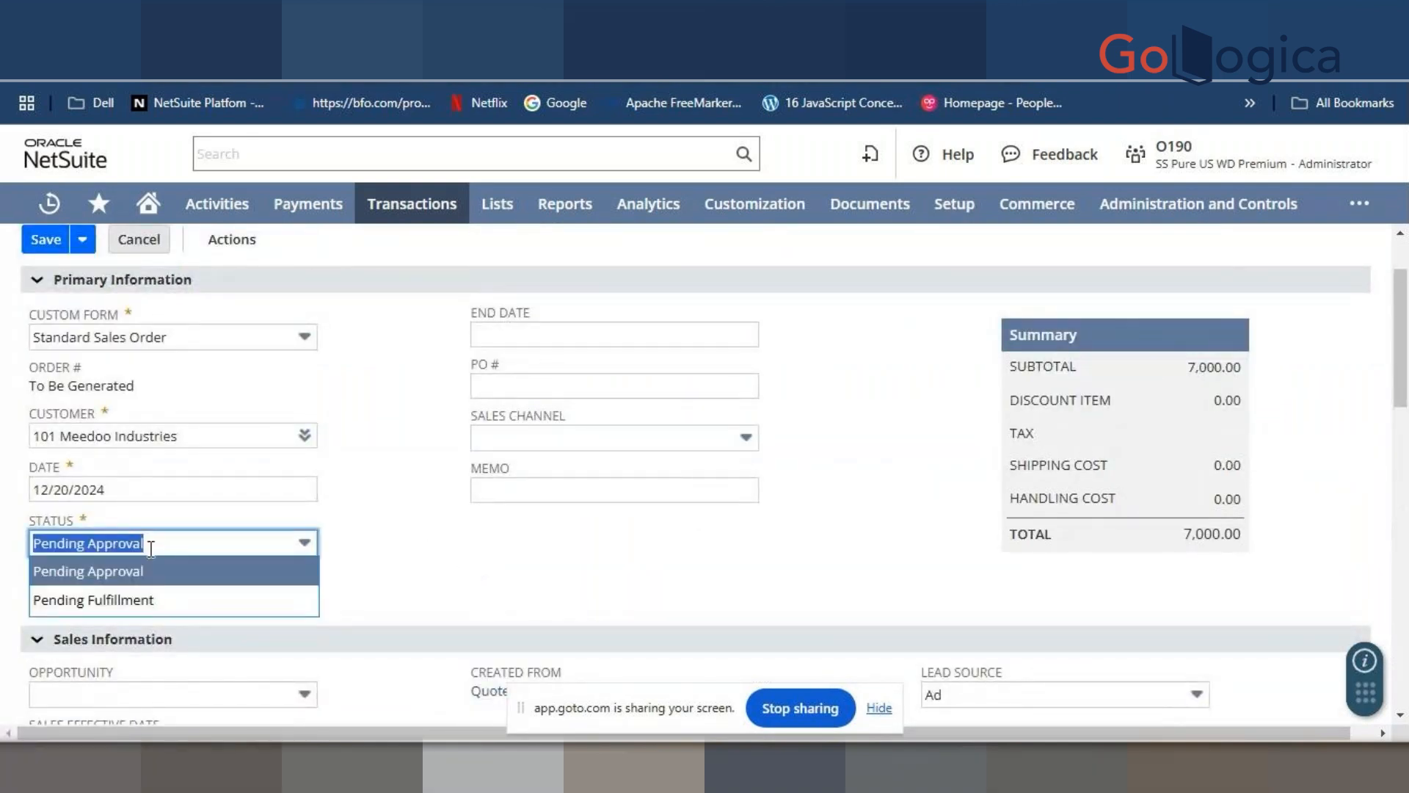
pyautogui.click(166, 607)
pyautogui.scroll(3, 356, 535)
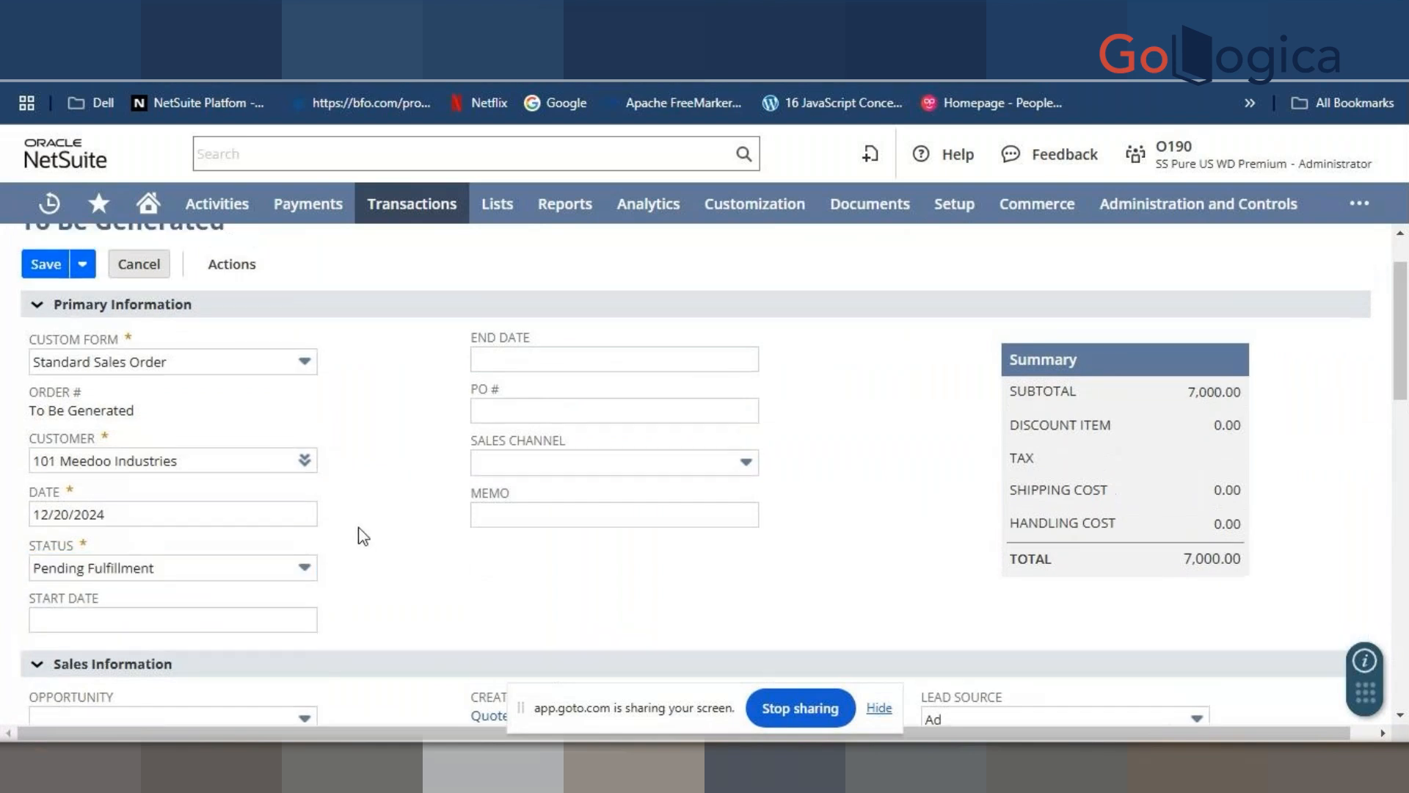
pyautogui.click(44, 343)
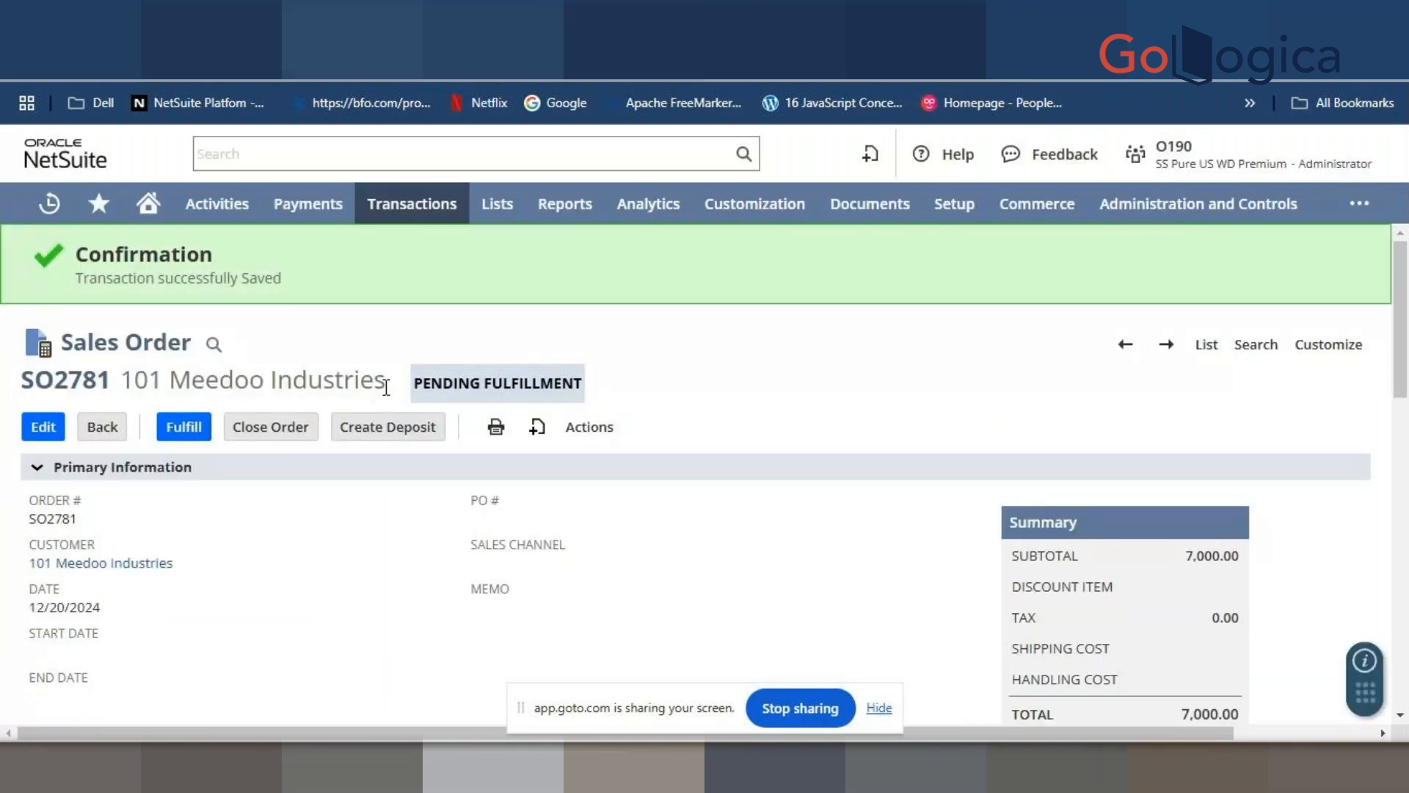
# - Start an item fulfillment from the saved sales order and set its status to Packed
pyautogui.click(181, 427)
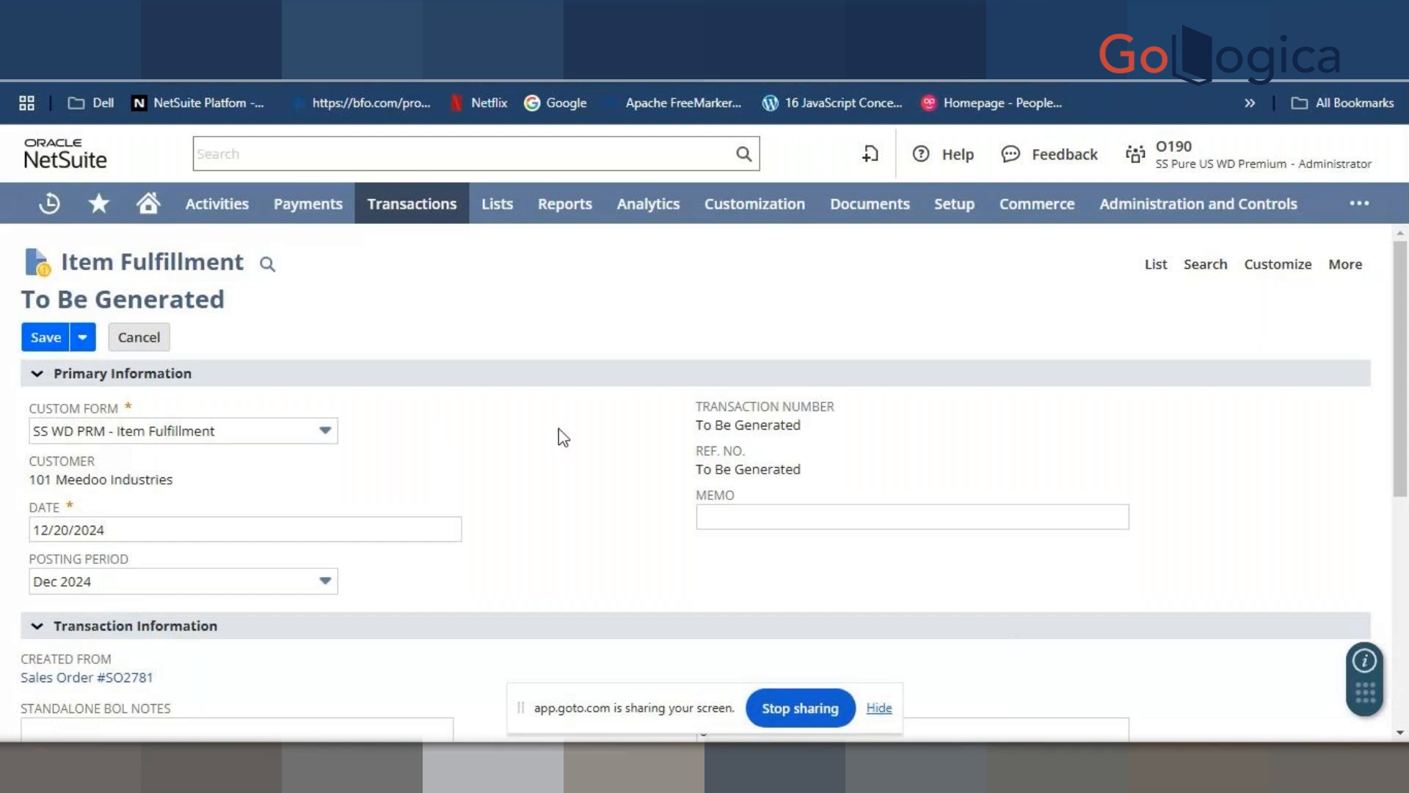
pyautogui.scroll(-3, 560, 439)
pyautogui.scroll(-1, 572, 532)
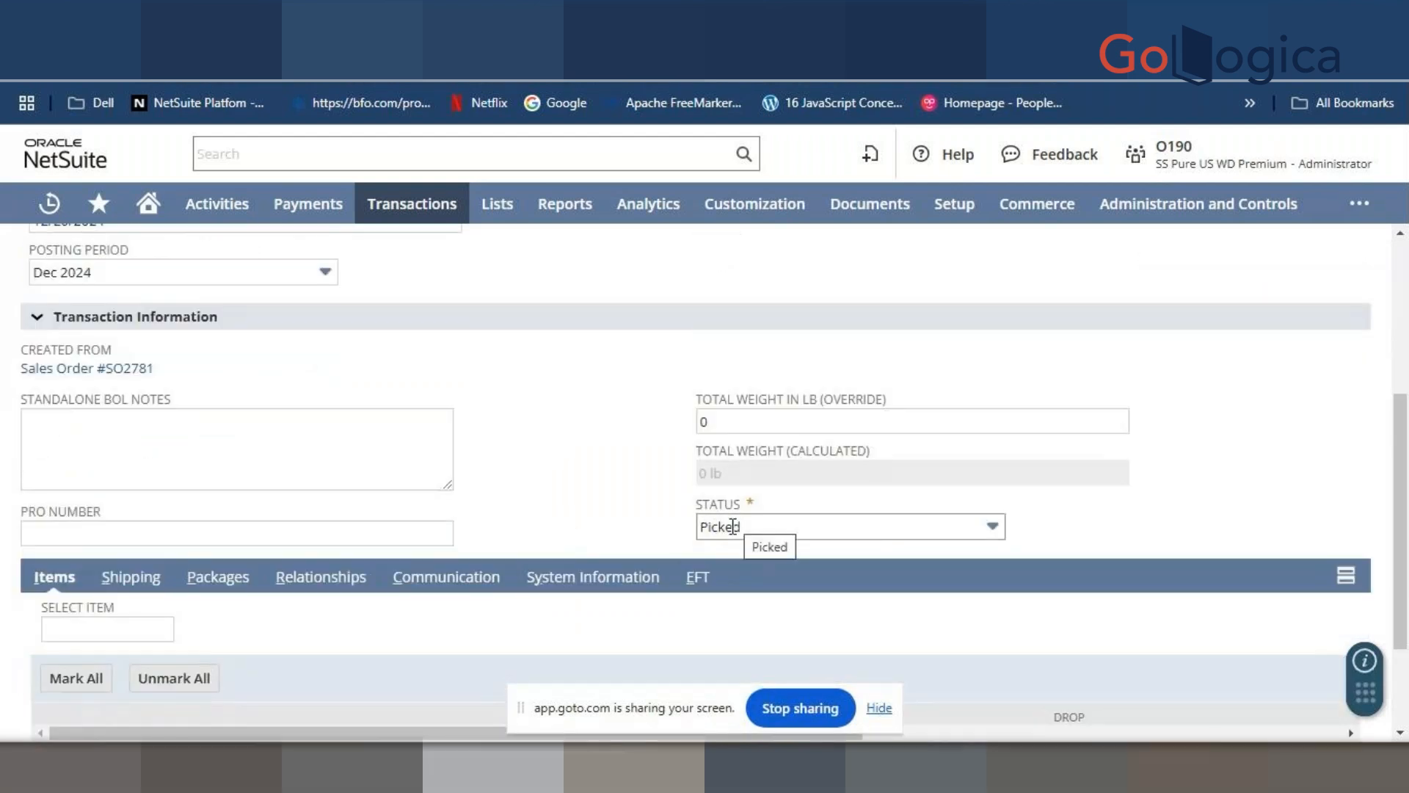
pyautogui.scroll(2, 584, 509)
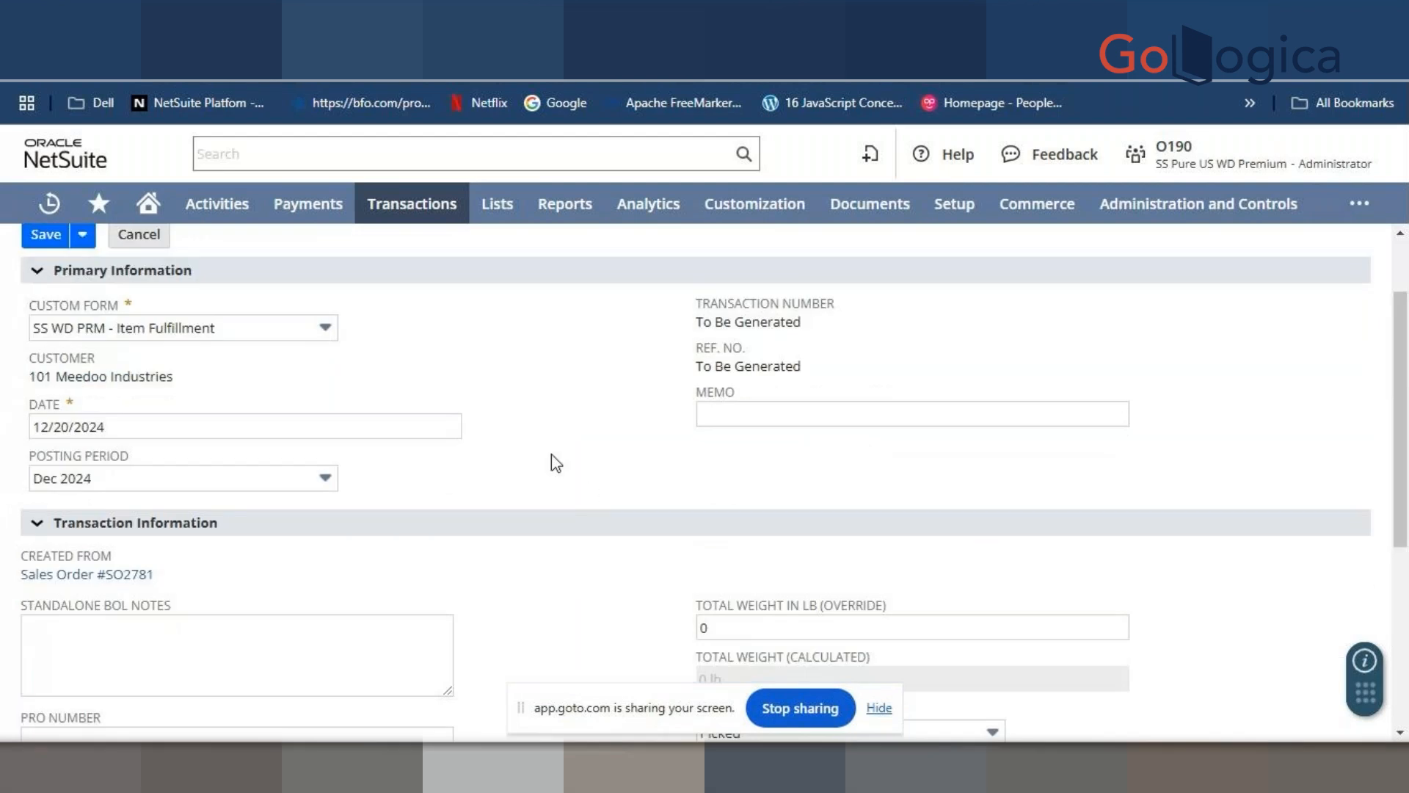
pyautogui.scroll(-2, 556, 462)
pyautogui.click(761, 526)
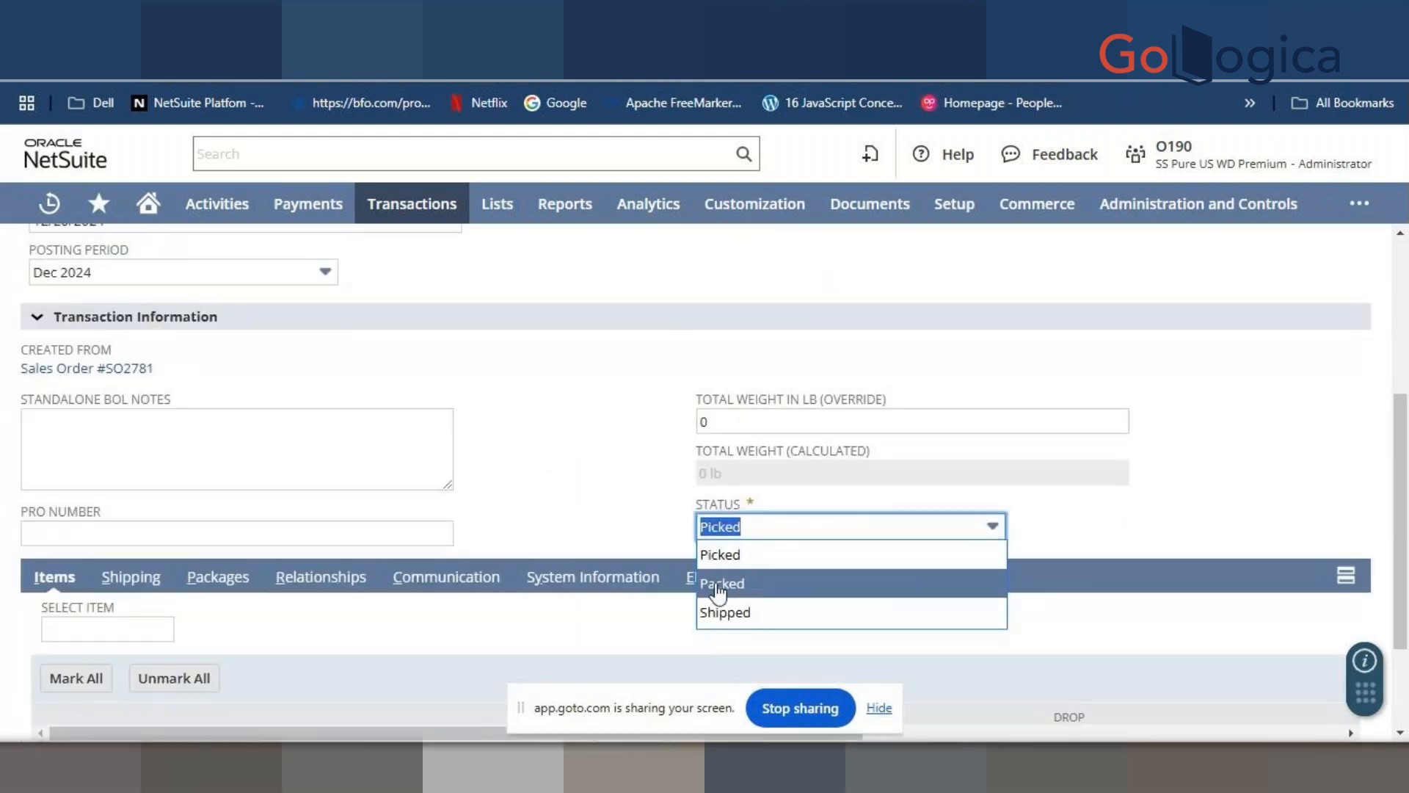
pyautogui.click(628, 538)
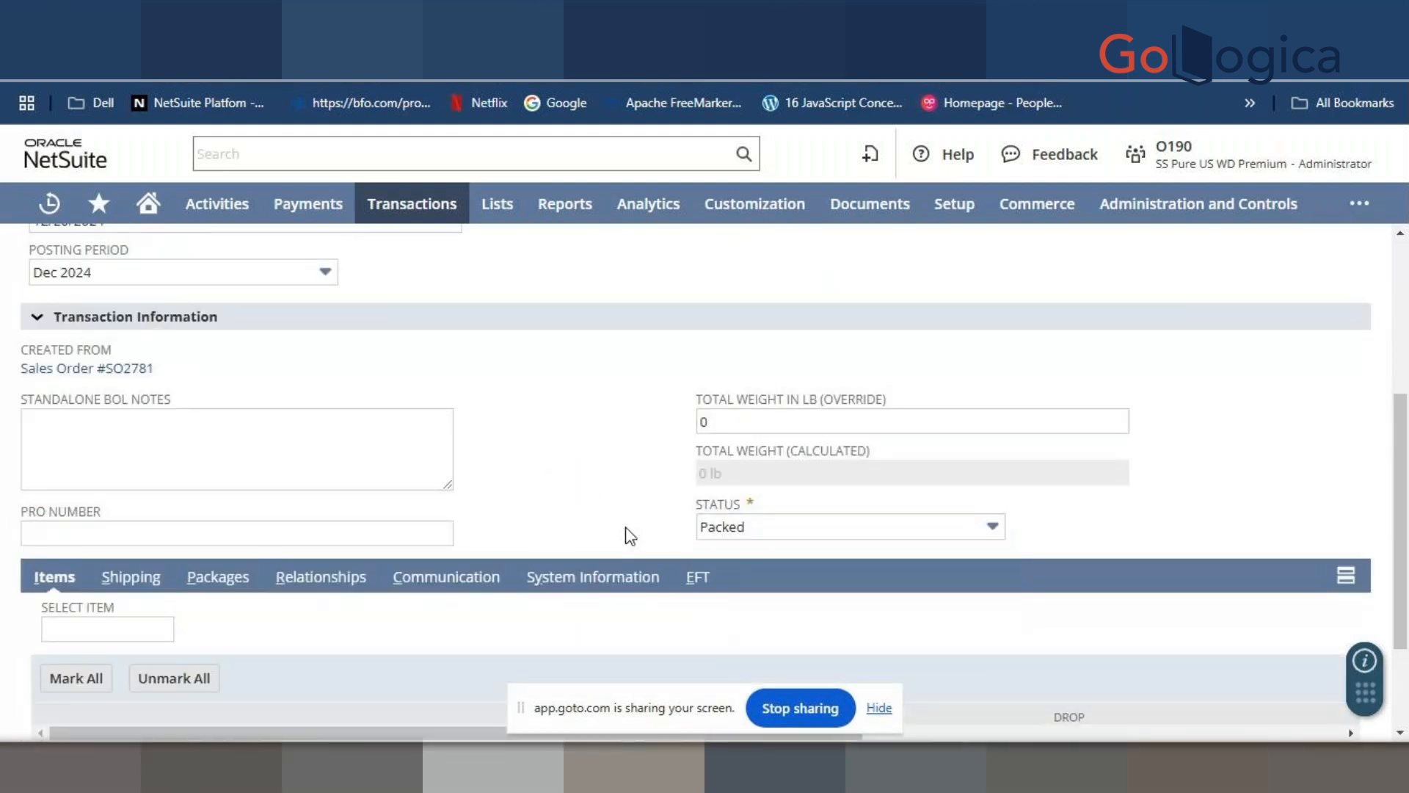
pyautogui.click(727, 524)
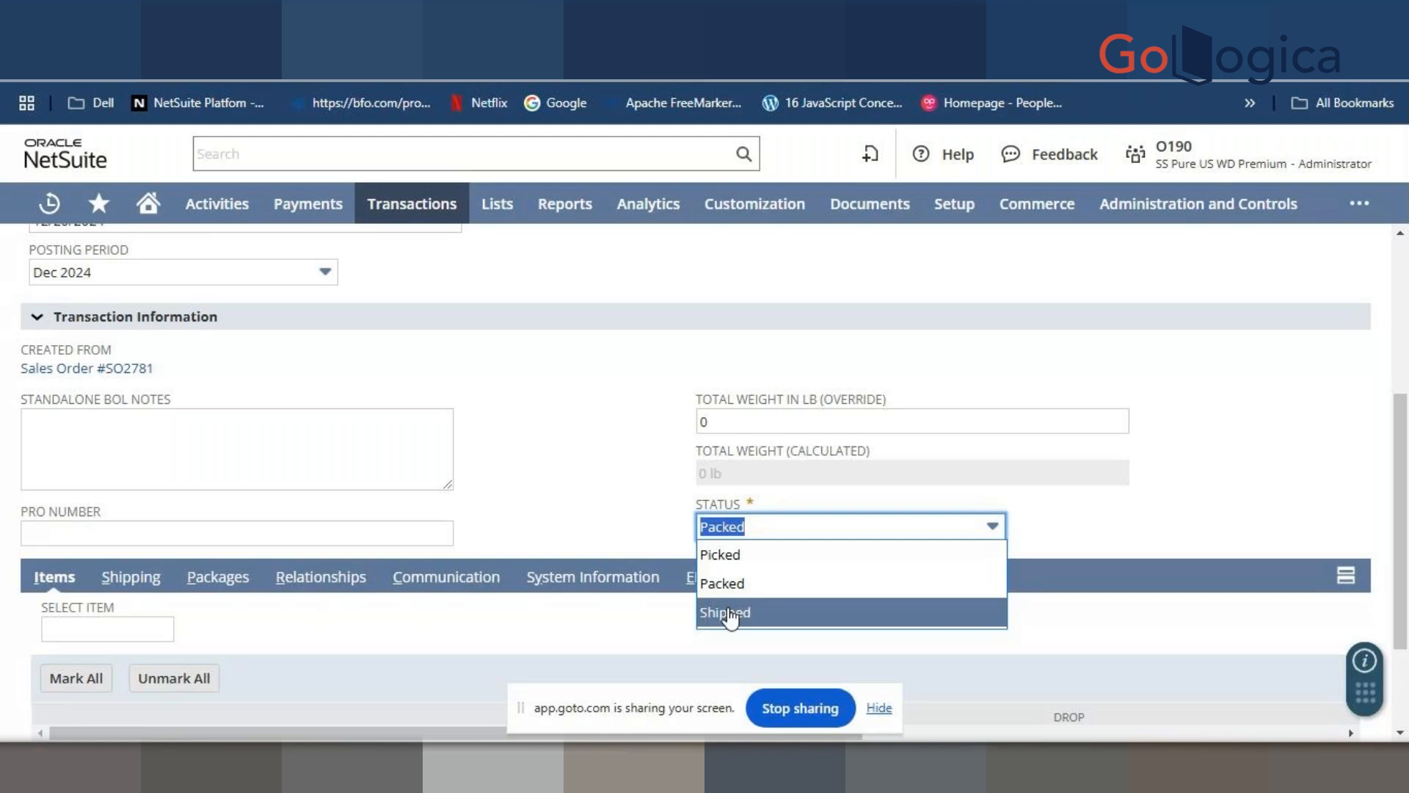
pyautogui.scroll(-2, 638, 523)
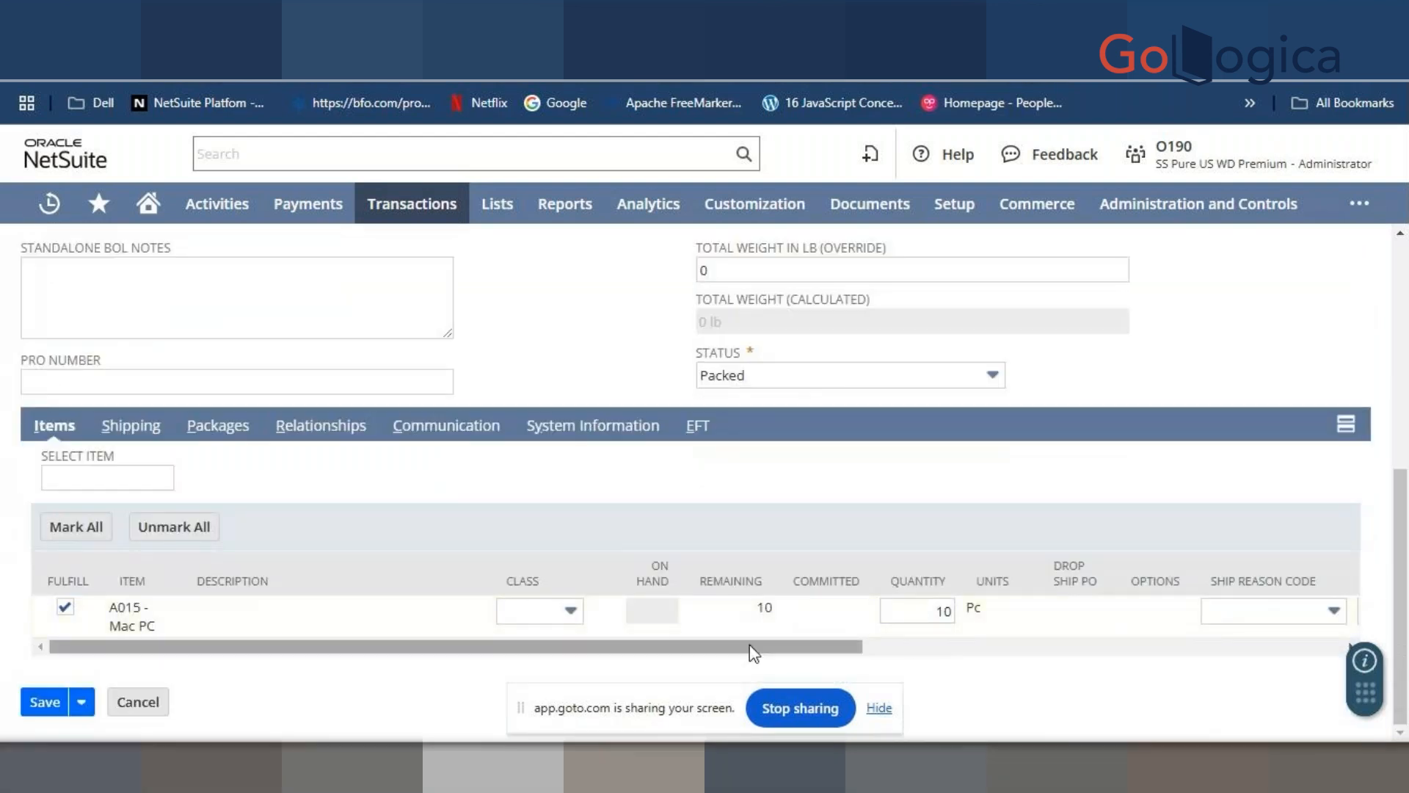
pyautogui.moveTo(750, 645); pyautogui.dragTo(380, 654)
pyautogui.scroll(5, 366, 574)
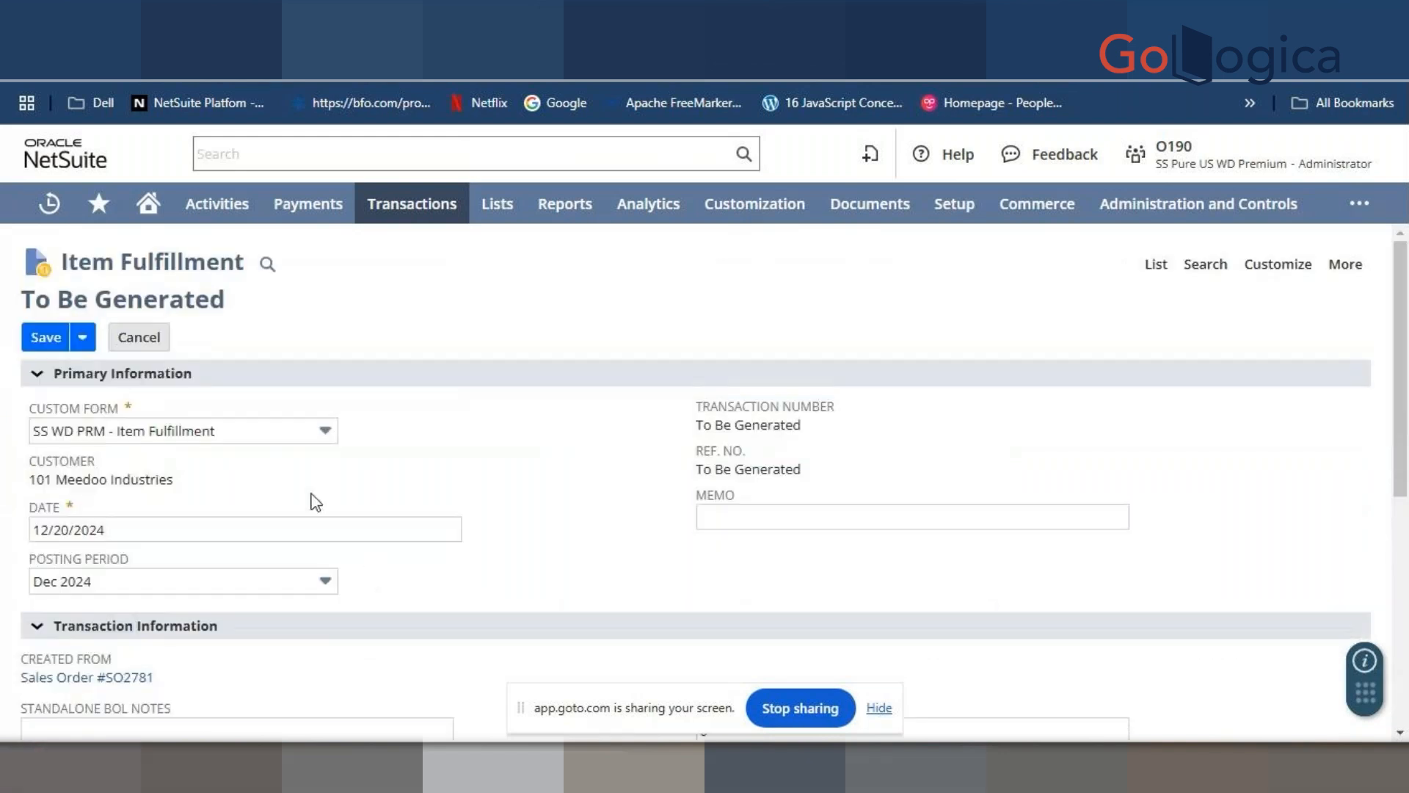
# - Change the fulfillment's custom form to Standard Item Fulfillment and check the location choices on the A015 - Mac PC line
pyautogui.click(236, 426)
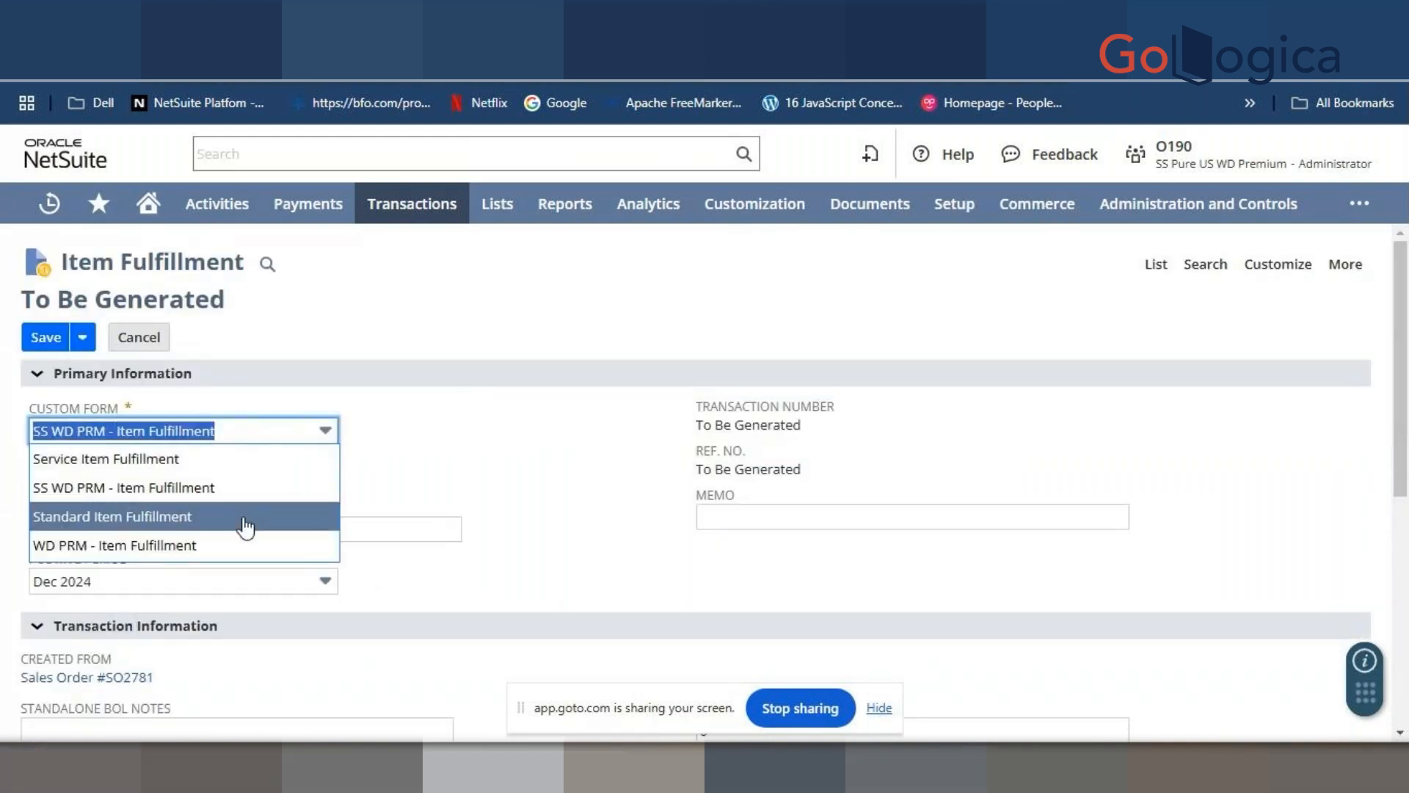
pyautogui.click(200, 514)
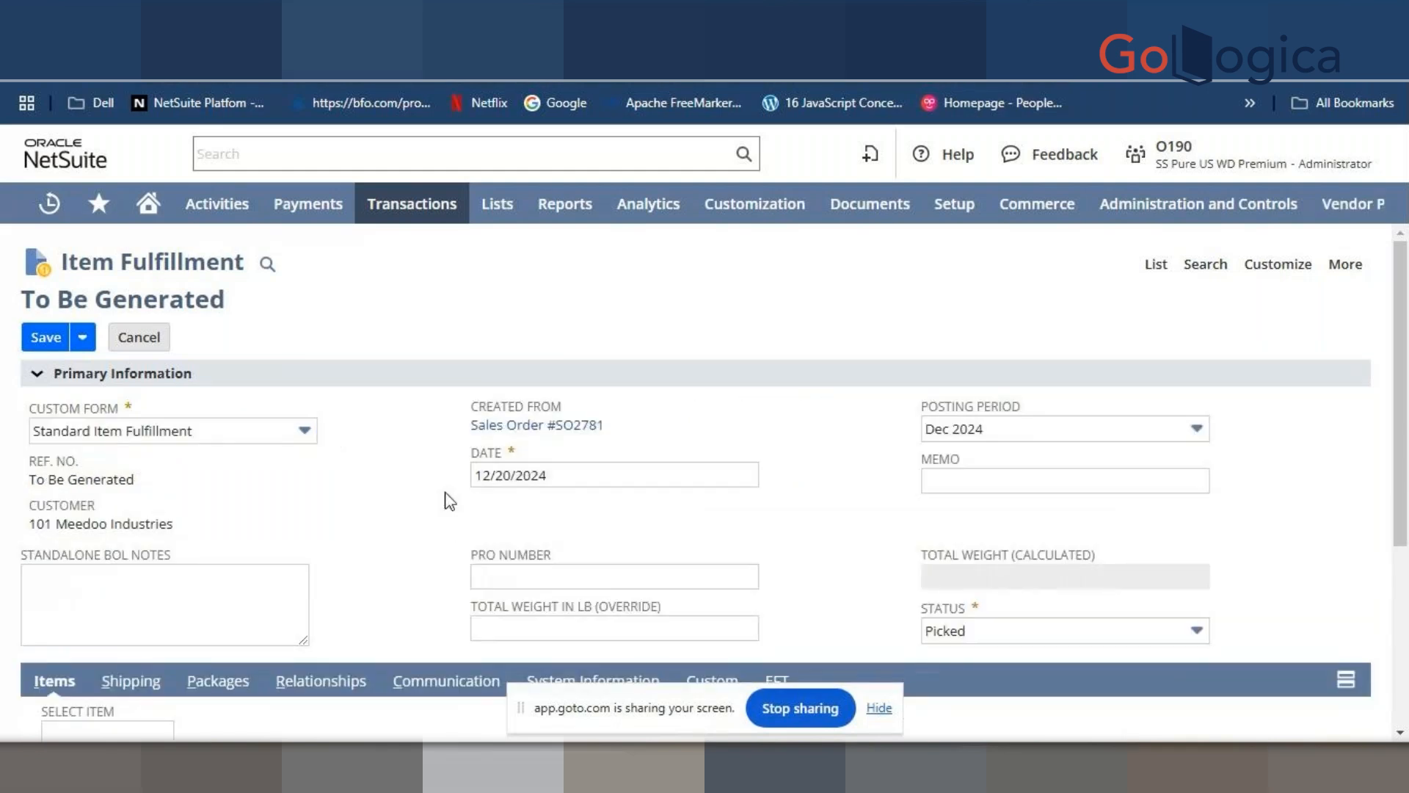
pyautogui.scroll(-4, 424, 496)
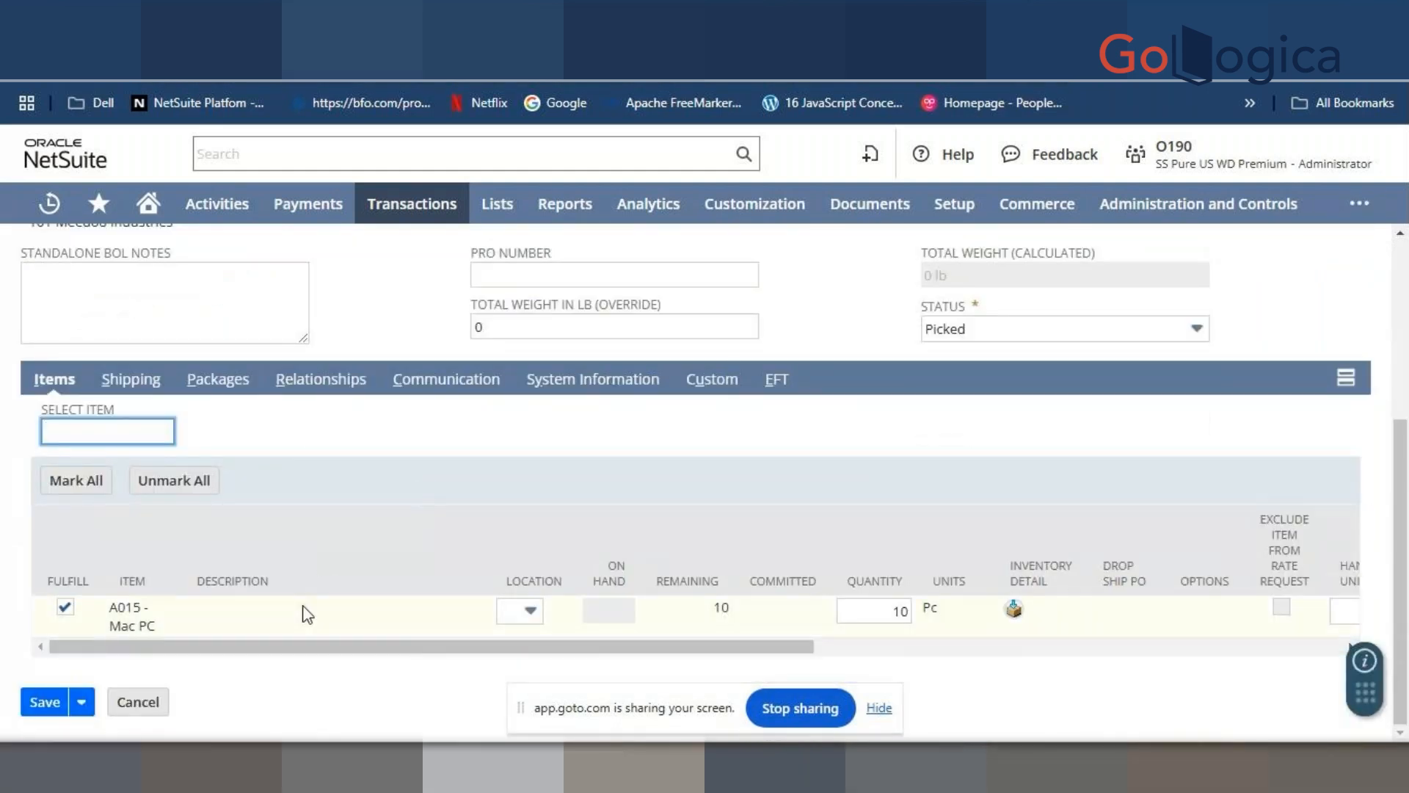
pyautogui.click(341, 562)
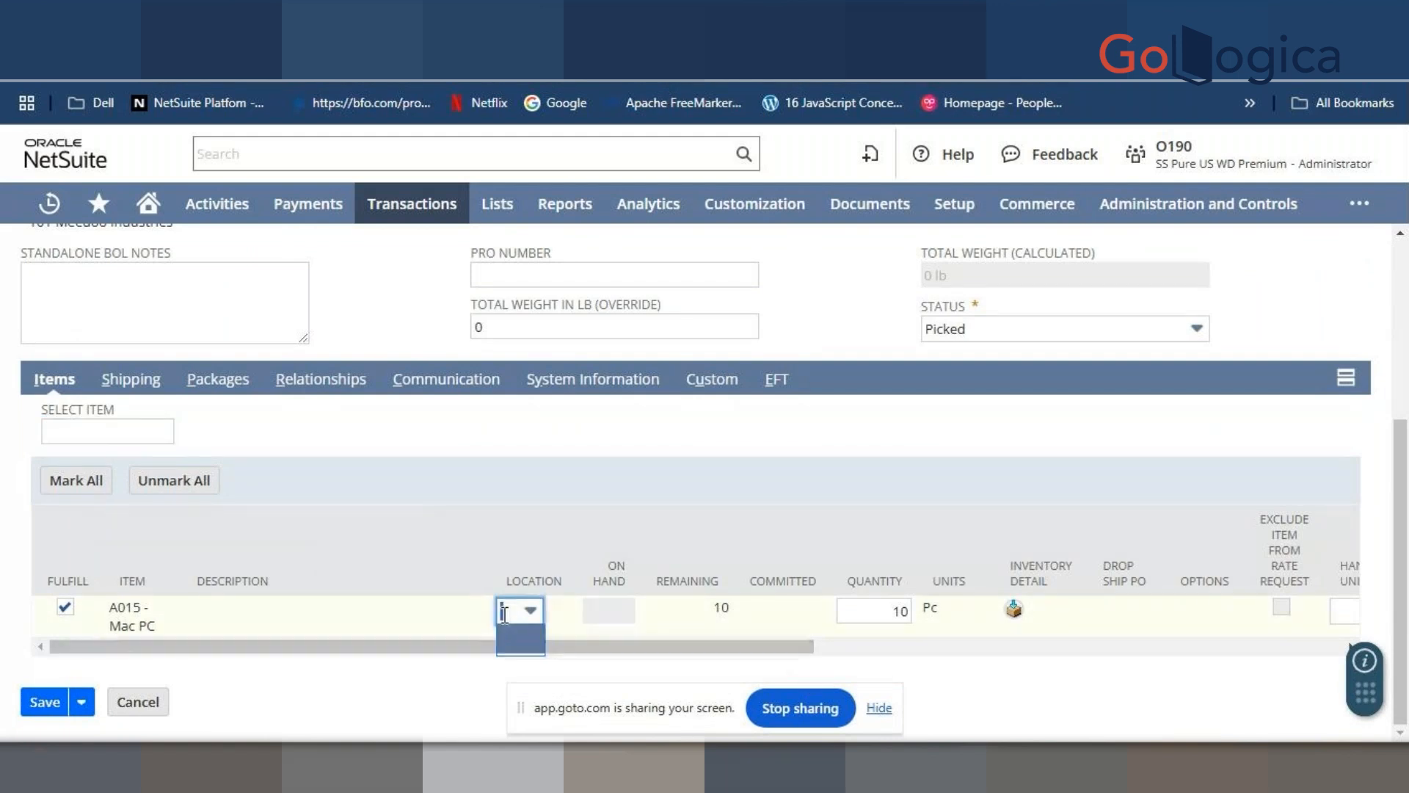
pyautogui.moveTo(459, 651); pyautogui.dragTo(372, 582)
pyautogui.scroll(4, 387, 568)
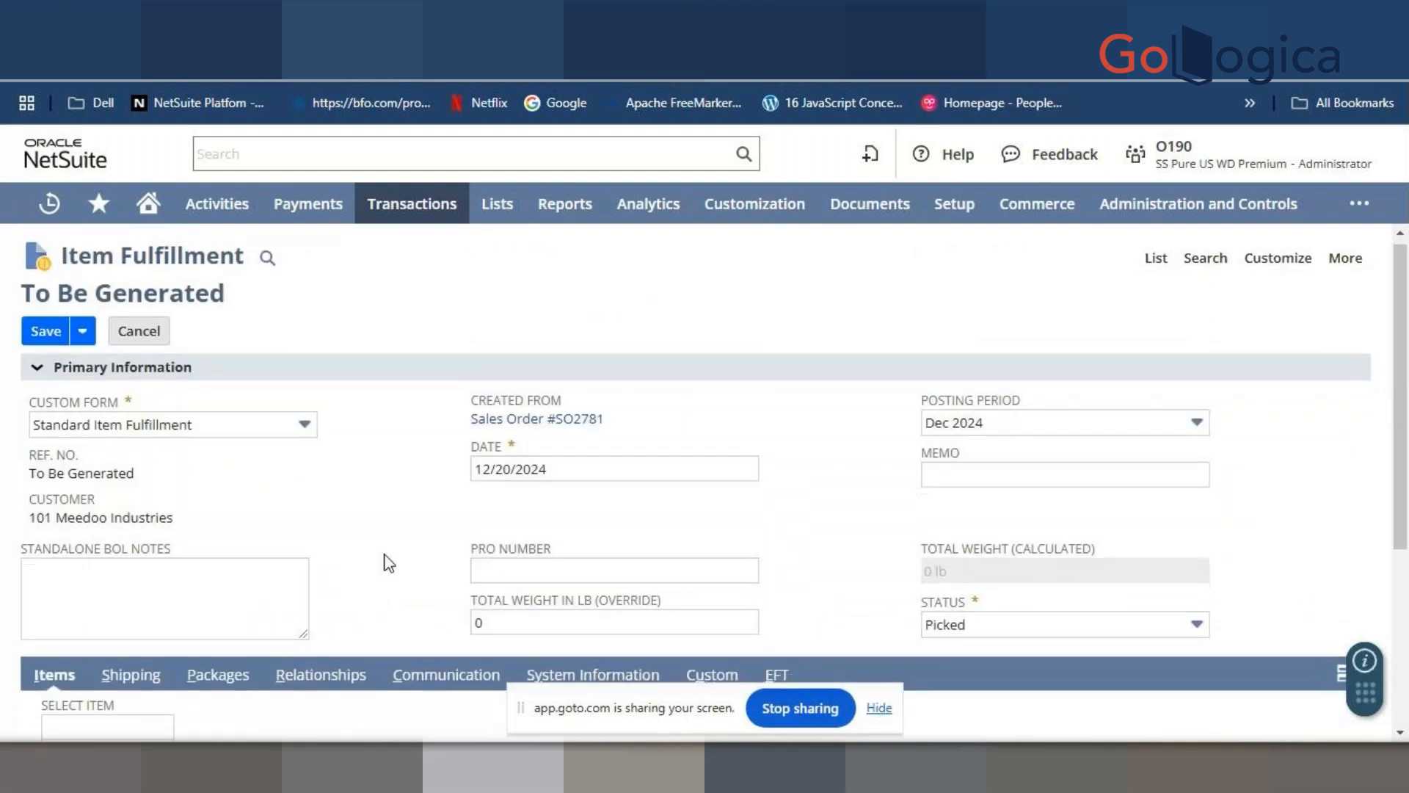
pyautogui.scroll(-3, 387, 566)
pyautogui.scroll(-1, 387, 563)
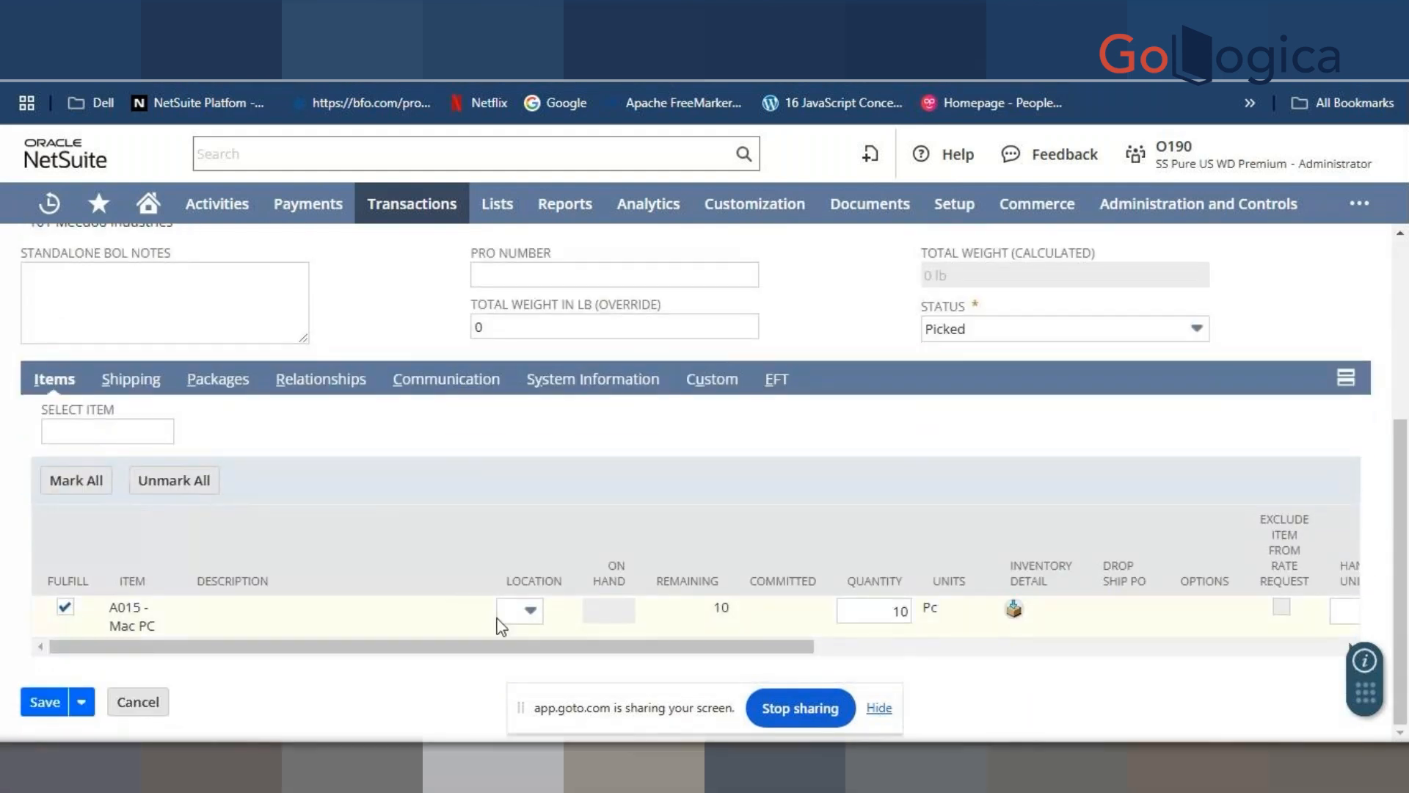
pyautogui.scroll(4, 433, 585)
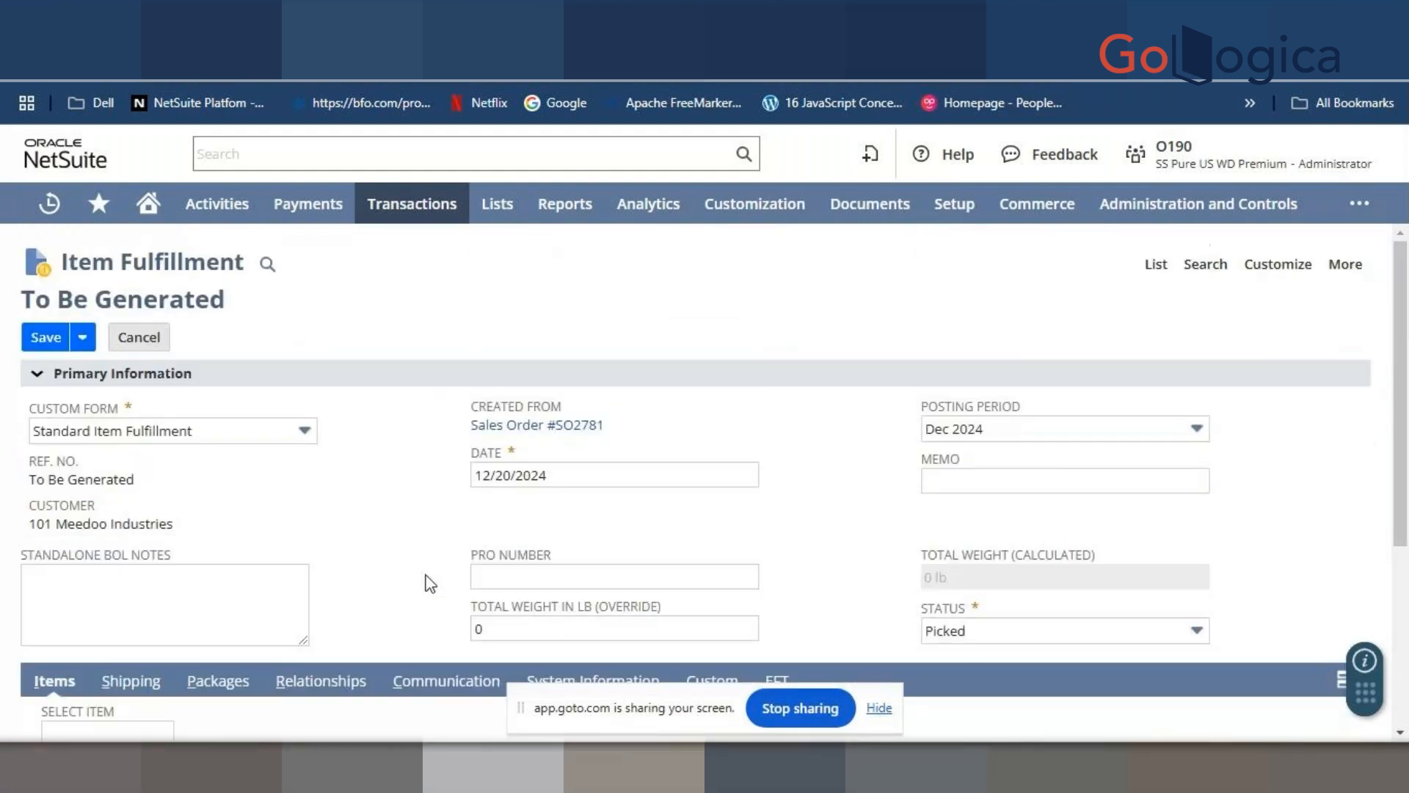
# - Set the item fulfillment's status to Shipped and try to save it
pyautogui.click(931, 629)
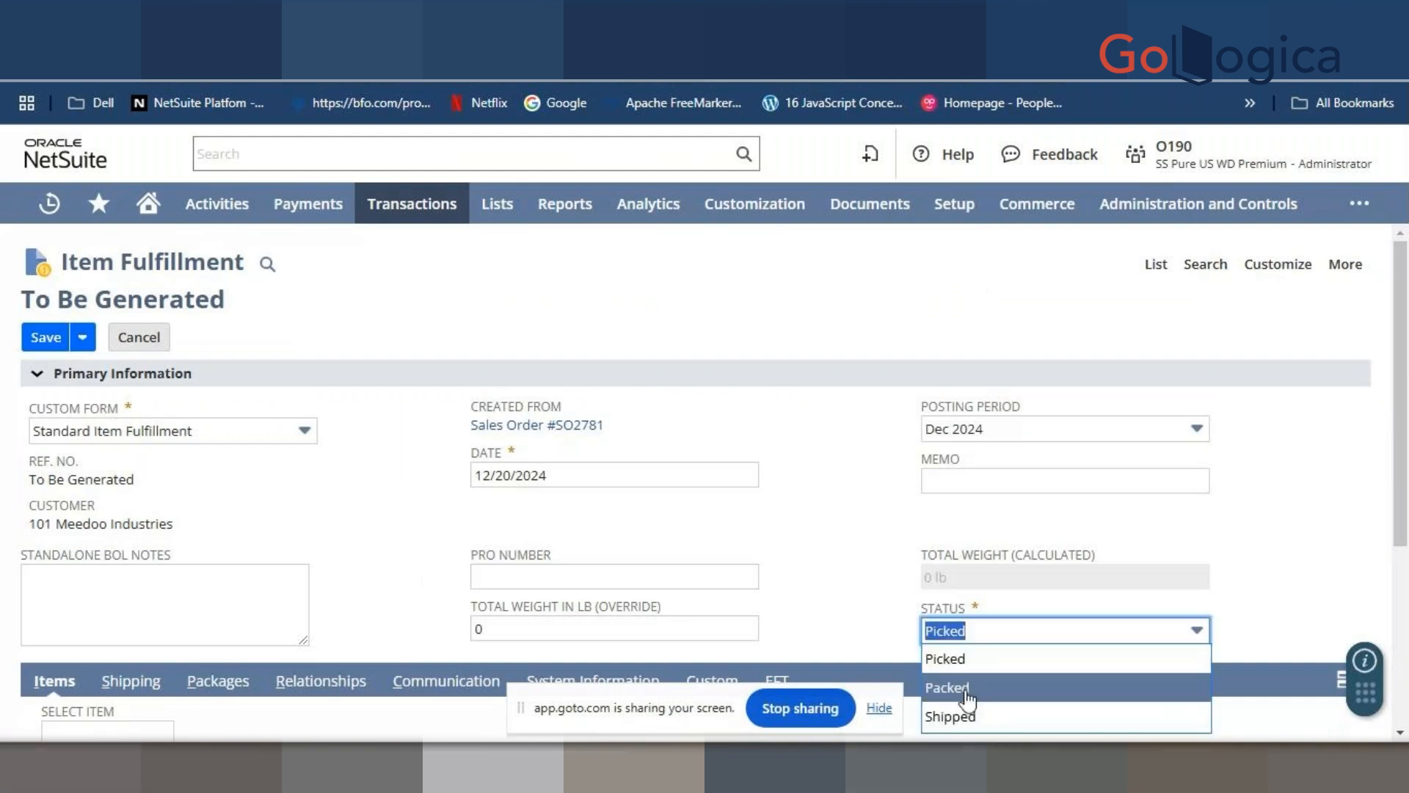
pyautogui.press('Return')
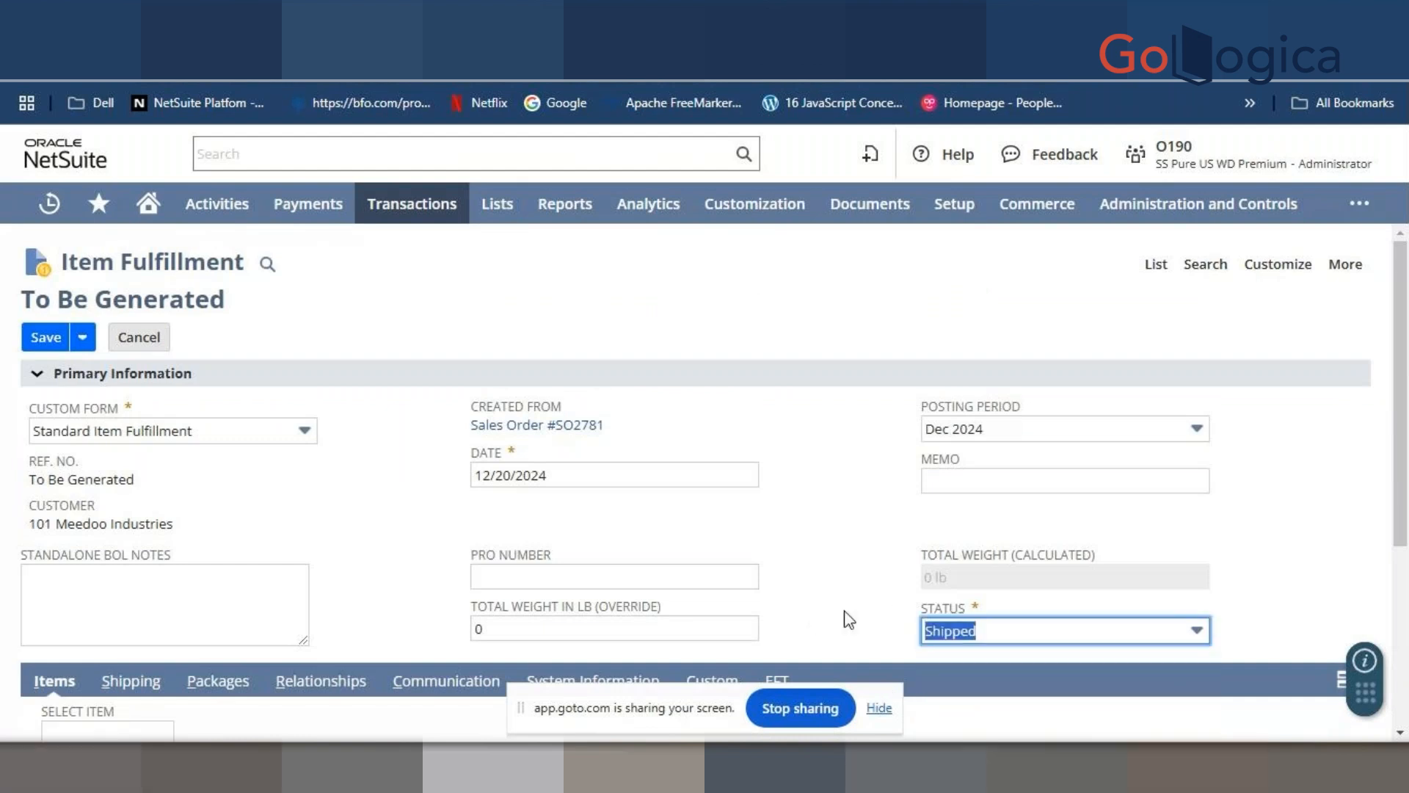
pyautogui.click(46, 339)
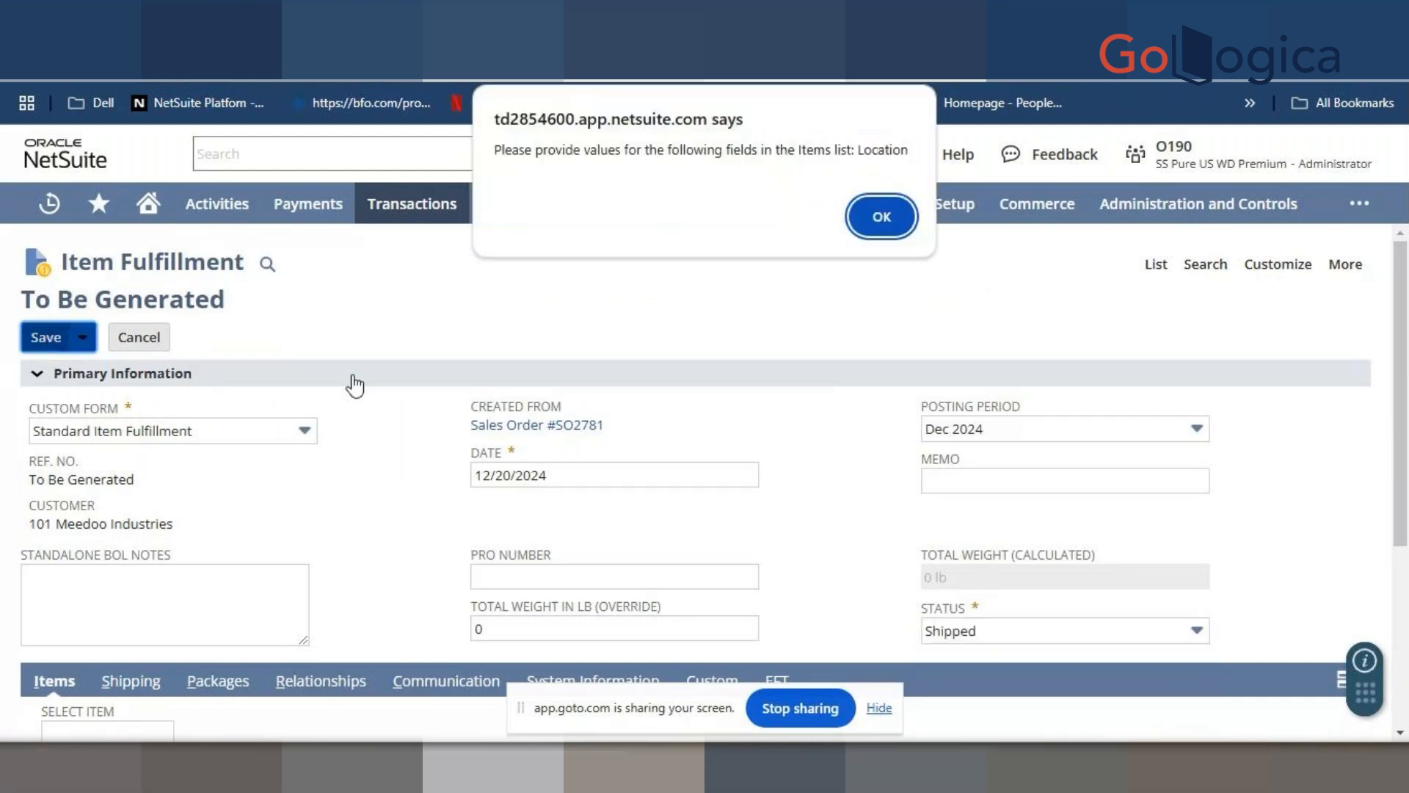
pyautogui.click(879, 213)
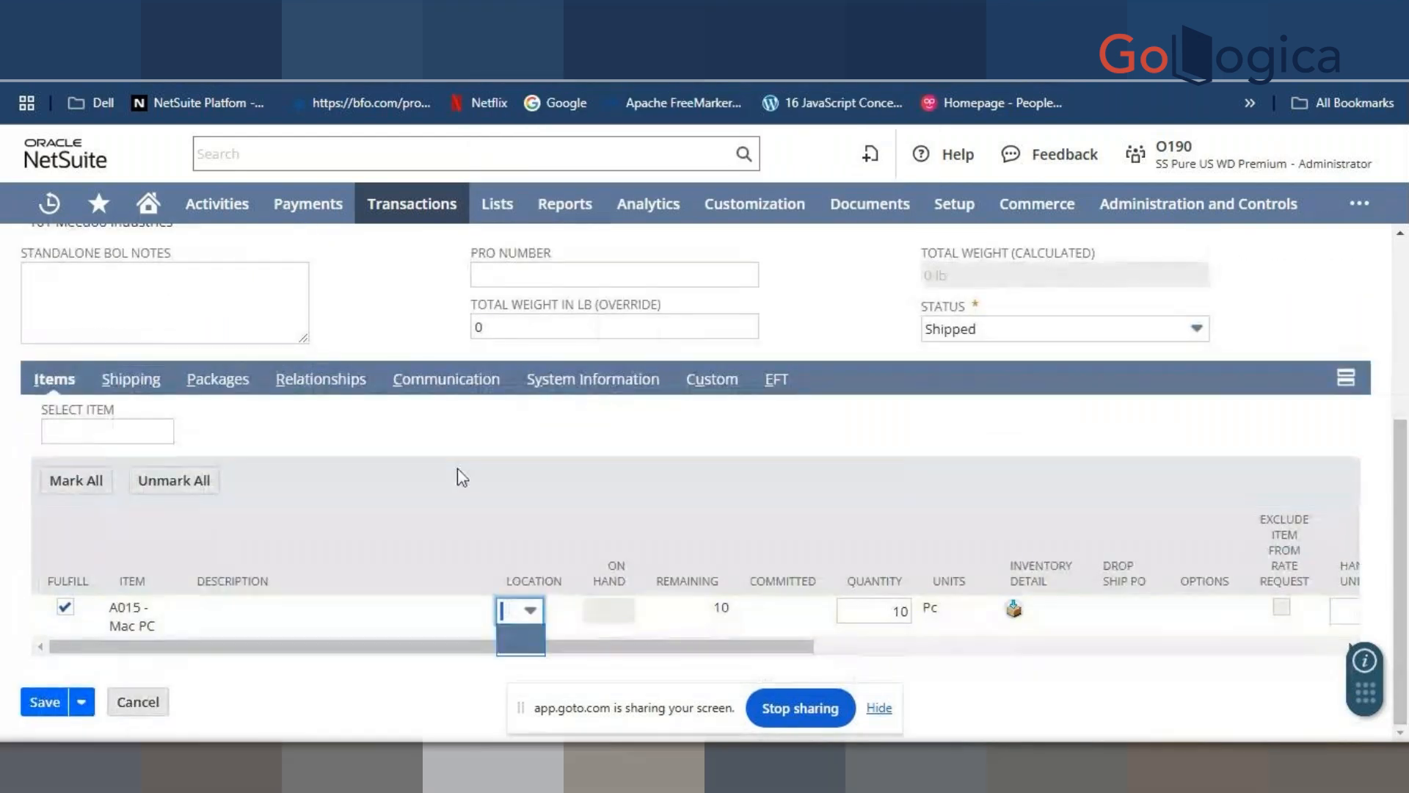
# - Leave the unsaved item fulfillment, return to its sales order and open that order for editing
pyautogui.scroll(5, 413, 403)
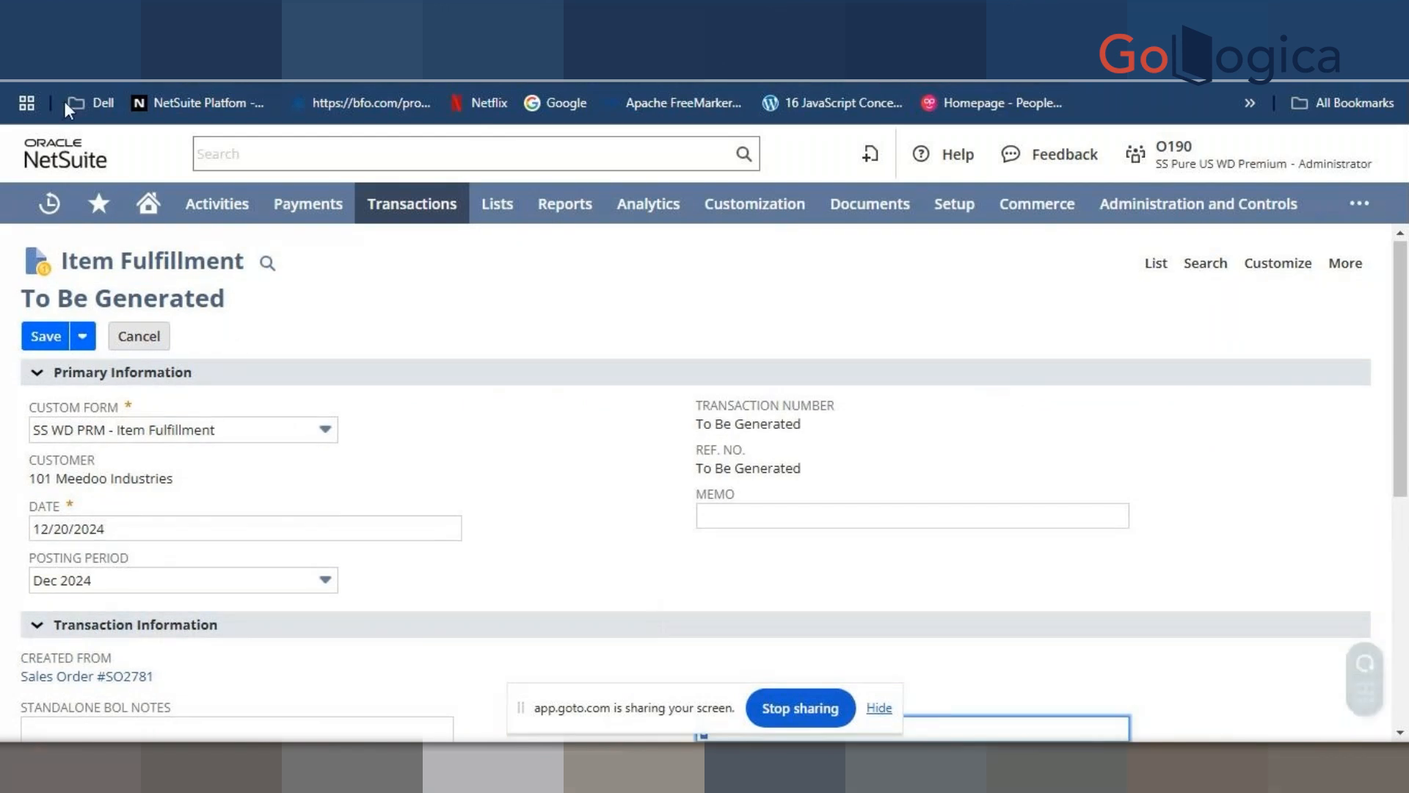
pyautogui.click(46, 85)
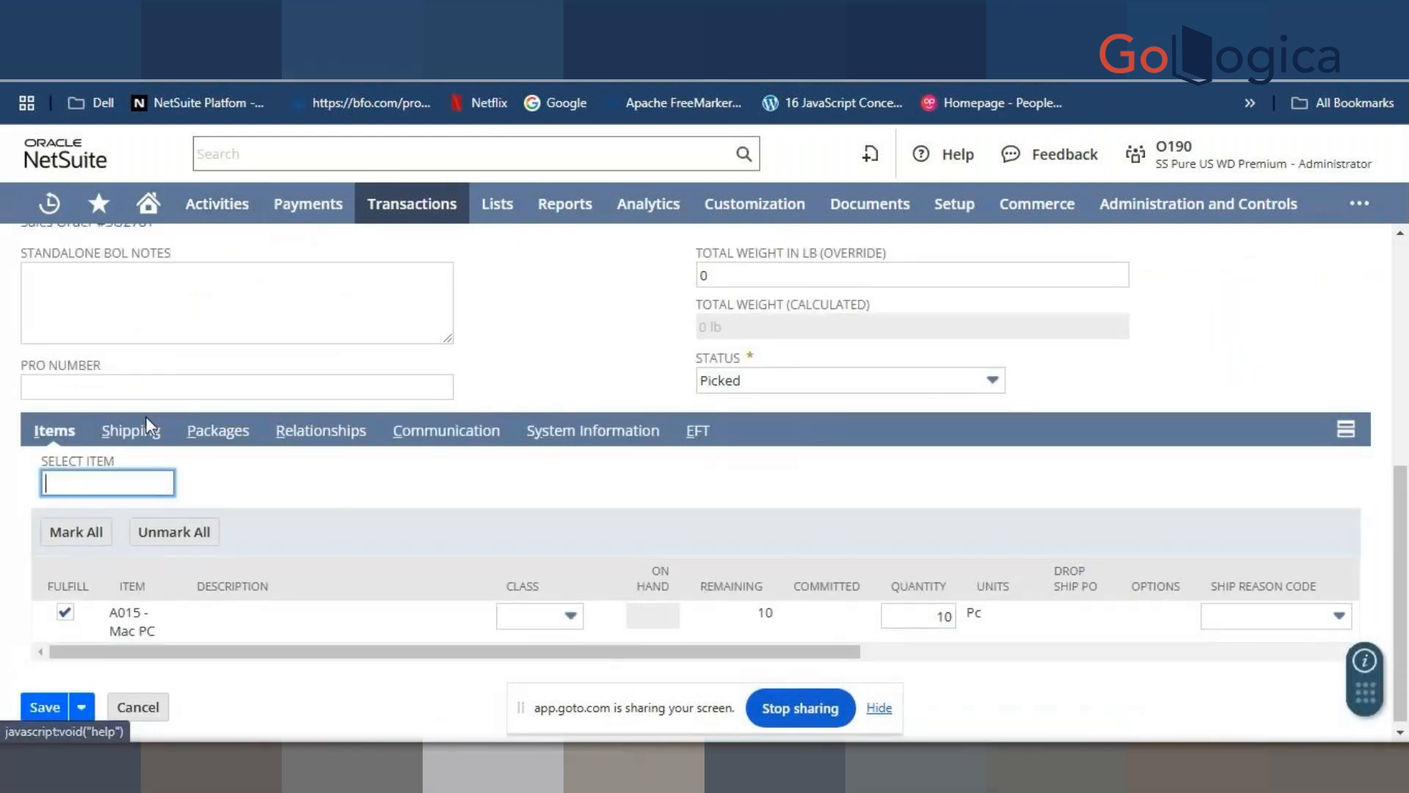
pyautogui.scroll(-4, 271, 433)
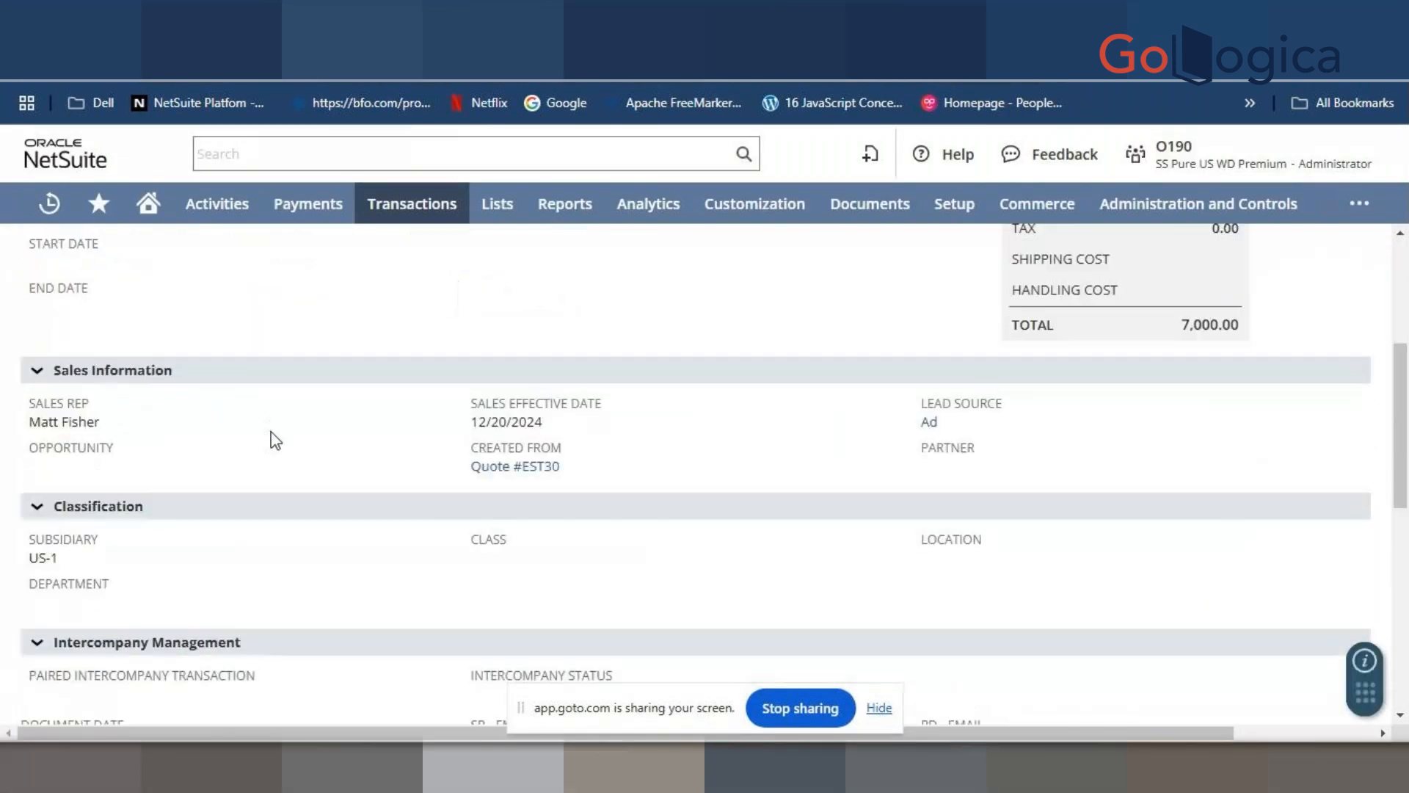
pyautogui.scroll(4, 272, 439)
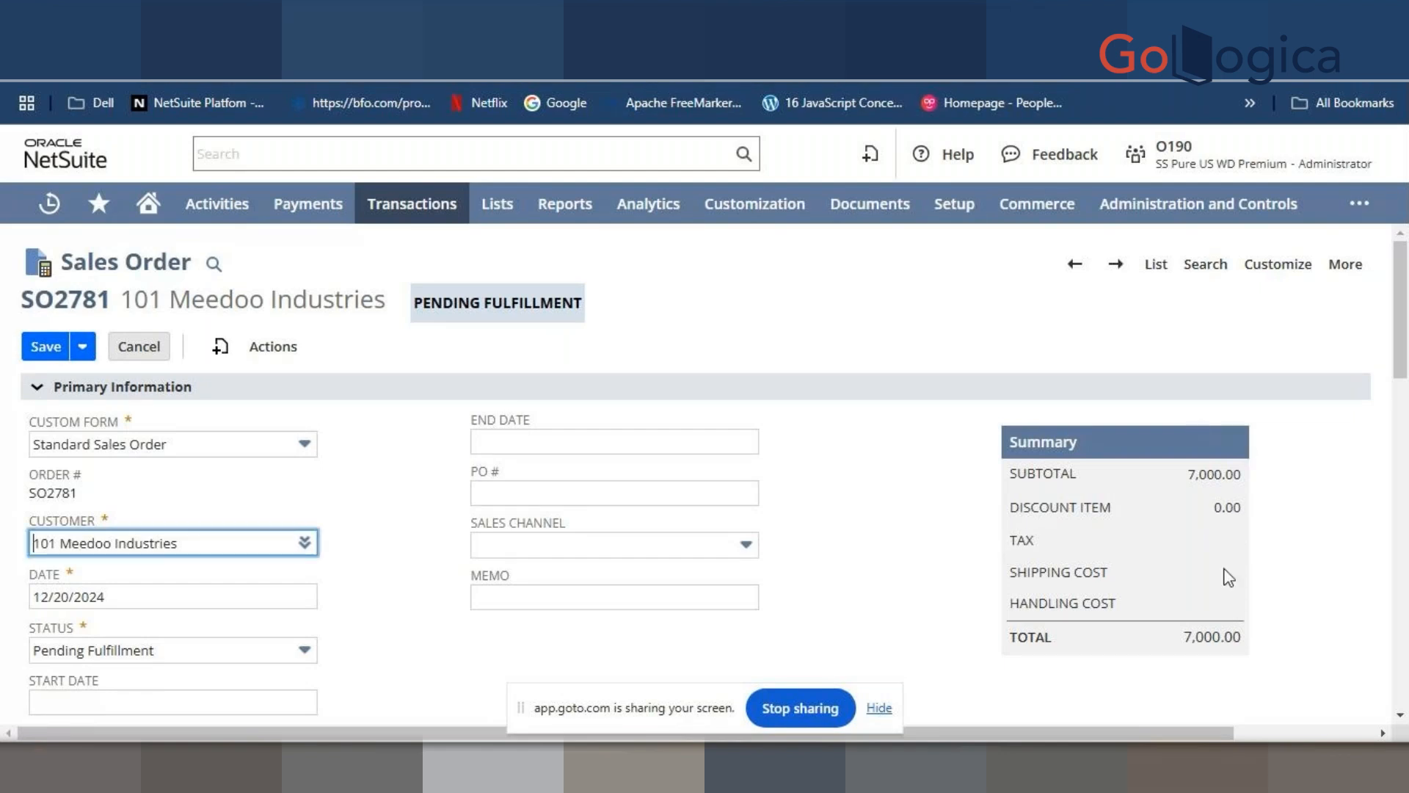
# - Check the location choices in the Classification section of the sales order
pyautogui.click(907, 540)
pyautogui.scroll(-1, 907, 540)
pyautogui.scroll(-5, 907, 543)
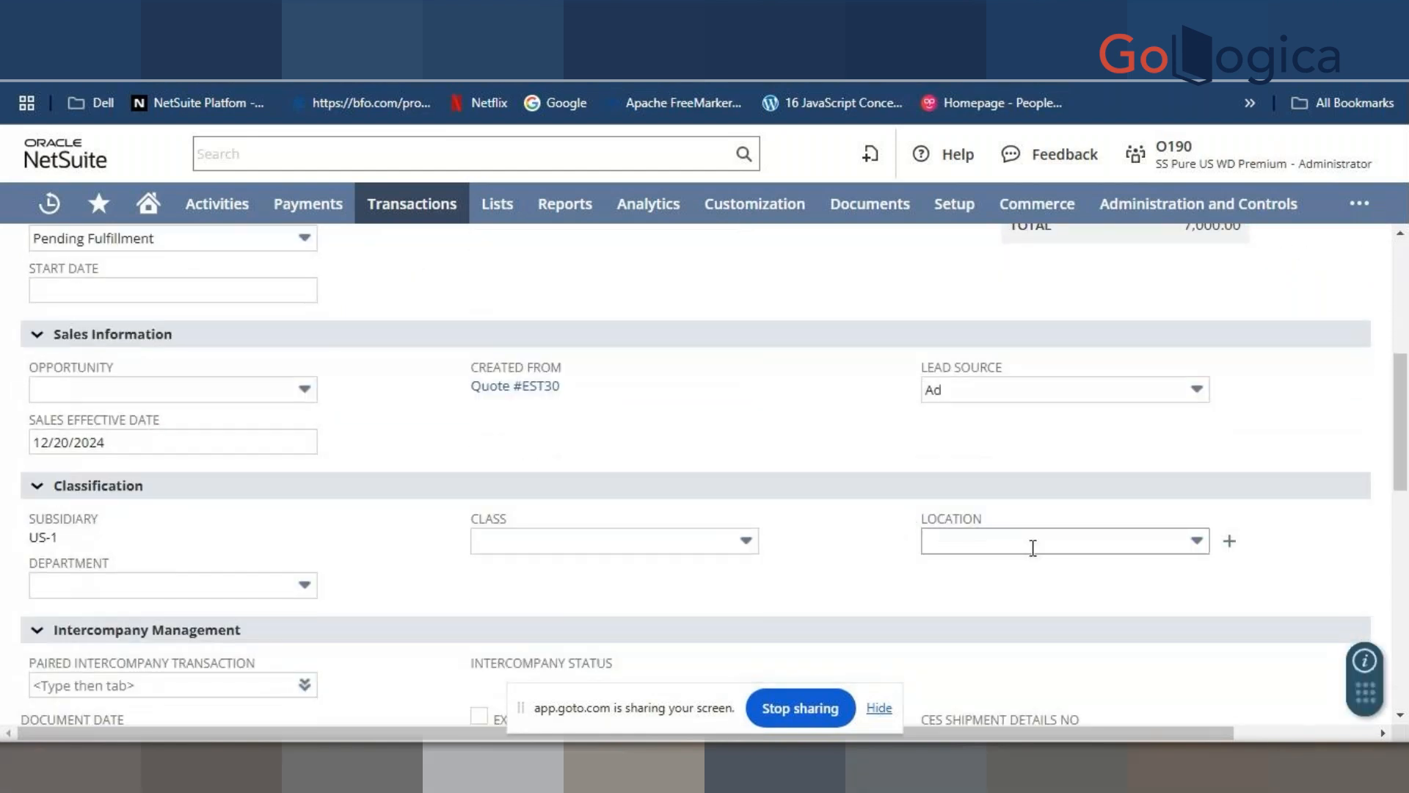
pyautogui.click(1032, 547)
pyautogui.click(861, 563)
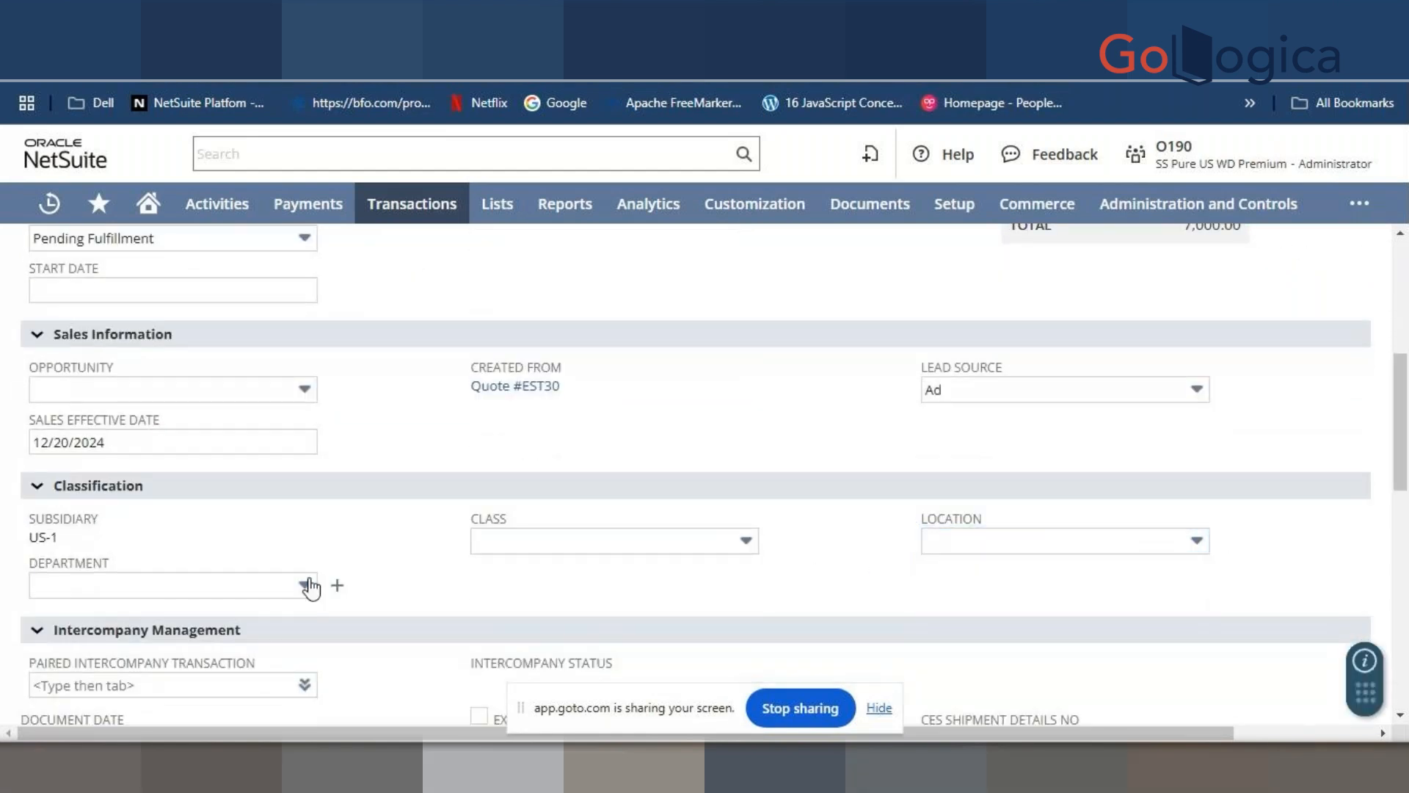
pyautogui.scroll(-3, 397, 552)
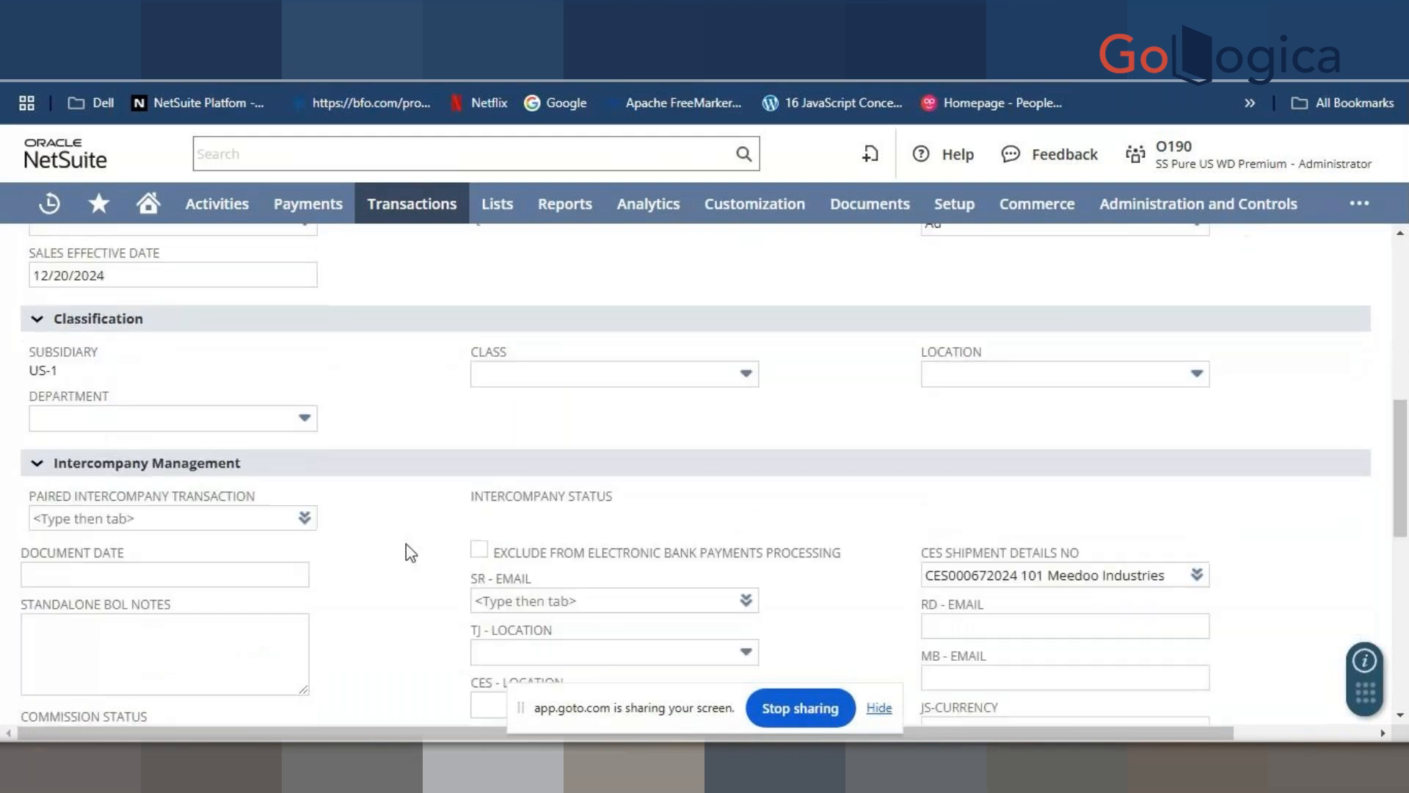
pyautogui.scroll(5, 334, 425)
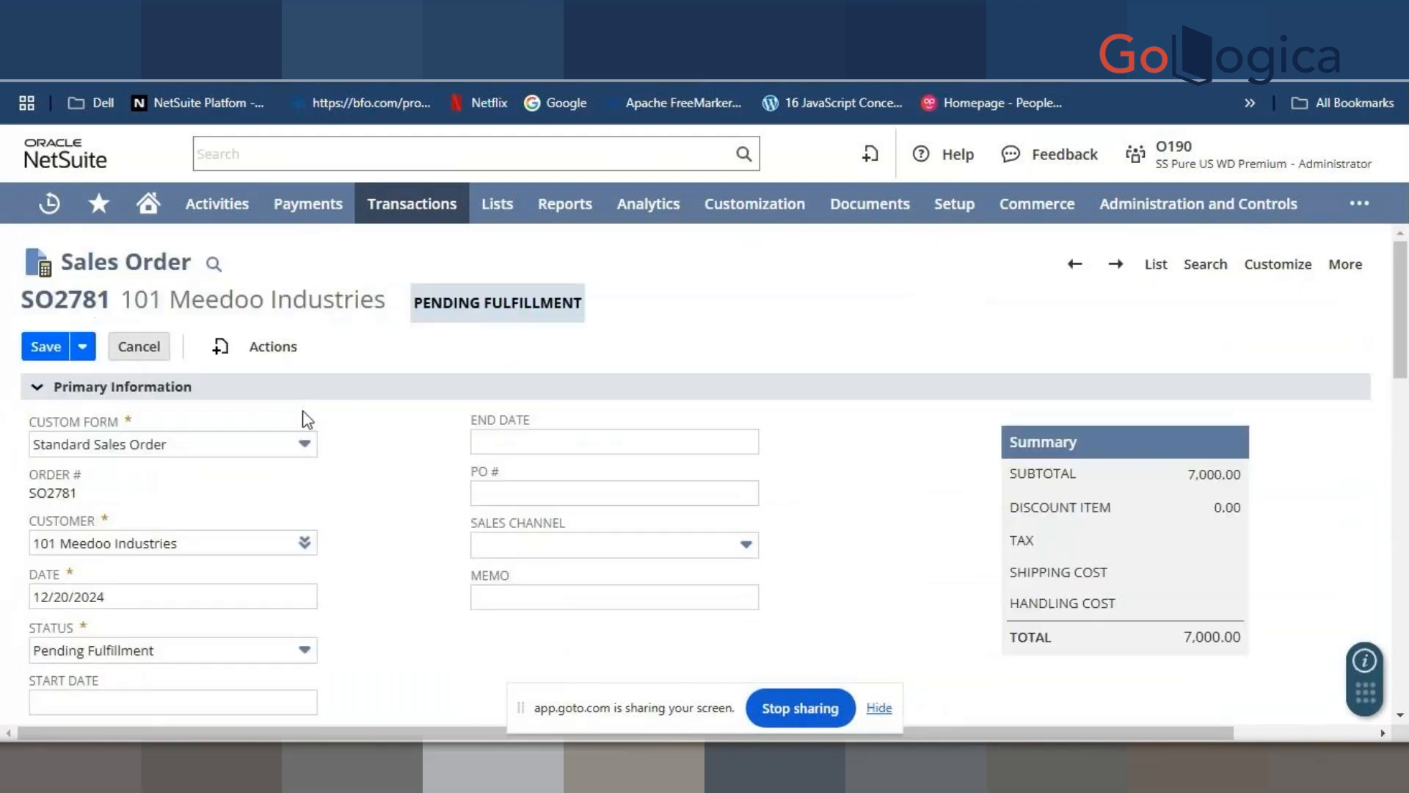
# - Change the sales order's customer to Xenith & ACME Installation and accept the part number mismatch
pyautogui.moveTo(305, 546)
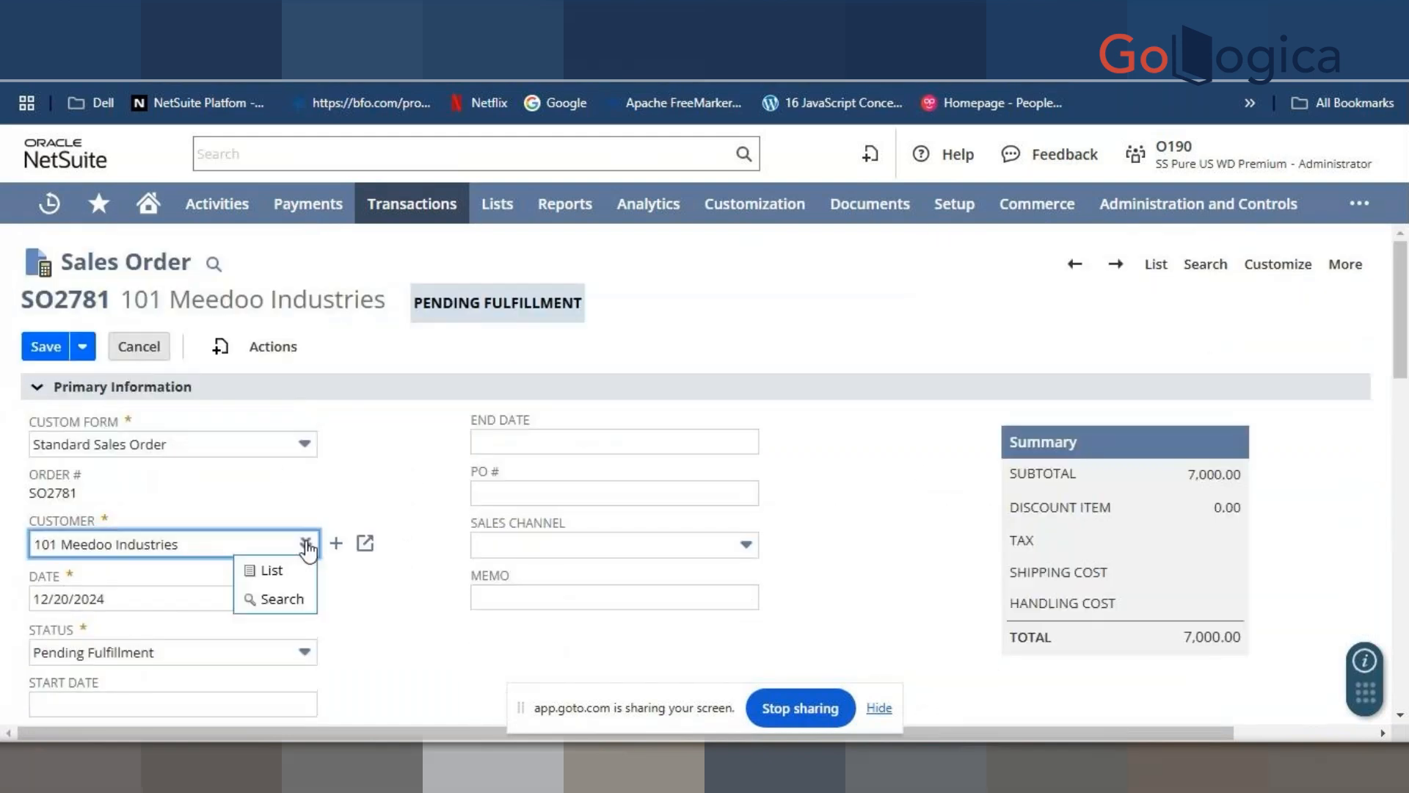
pyautogui.click(287, 568)
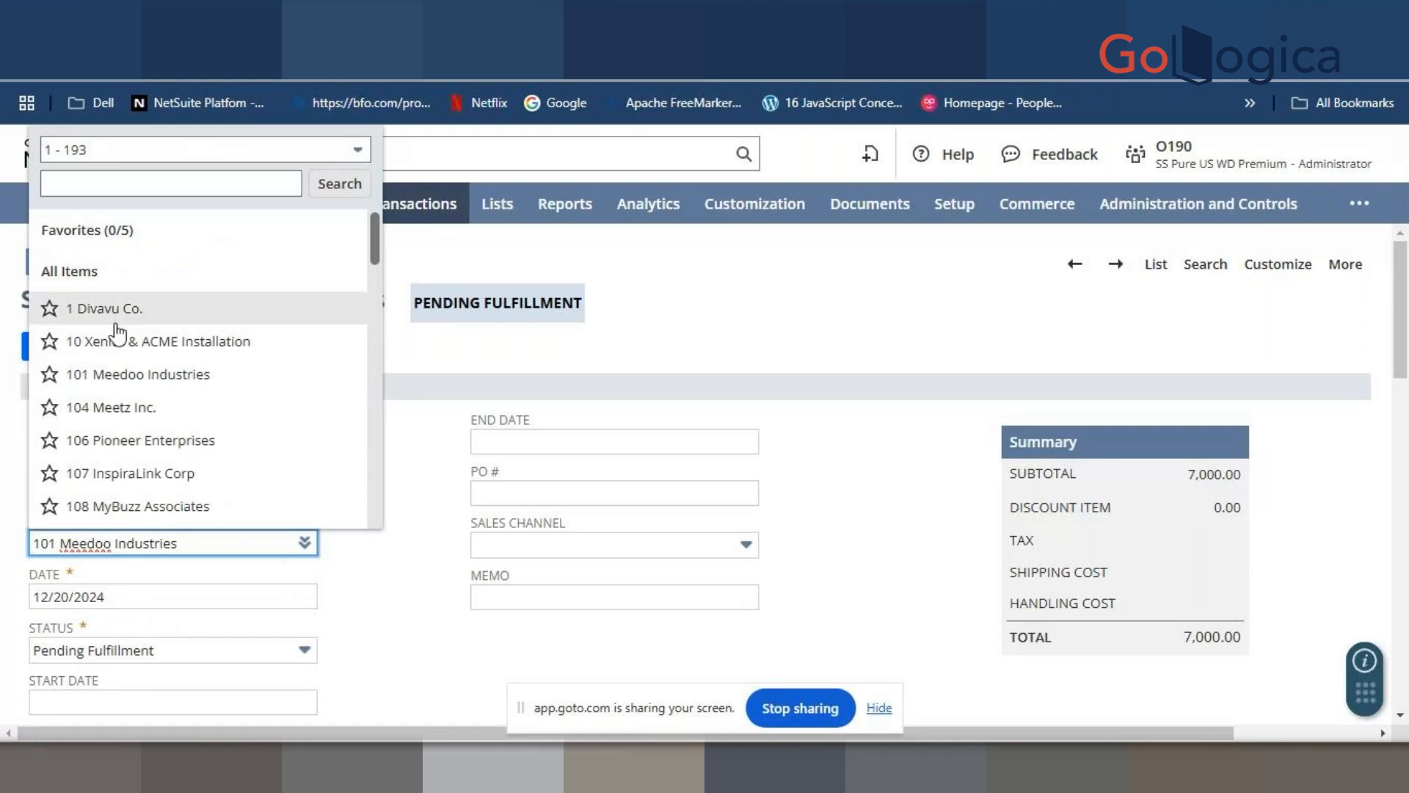
pyautogui.click(123, 343)
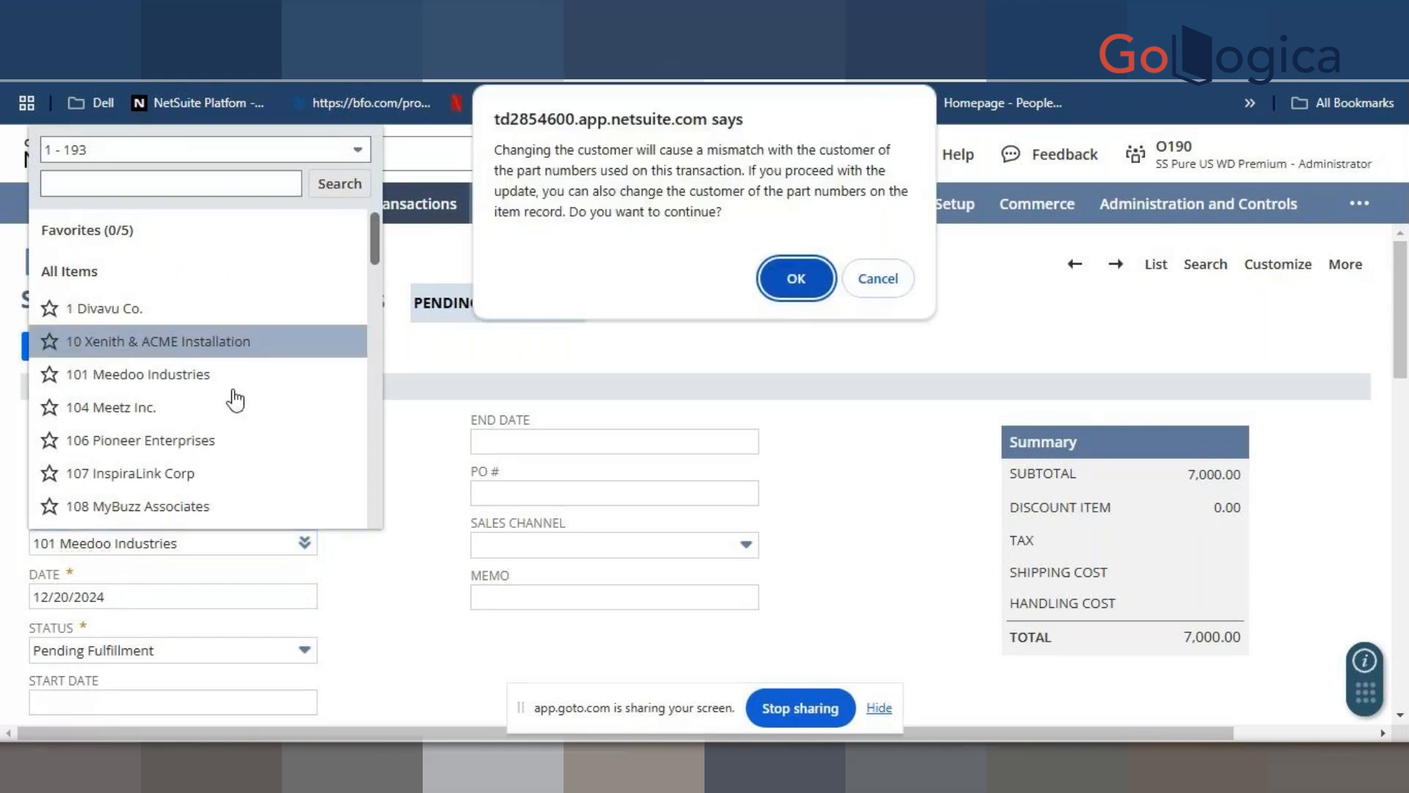
pyautogui.click(795, 278)
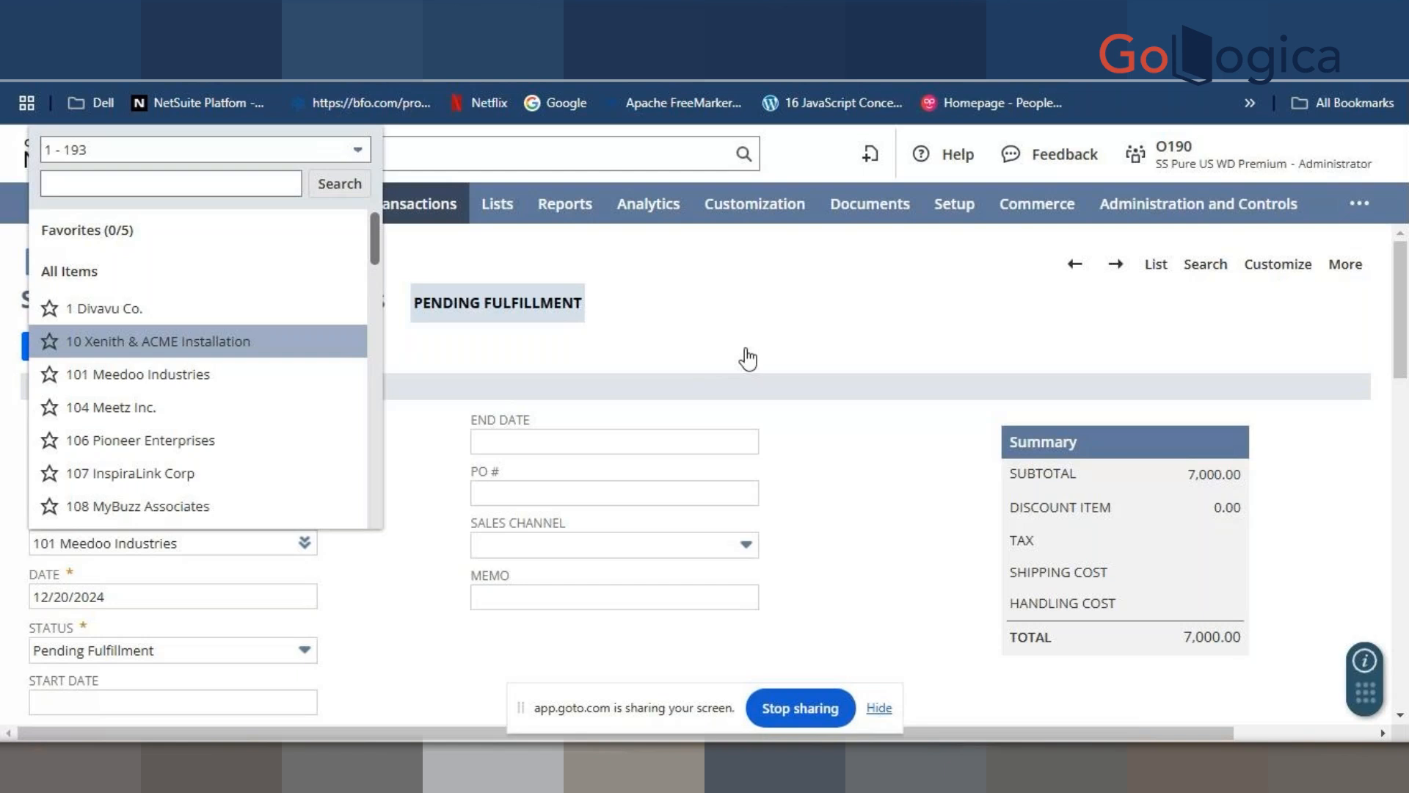
pyautogui.press('Return')
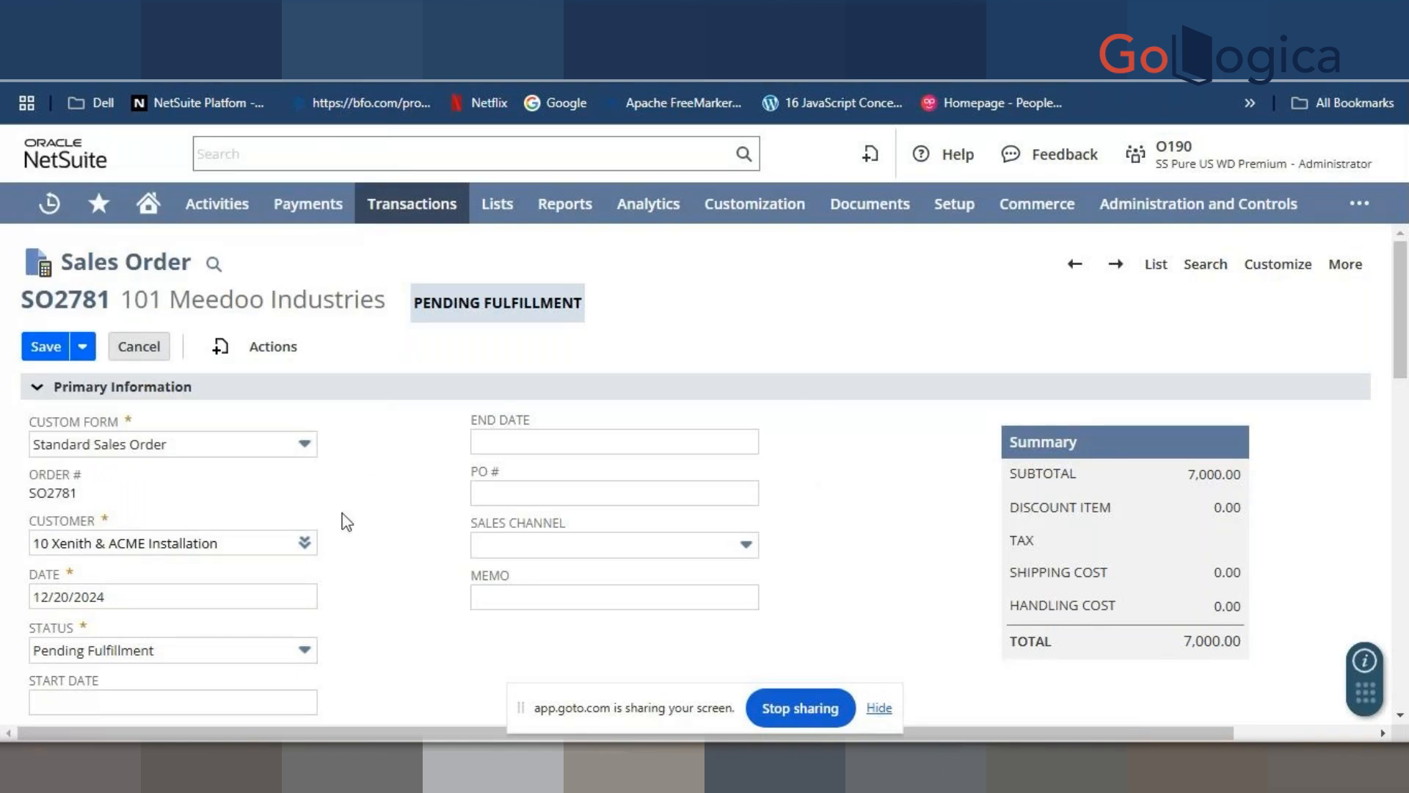
# - Check which locations the Classification section offers for Xenith & ACME Installation, and look over the remaining header fields
pyautogui.moveTo(1406, 327); pyautogui.dragTo(1405, 411)
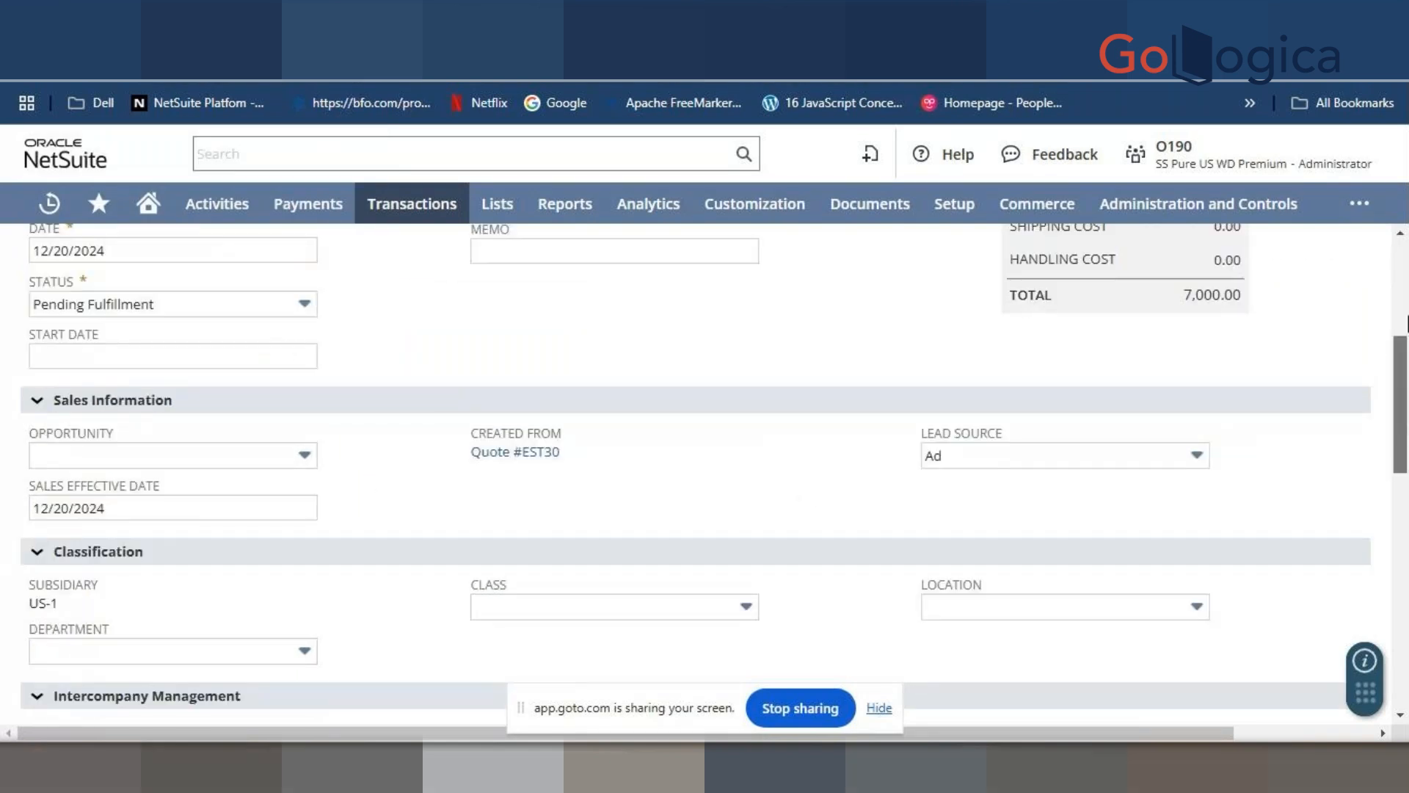
pyautogui.moveTo(1407, 414); pyautogui.dragTo(1405, 382)
pyautogui.click(972, 657)
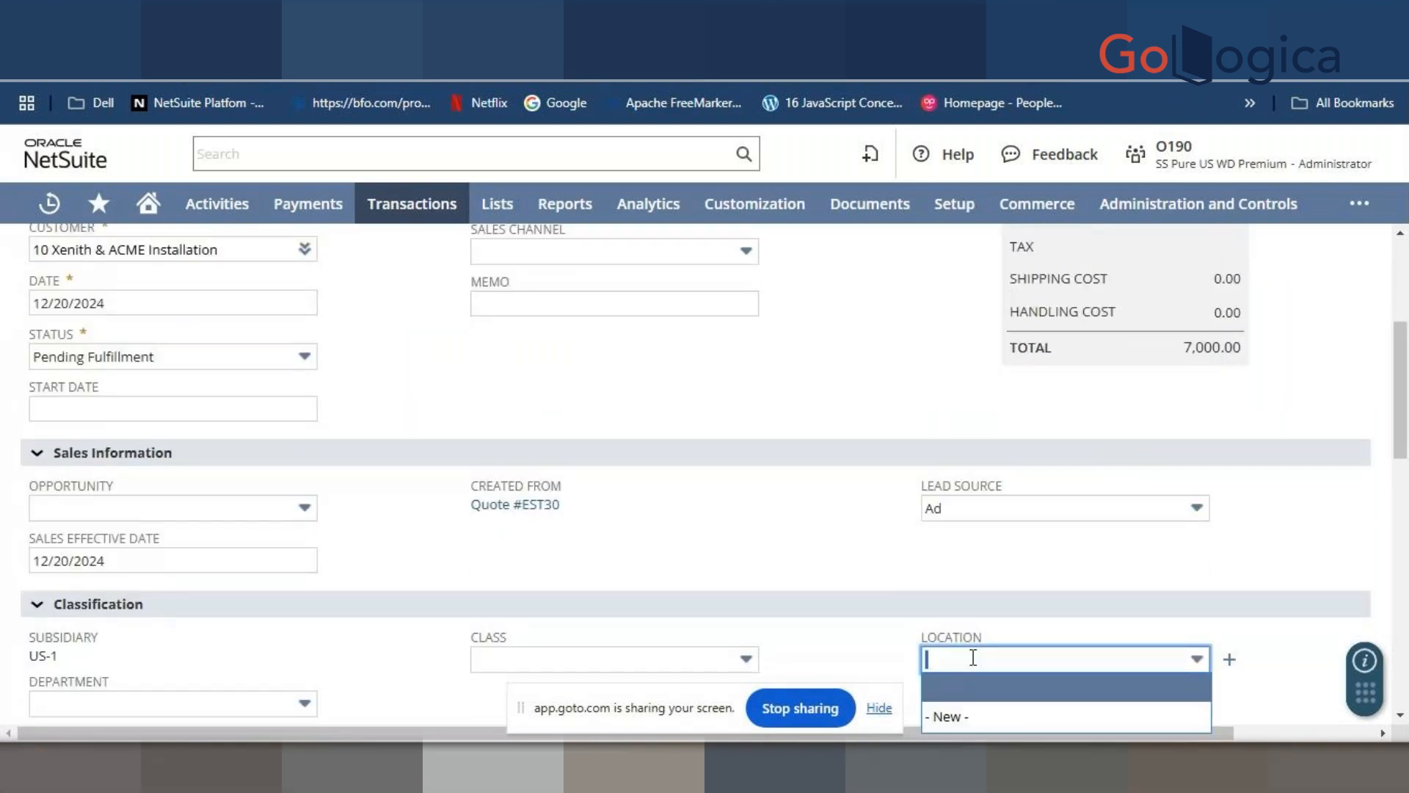
pyautogui.scroll(-2, 694, 503)
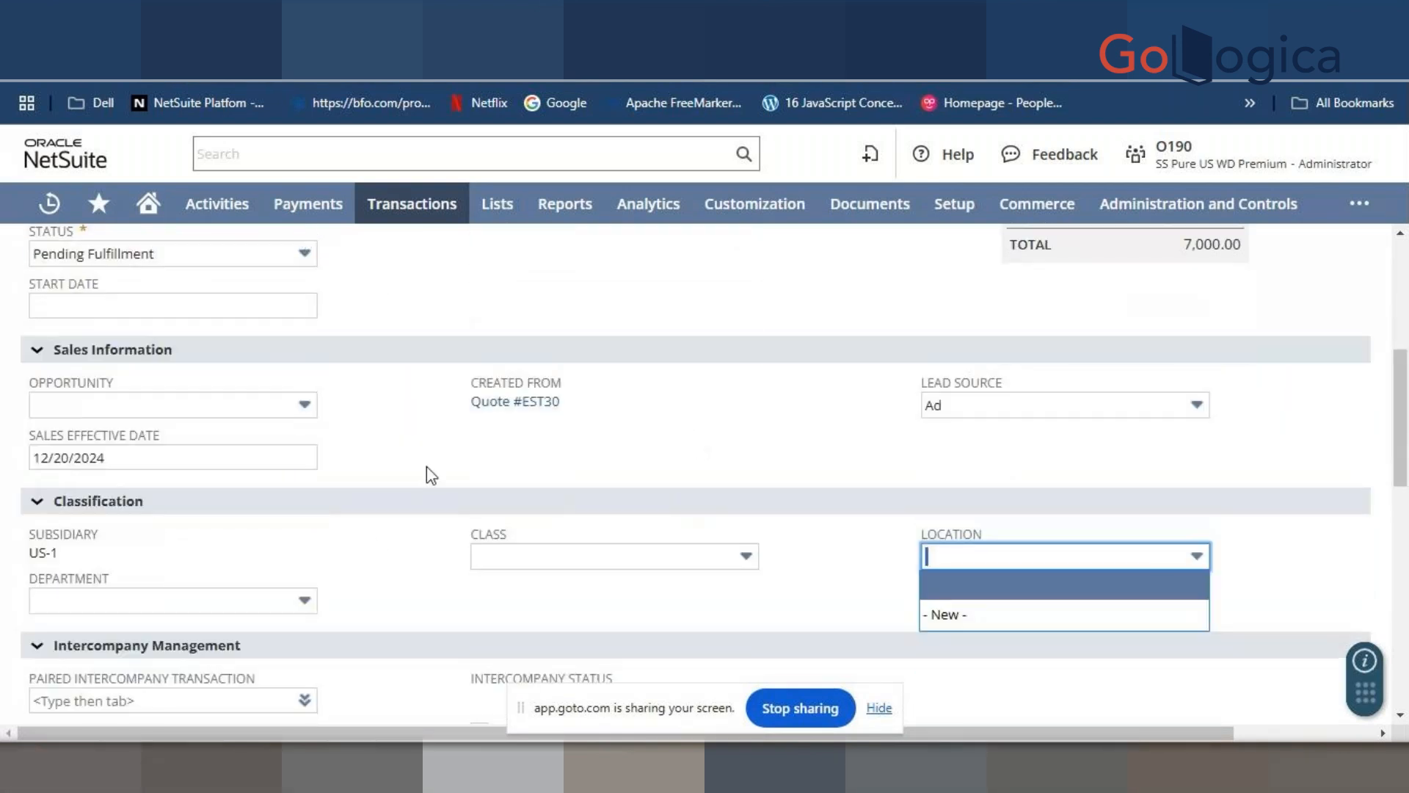
pyautogui.scroll(-6, 371, 518)
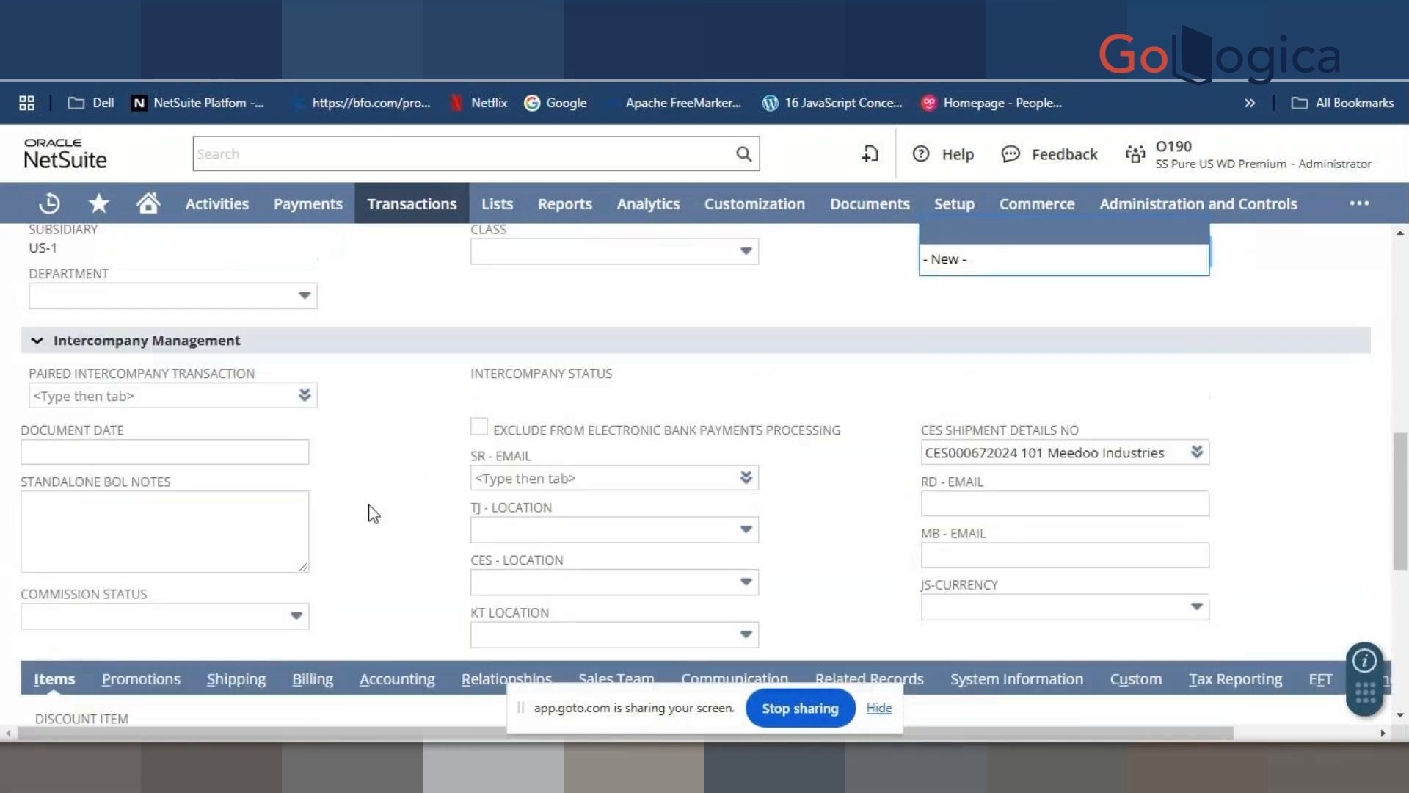
pyautogui.scroll(12, 353, 470)
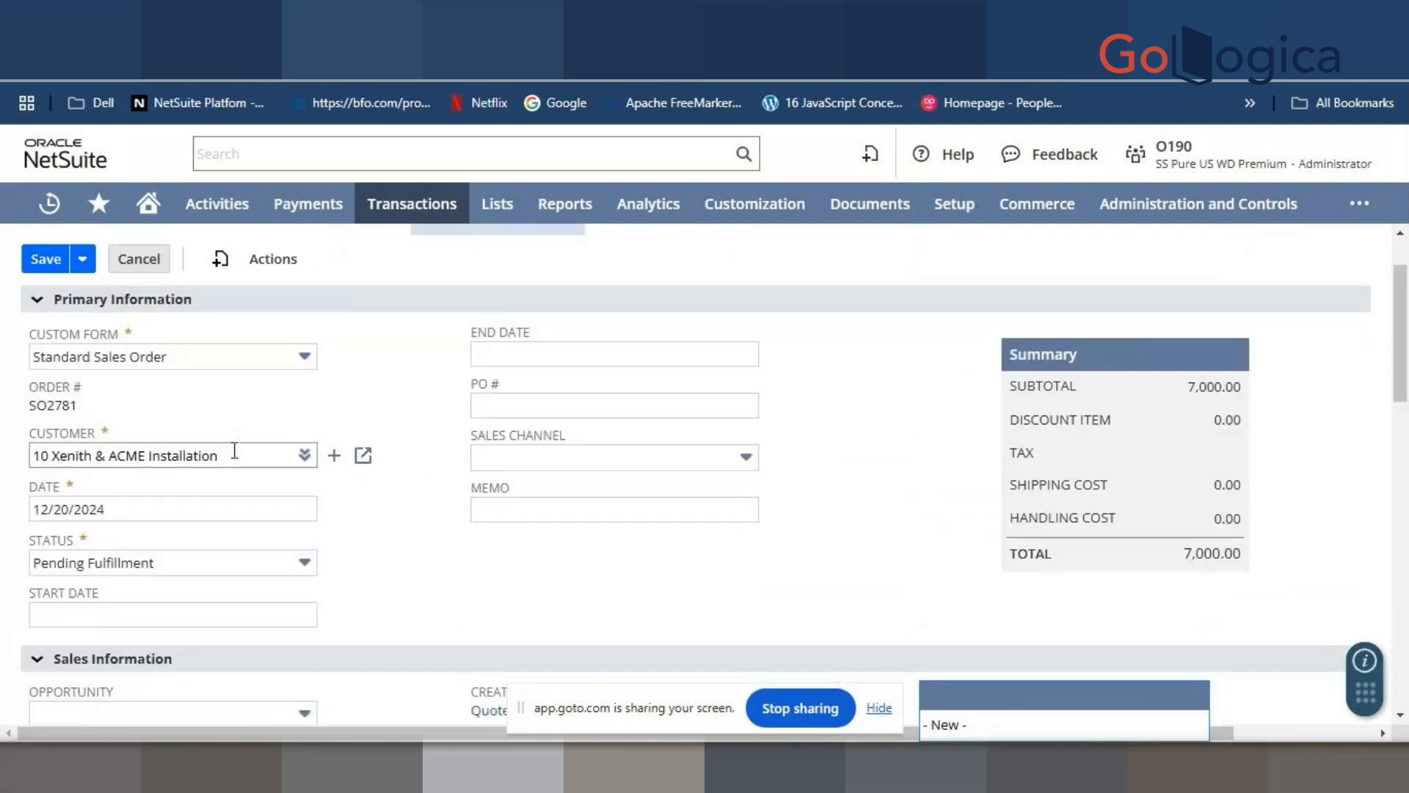
# - Browse the customer list and change the sales order's customer to Divavu Co., accepting the part number mismatch
pyautogui.moveTo(305, 459)
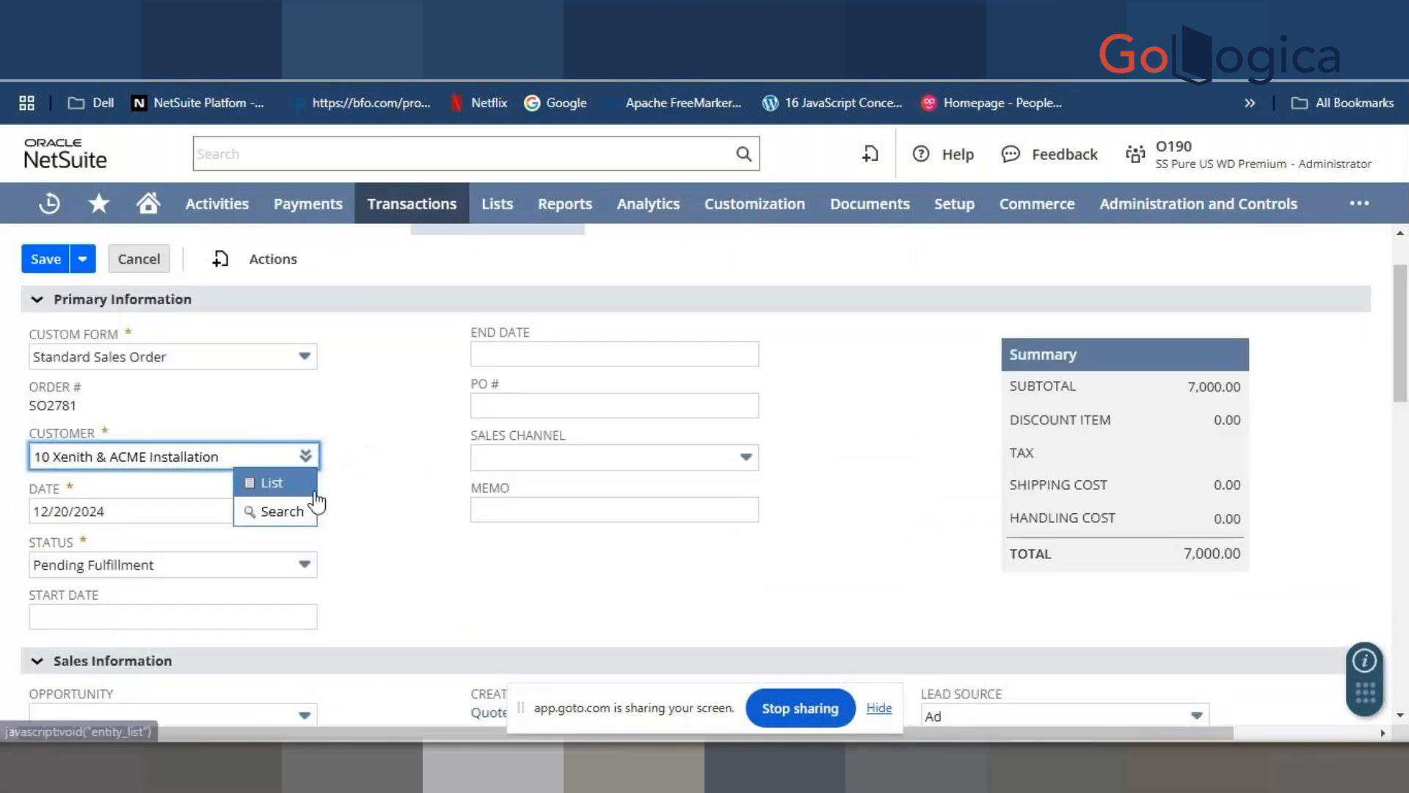
pyautogui.click(265, 484)
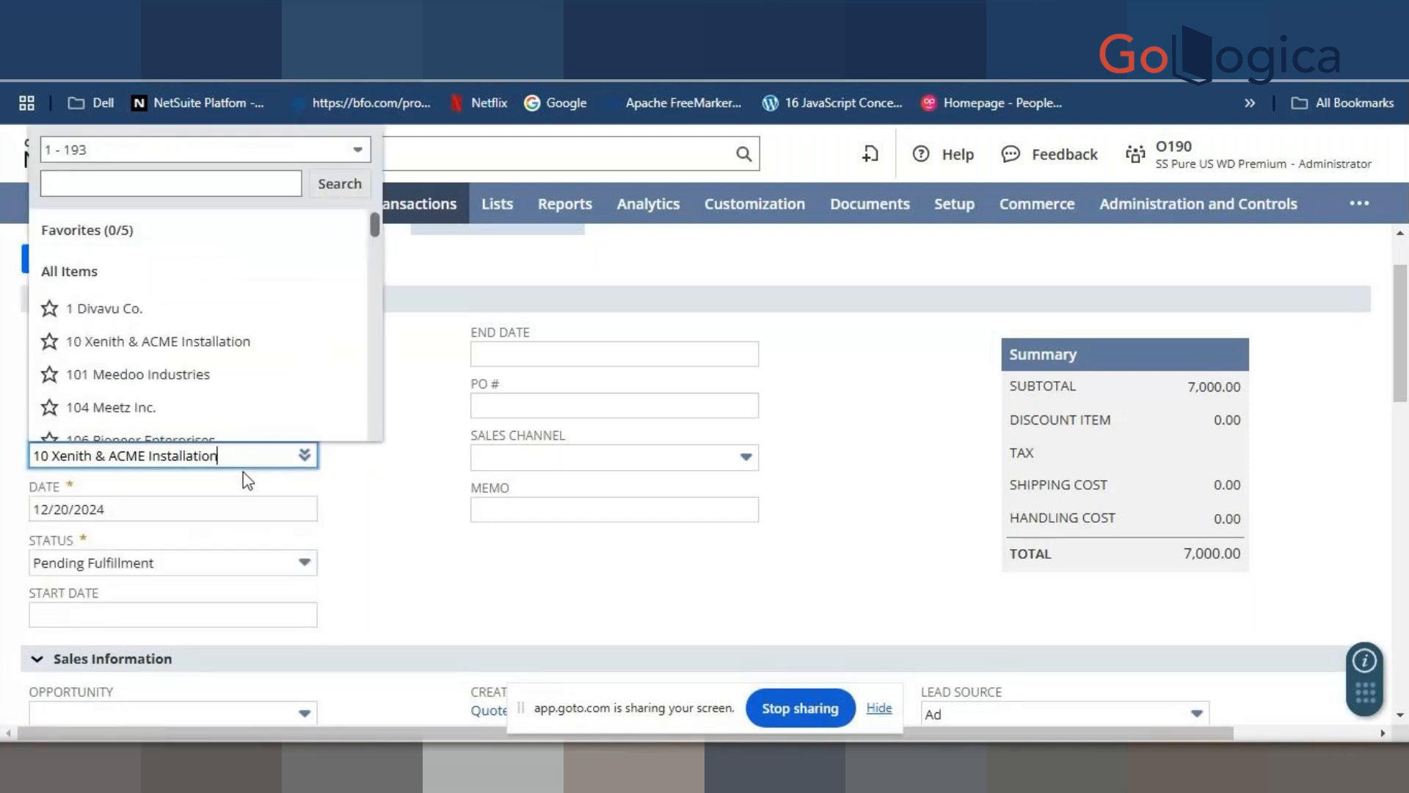
pyautogui.scroll(-3, 220, 362)
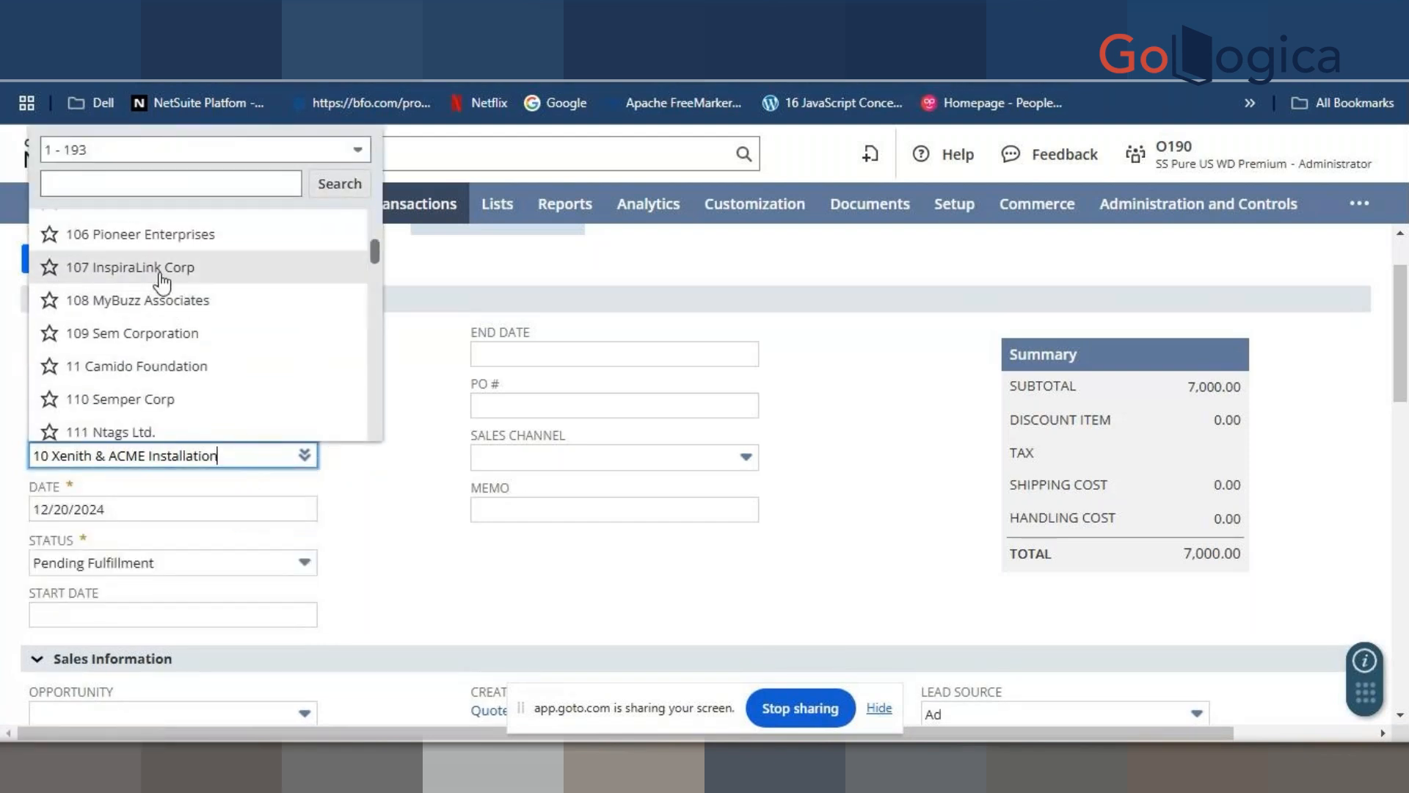
pyautogui.scroll(-3, 165, 283)
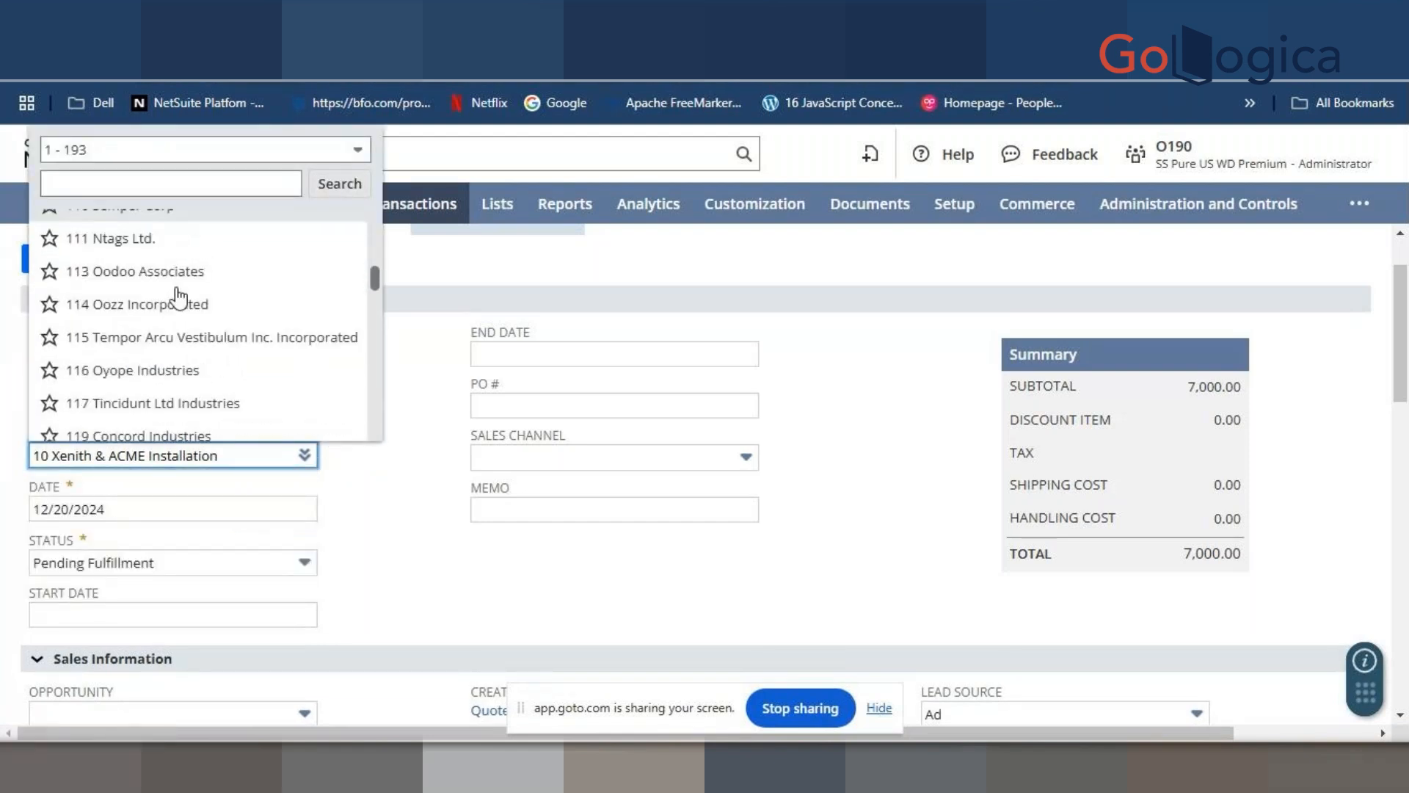
pyautogui.scroll(-2, 179, 301)
pyautogui.scroll(-2, 186, 305)
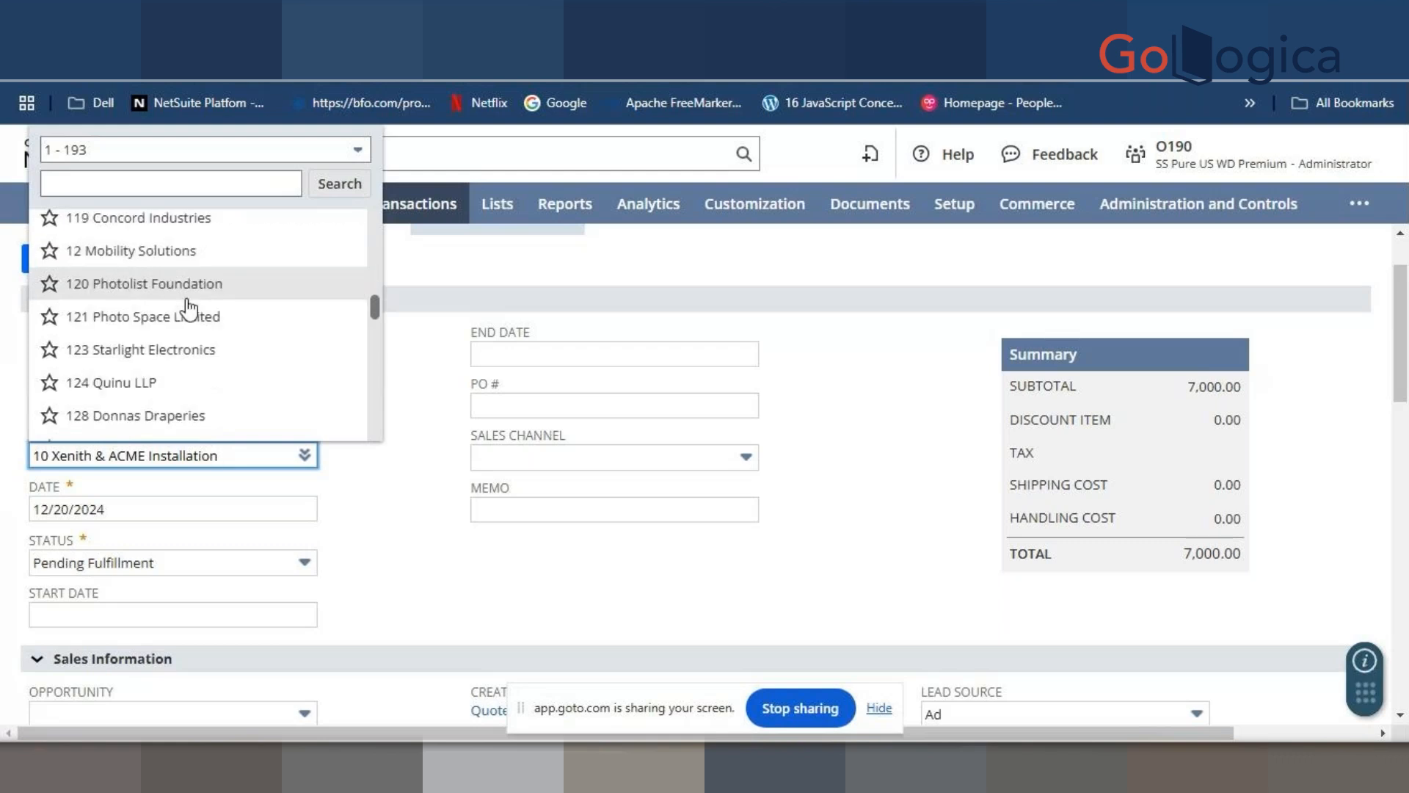
pyautogui.scroll(-1, 189, 311)
pyautogui.scroll(15, 157, 283)
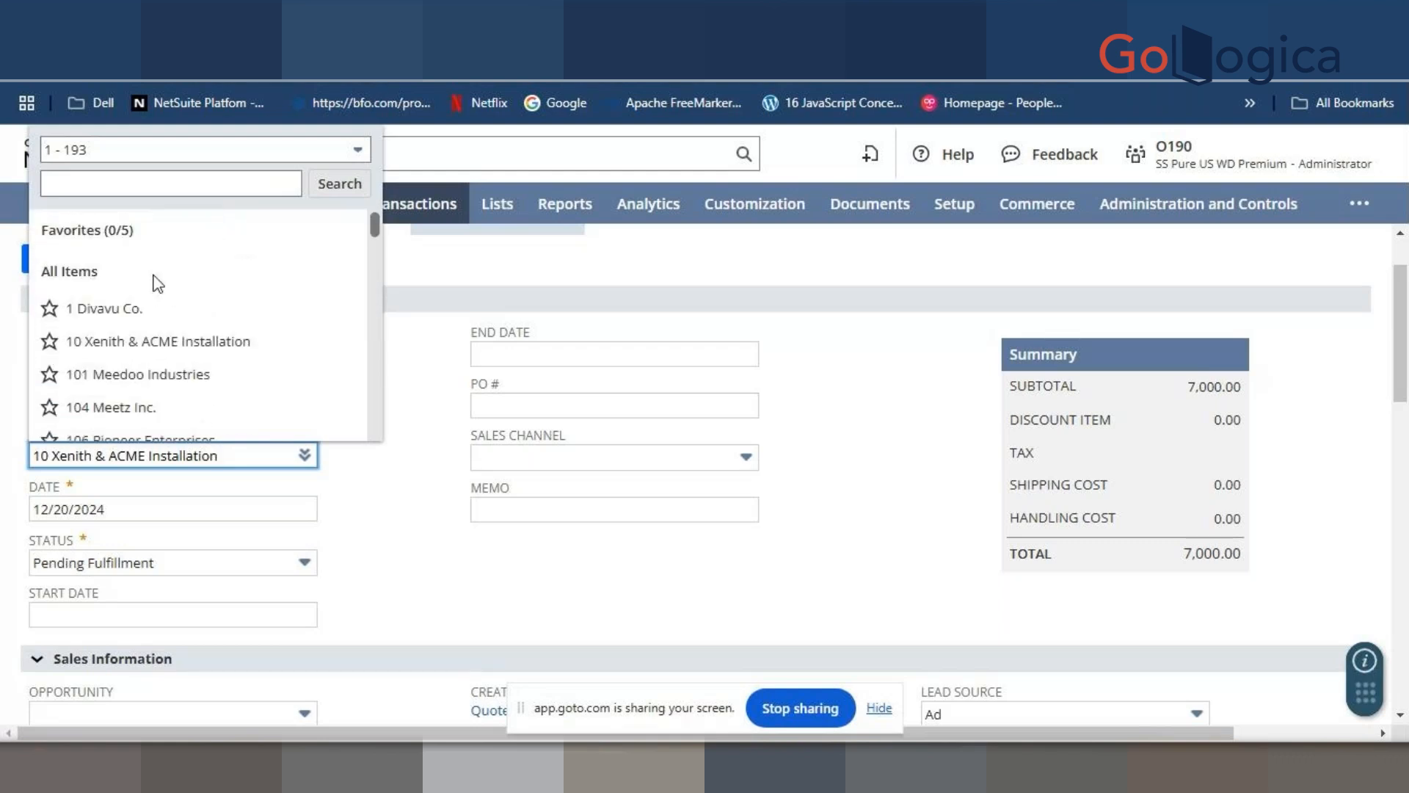
pyautogui.click(105, 313)
pyautogui.click(804, 289)
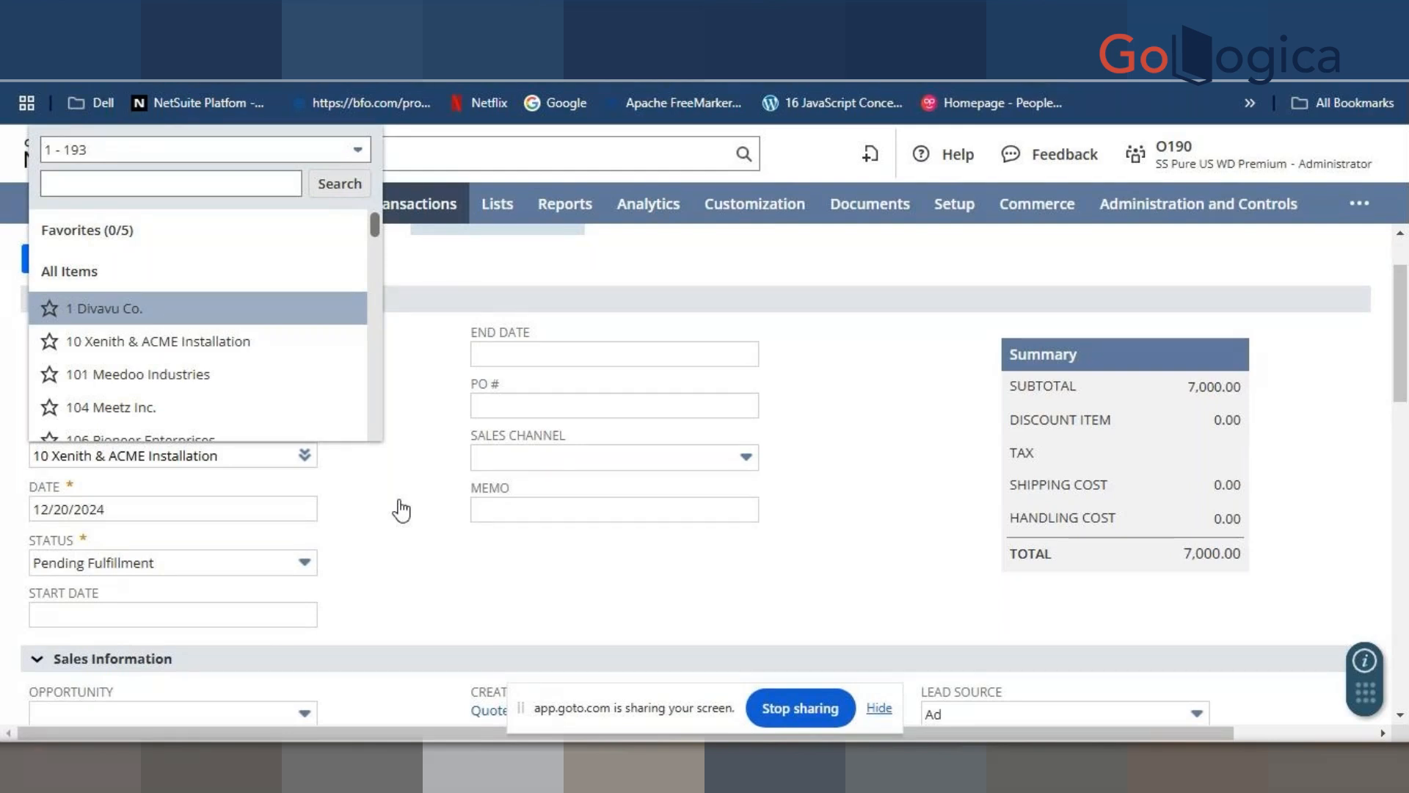
pyautogui.press('Return')
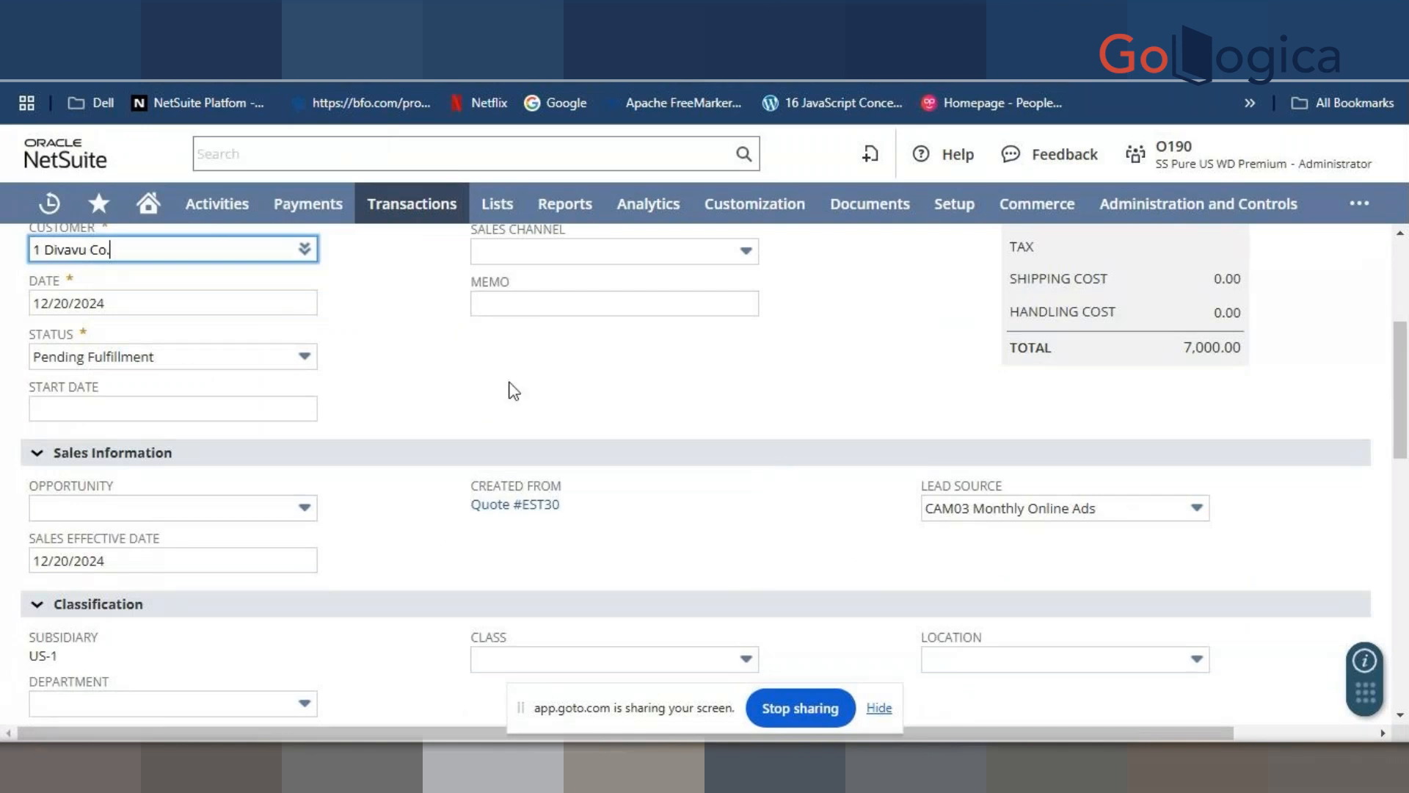
# - Check the Classification section's location choices for Divavu Co. and return to the sales order's header
pyautogui.scroll(-3, 506, 389)
pyautogui.click(963, 427)
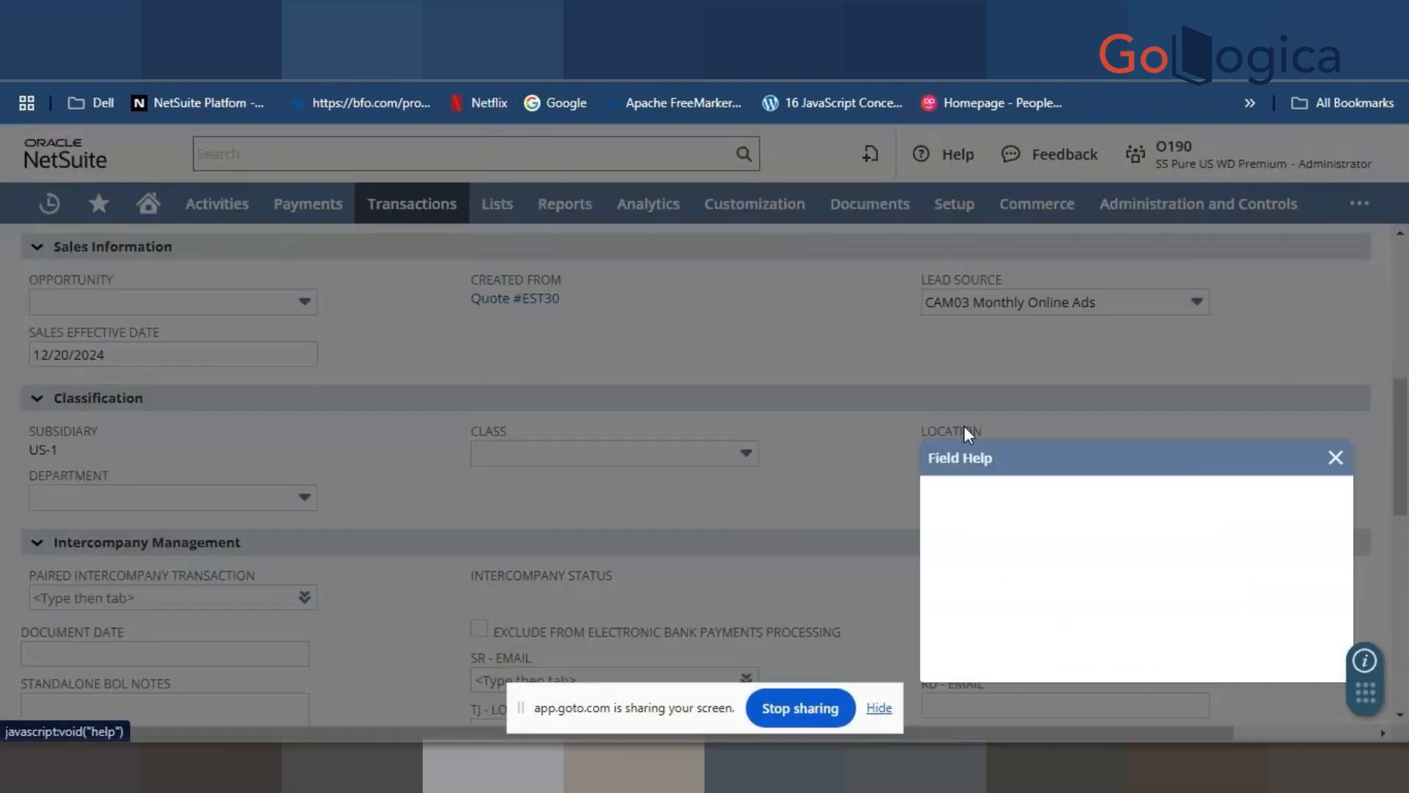
pyautogui.click(1336, 457)
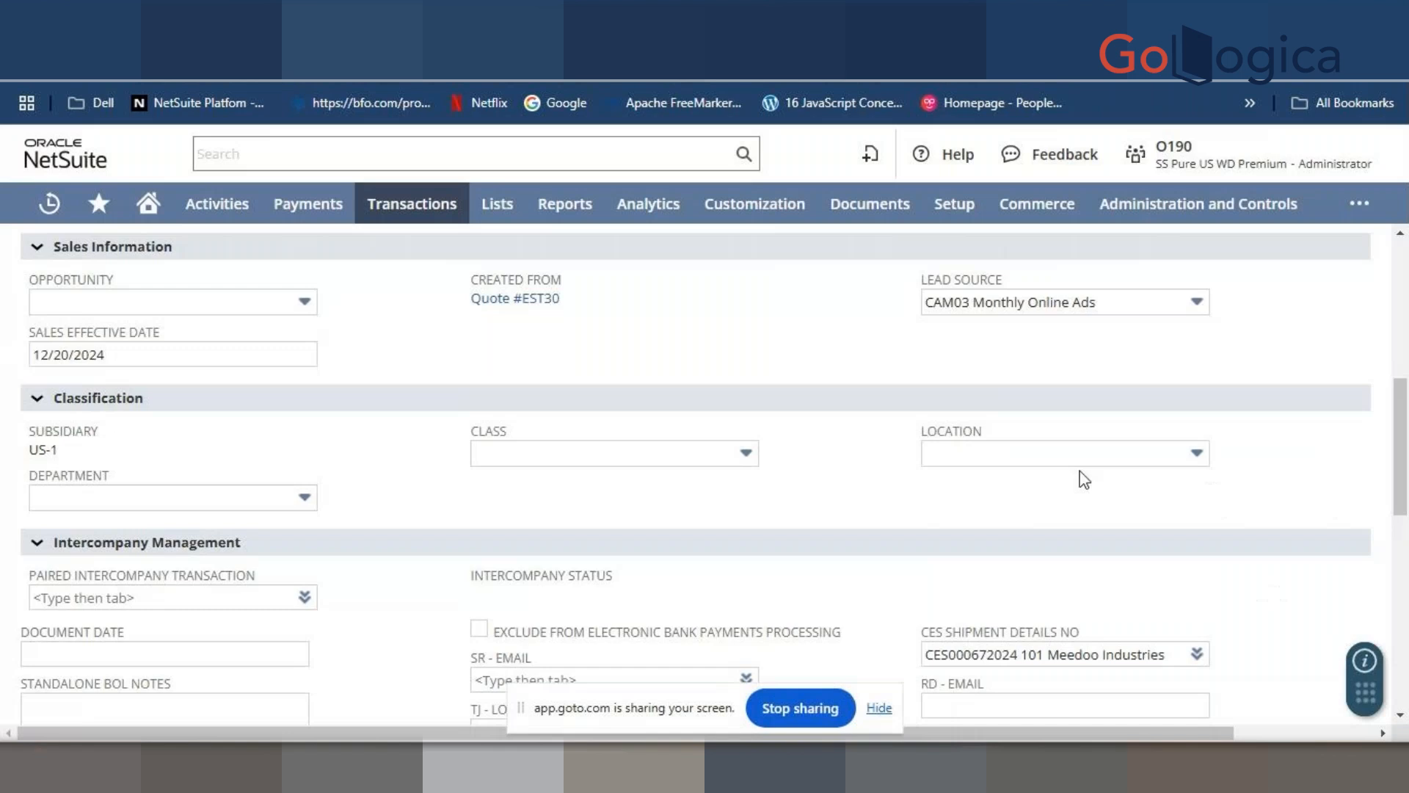
pyautogui.click(1023, 453)
pyautogui.click(778, 454)
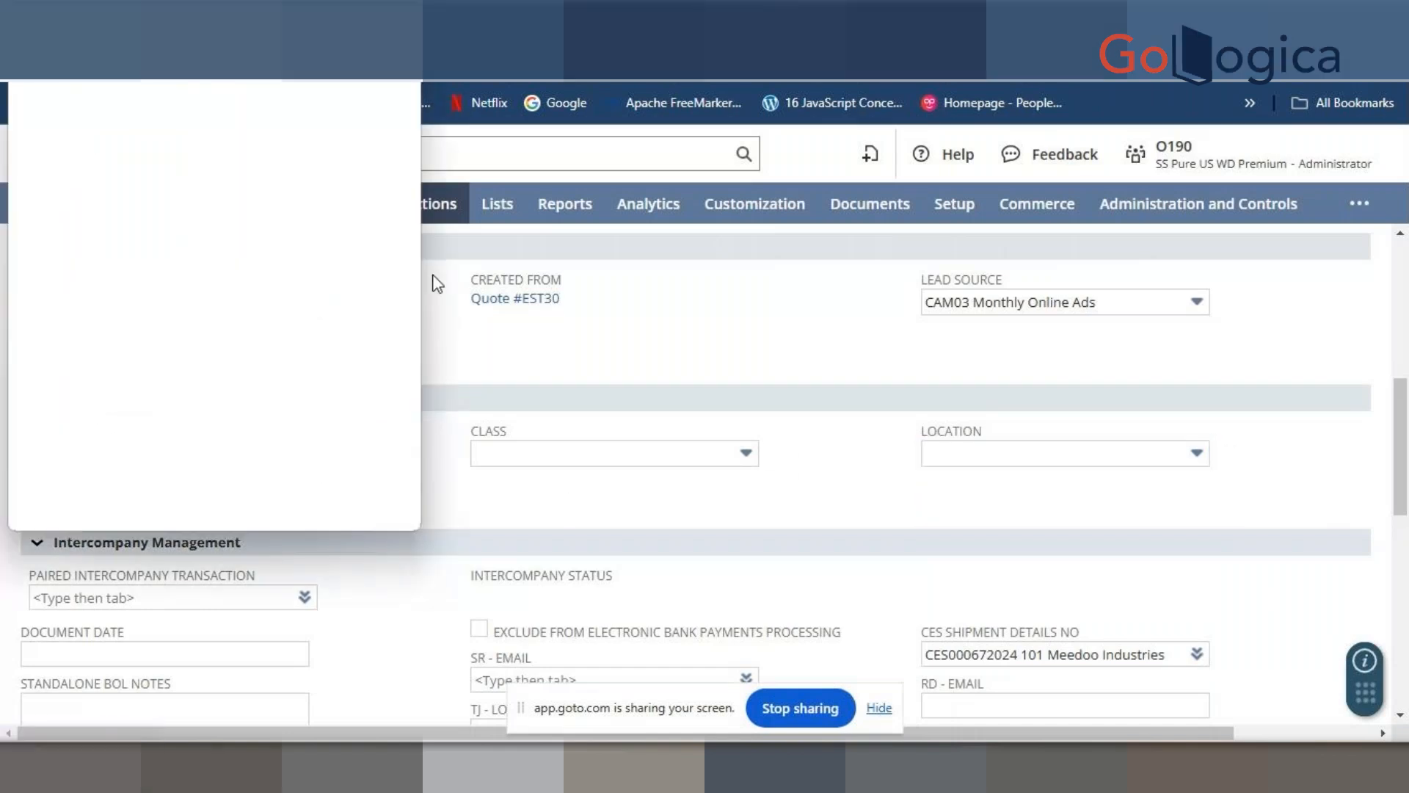
pyautogui.click(398, 3)
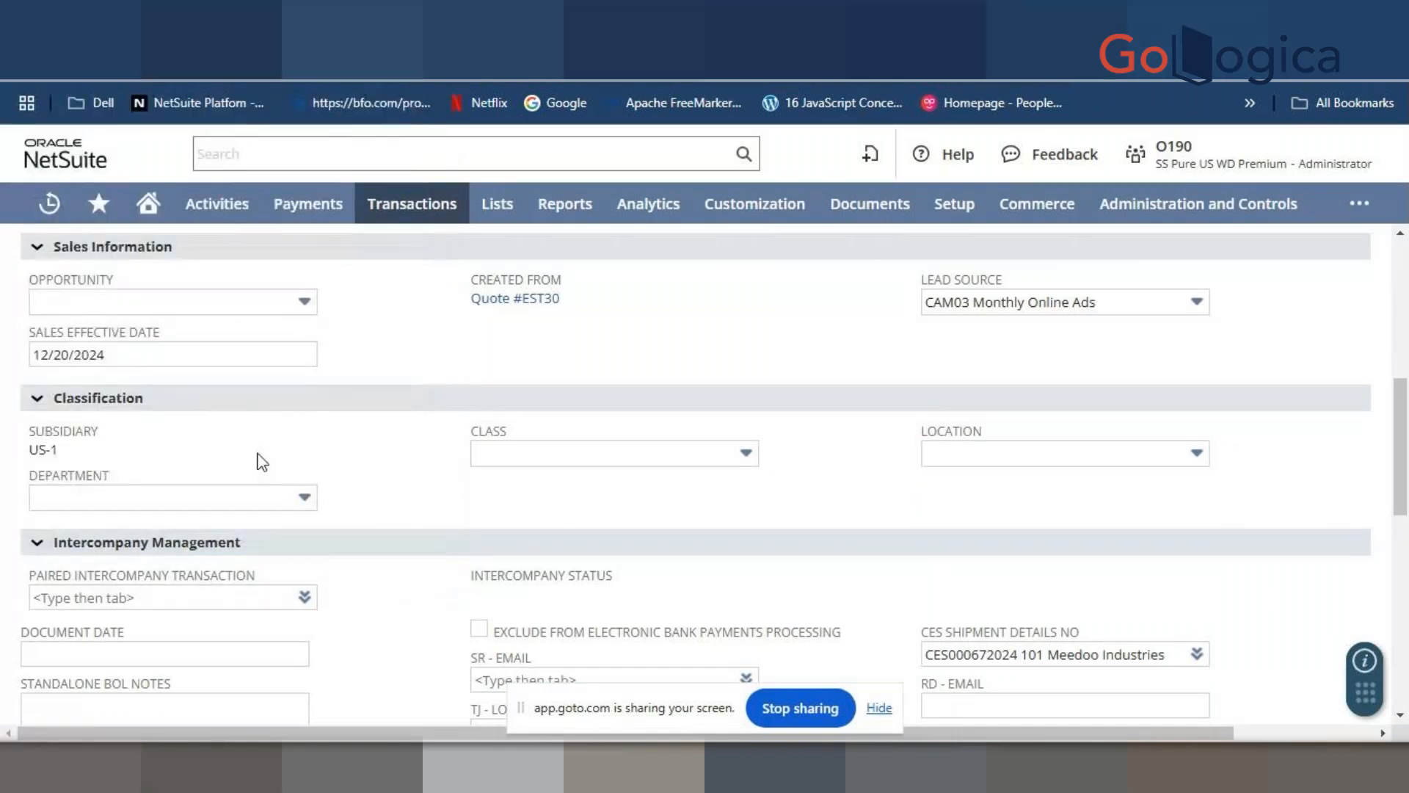
pyautogui.scroll(3, 268, 443)
pyautogui.scroll(3, 272, 449)
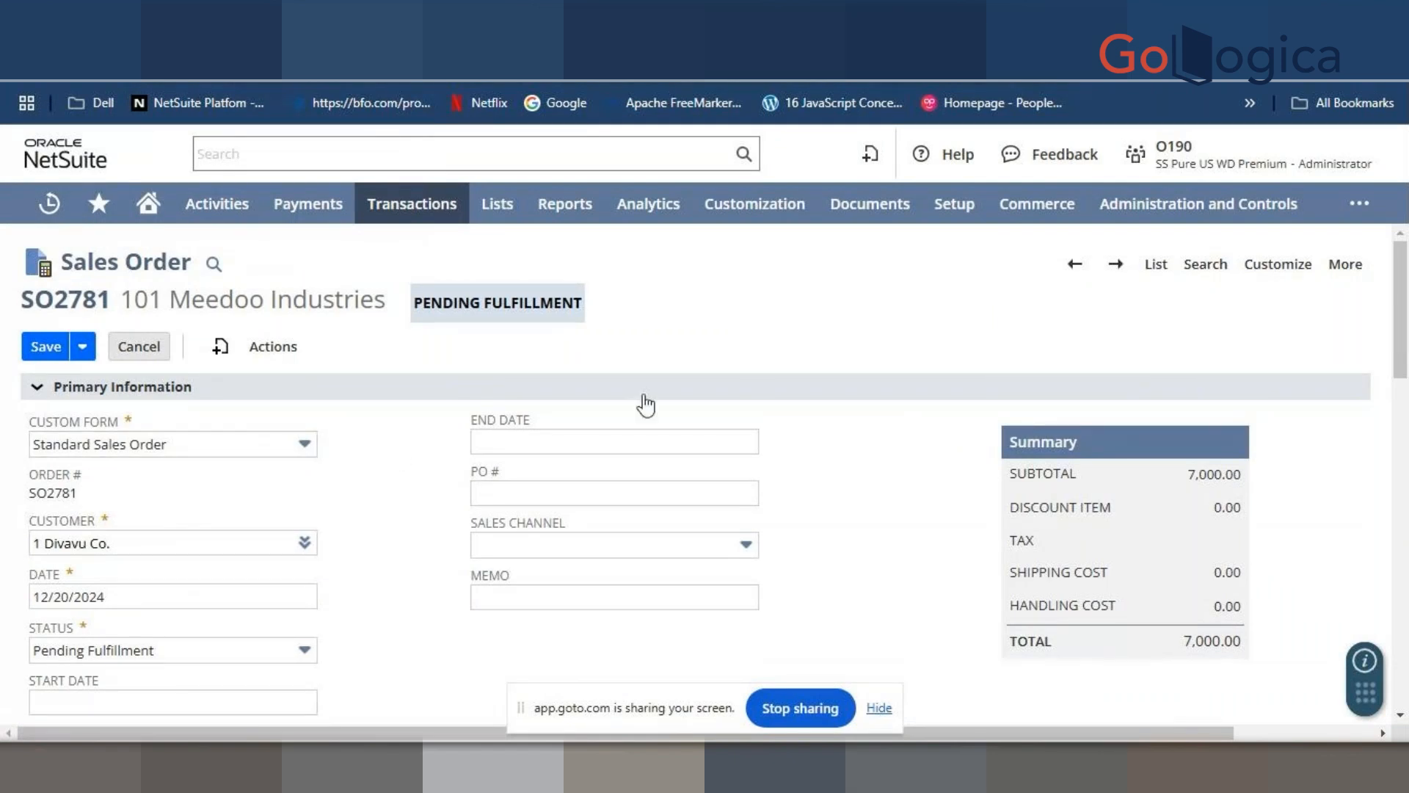
# - Open the list of scripted records from the scripting customization options
pyautogui.moveTo(749, 208)
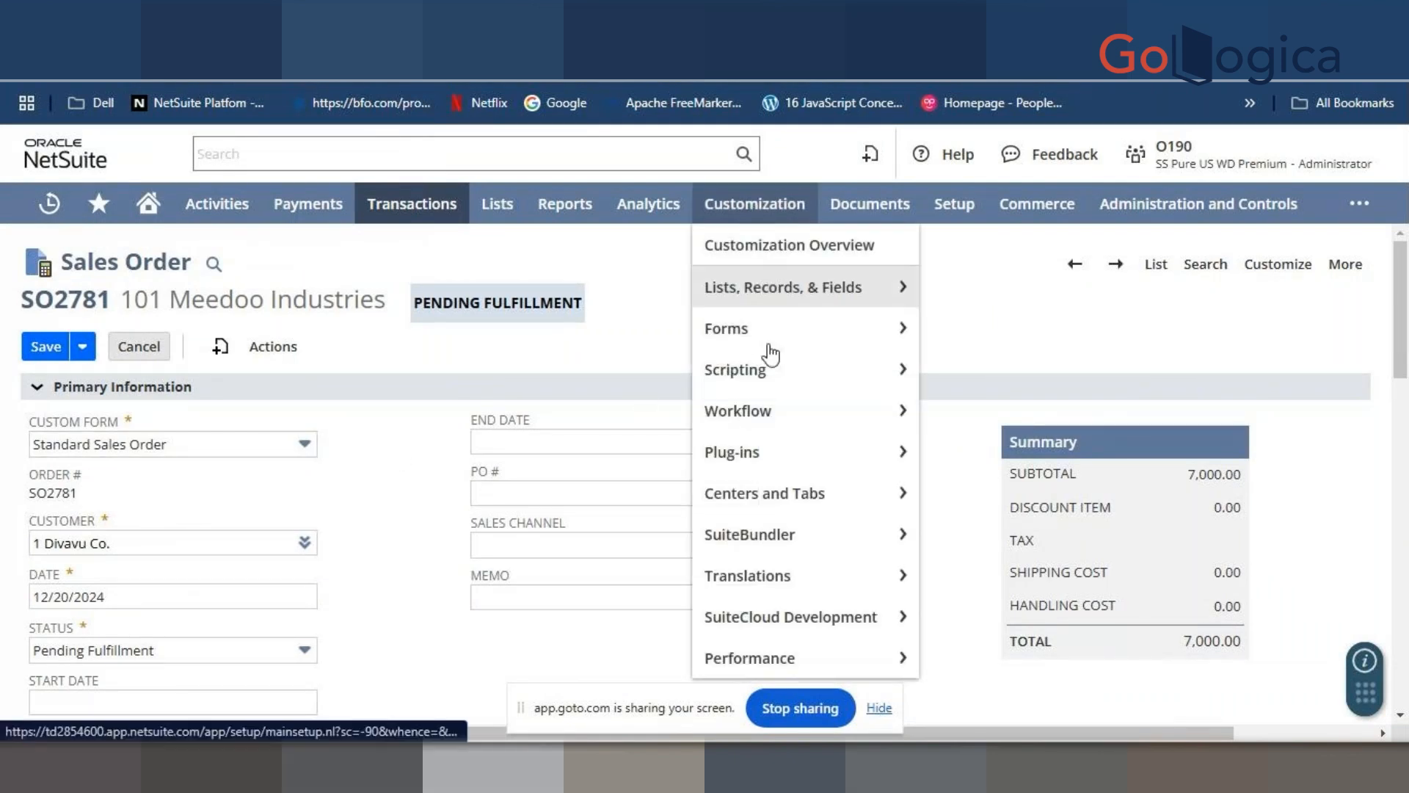
pyautogui.moveTo(769, 378)
pyautogui.moveTo(967, 376)
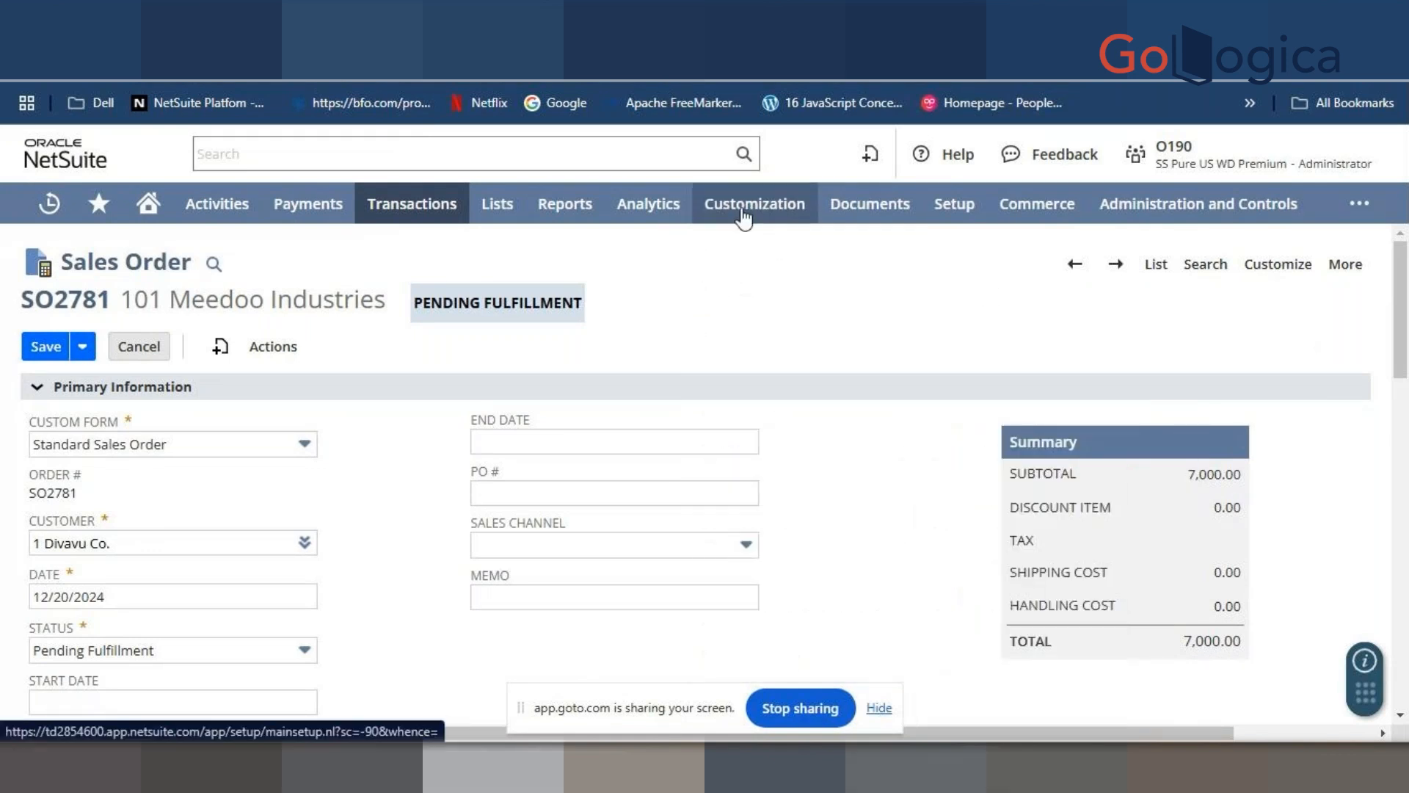
pyautogui.rightClick(999, 499)
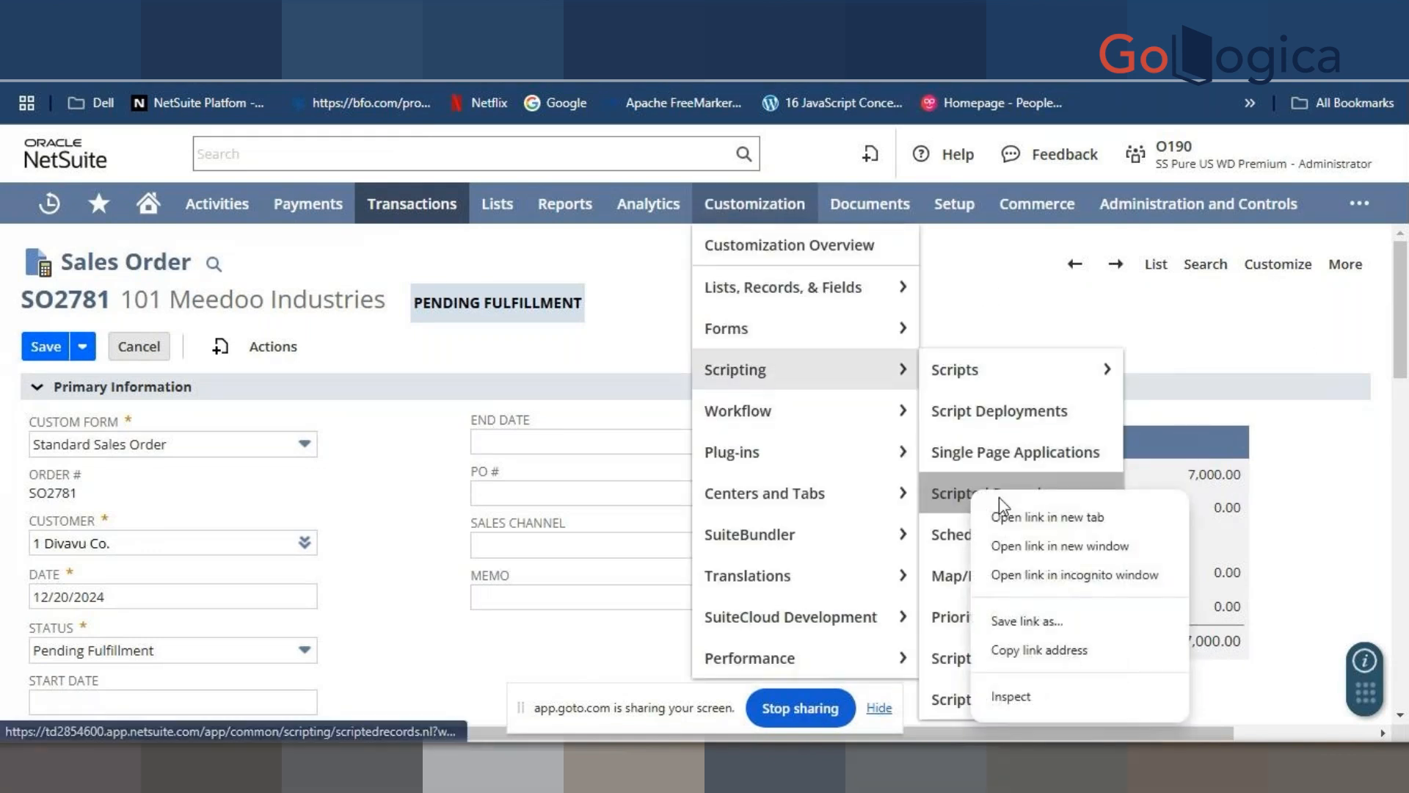
pyautogui.click(999, 493)
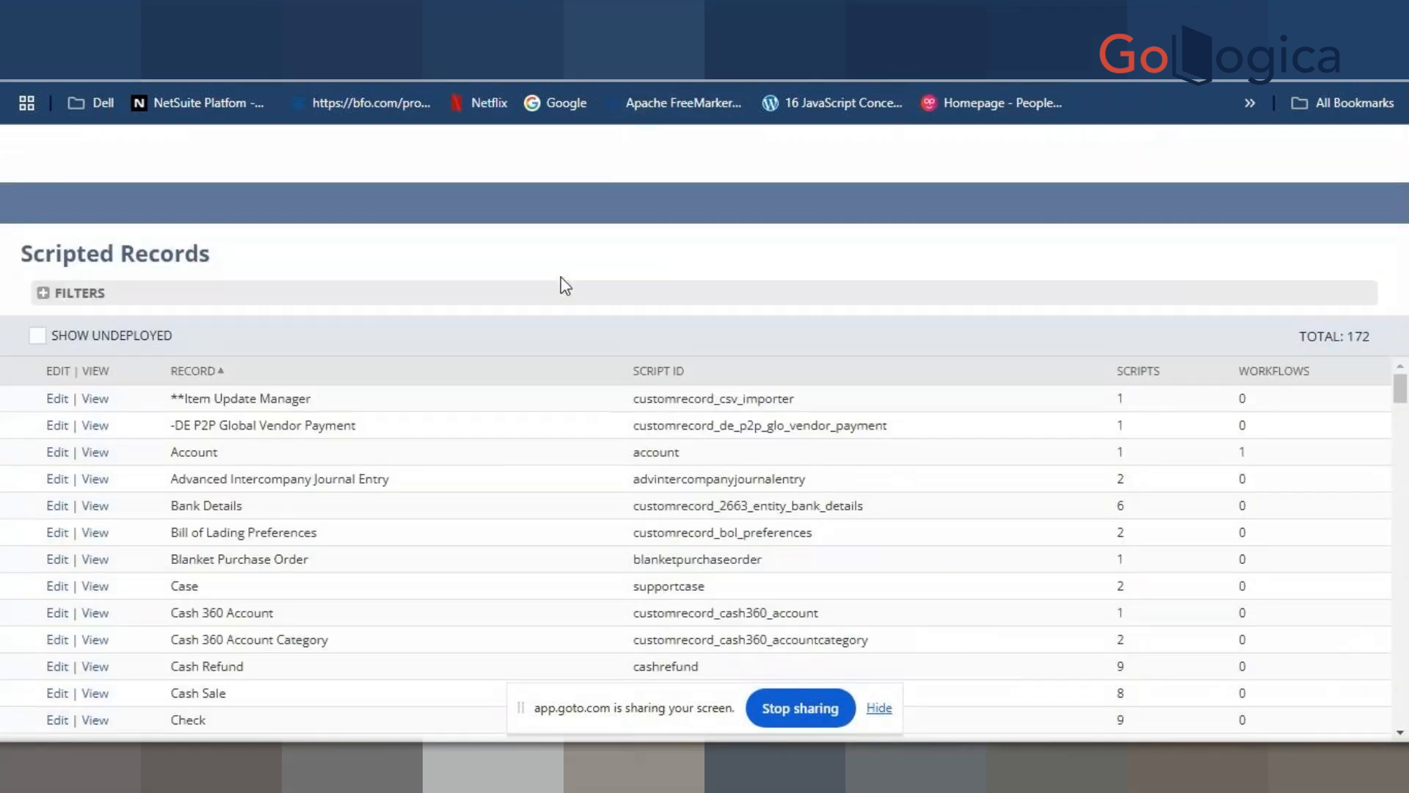
# - Find "sales" in the scripted records list and view the user event scripts deployed on the Sales Order record
pyautogui.hotkey('ctrl', 'f')
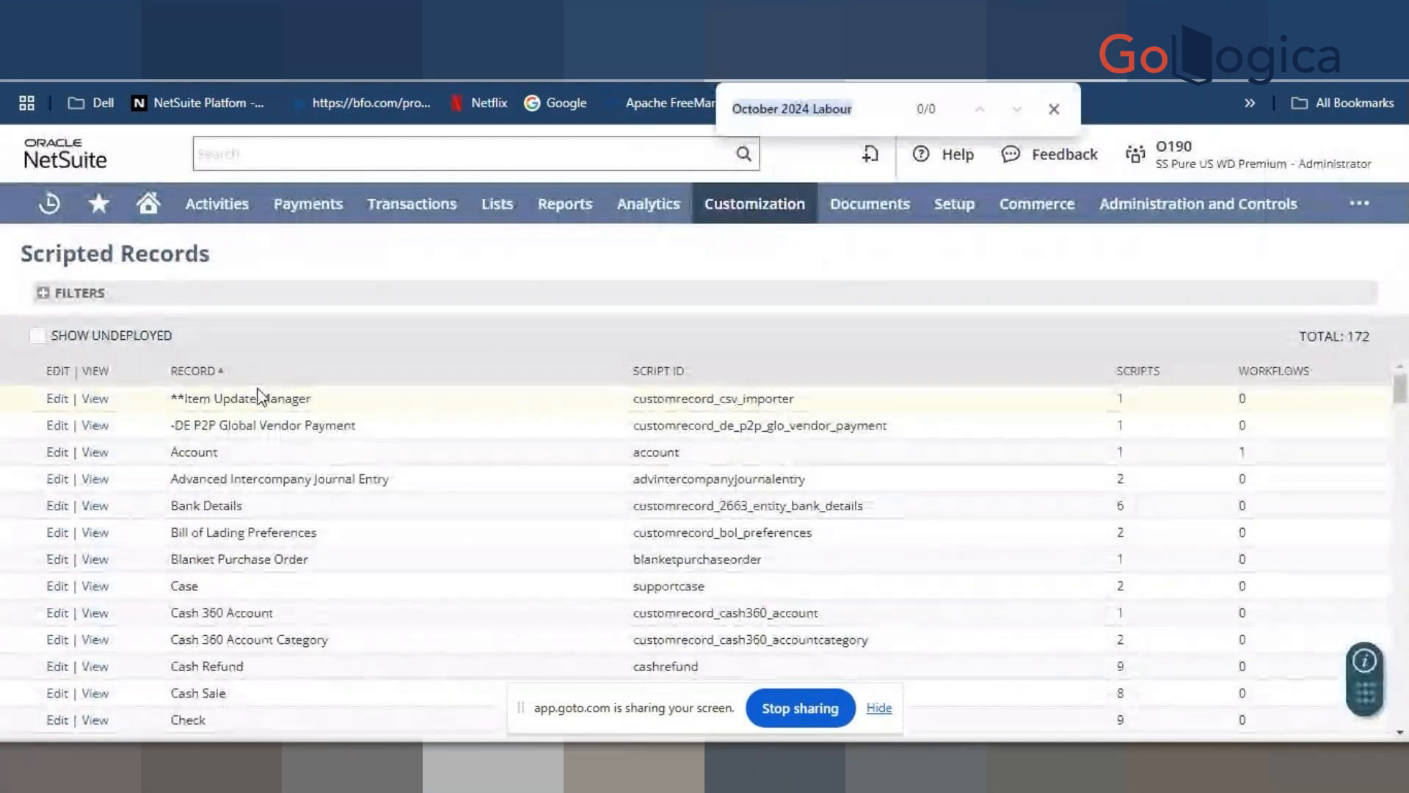
pyautogui.write('sale')
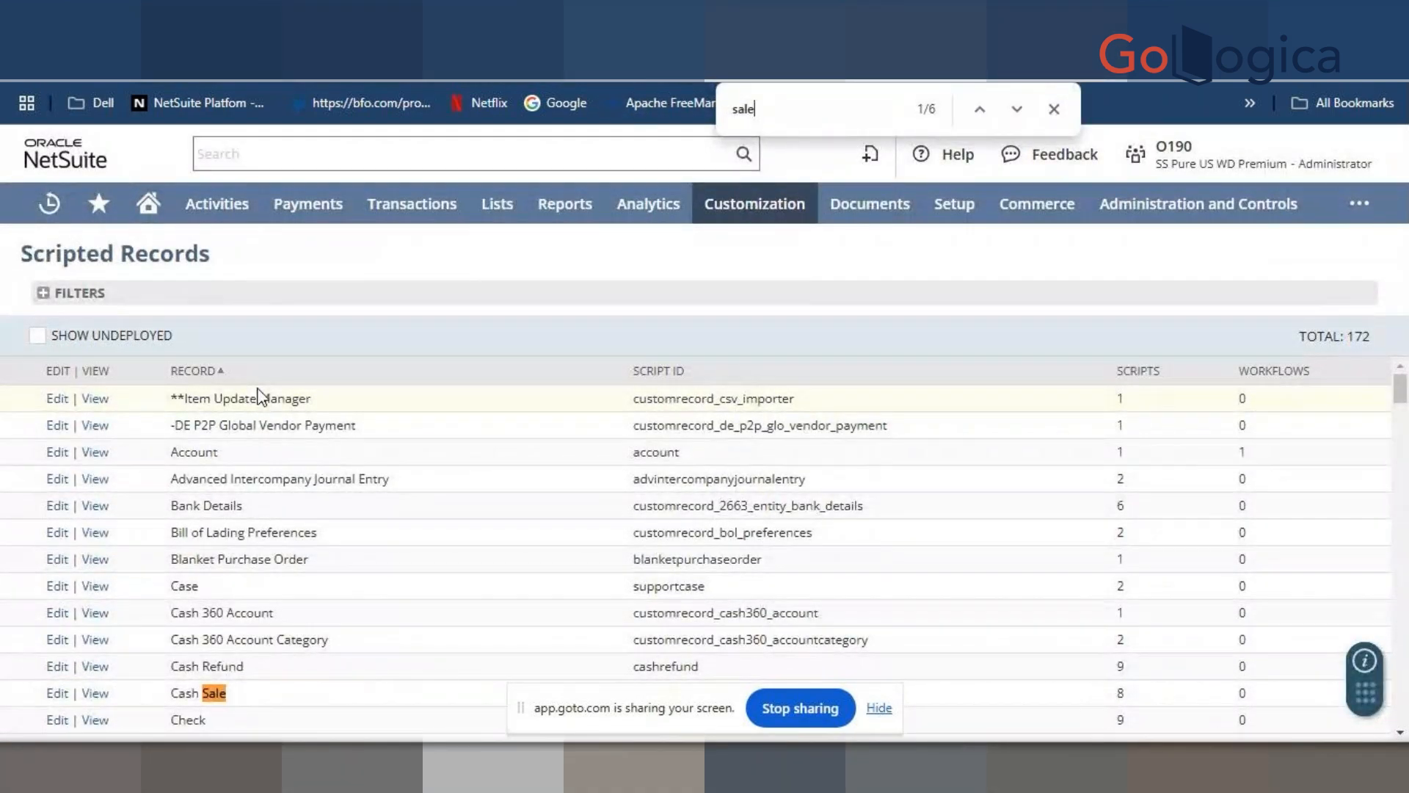
pyautogui.write('s')
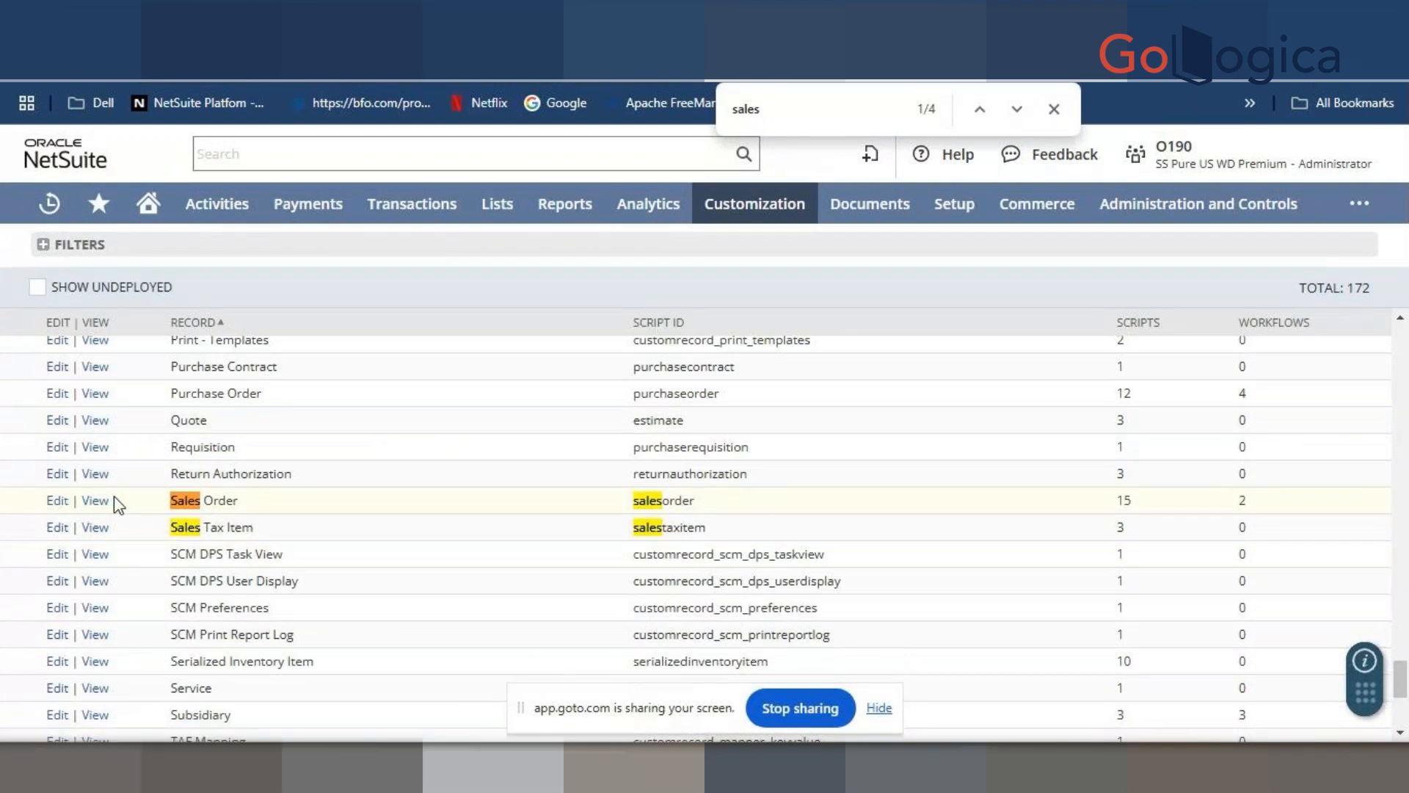
pyautogui.click(94, 501)
pyautogui.scroll(-2, 257, 499)
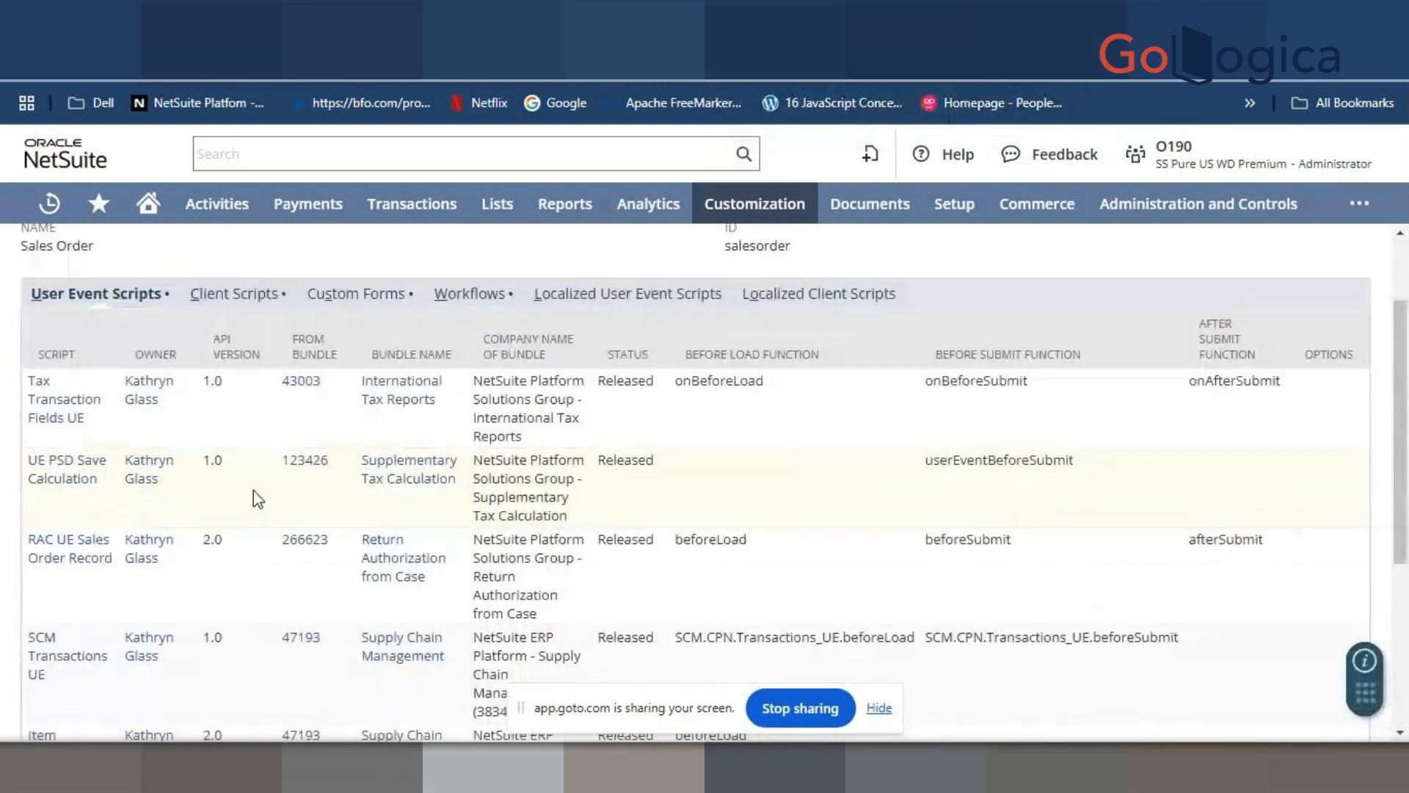
# - Review the user event scripts and client scripts deployed on the Sales Order record
pyautogui.scroll(-4, 257, 499)
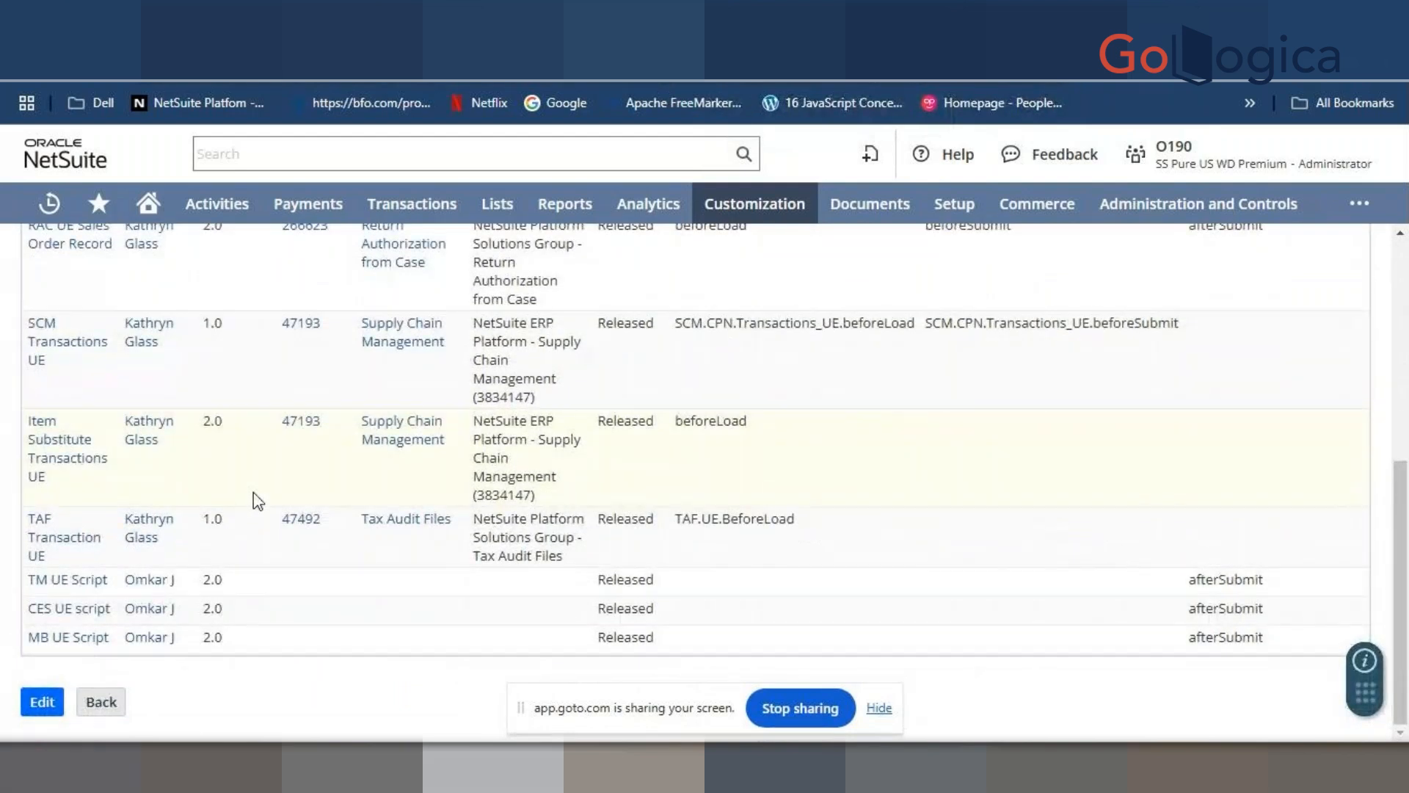
pyautogui.scroll(6, 256, 499)
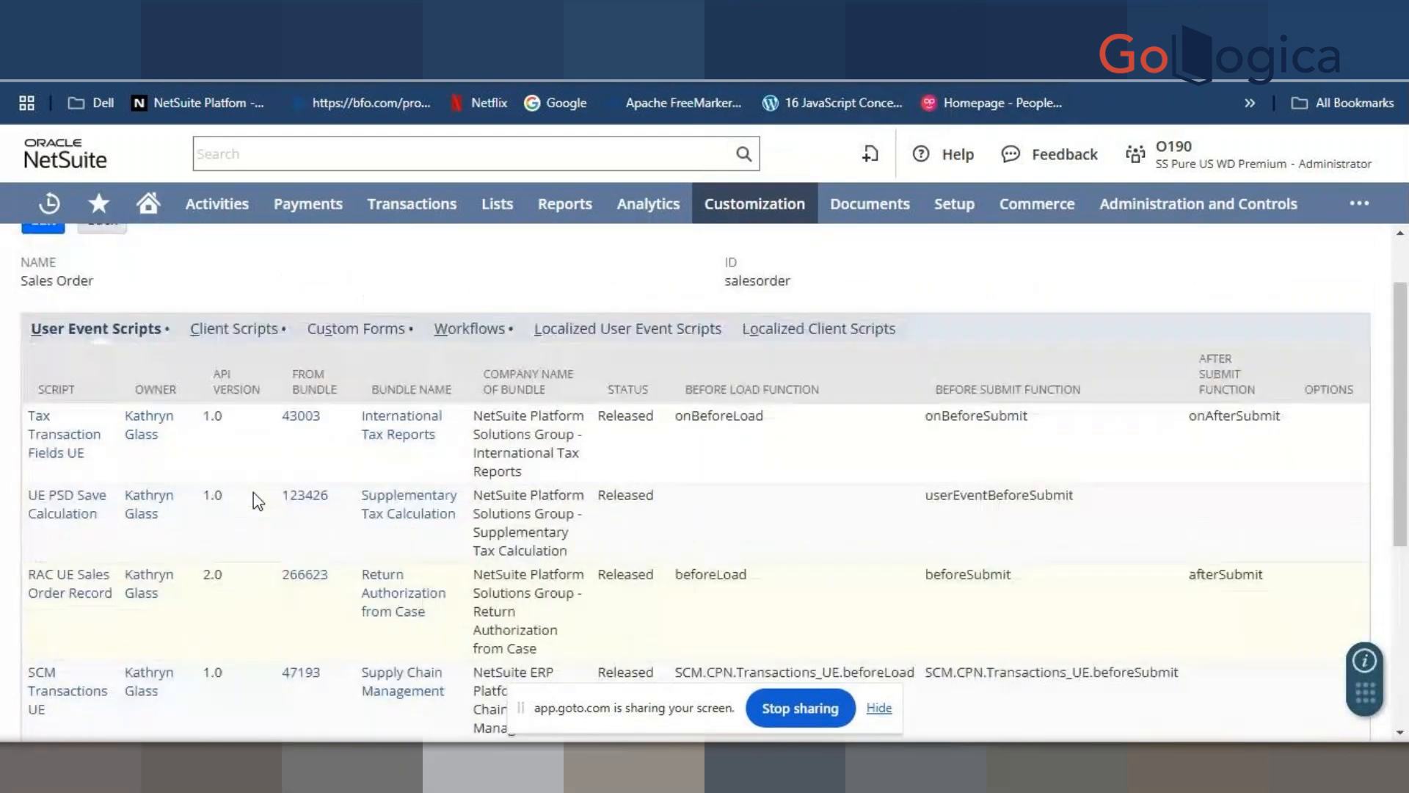
pyautogui.click(215, 416)
pyautogui.scroll(-3, 283, 487)
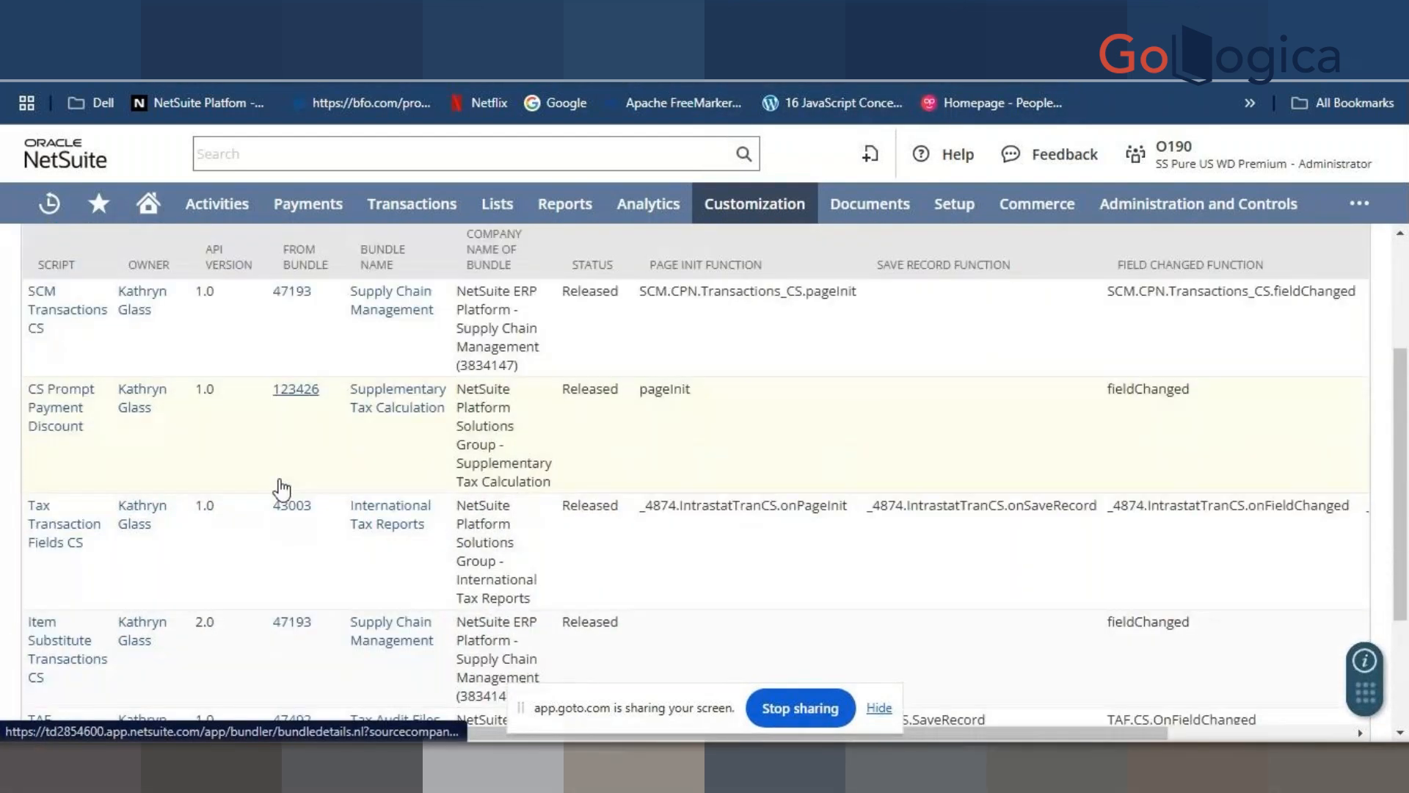
pyautogui.scroll(-3, 281, 488)
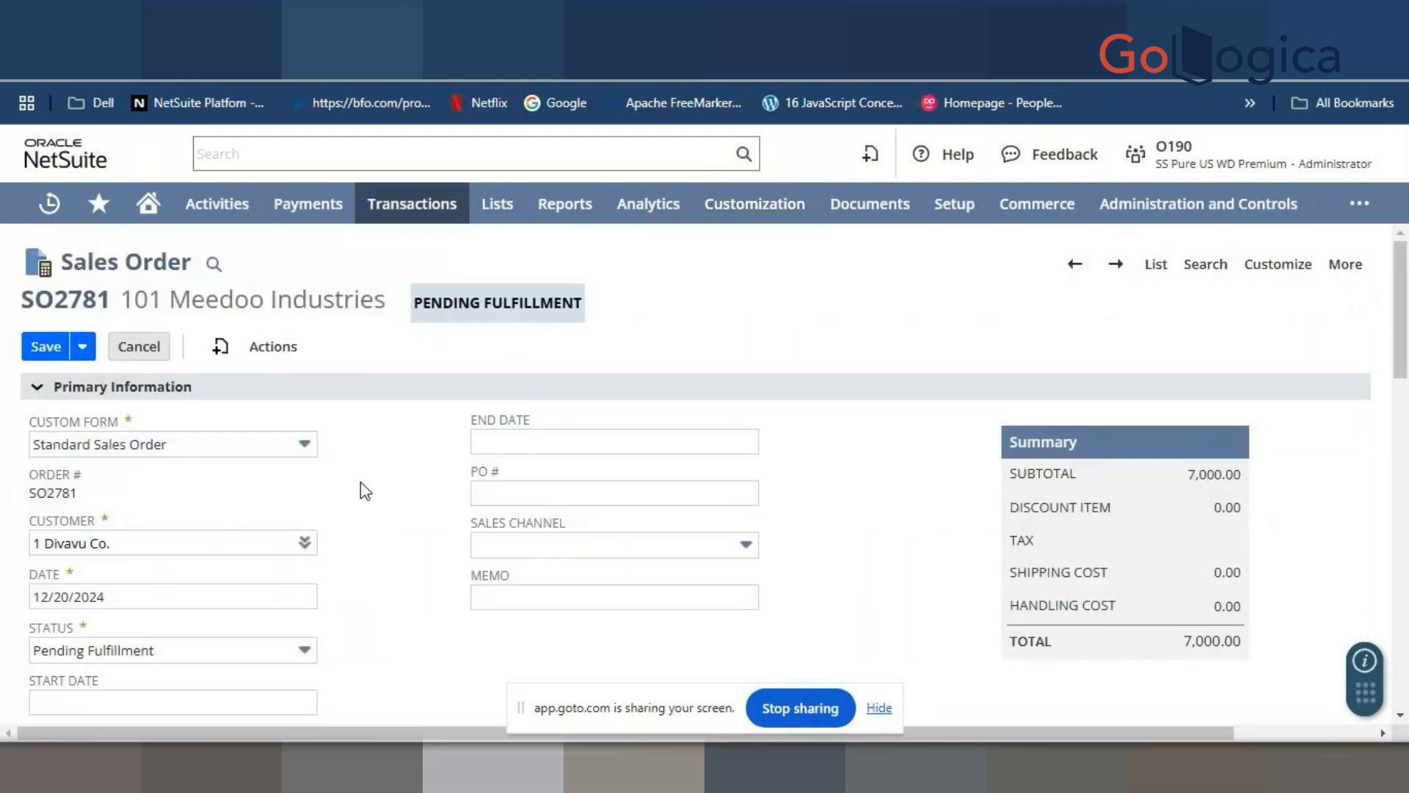
# - Check the location choices in the sales order's Classification section, dismissing the new location form
pyautogui.scroll(-6, 362, 488)
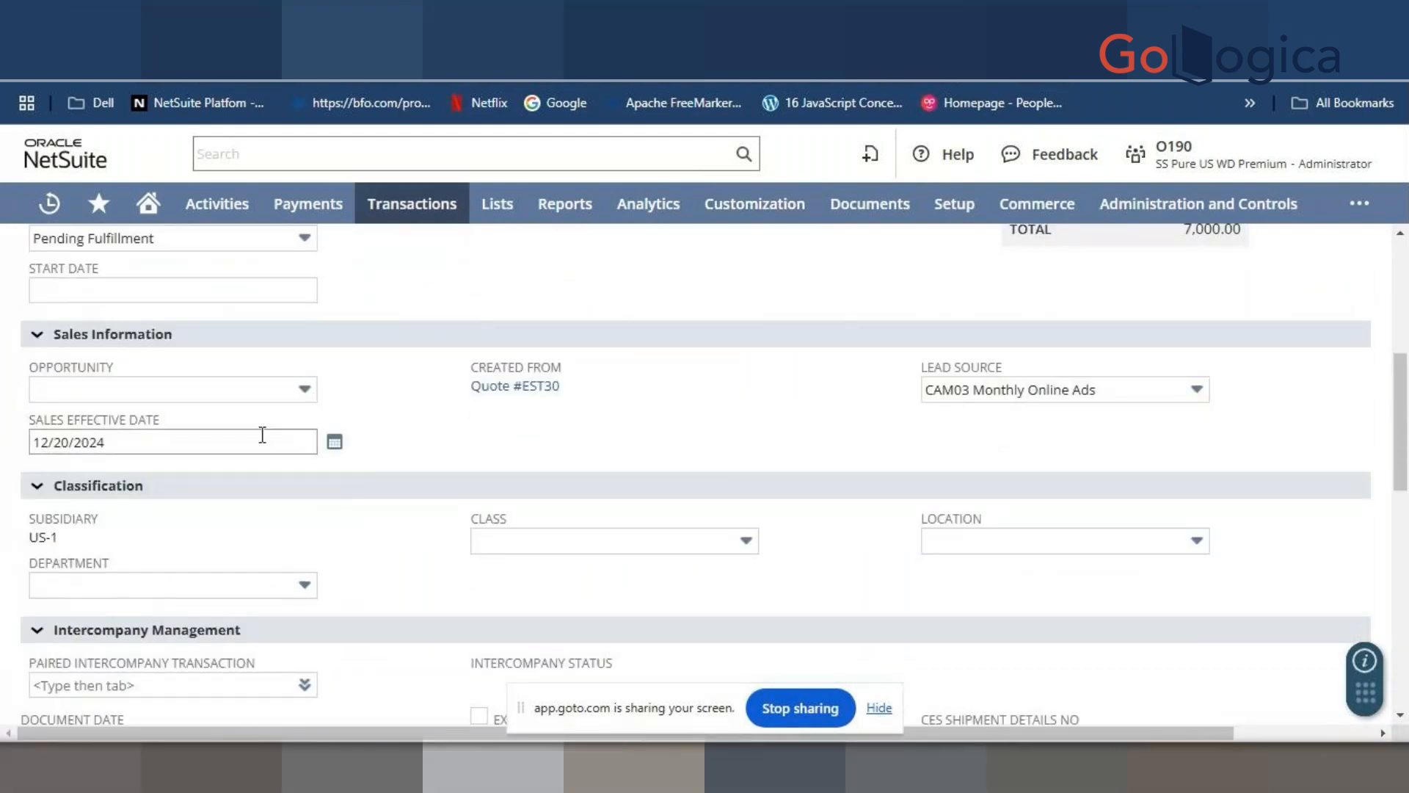
pyautogui.click(975, 541)
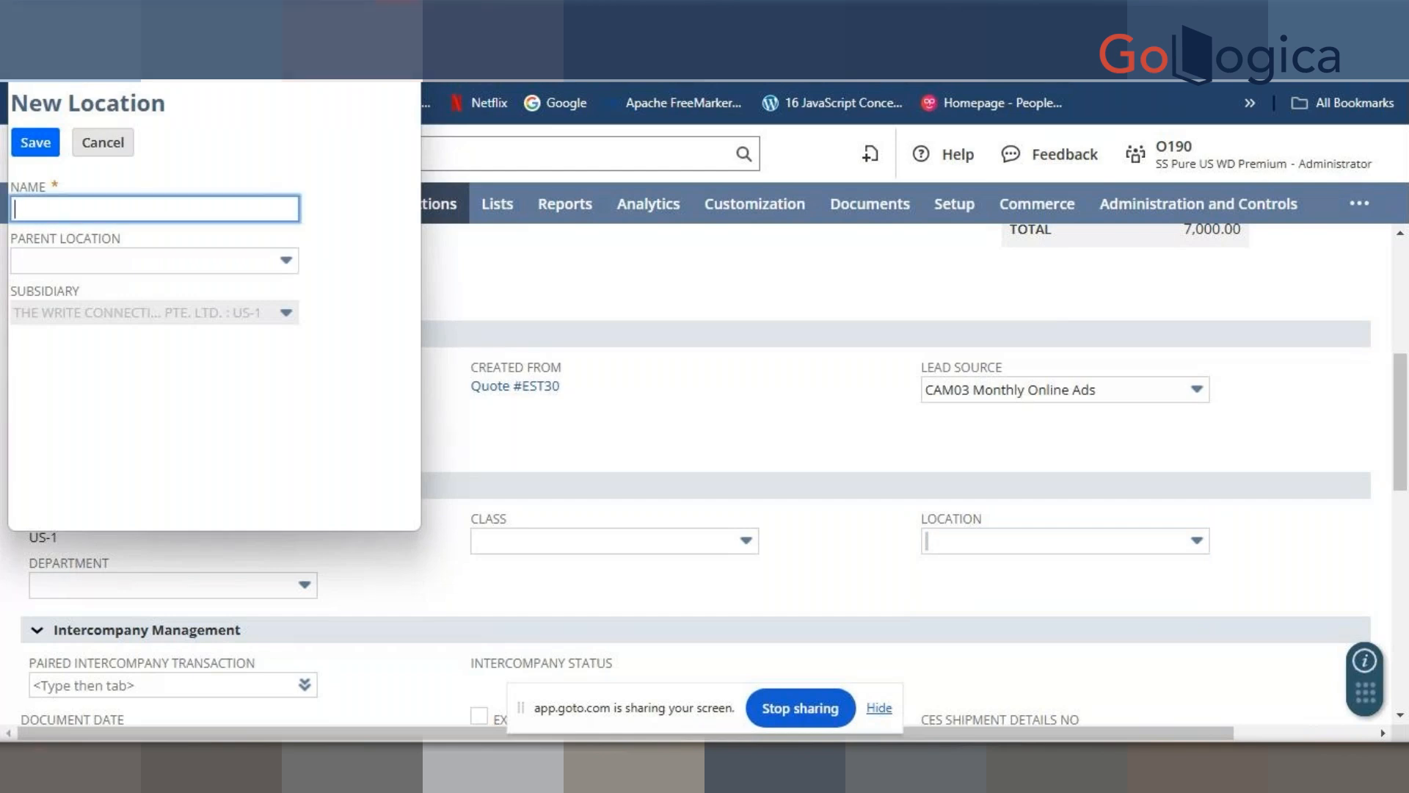
pyautogui.click(400, 15)
pyautogui.click(422, 412)
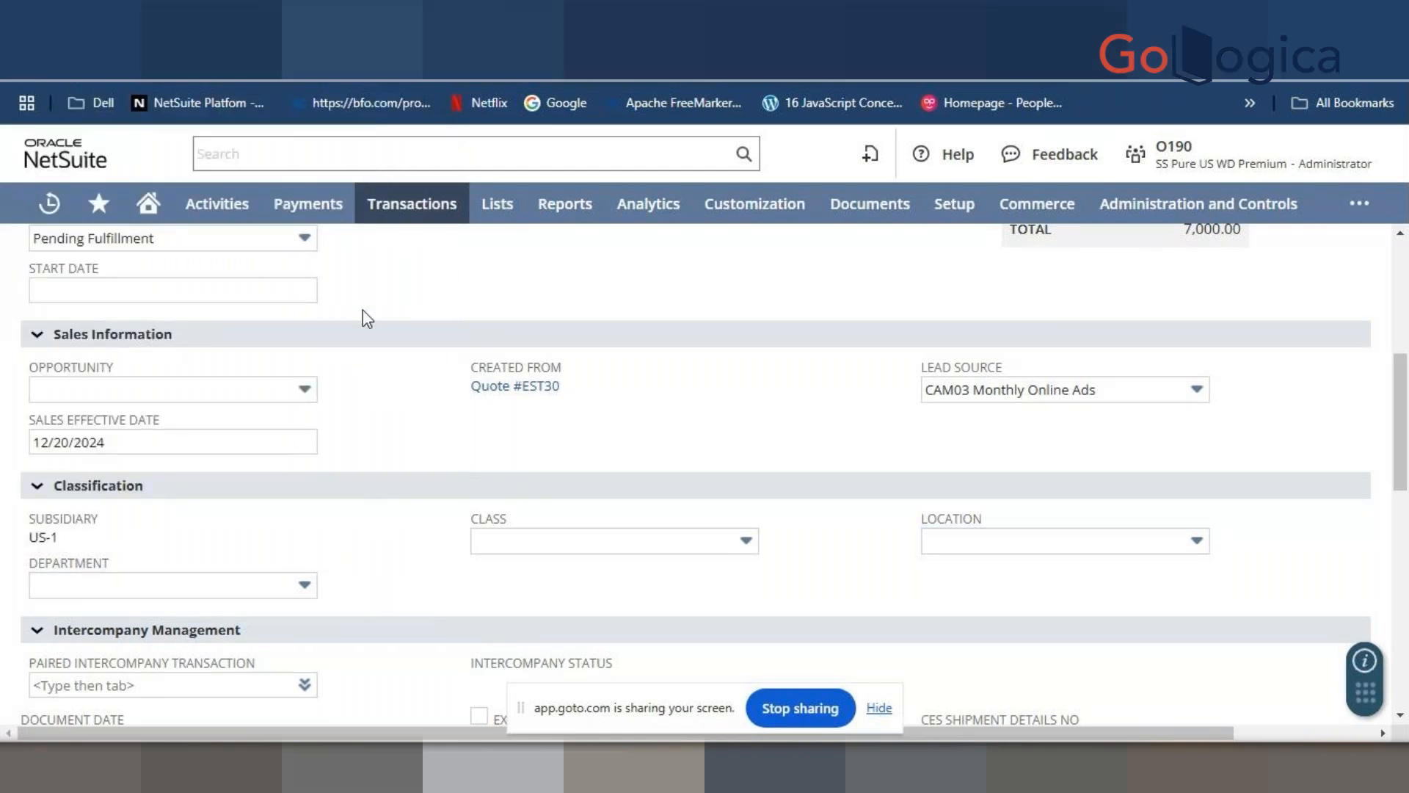
pyautogui.scroll(6, 409, 365)
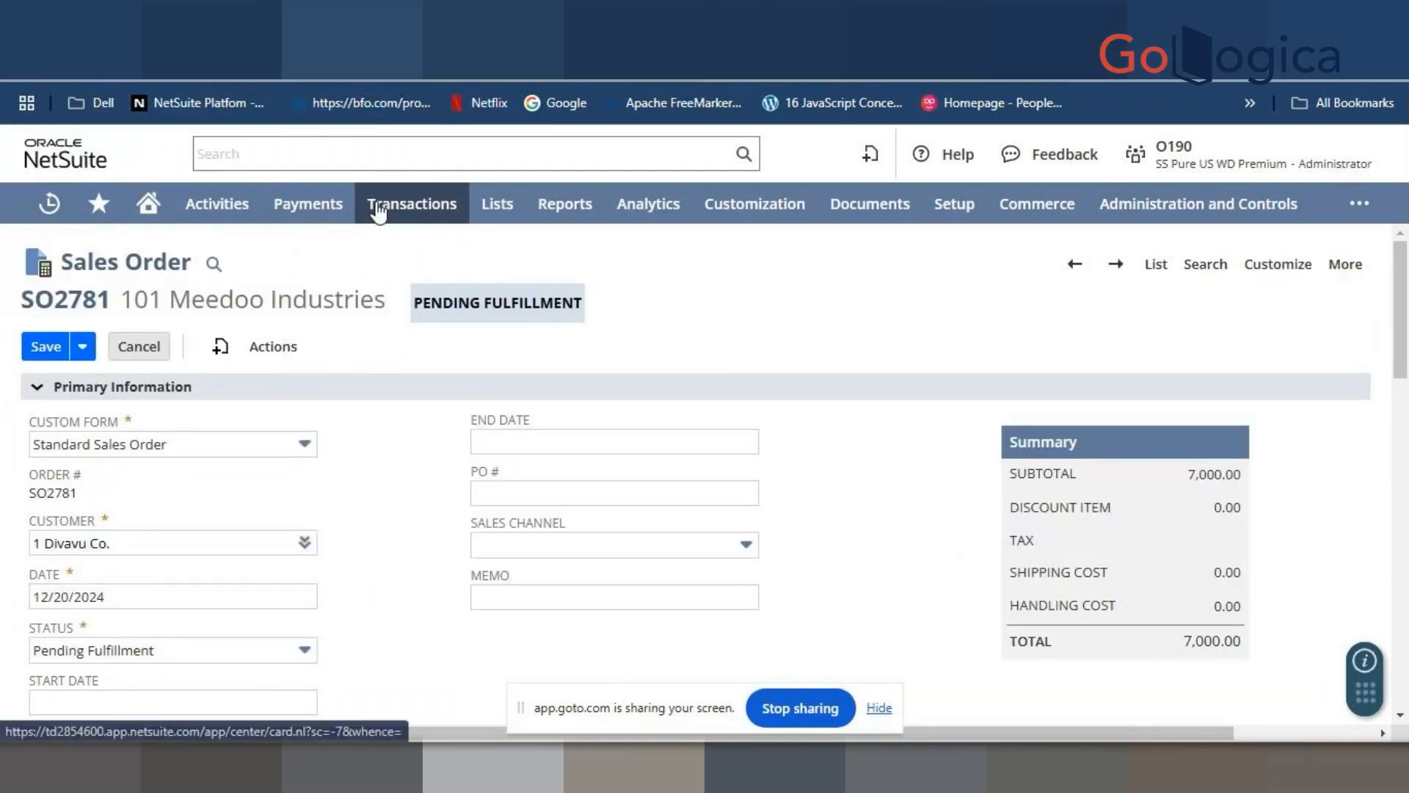
# - Open the Divavu Co. customer record and start a new saved customer search in a separate browser tab
pyautogui.moveTo(409, 204)
pyautogui.moveTo(418, 391)
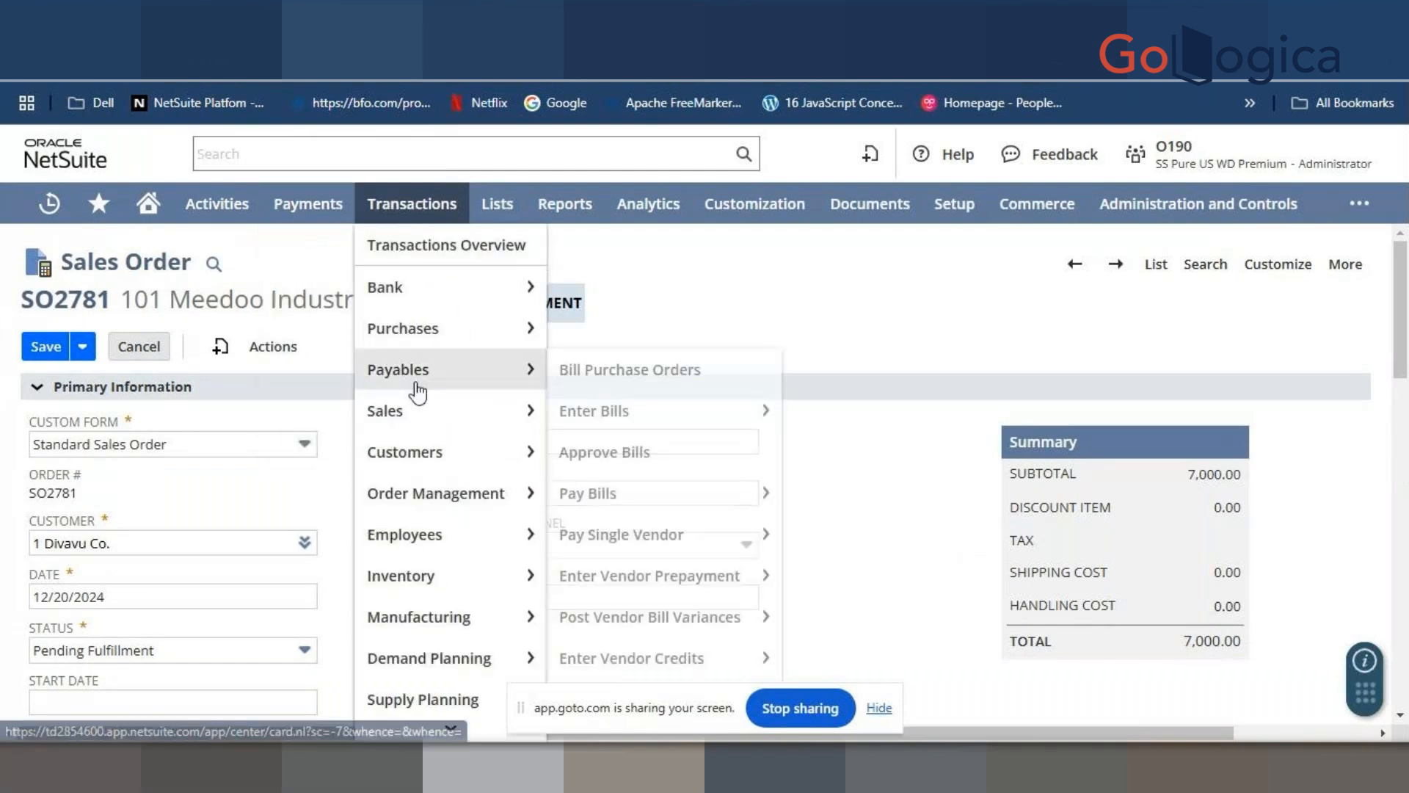
pyautogui.moveTo(624, 250)
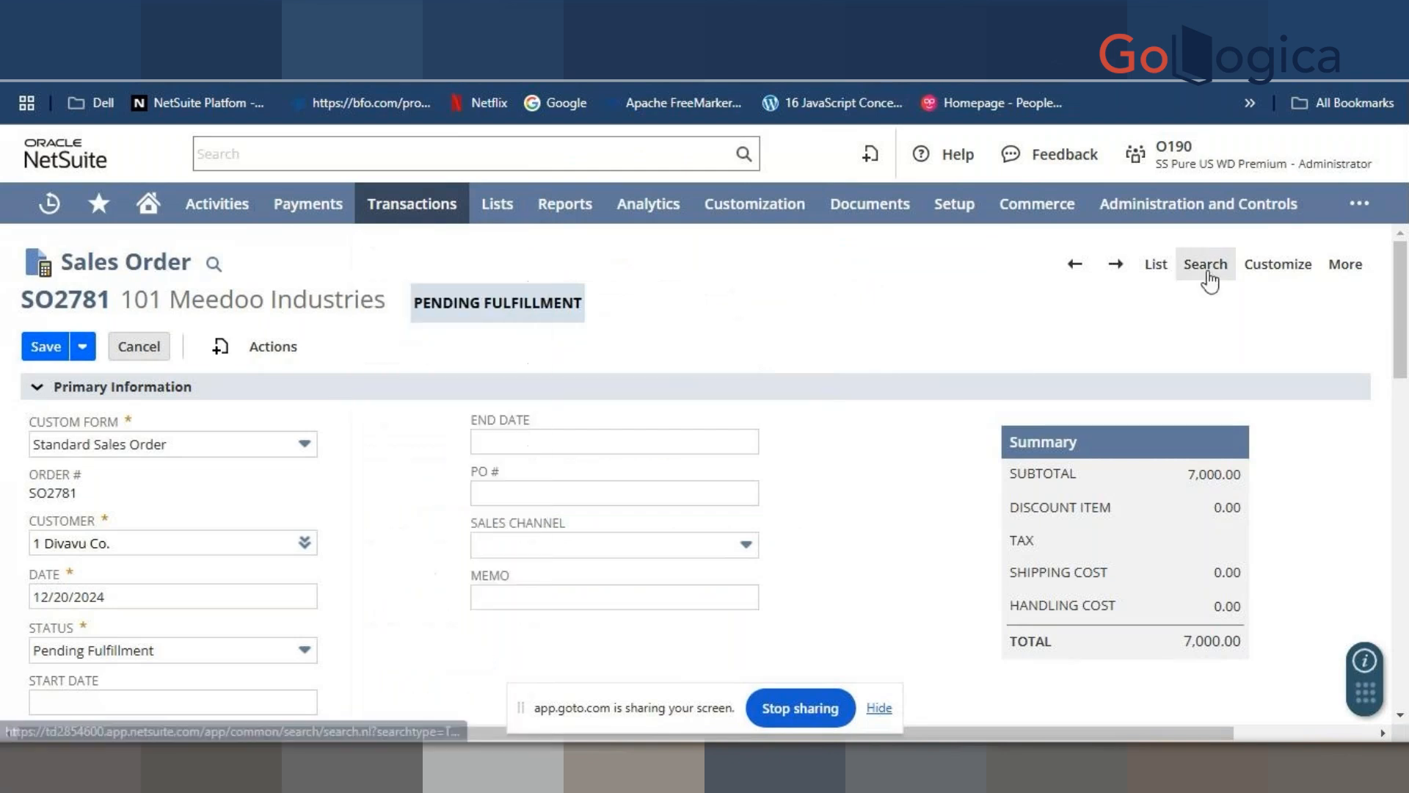
pyautogui.click(334, 547)
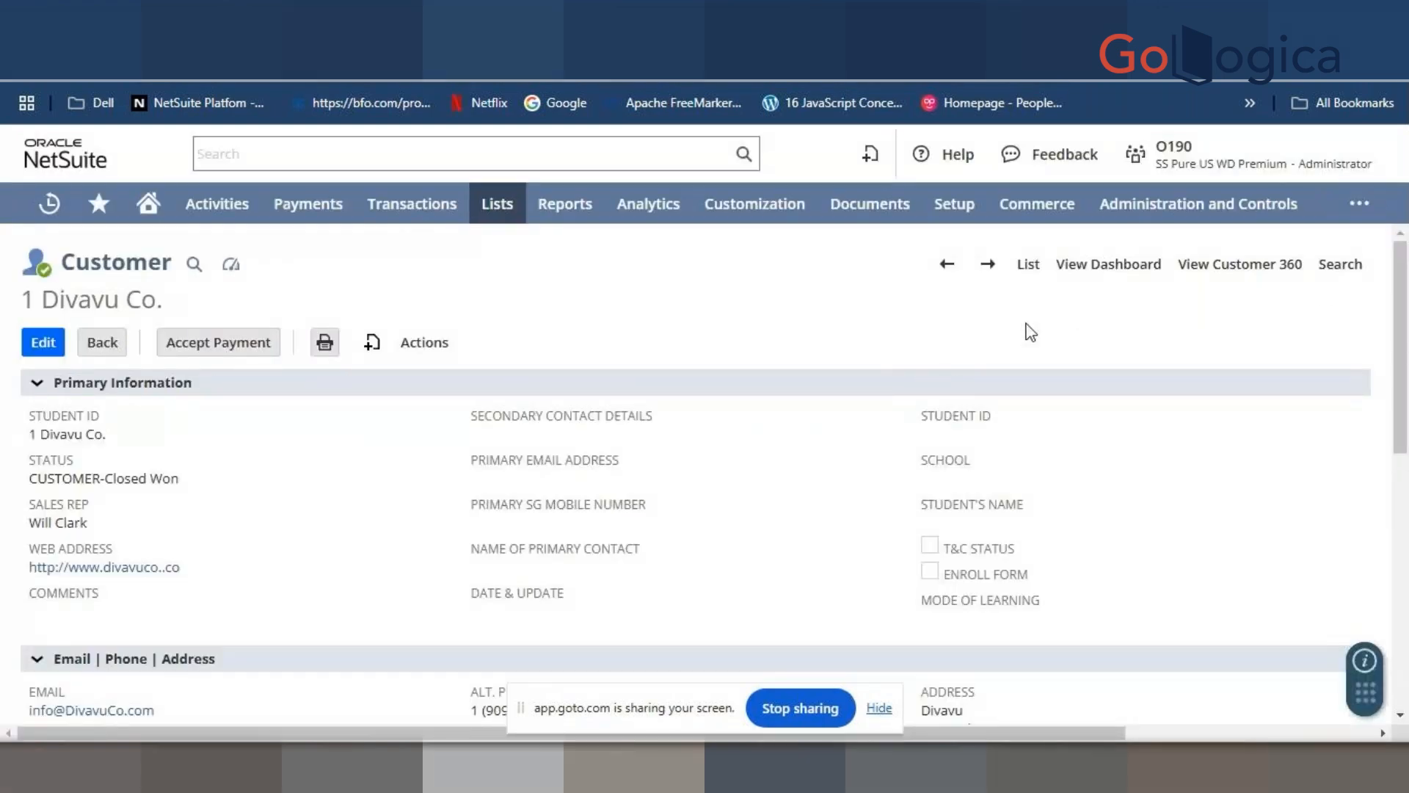
pyautogui.rightClick(1340, 273)
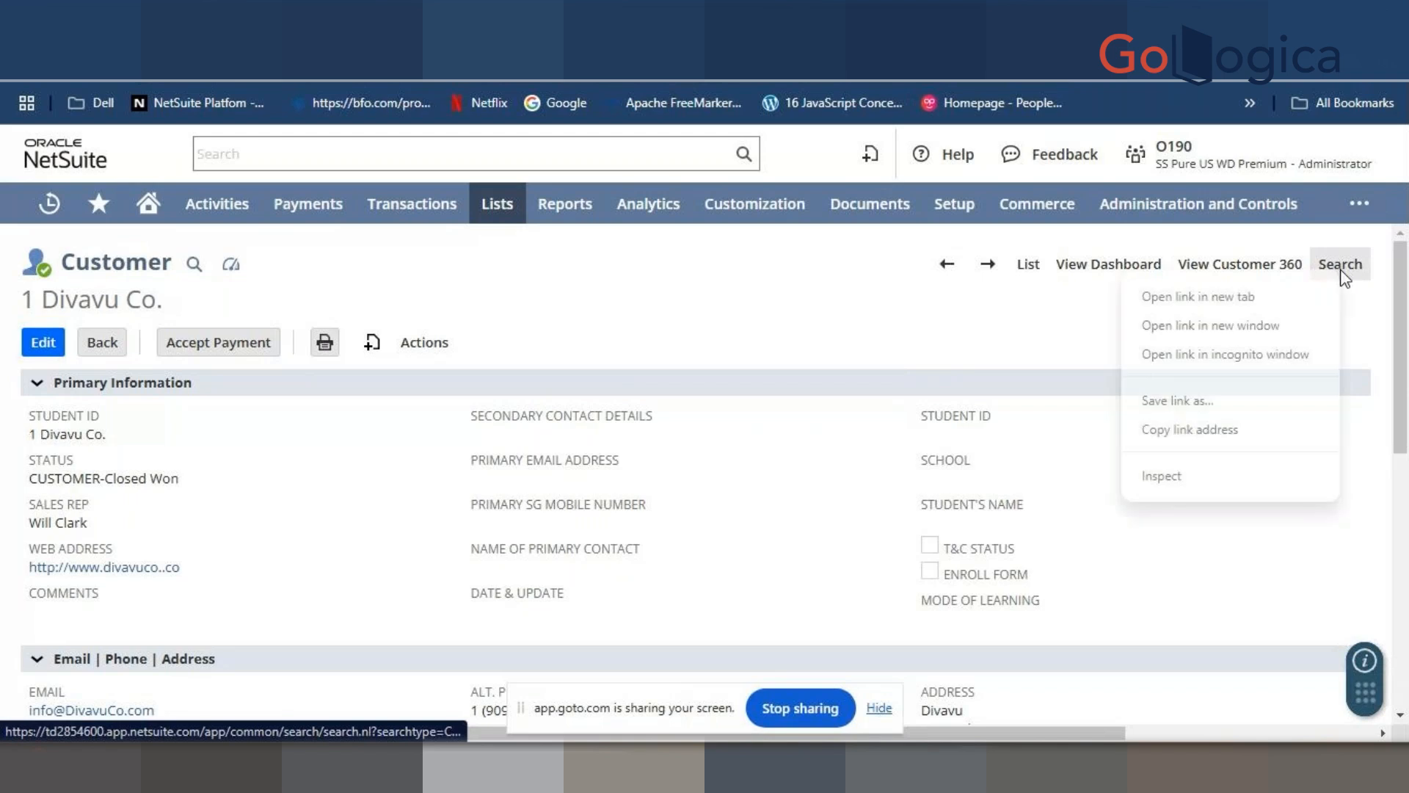
pyautogui.click(1307, 300)
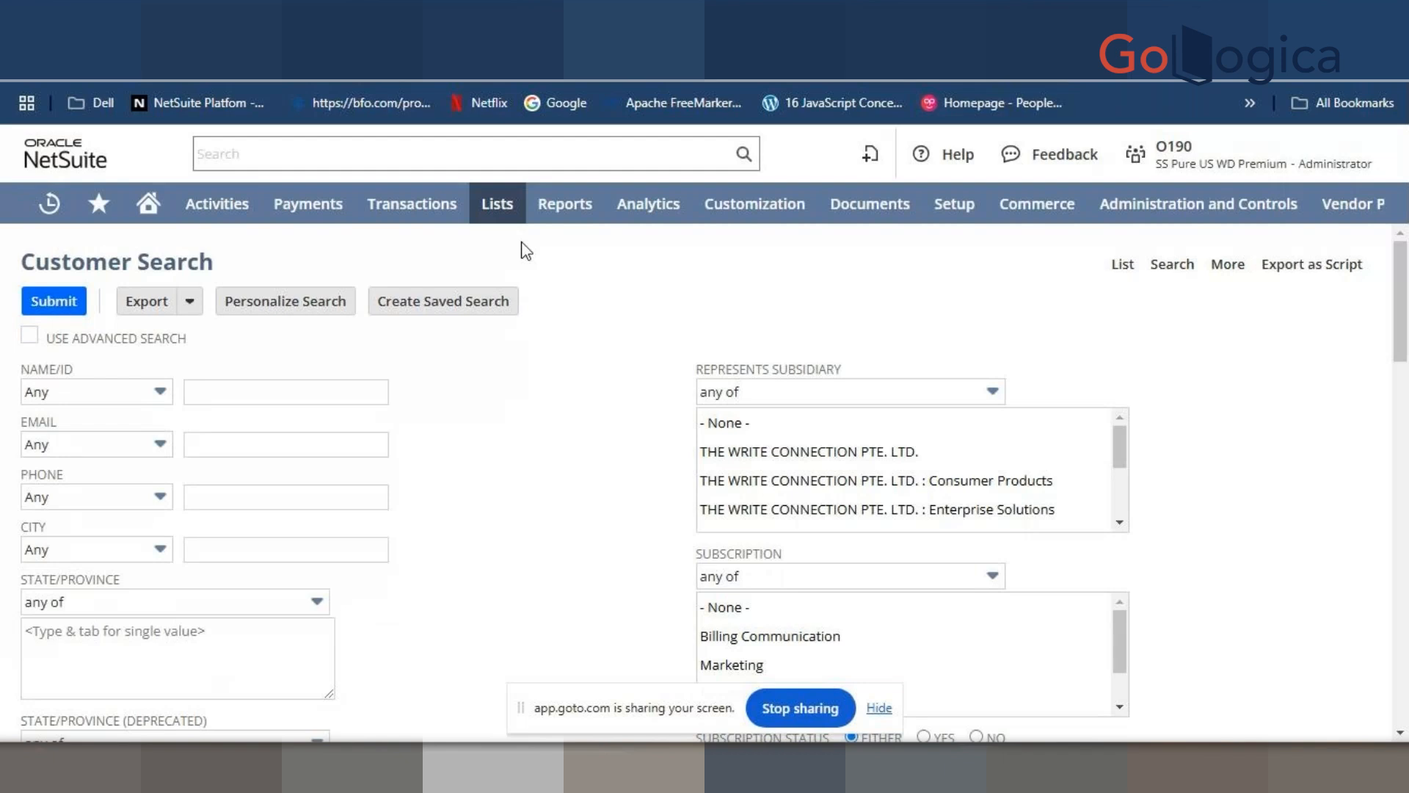
pyautogui.click(455, 308)
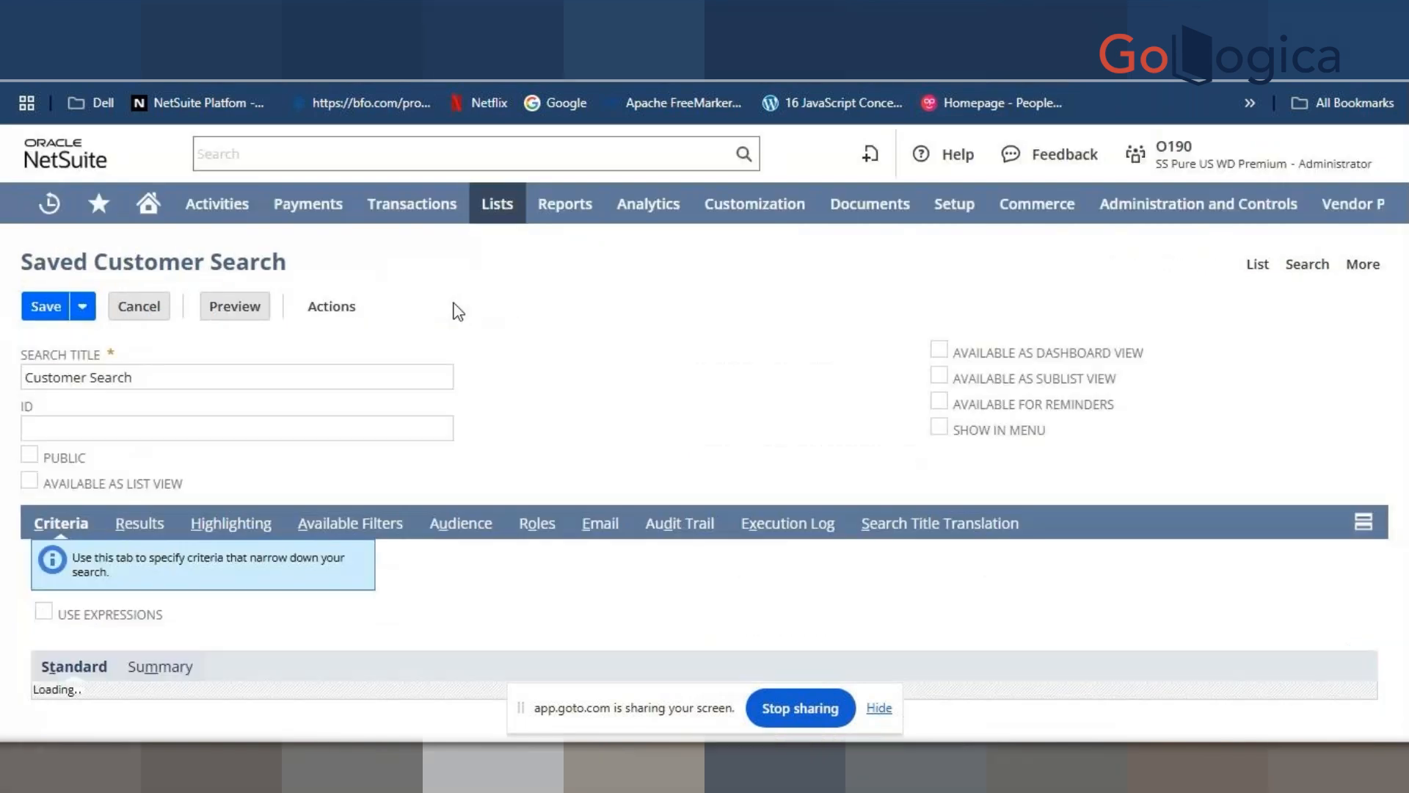
# - Look through the saved search's criteria filters for a subsidiary field, checking the "Sub of" and "Parent Customer Fields..." entries
pyautogui.scroll(-3, 538, 368)
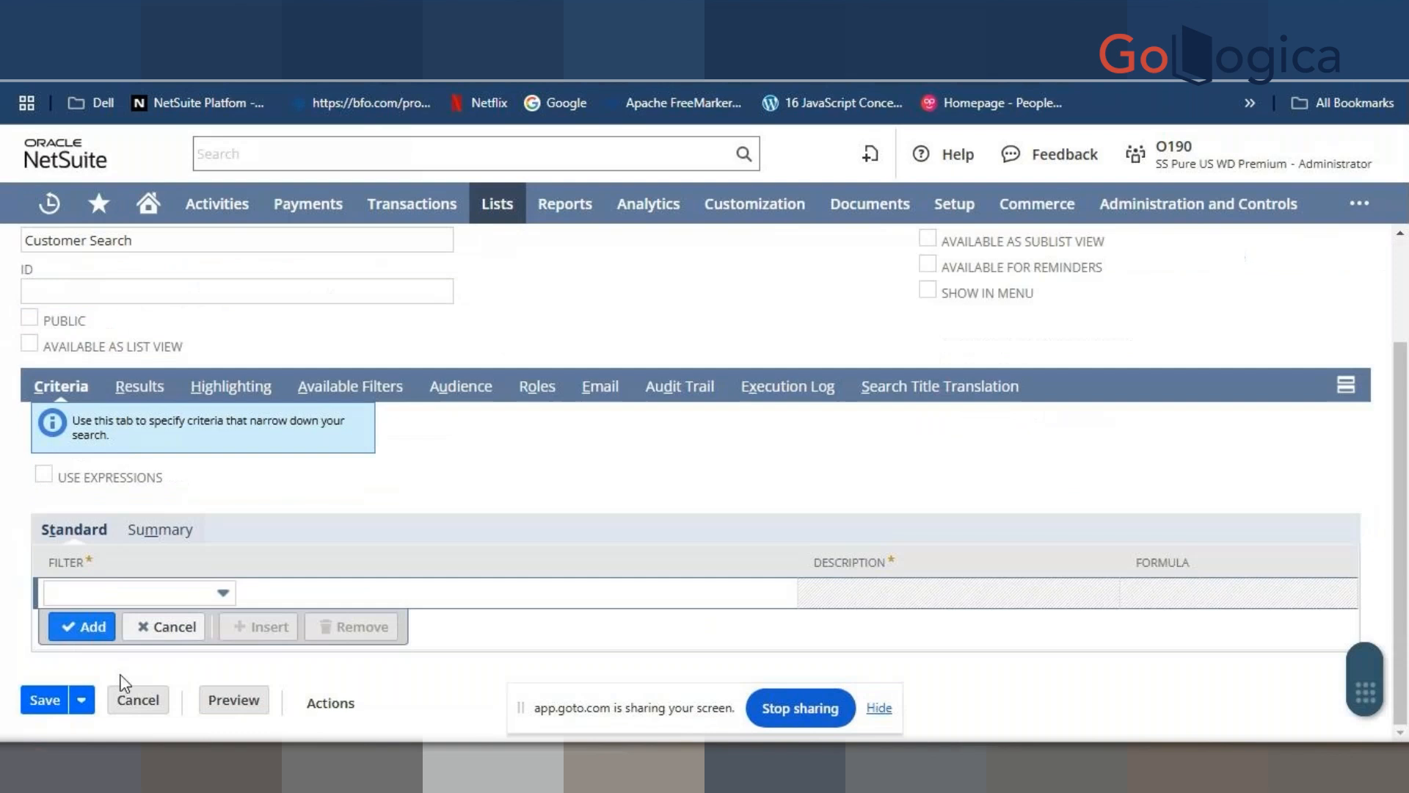
pyautogui.click(120, 592)
pyautogui.write('Sub of')
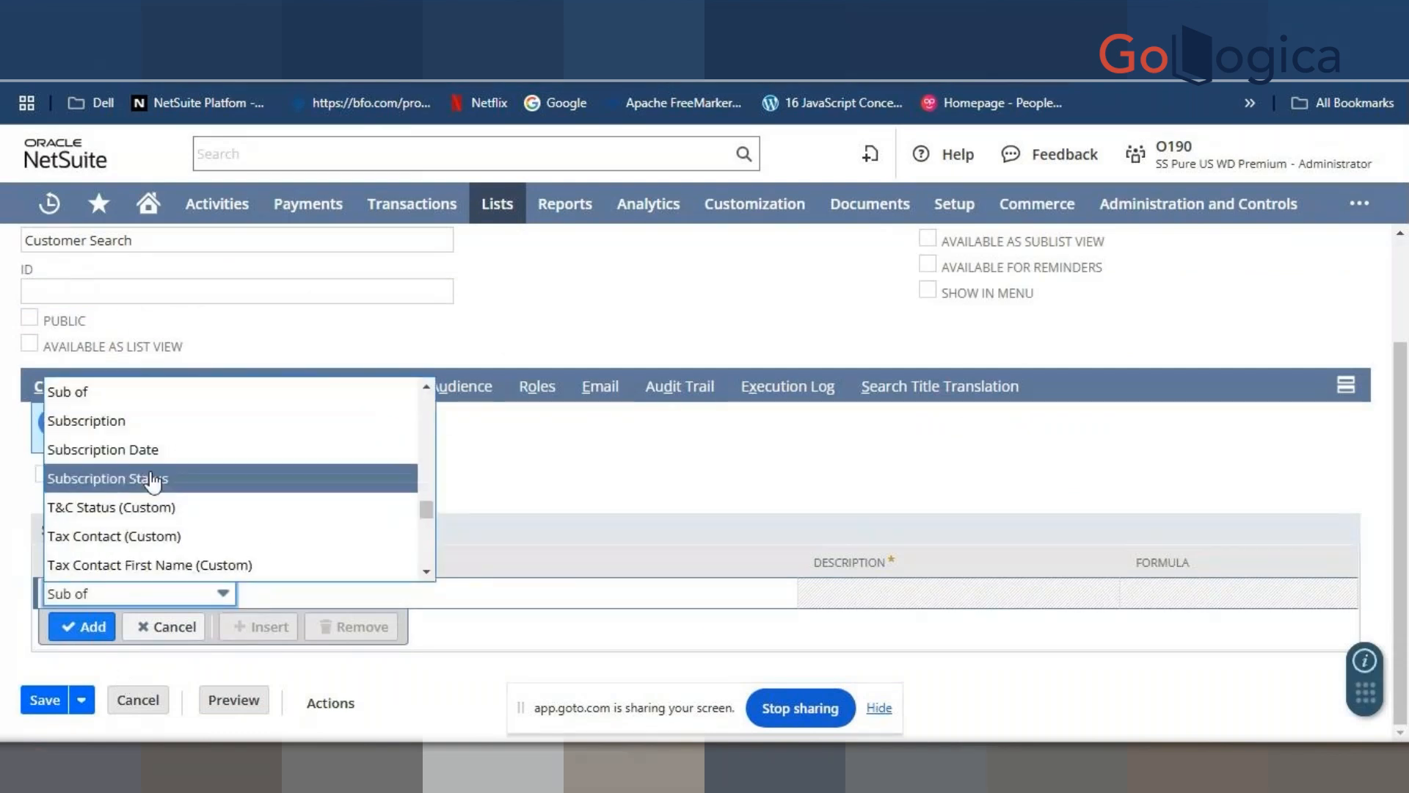
pyautogui.scroll(-3, 150, 488)
pyautogui.scroll(-2, 159, 490)
pyautogui.scroll(6, 159, 490)
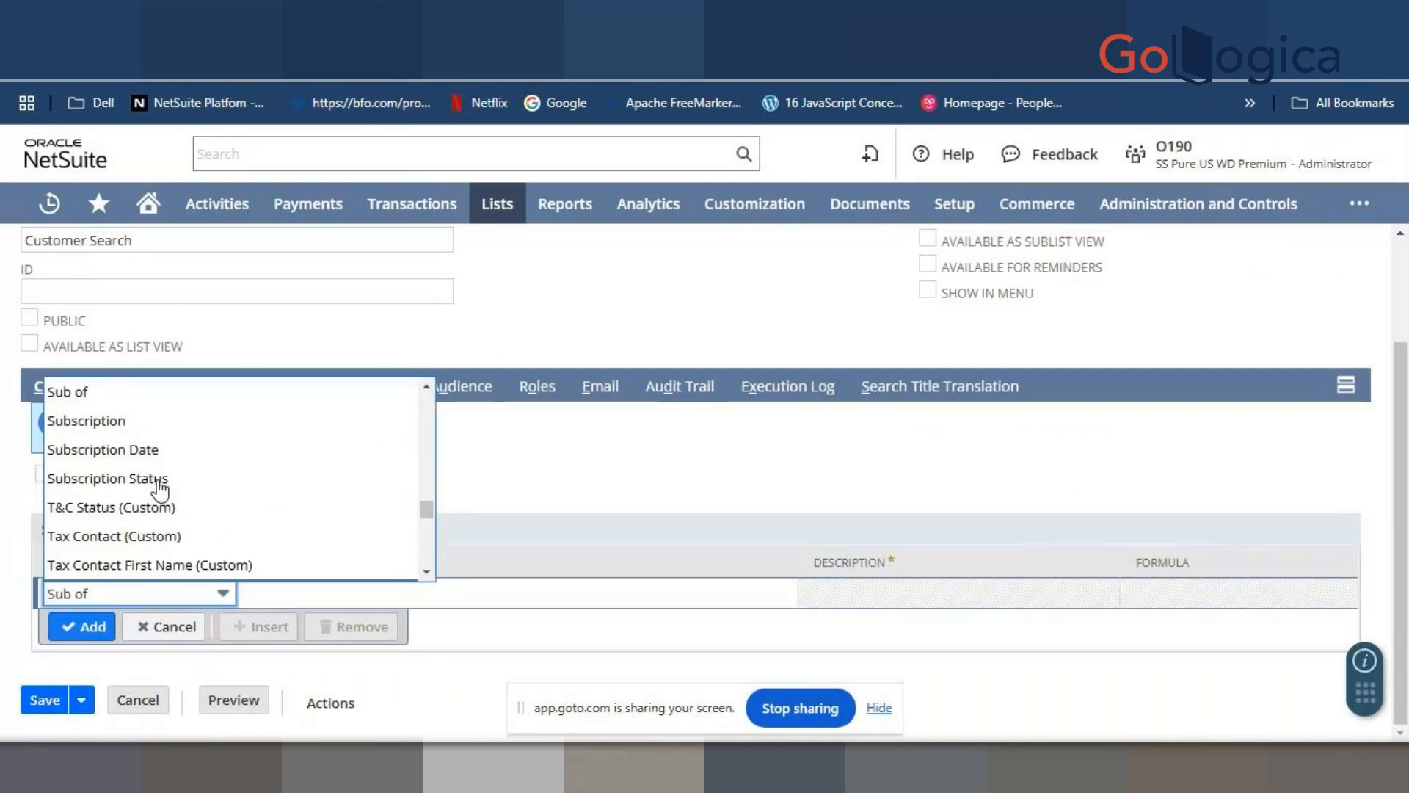
pyautogui.scroll(1, 159, 490)
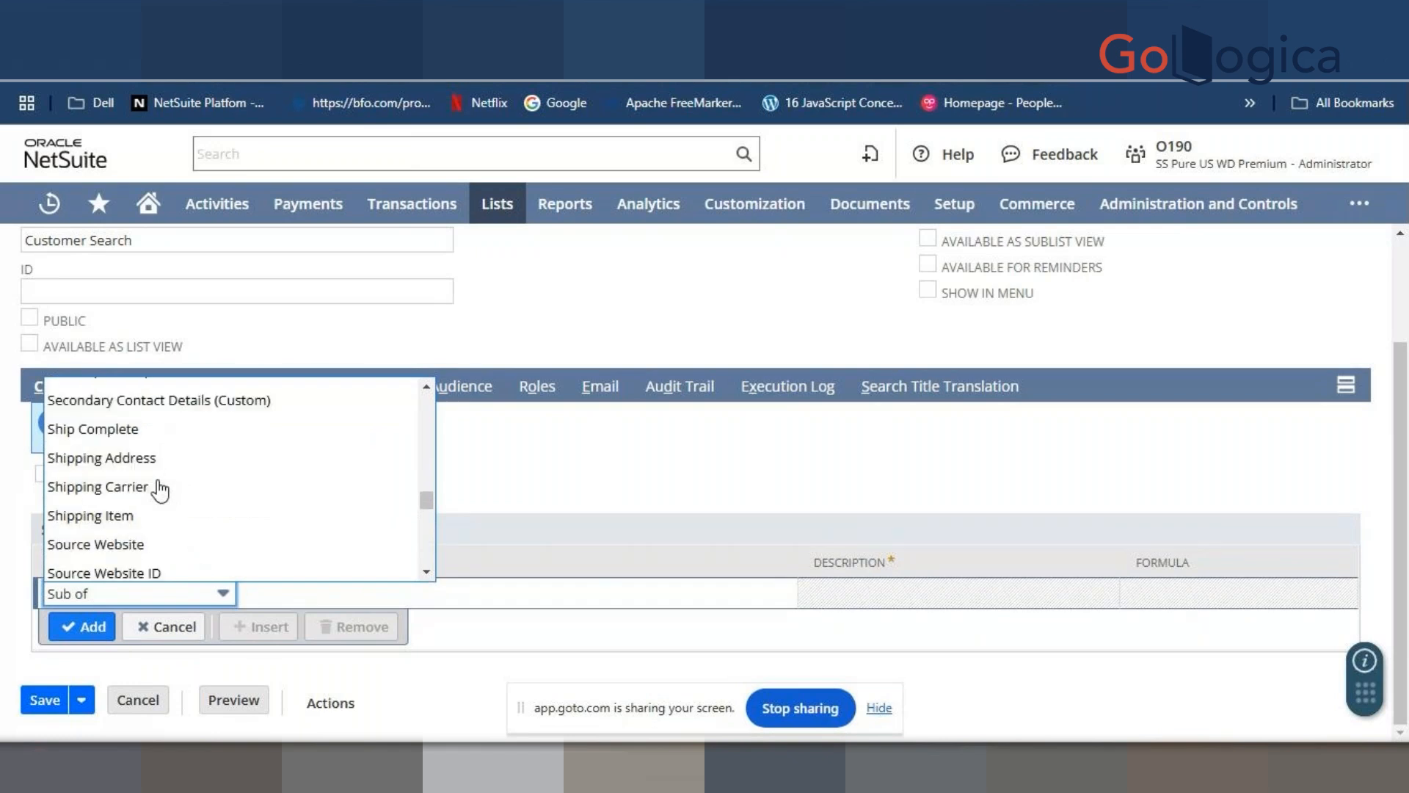
pyautogui.write('parent')
pyautogui.scroll(6, 272, 469)
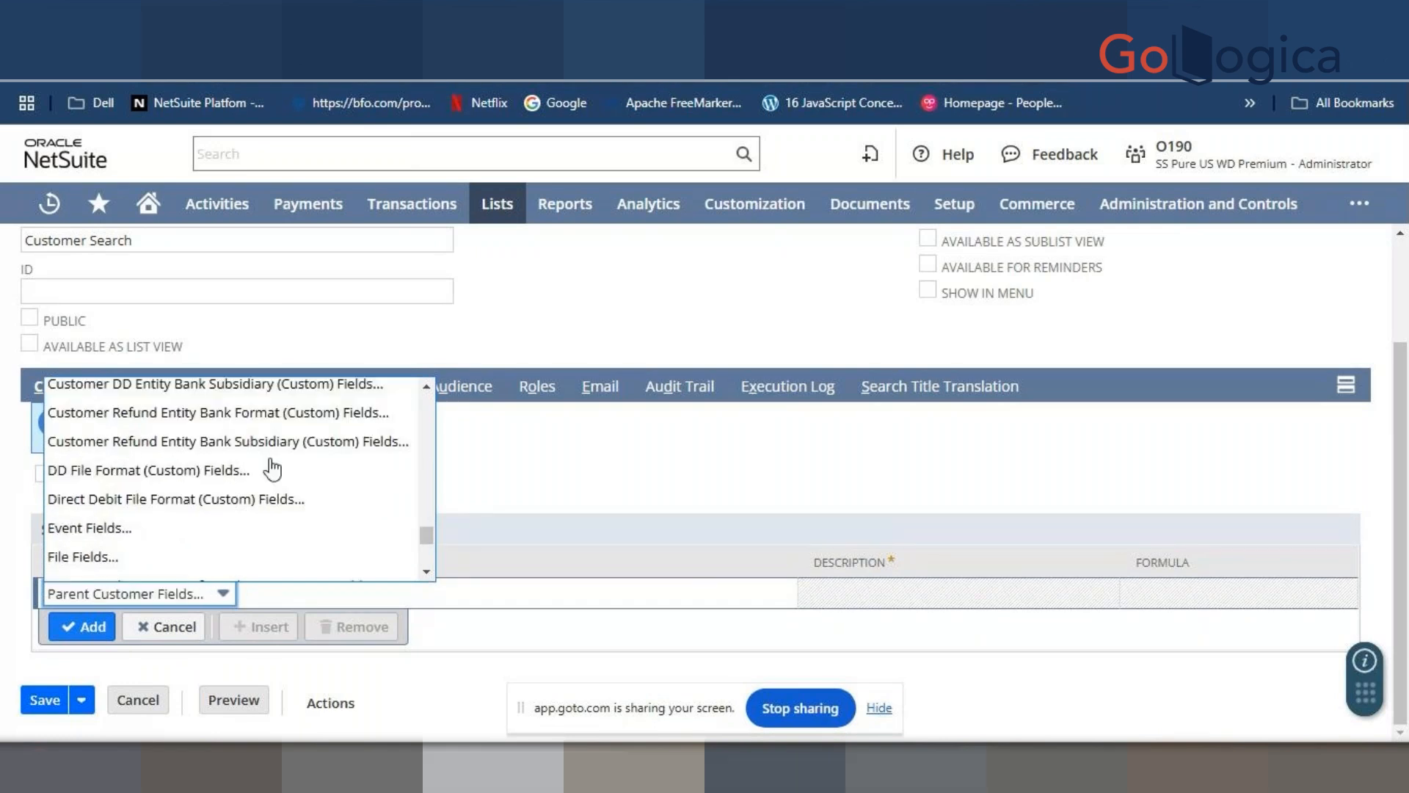
pyautogui.scroll(-15, 272, 468)
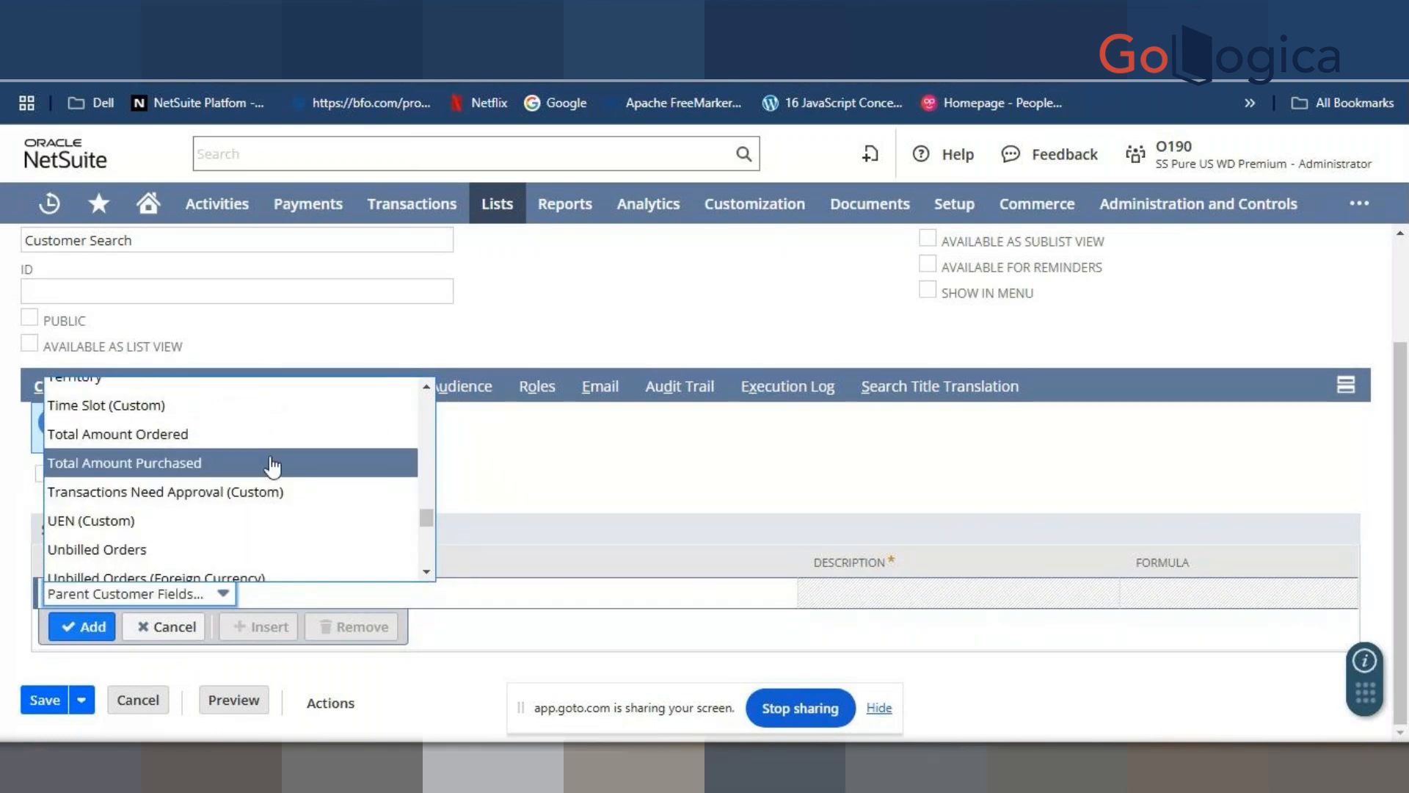
pyautogui.scroll(2, 425, 503)
pyautogui.moveTo(426, 503); pyautogui.dragTo(429, 424)
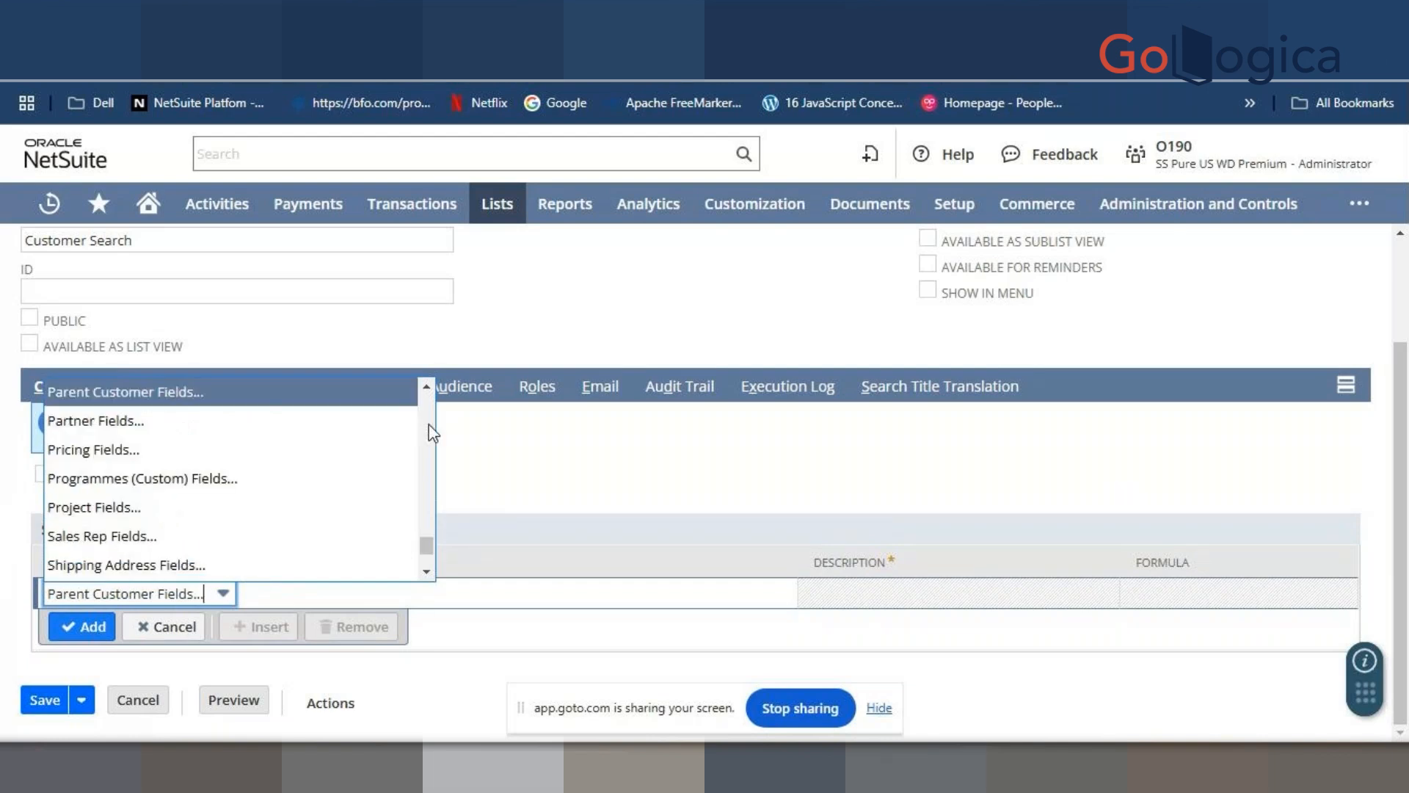
pyautogui.moveTo(427, 541); pyautogui.dragTo(427, 400)
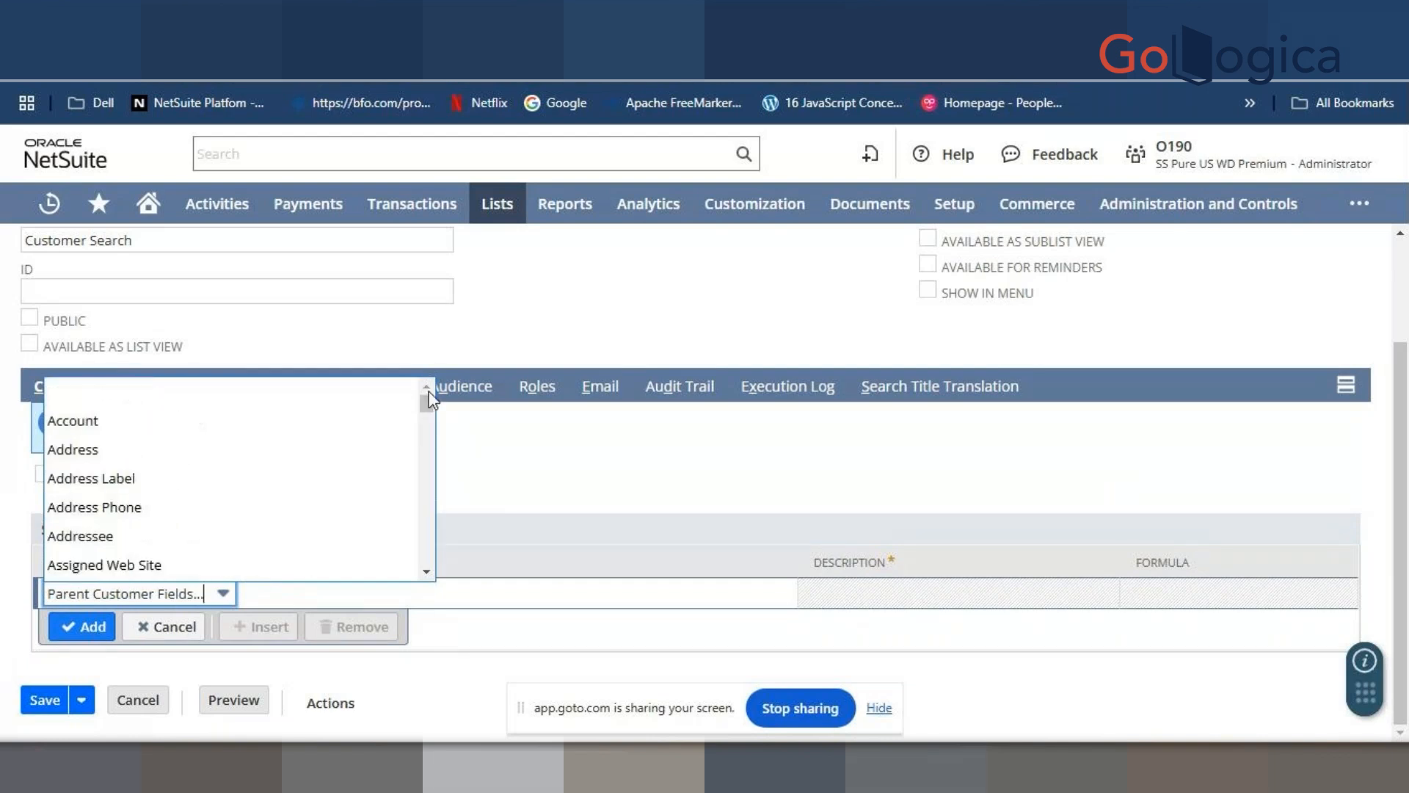
pyautogui.scroll(2, 705, 408)
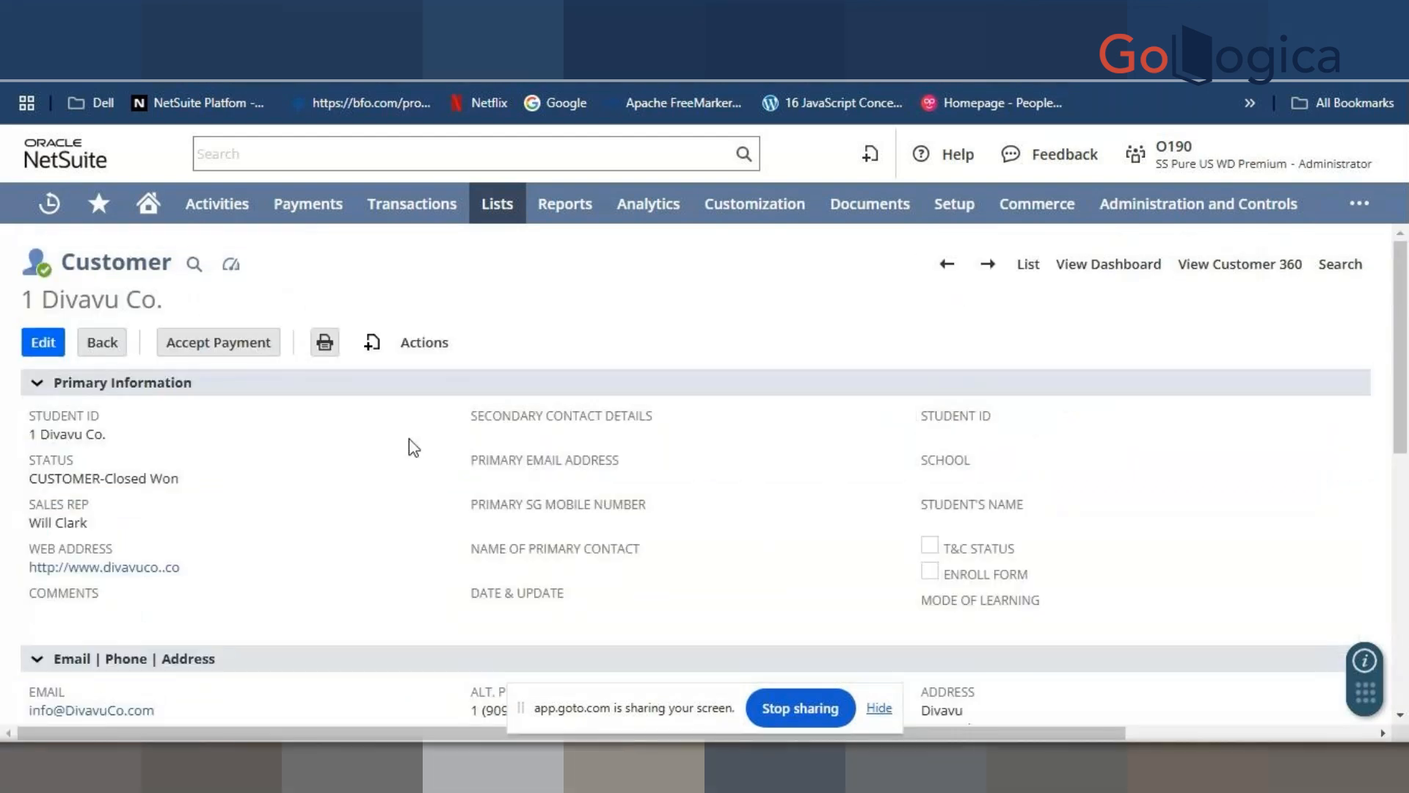
# - Examine the Divavu Co. customer record's primary information and Classification section for its subsidiary field
pyautogui.scroll(-4, 396, 477)
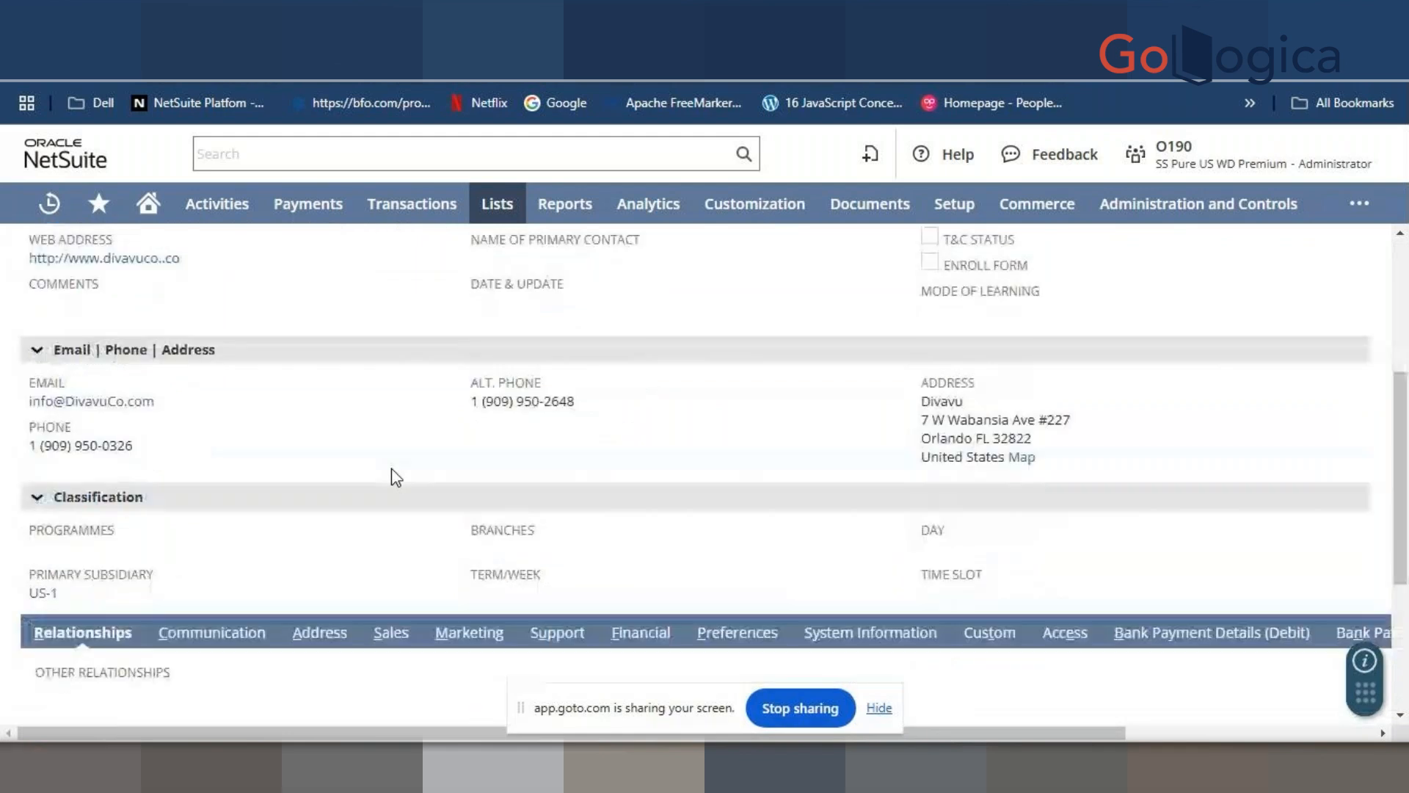
pyautogui.scroll(3, 395, 478)
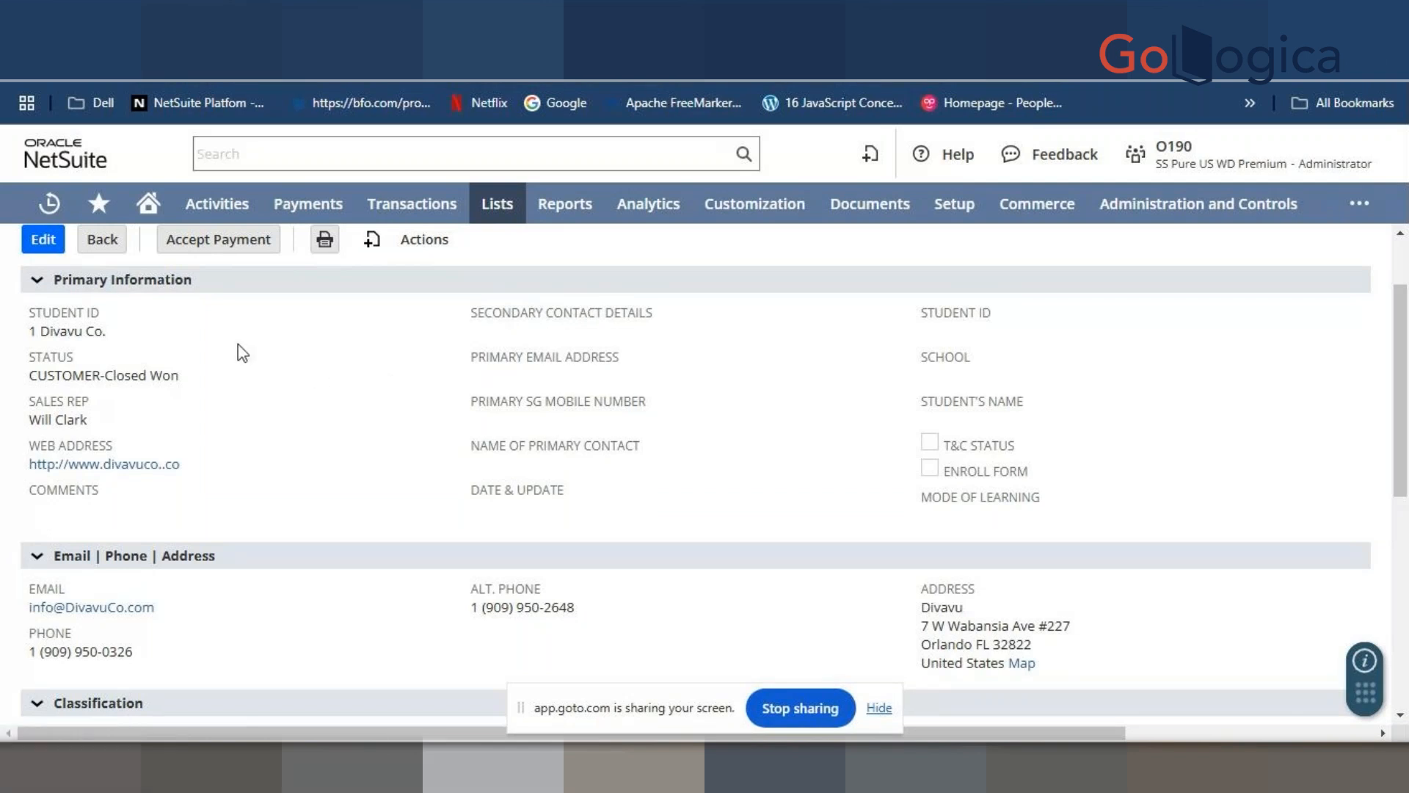
pyautogui.scroll(2, 234, 349)
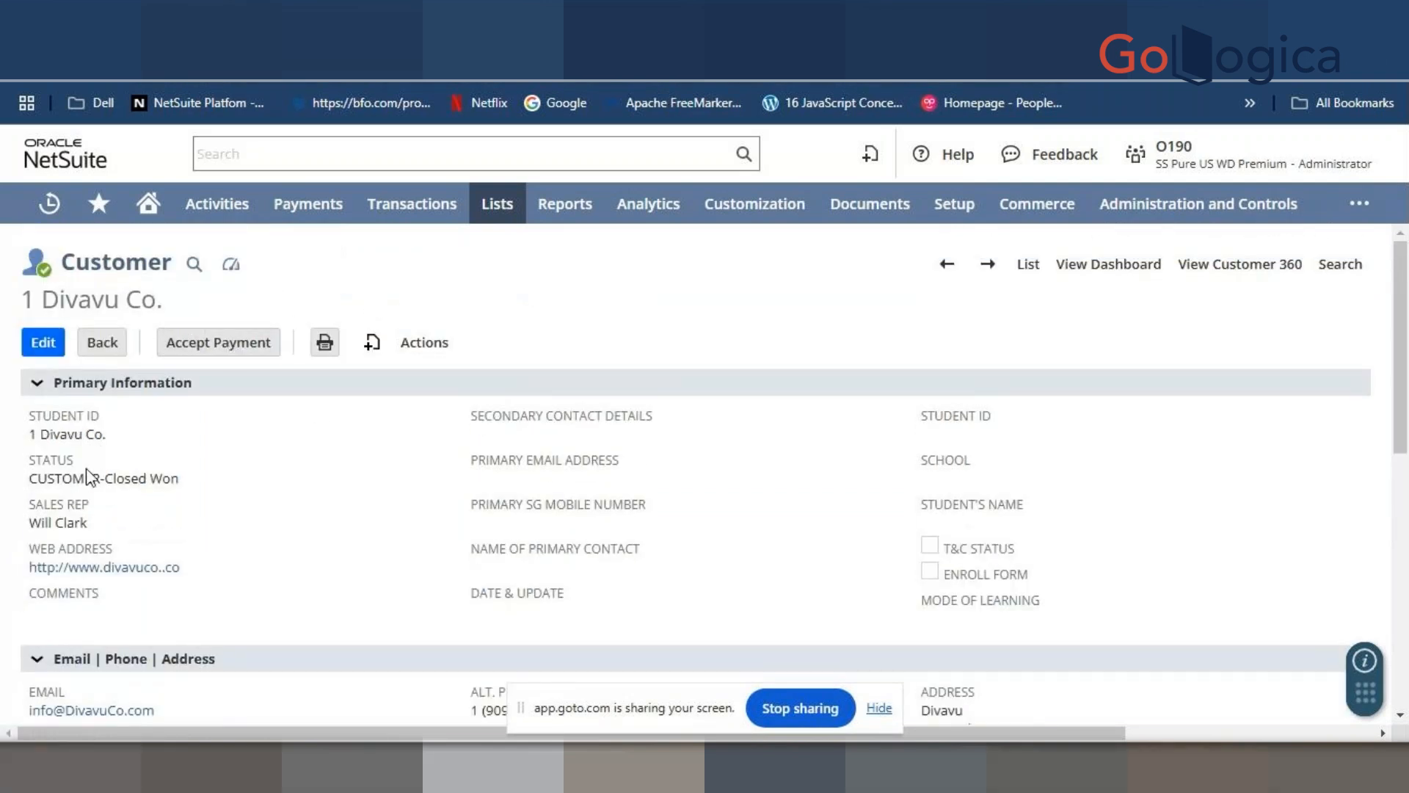
pyautogui.scroll(-2, 180, 576)
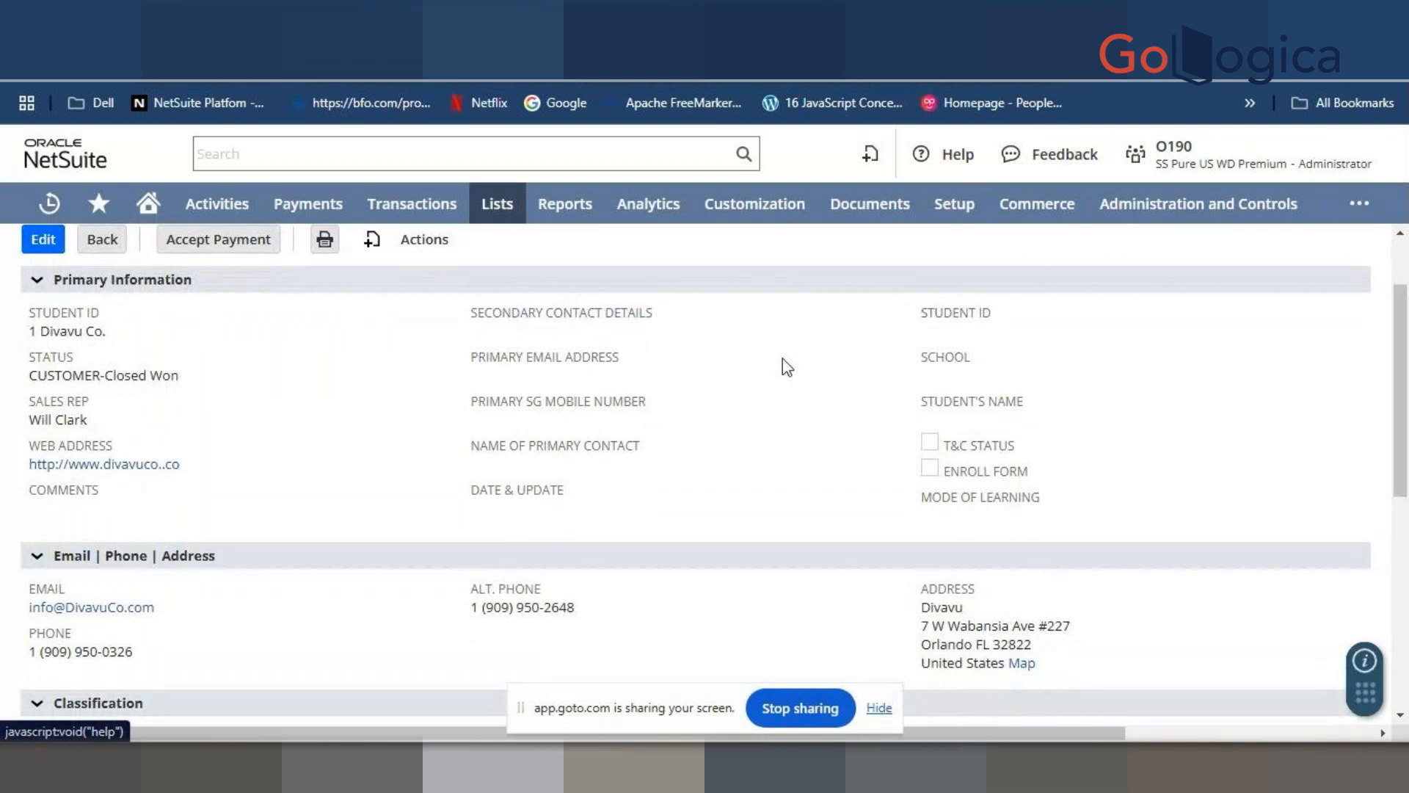
pyautogui.scroll(-4, 782, 358)
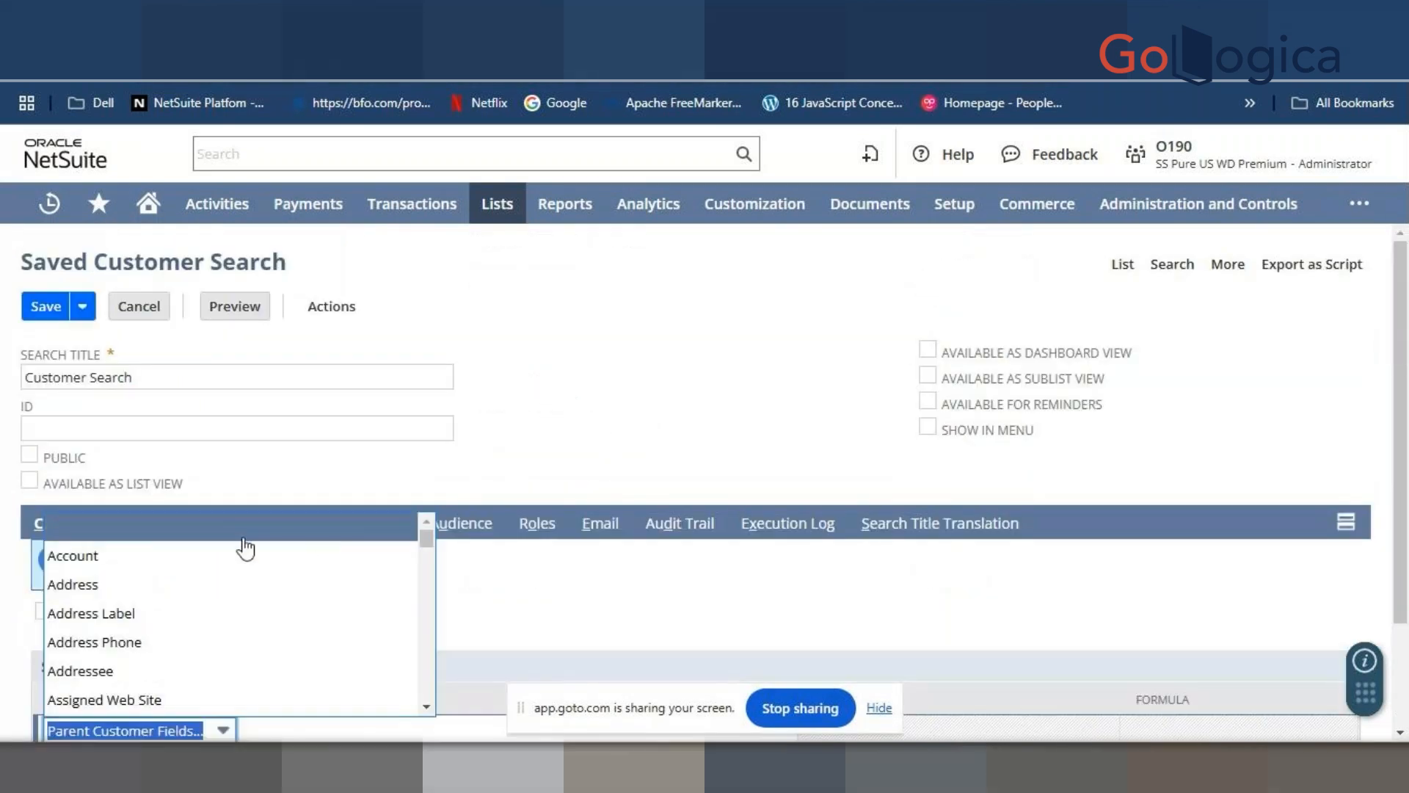
# - Add a Primary Subsidiary criterion to the saved customer search, set to any of THE WRITE CONNECTION PTE. LTD
pyautogui.write('Price Level')
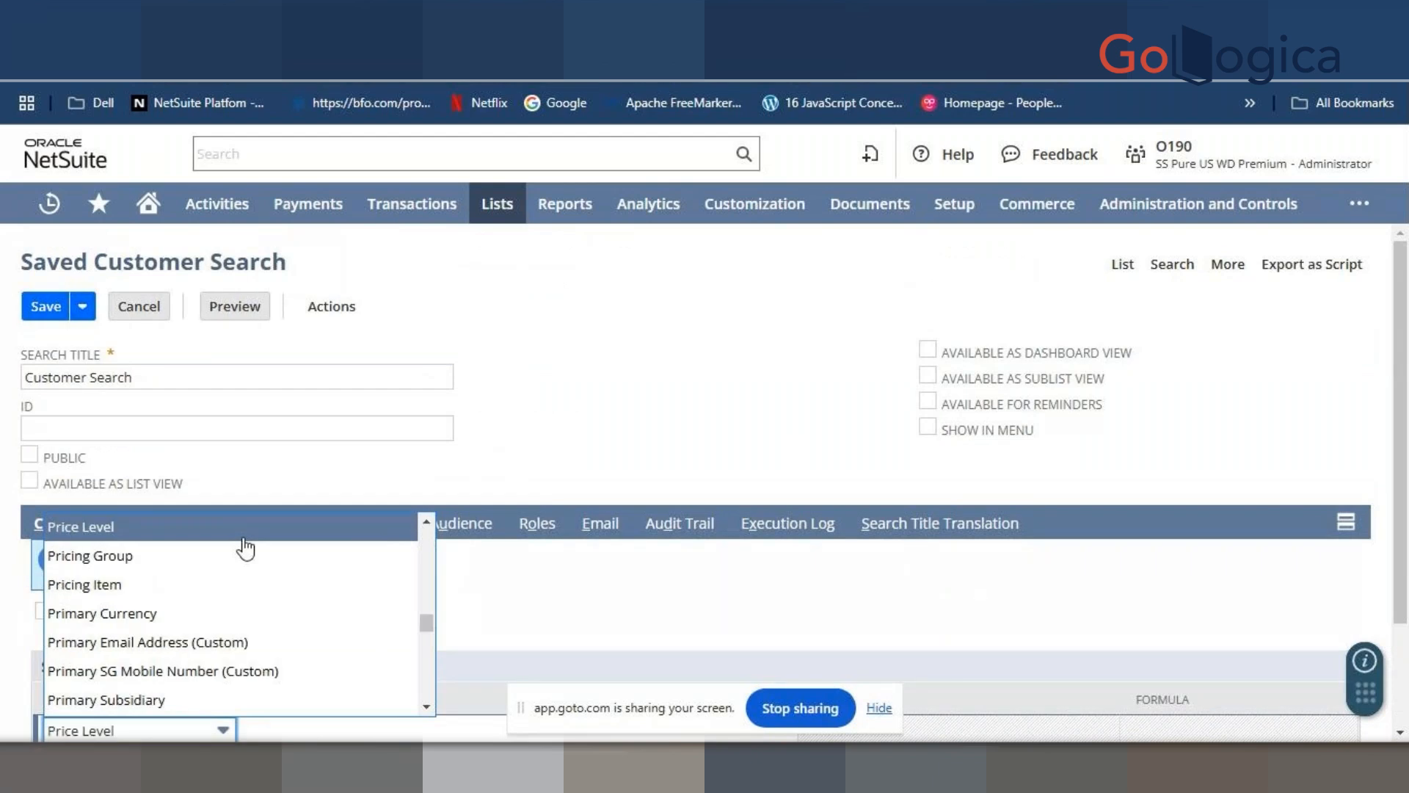
pyautogui.scroll(-3, 209, 609)
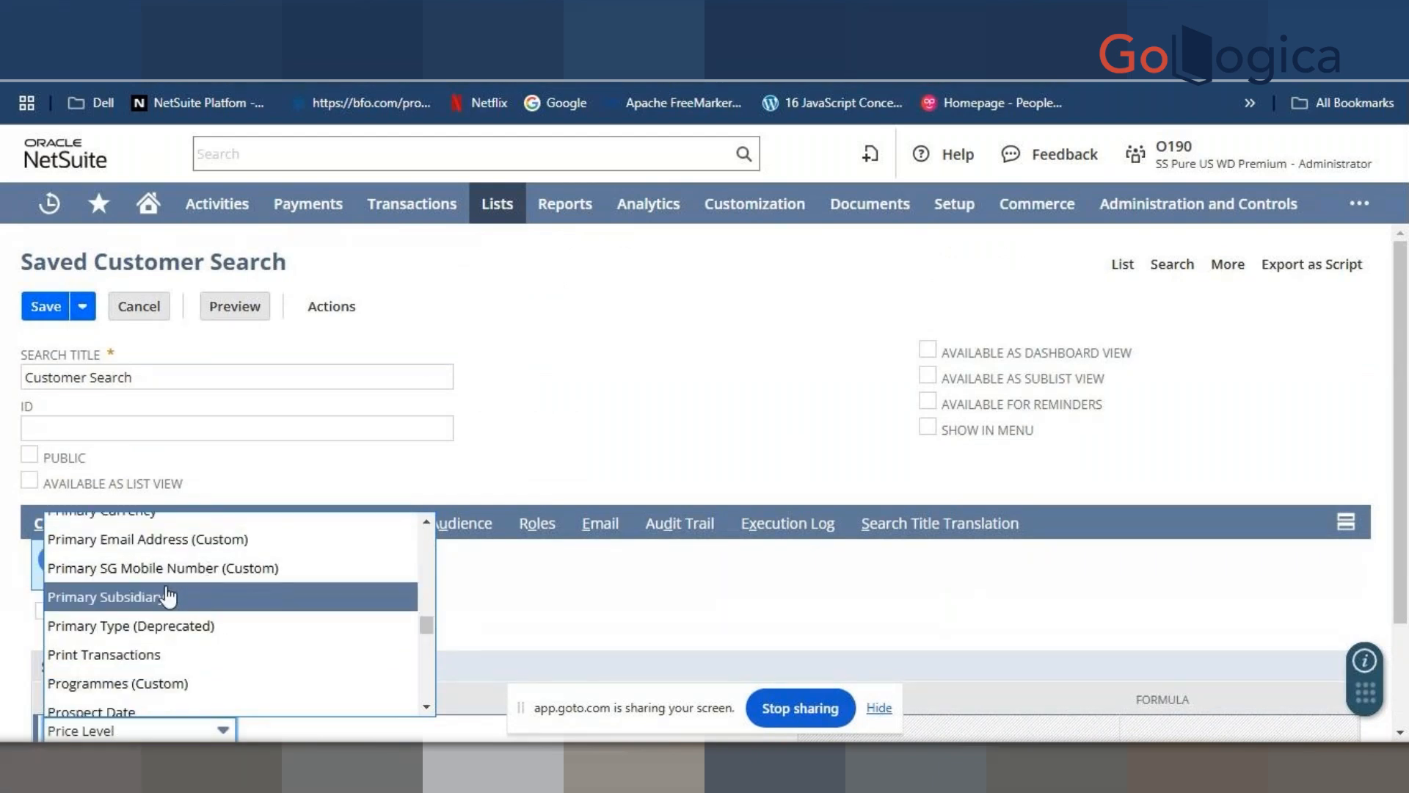
pyautogui.click(168, 596)
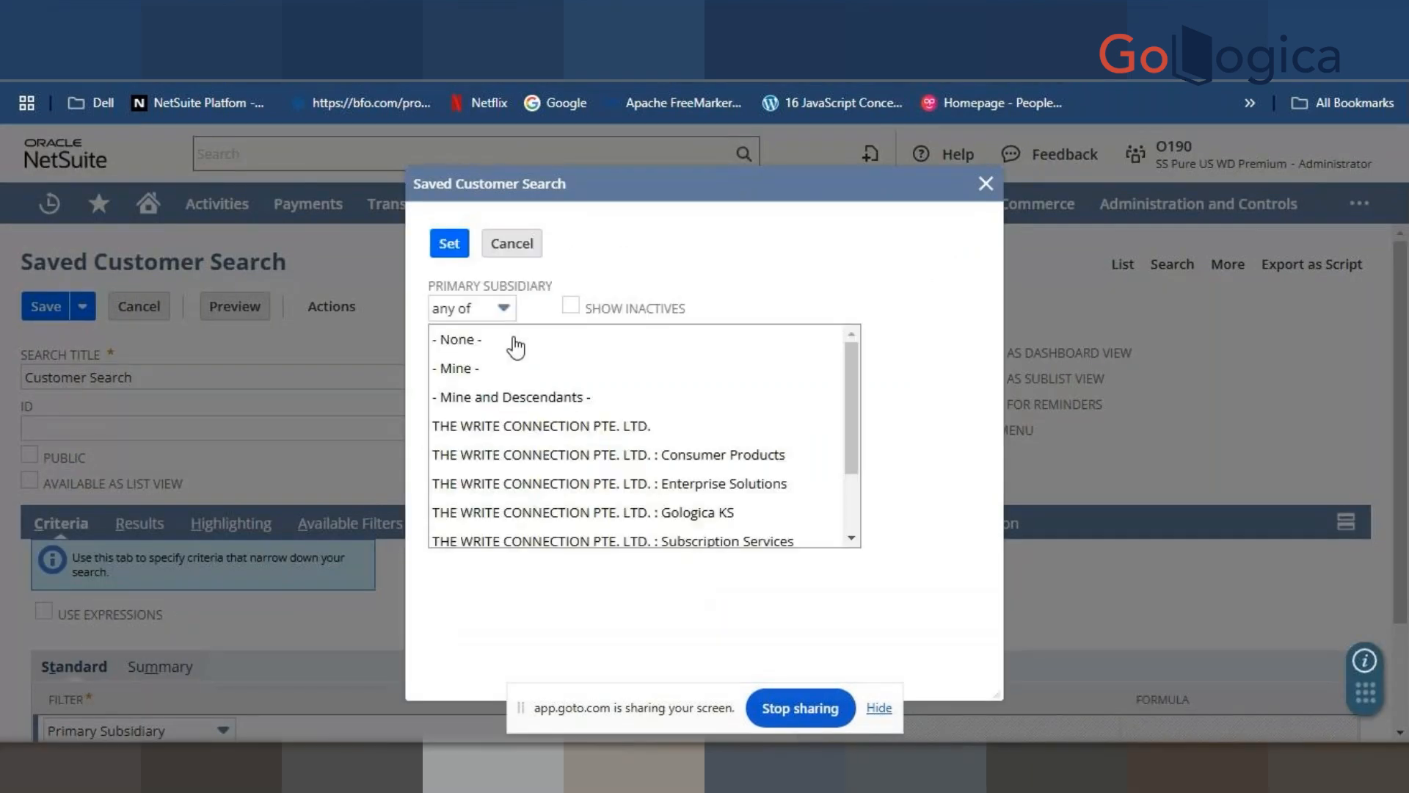
pyautogui.click(500, 429)
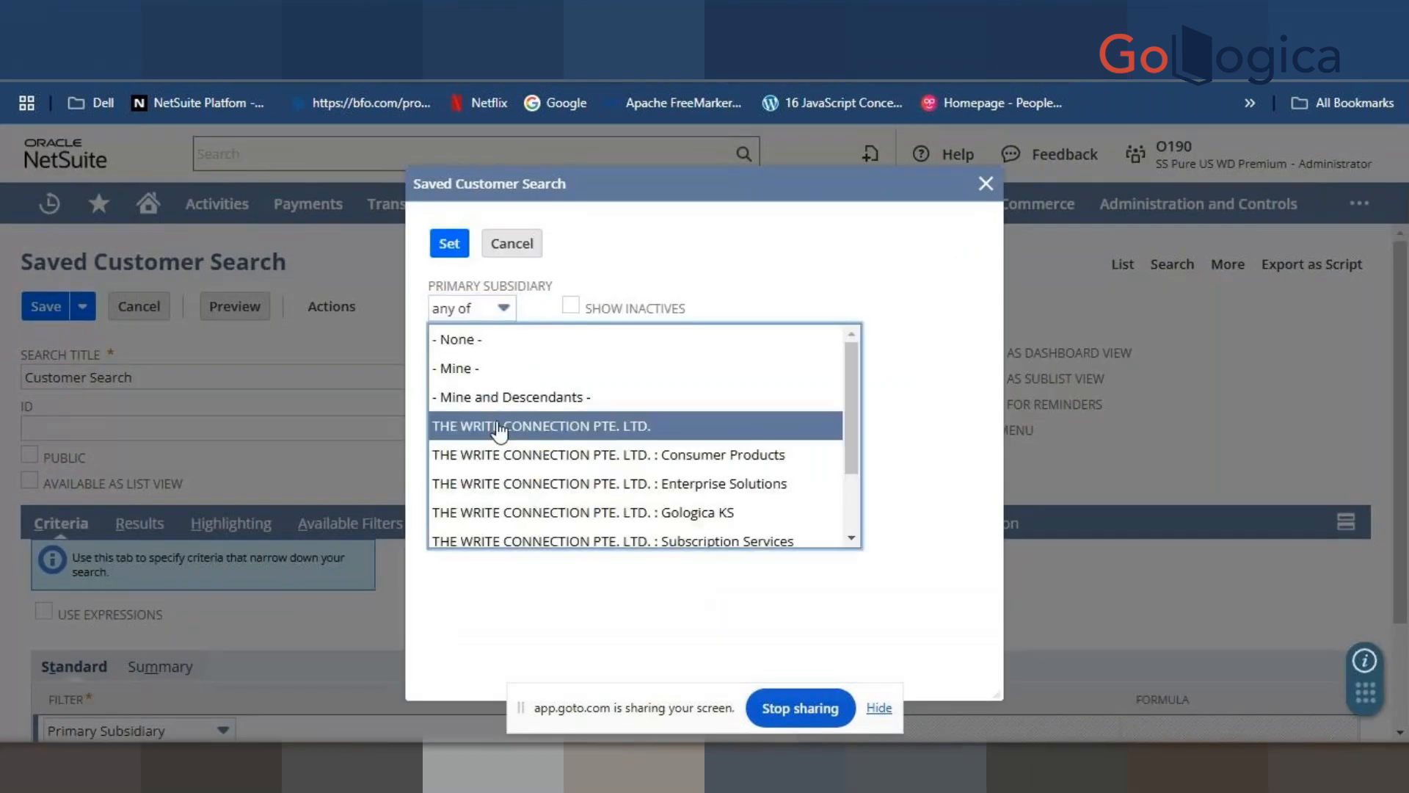
pyautogui.click(448, 245)
# - Preview the saved customer search and copy the customer name Preston Inc. from the results
pyautogui.scroll(2, 230, 400)
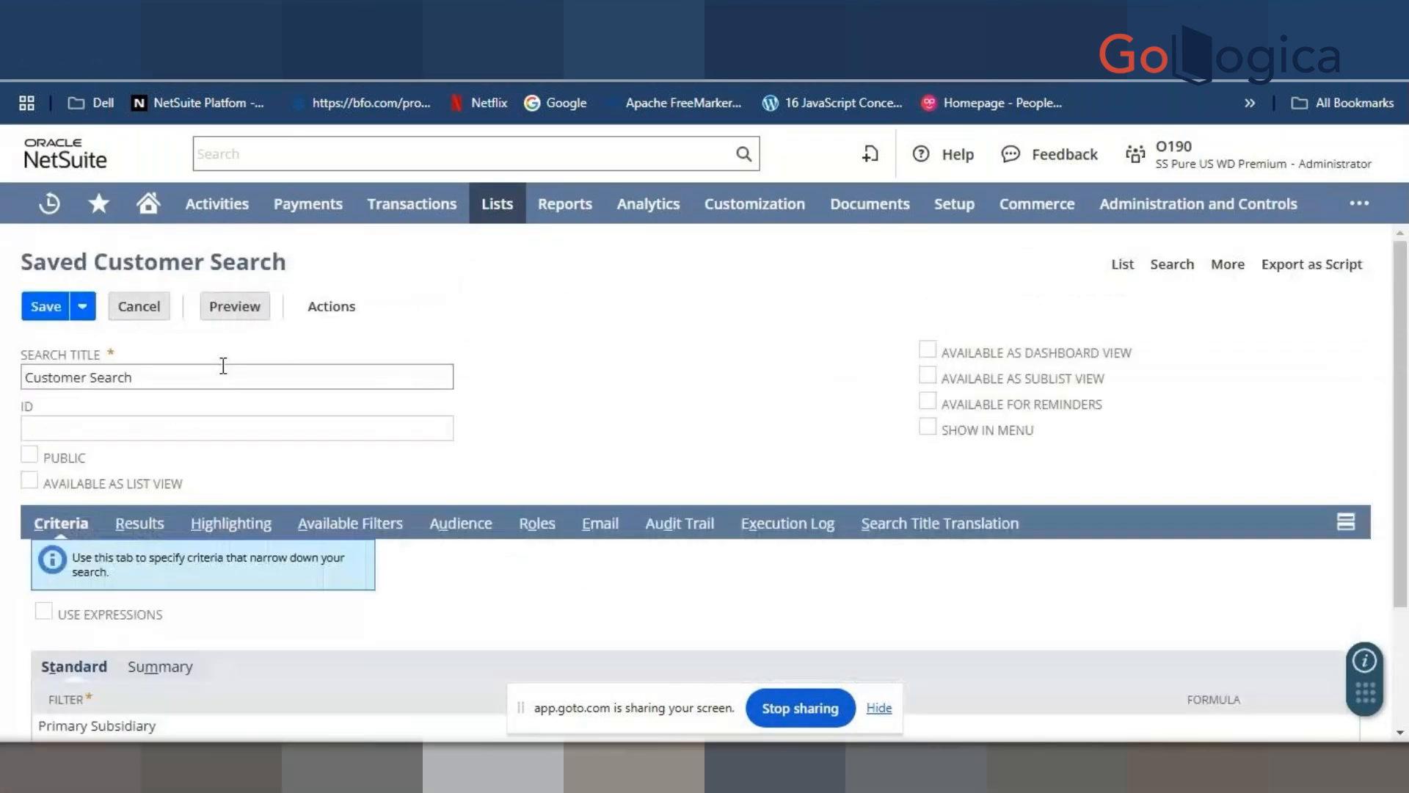
pyautogui.click(235, 306)
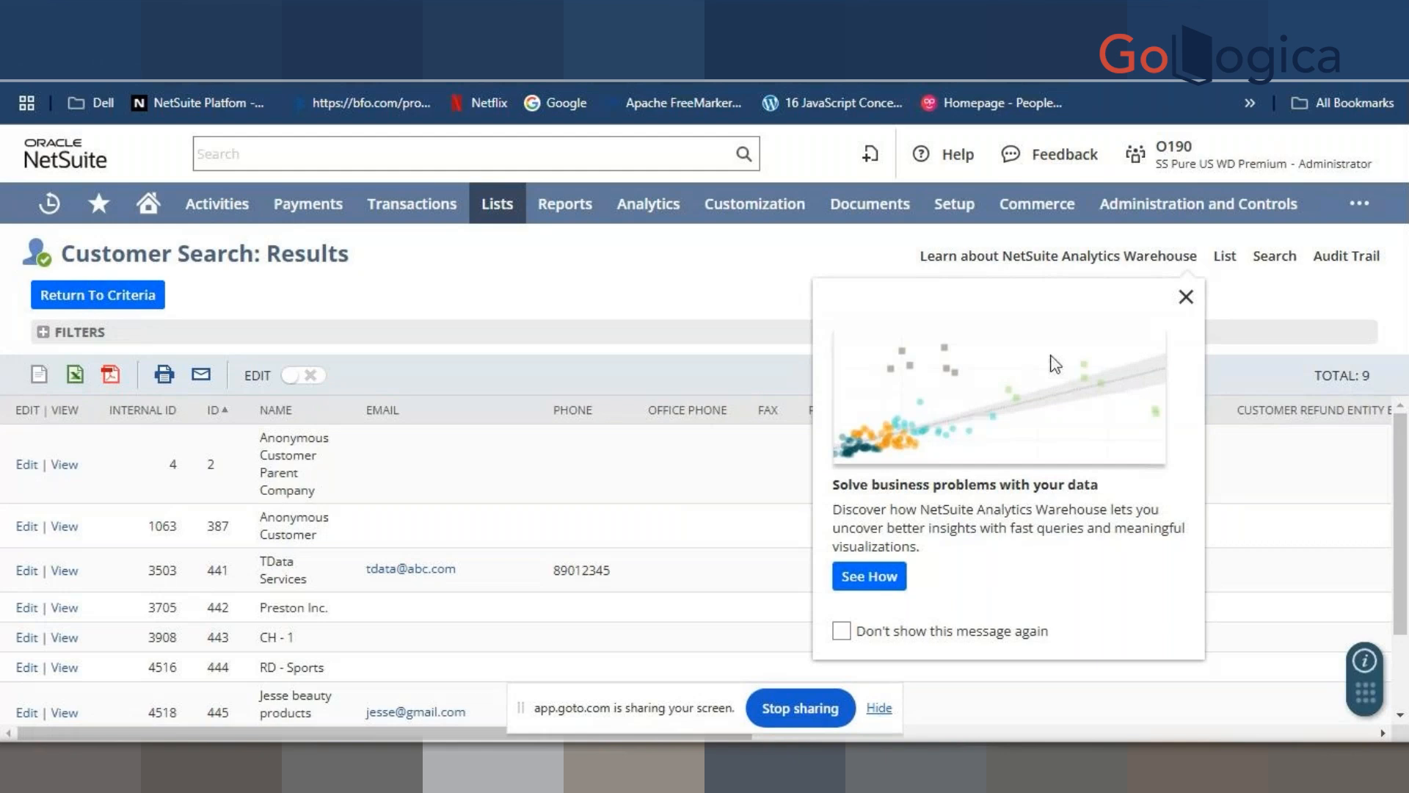
pyautogui.moveTo(328, 607); pyautogui.dragTo(259, 607)
pyautogui.hotkey('ctrl', 'c')
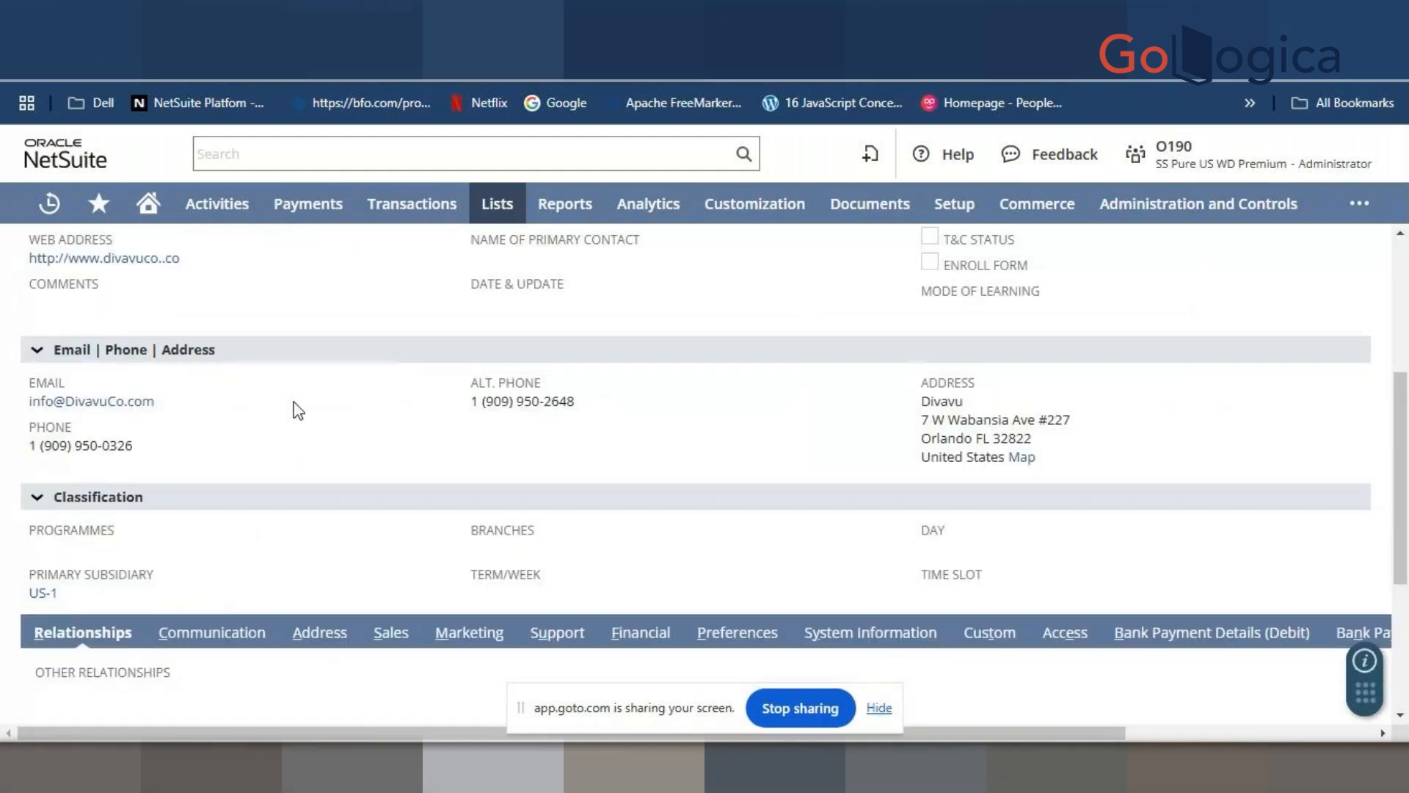
# - Try to change the customer on the existing sales order from Divavu Co. to Preston Inc
pyautogui.scroll(5, 293, 404)
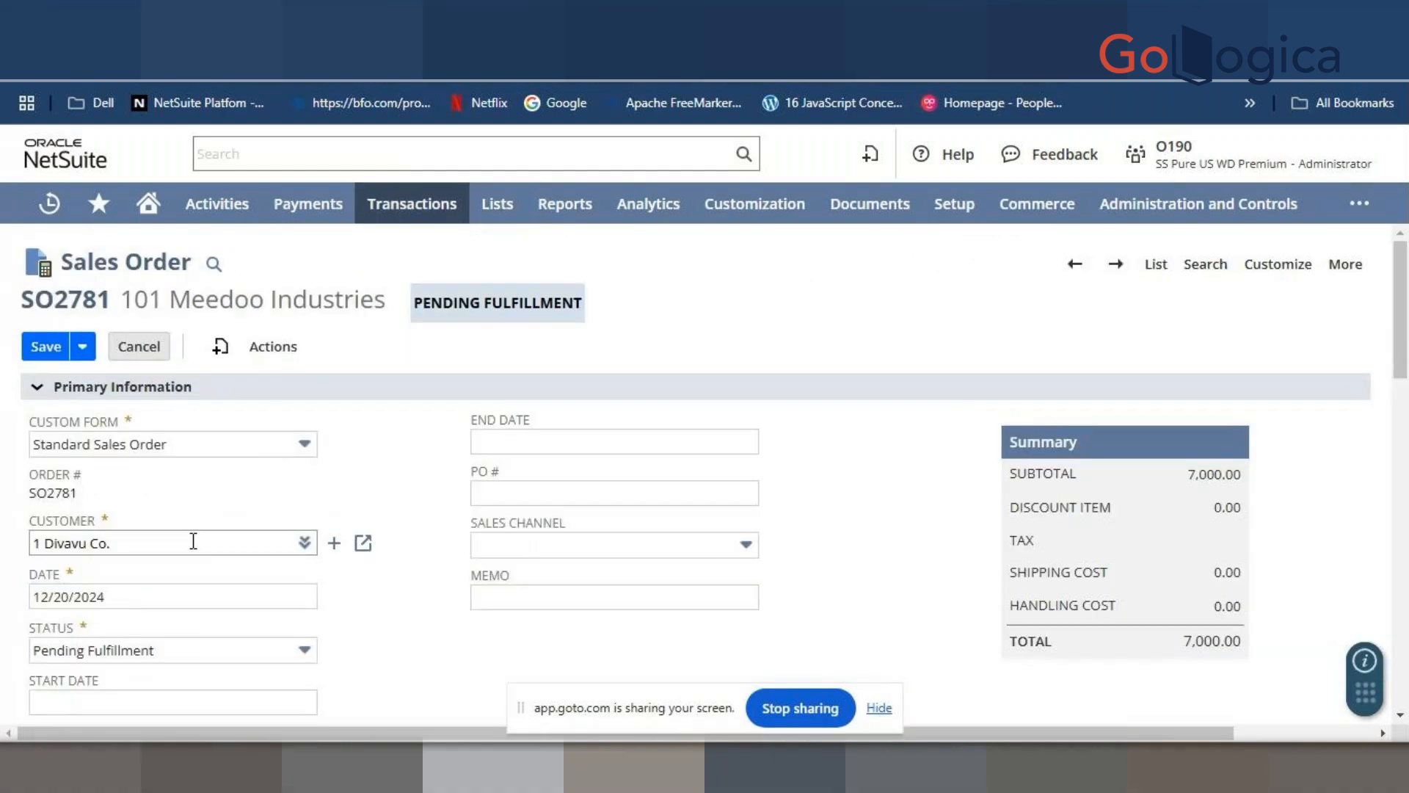
pyautogui.click(193, 541)
pyautogui.hotkey('ctrl', 'a')
pyautogui.hotkey('ctrl', 'v')
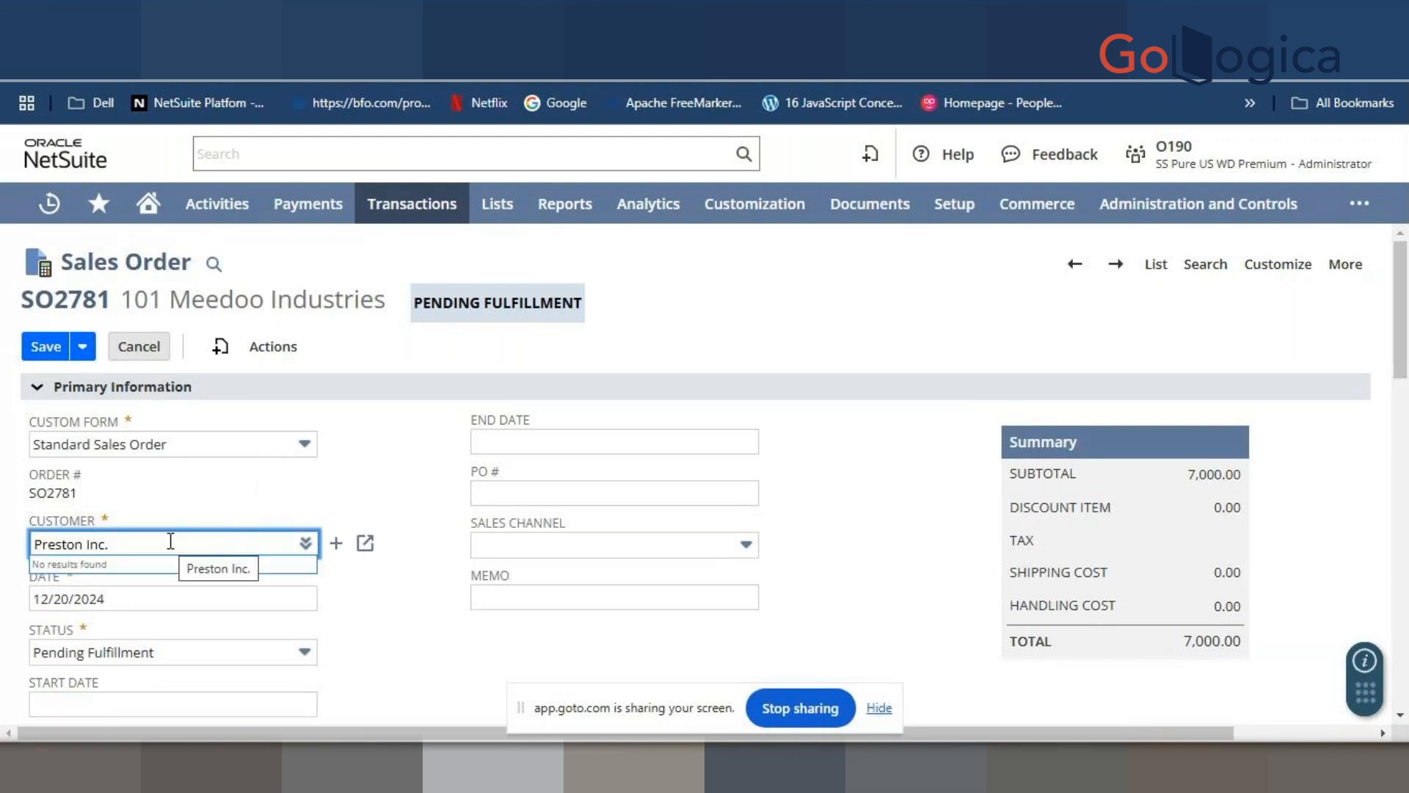
pyautogui.press('BackSpace')
pyautogui.press('BackSpace')
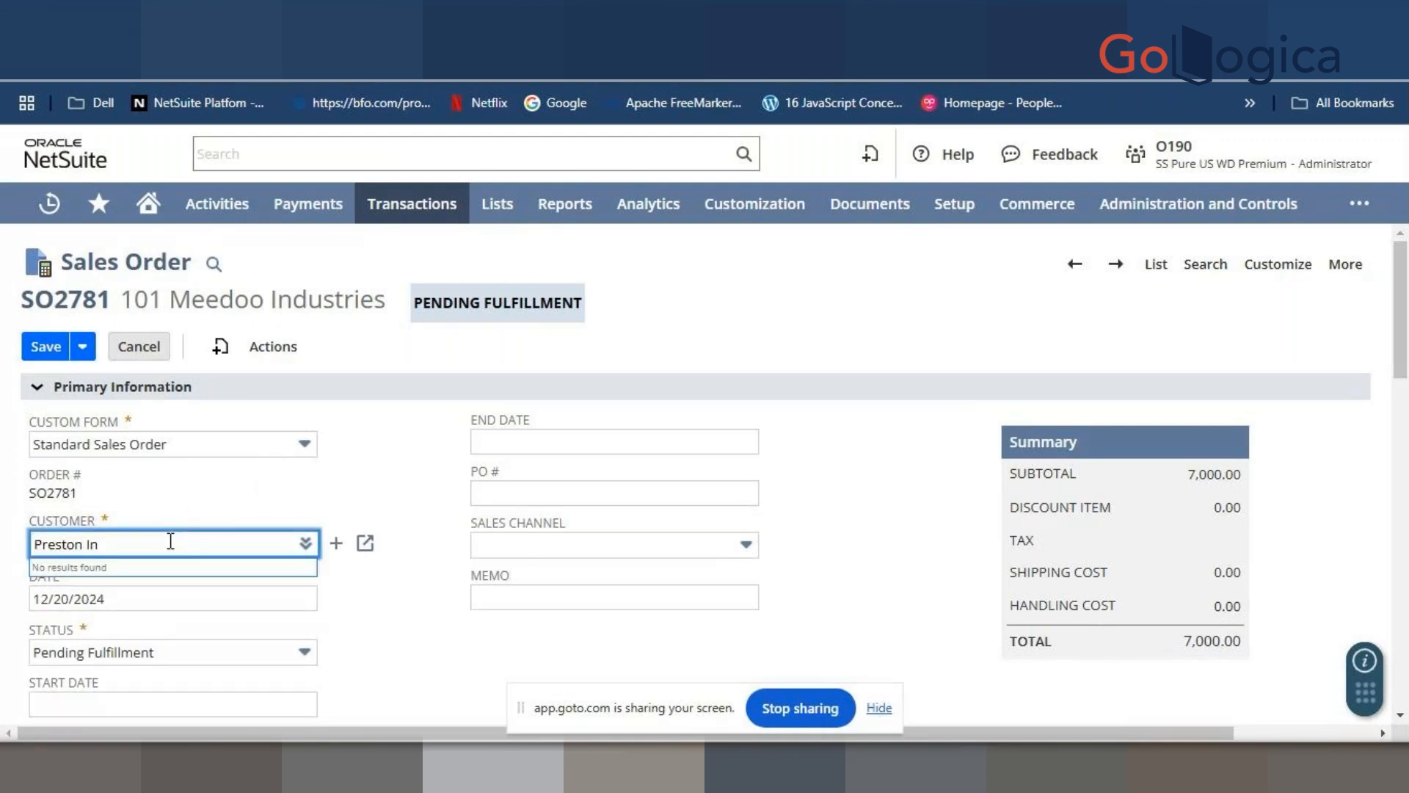
pyautogui.scroll(-5, 237, 487)
pyautogui.scroll(4, 239, 484)
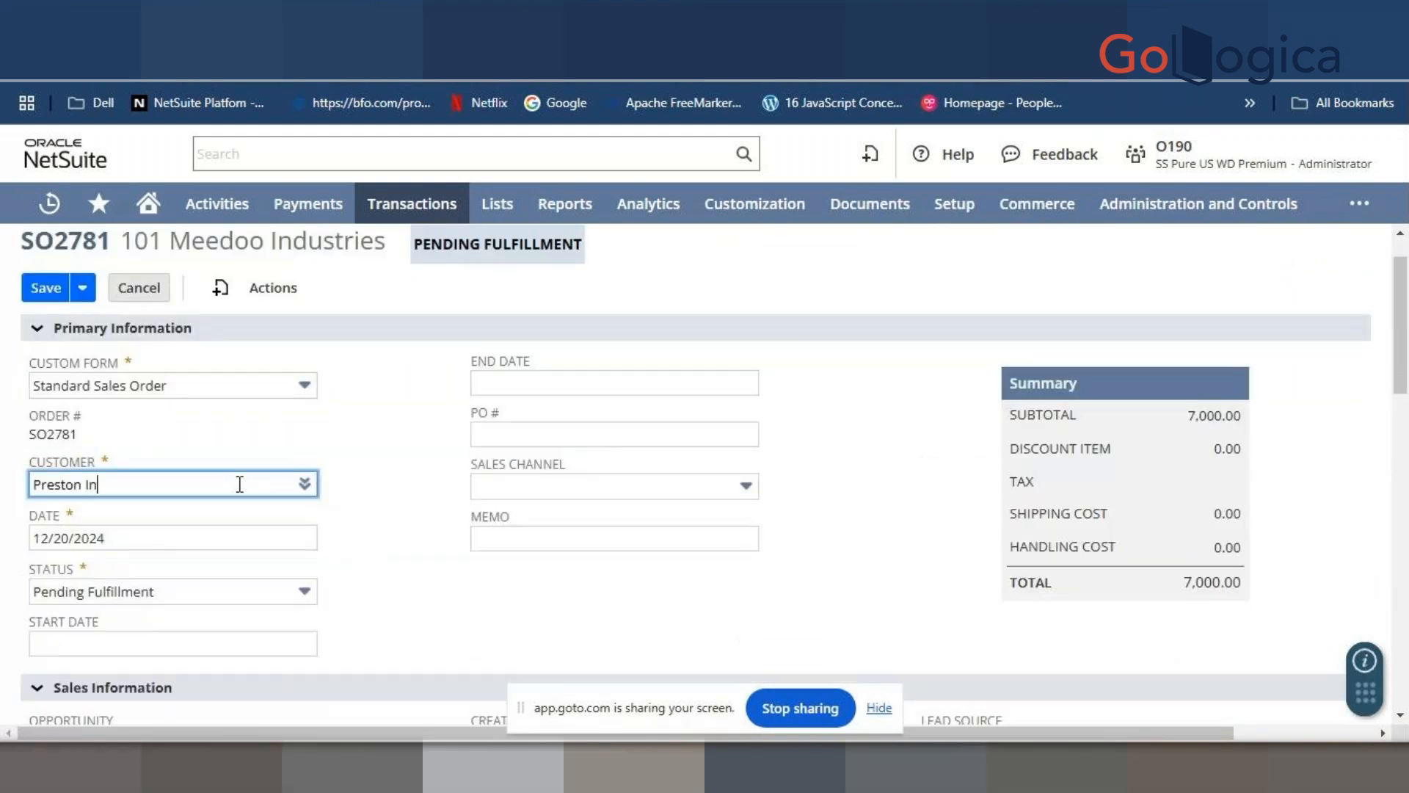
pyautogui.scroll(1, 240, 484)
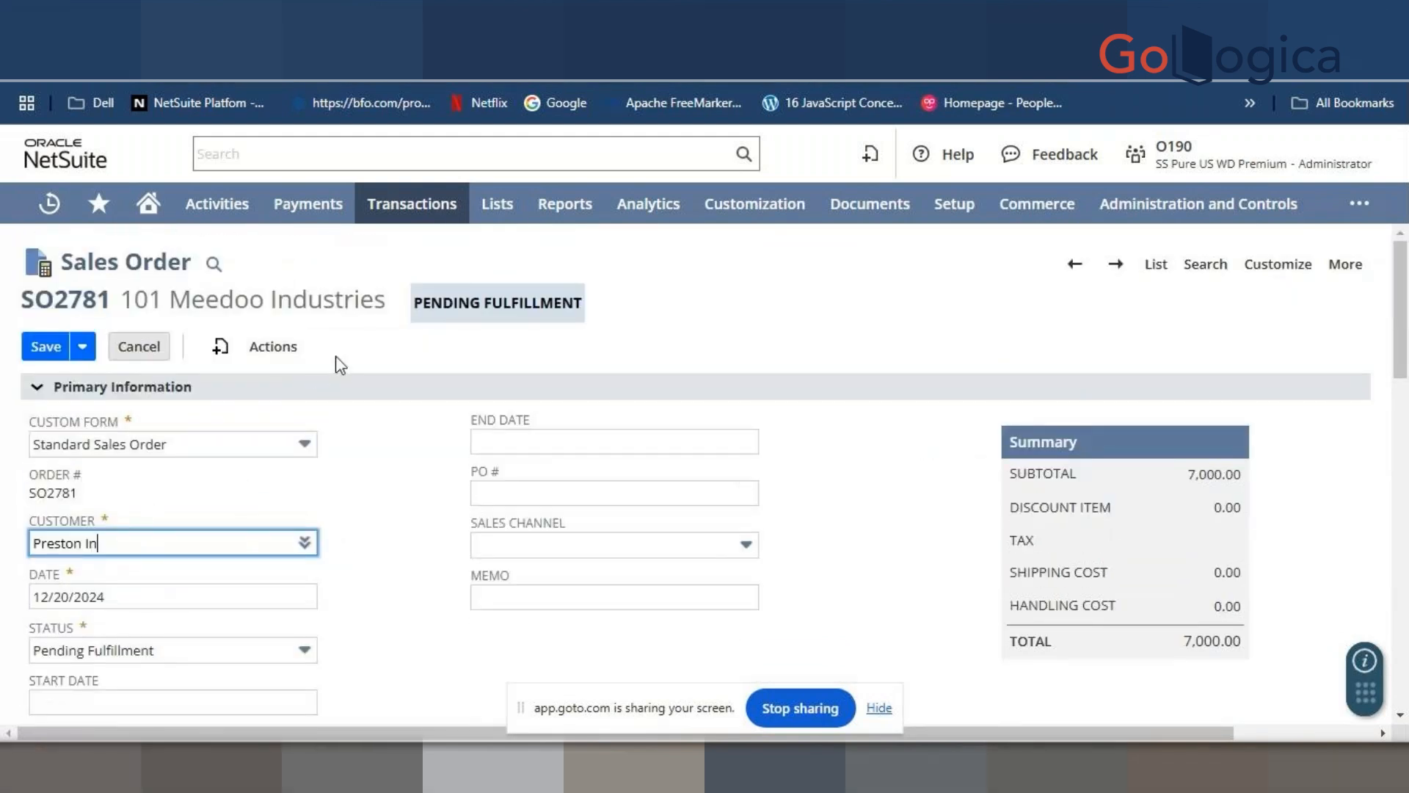
# - Start a new sales order, discarding the unsaved edits to the existing one, and set its custom form to Standard Sales Order
pyautogui.moveTo(409, 207)
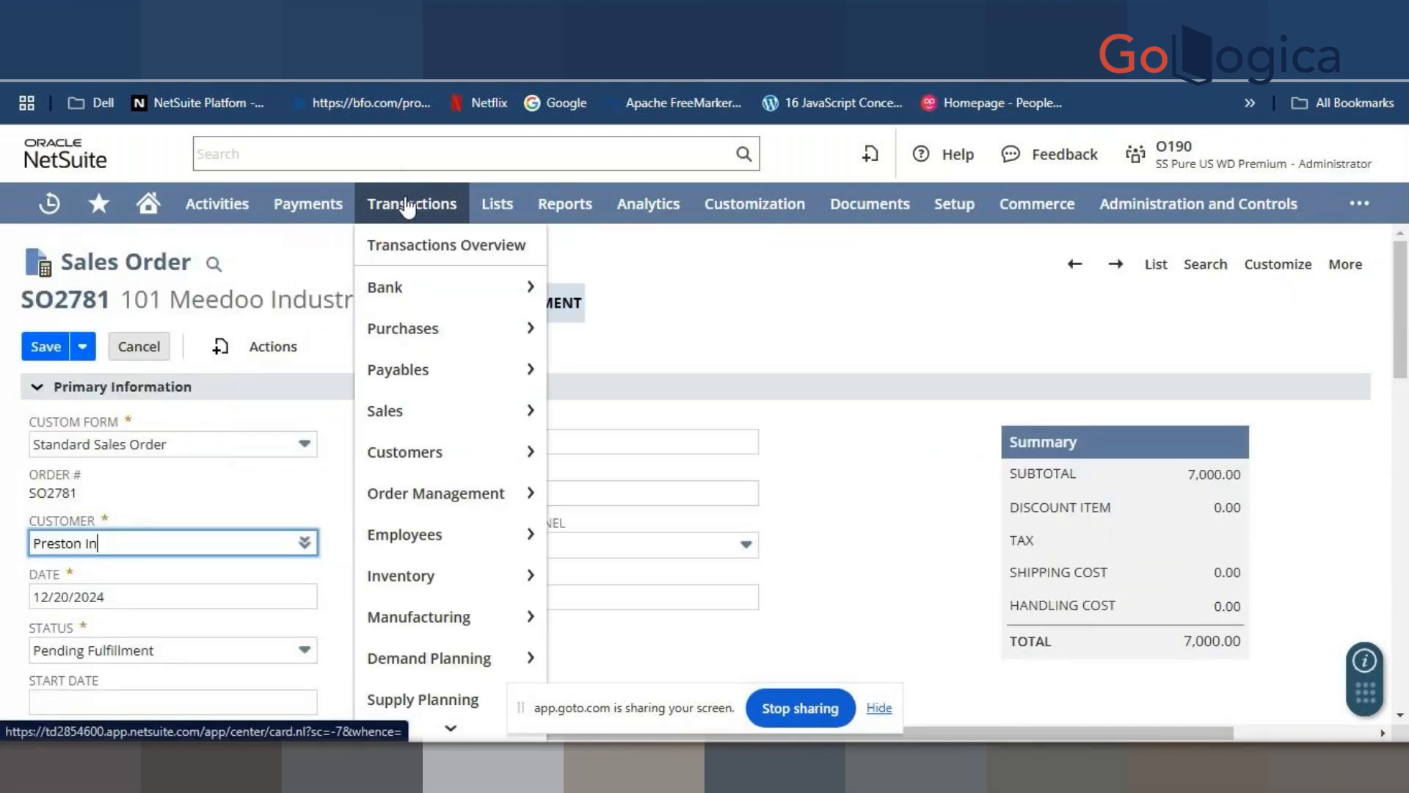
pyautogui.moveTo(400, 410)
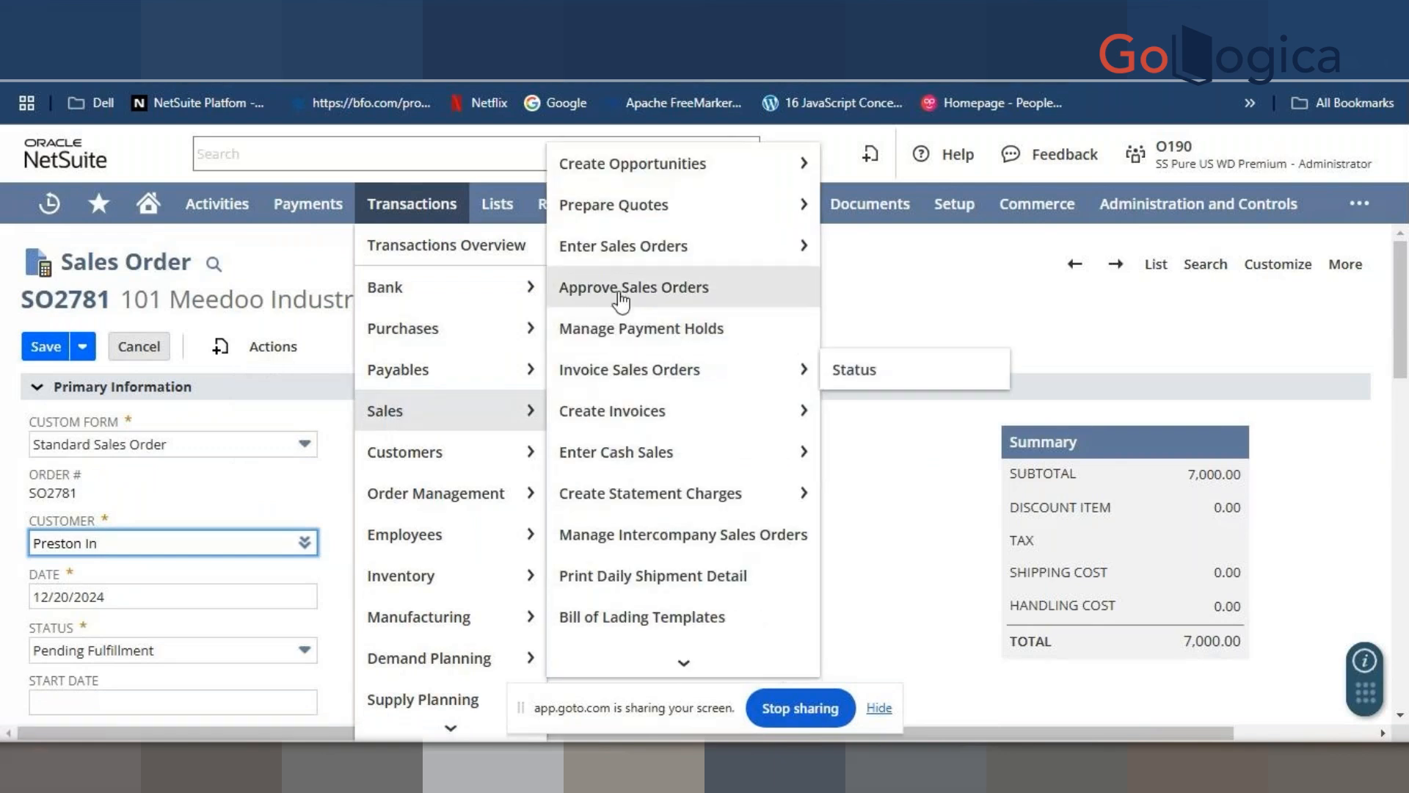
pyautogui.click(619, 253)
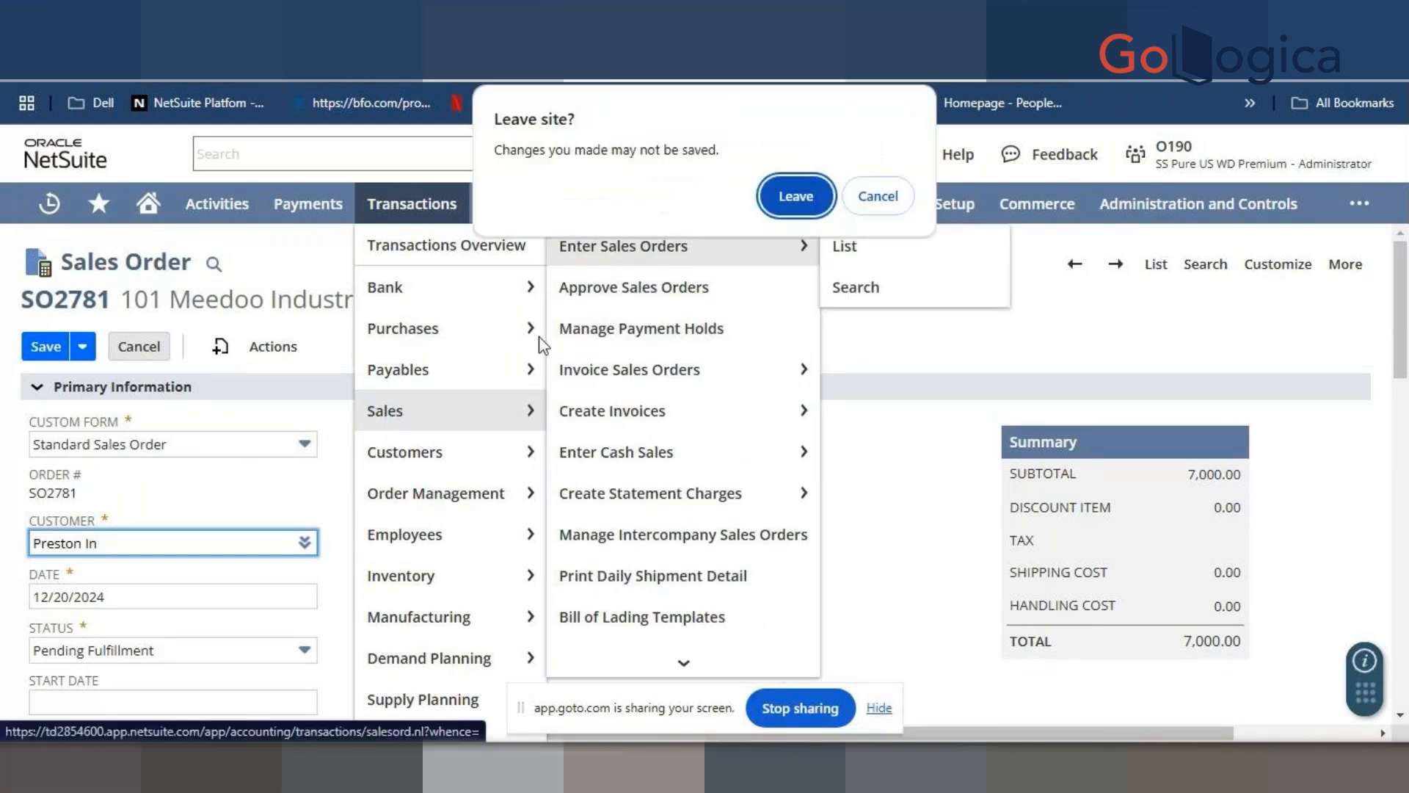
pyautogui.click(779, 204)
pyautogui.click(375, 472)
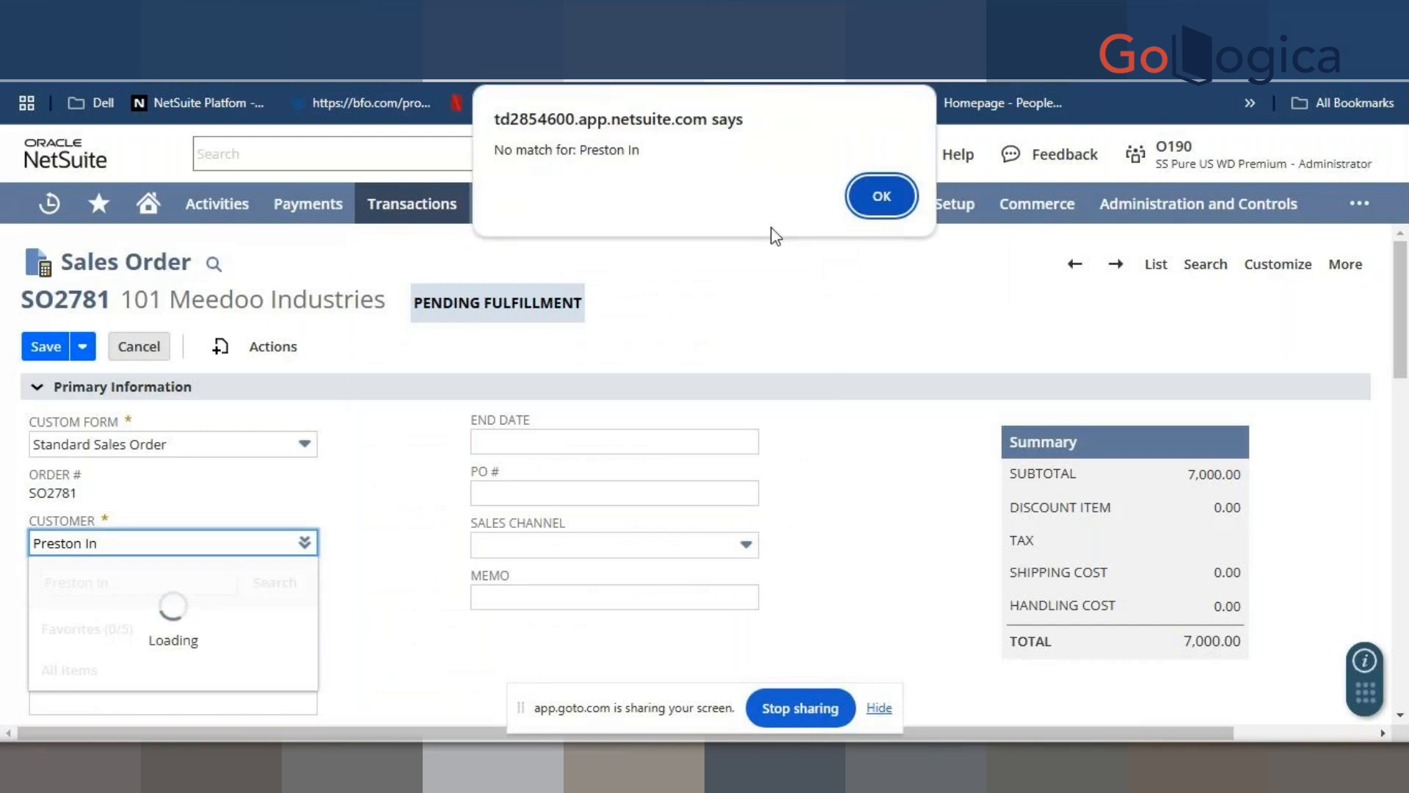
pyautogui.click(880, 196)
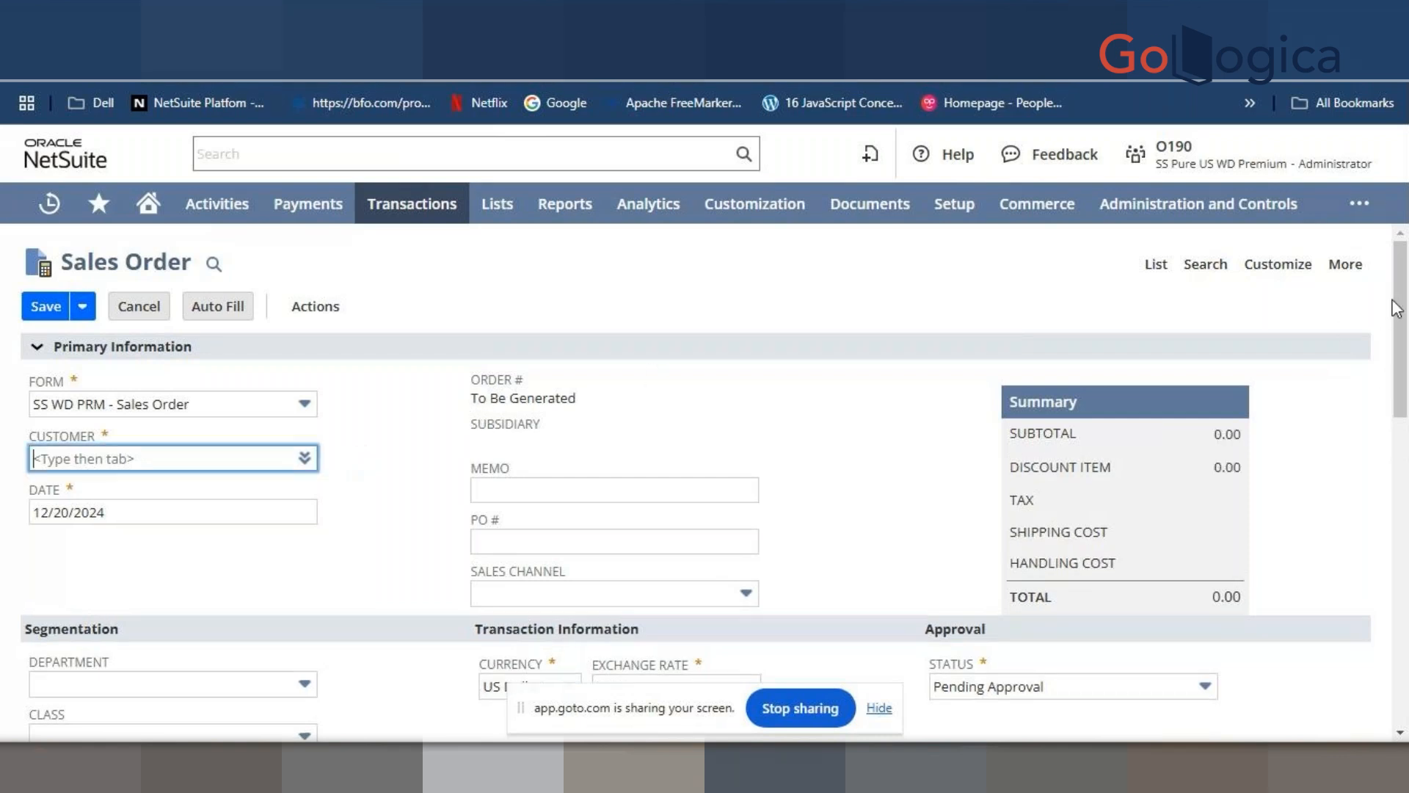
pyautogui.click(304, 403)
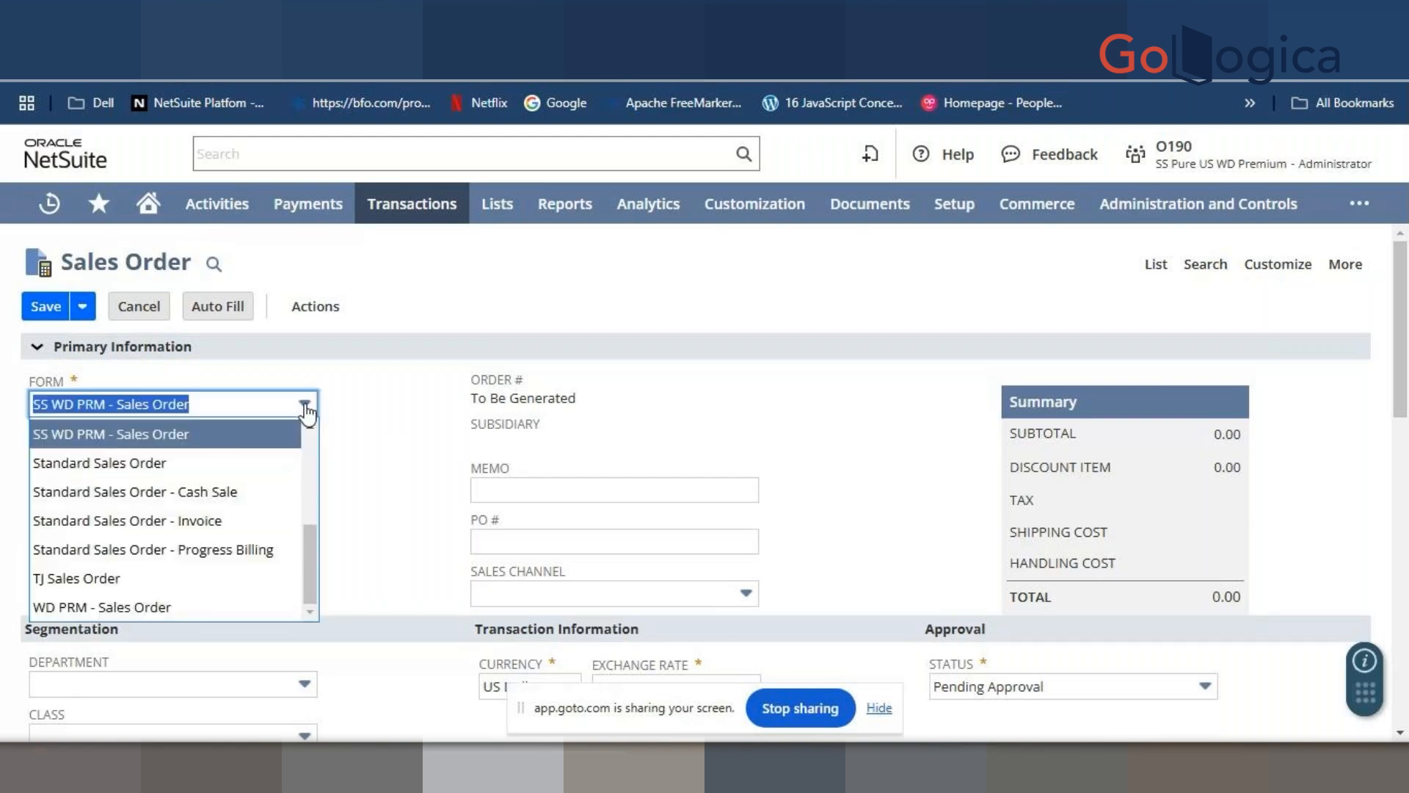
pyautogui.click(208, 464)
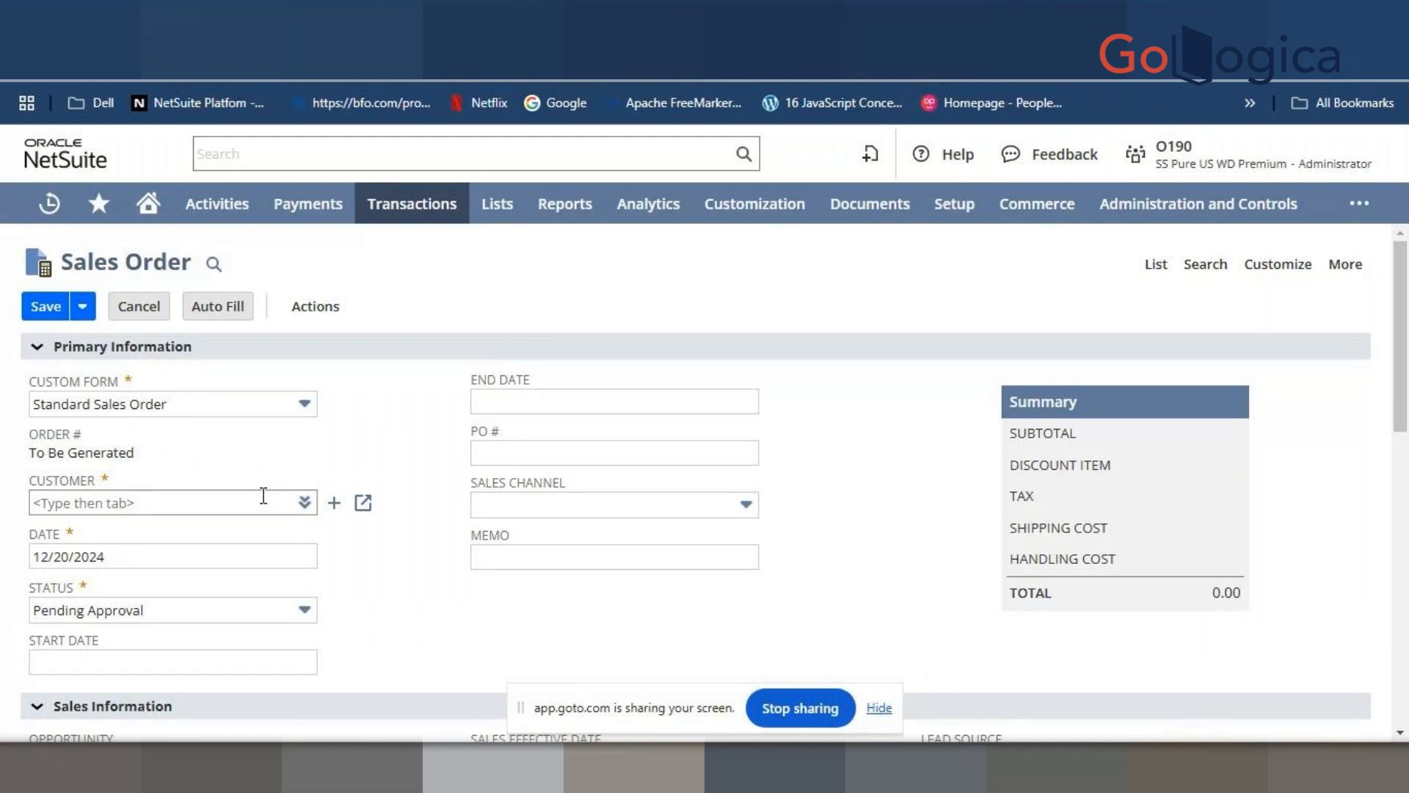
# - Set the new sales order's customer to Preston Inc
pyautogui.scroll(-4, 279, 484)
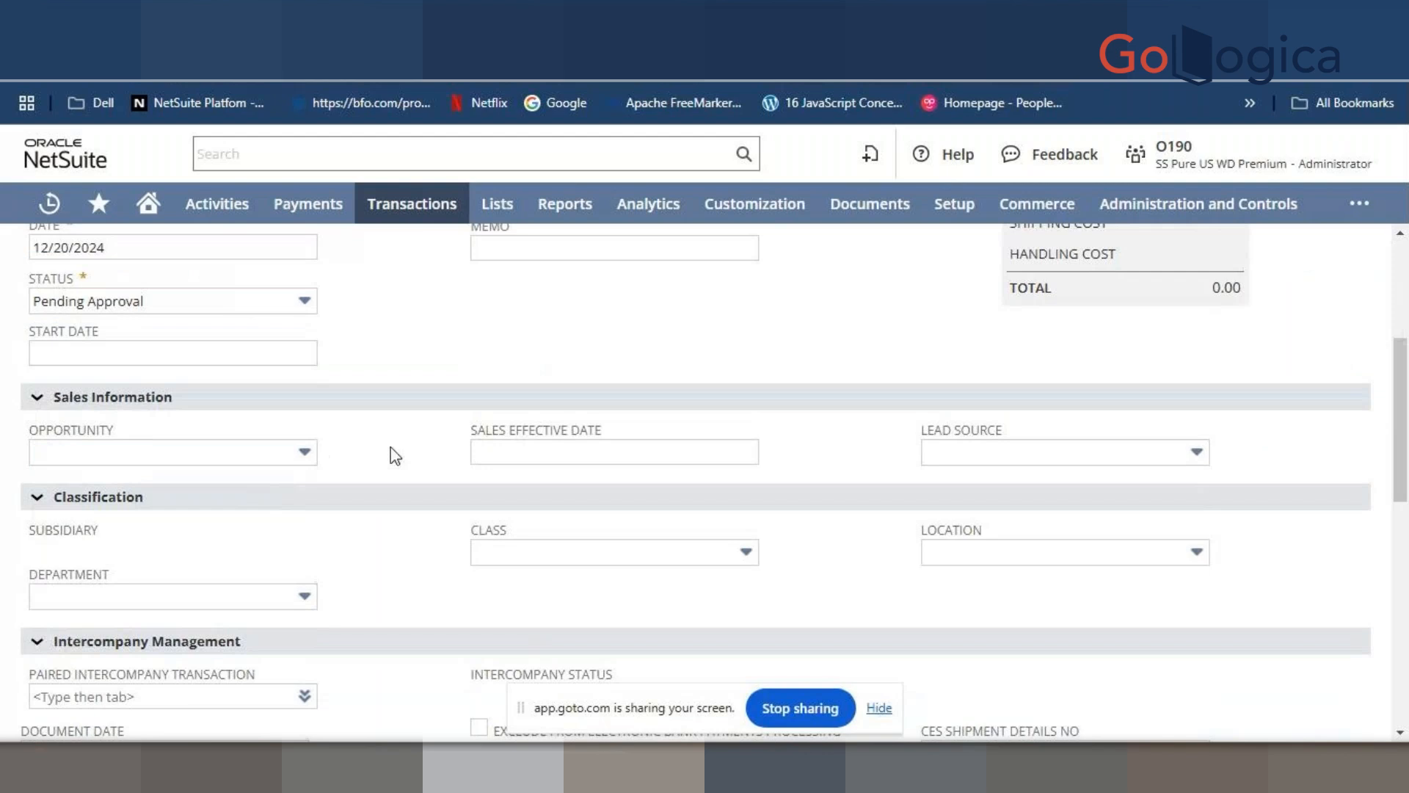
pyautogui.scroll(4, 393, 458)
pyautogui.click(179, 502)
pyautogui.write('Preston Inc')
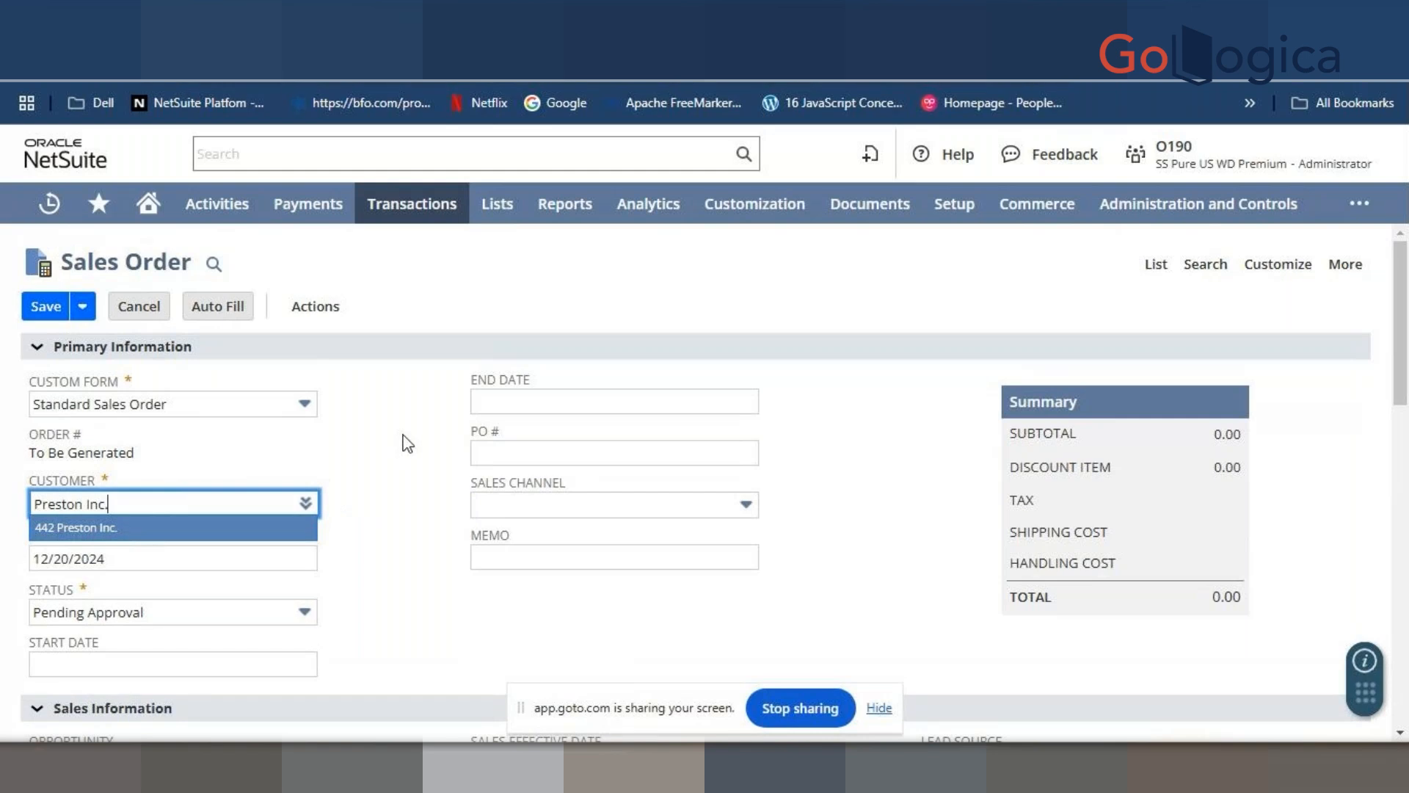
pyautogui.press('Return')
# - Set the location in the sales order's Classification section to Boston - US
pyautogui.scroll(-5, 407, 443)
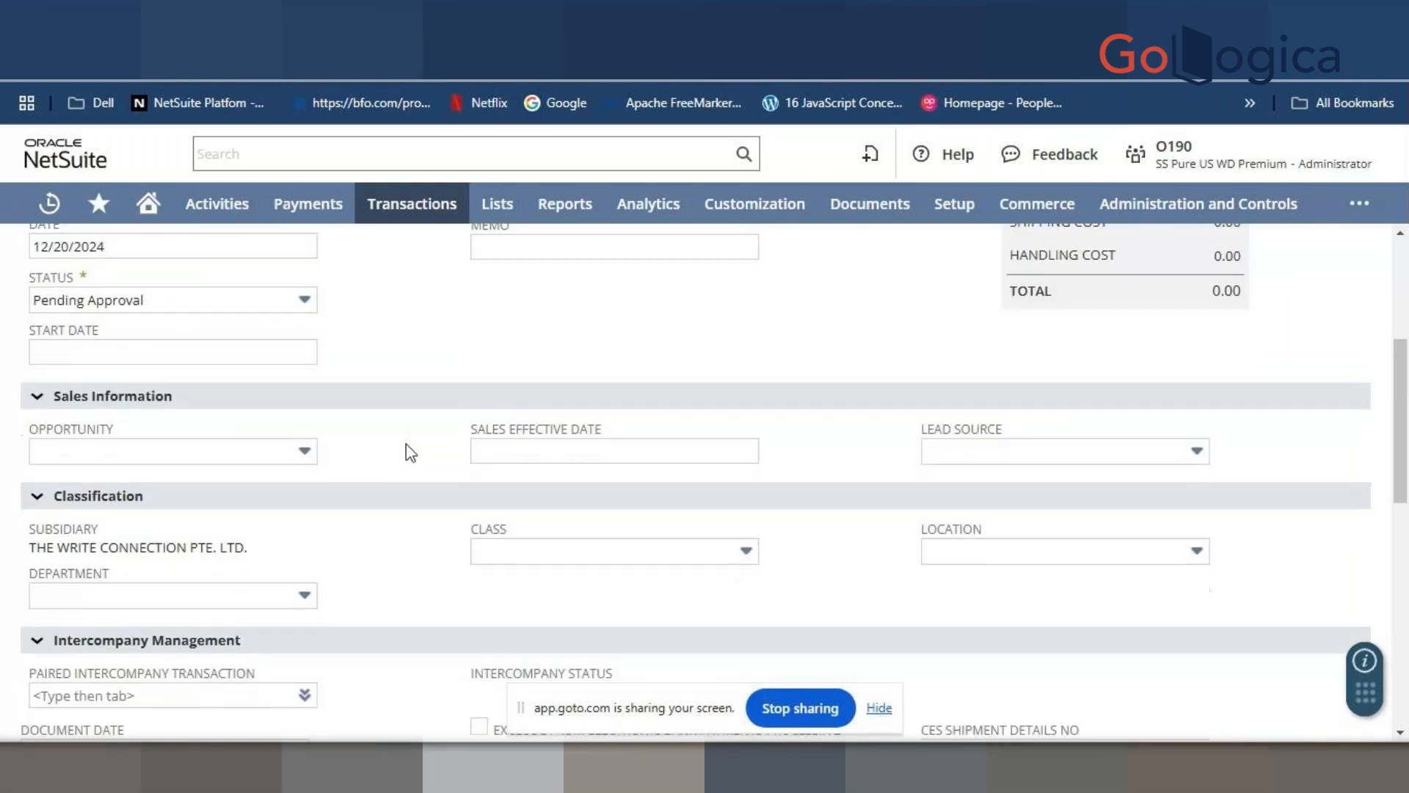
pyautogui.click(1037, 446)
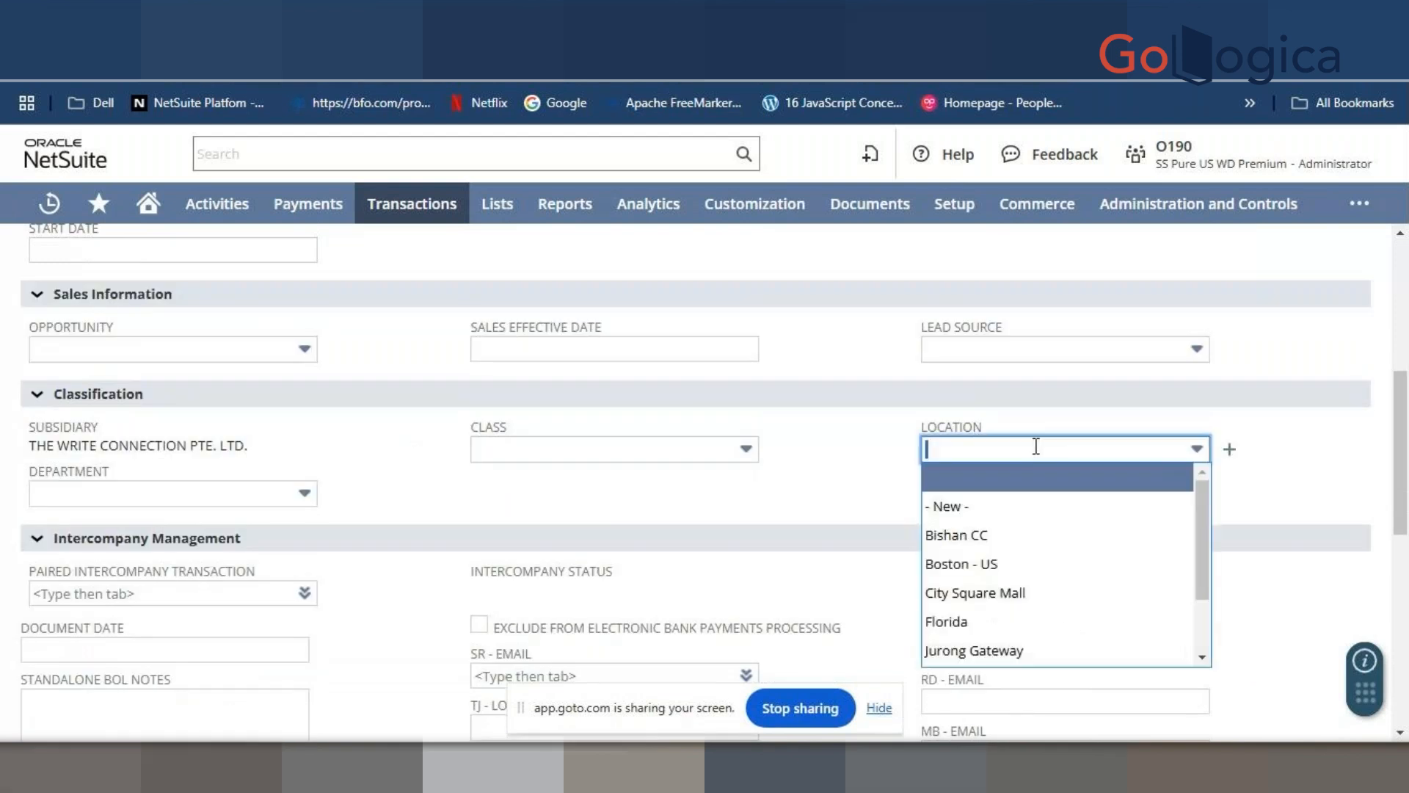
pyautogui.click(855, 504)
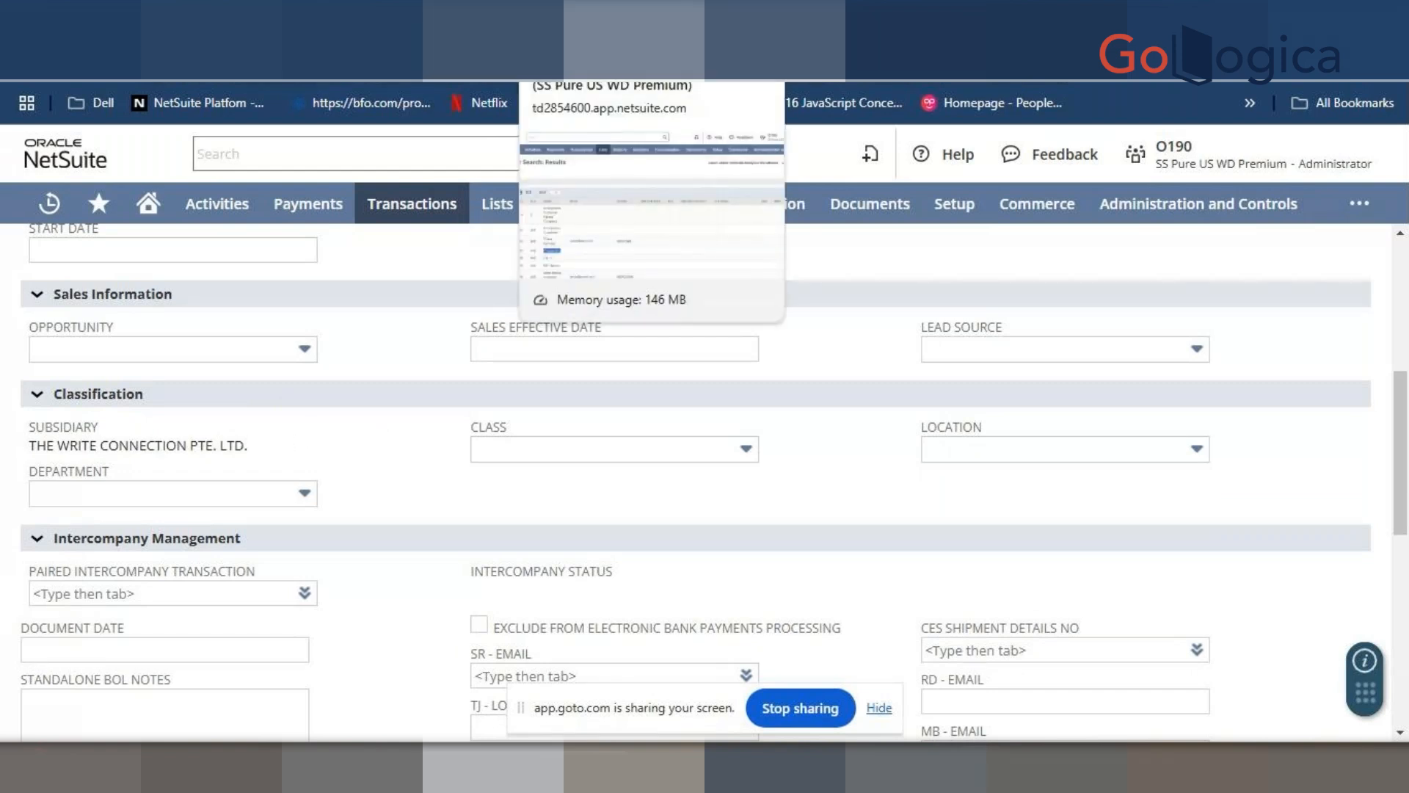
pyautogui.click(943, 456)
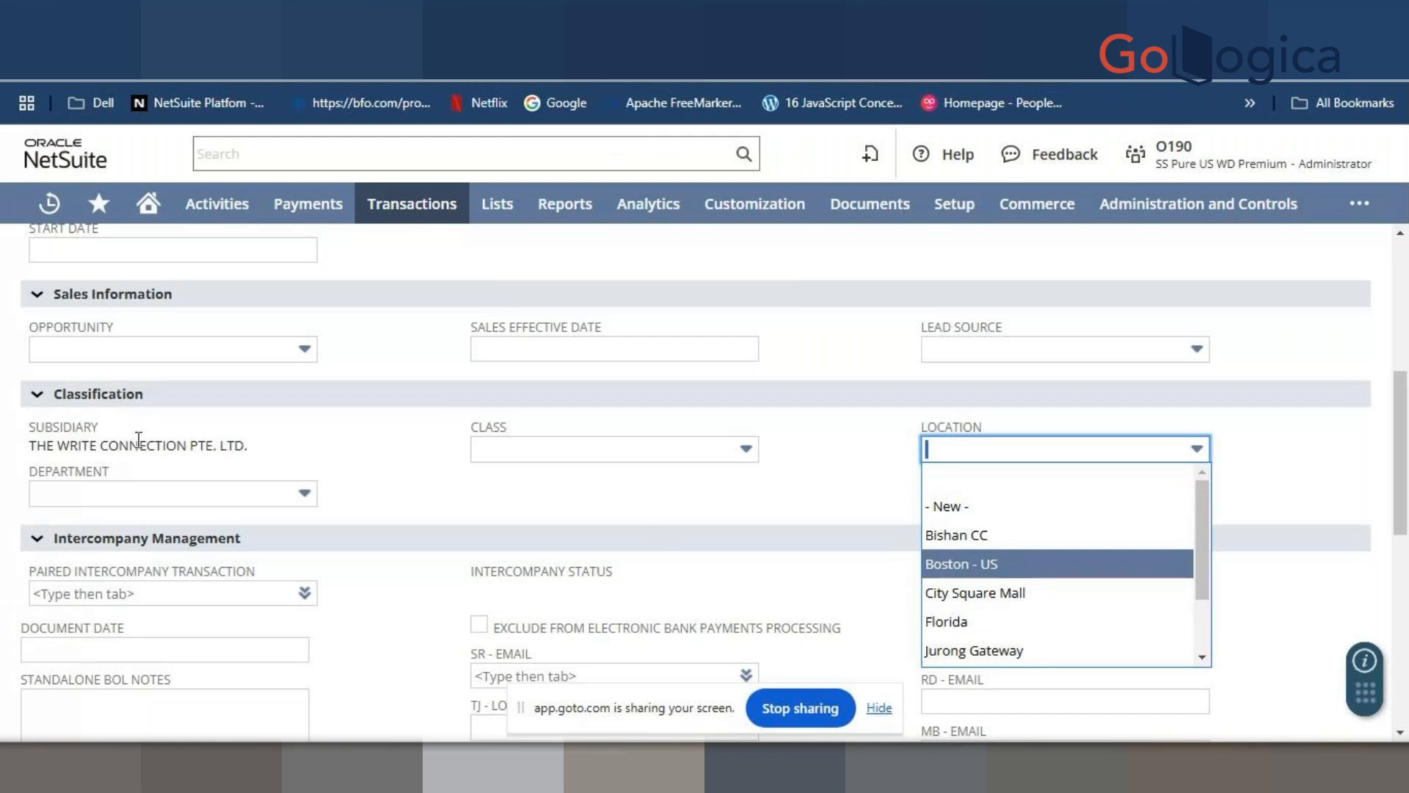
pyautogui.scroll(2, 337, 400)
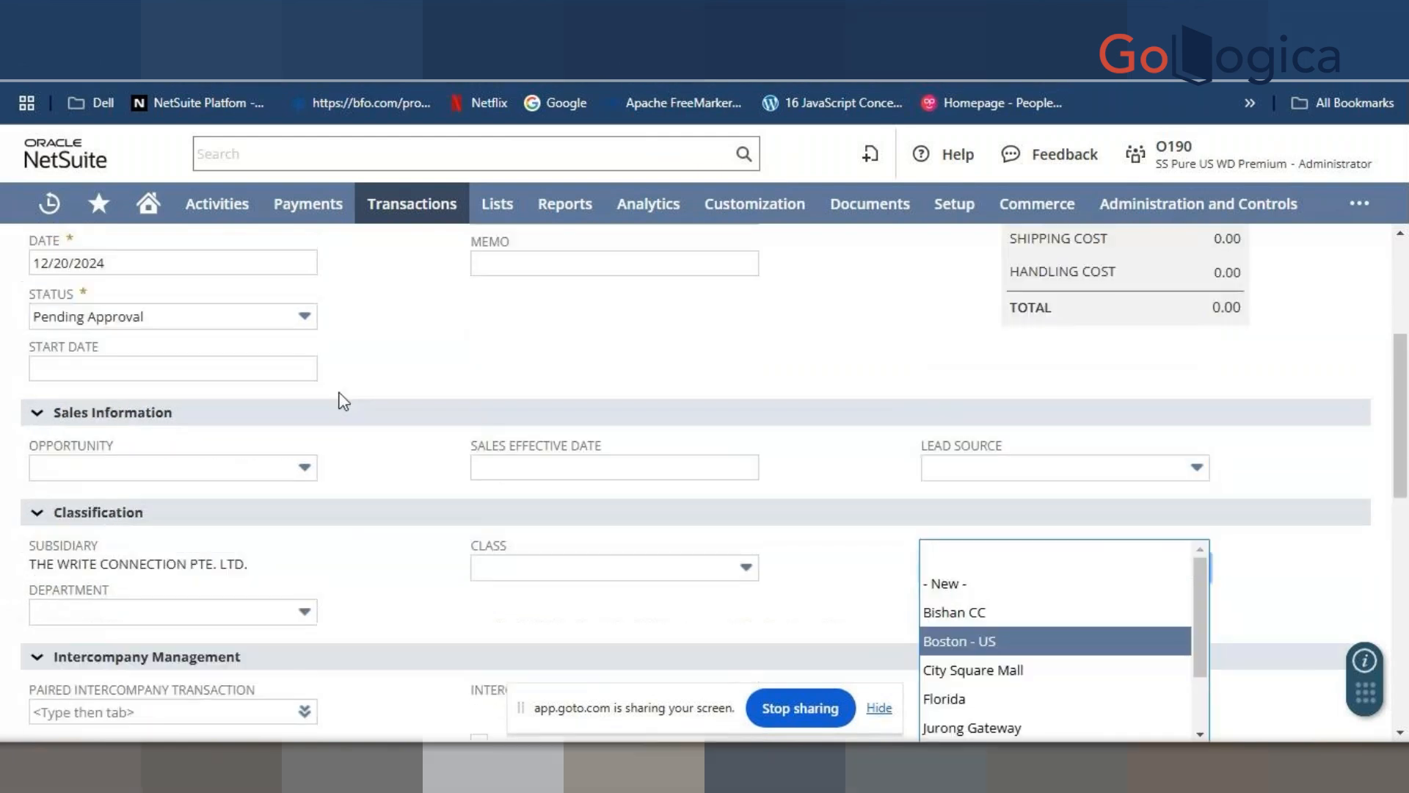
pyautogui.scroll(2, 343, 401)
pyautogui.scroll(-2, 110, 469)
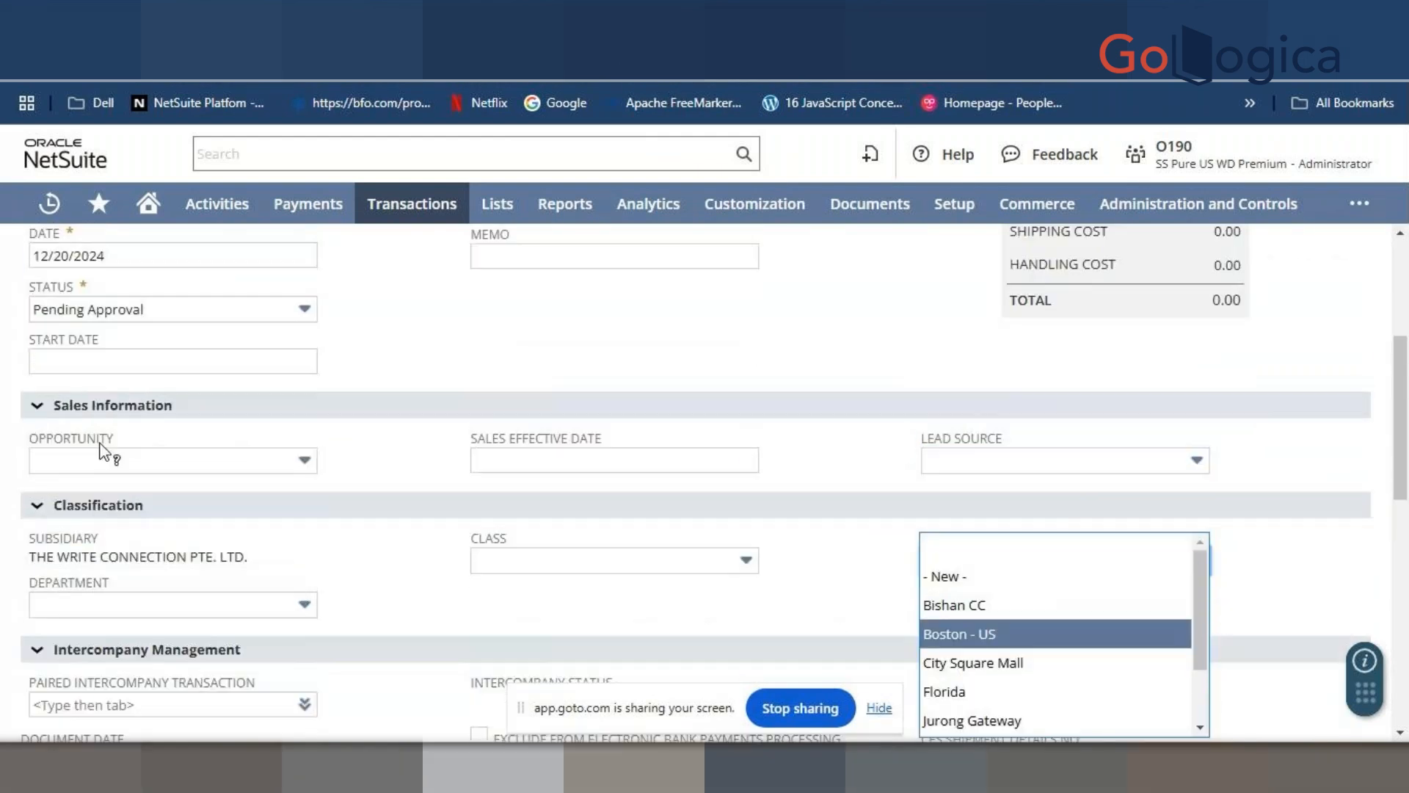
pyautogui.scroll(3, 101, 449)
pyautogui.scroll(-1, 220, 506)
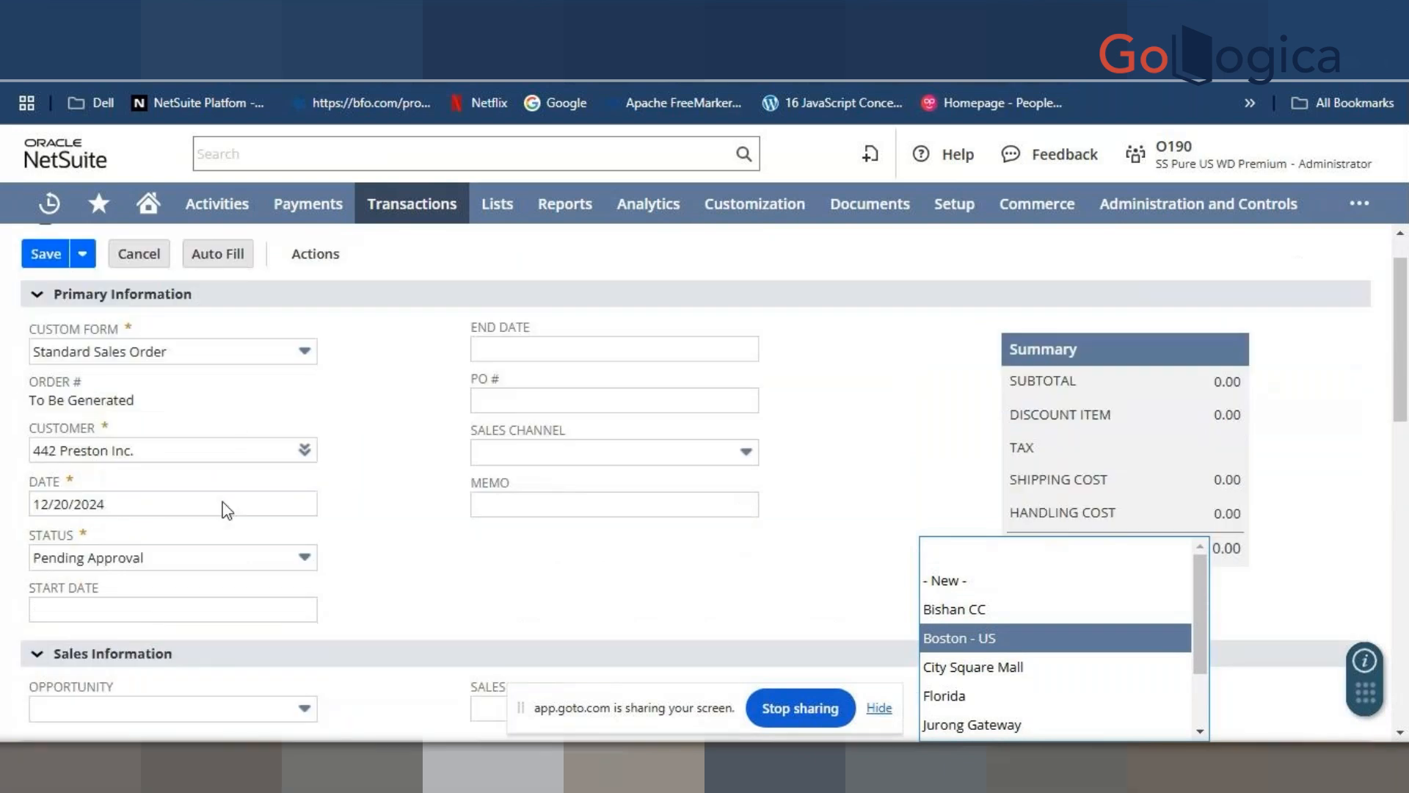
pyautogui.scroll(-6, 221, 509)
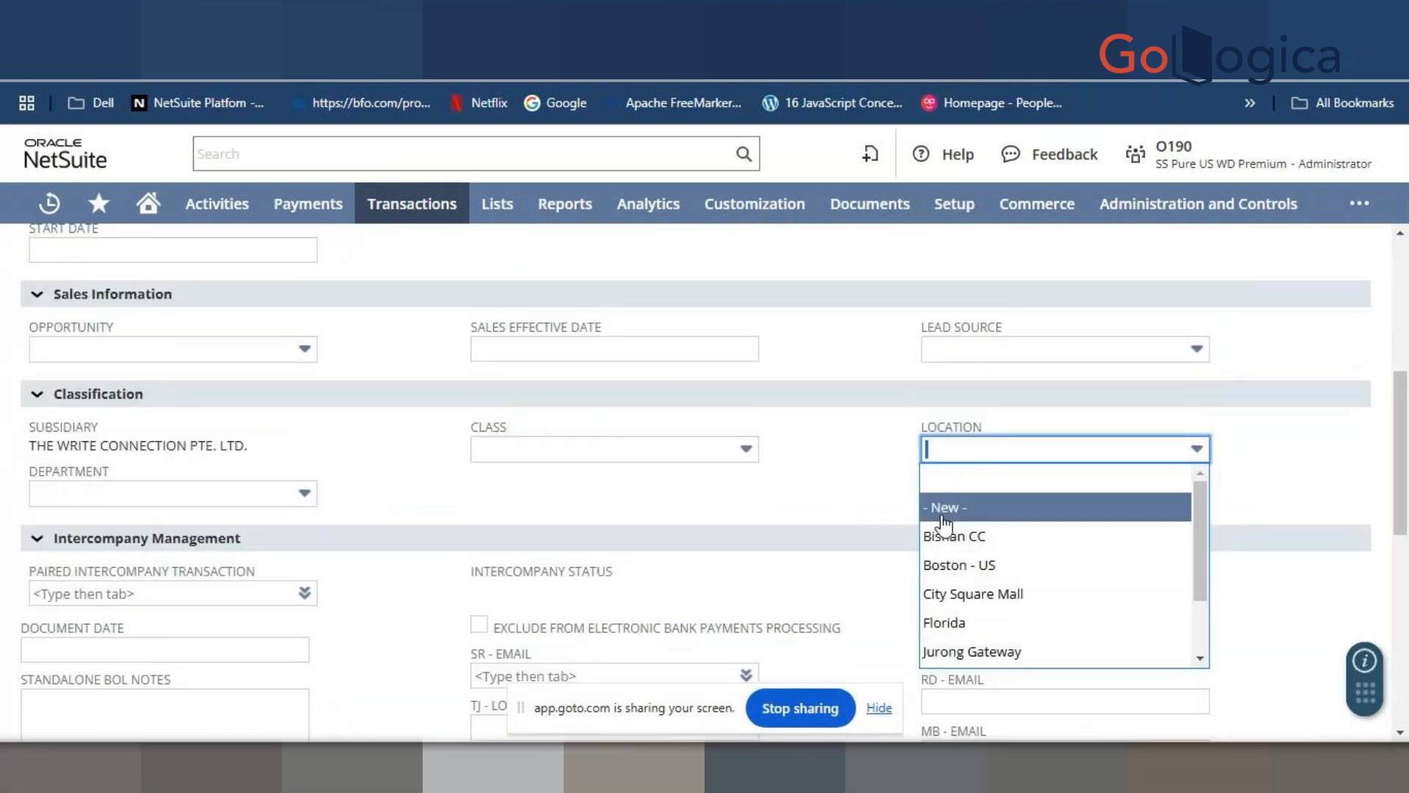
pyautogui.click(954, 564)
pyautogui.click(856, 469)
# - Try to find the line item for the sales order by the name Mac
pyautogui.scroll(-1, 857, 473)
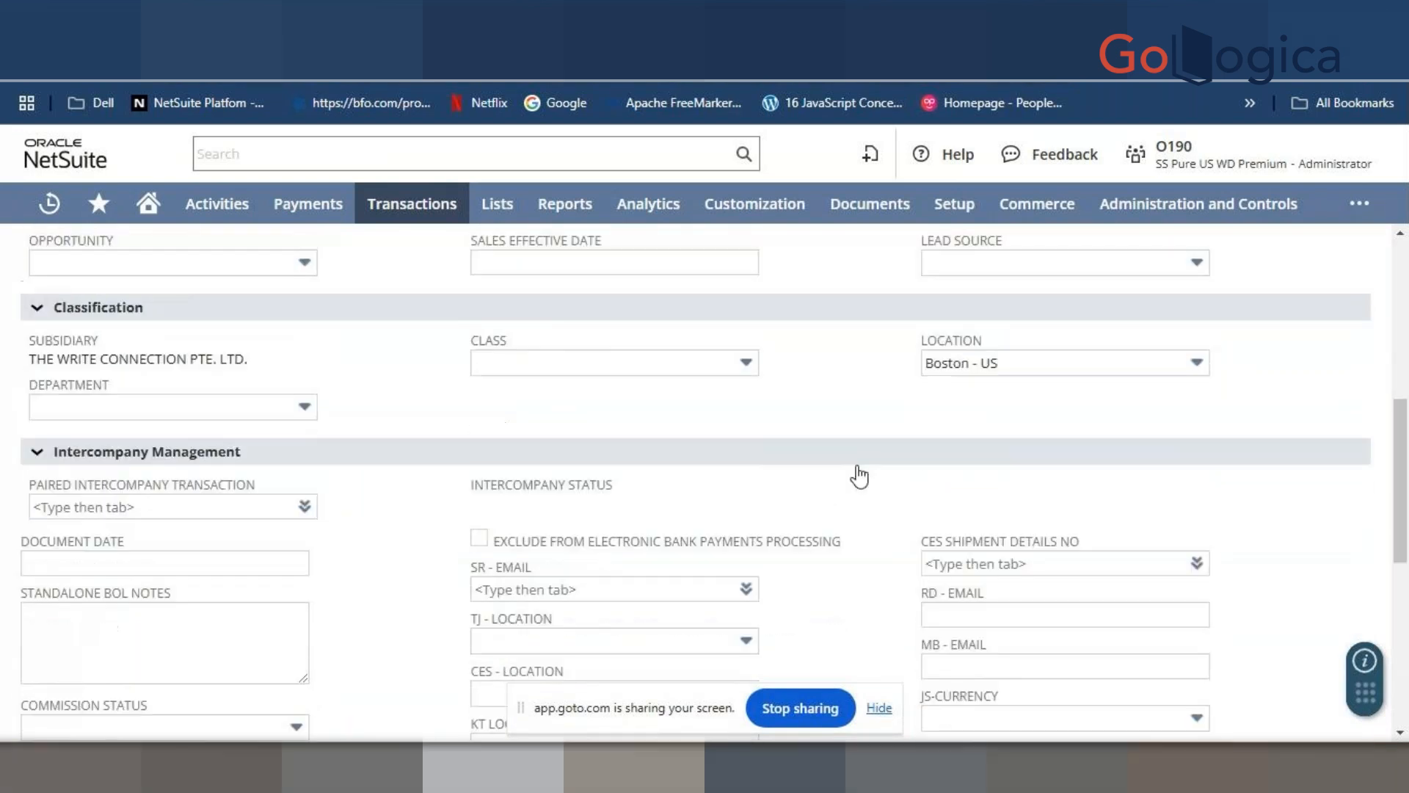
pyautogui.scroll(-7, 858, 477)
pyautogui.click(152, 525)
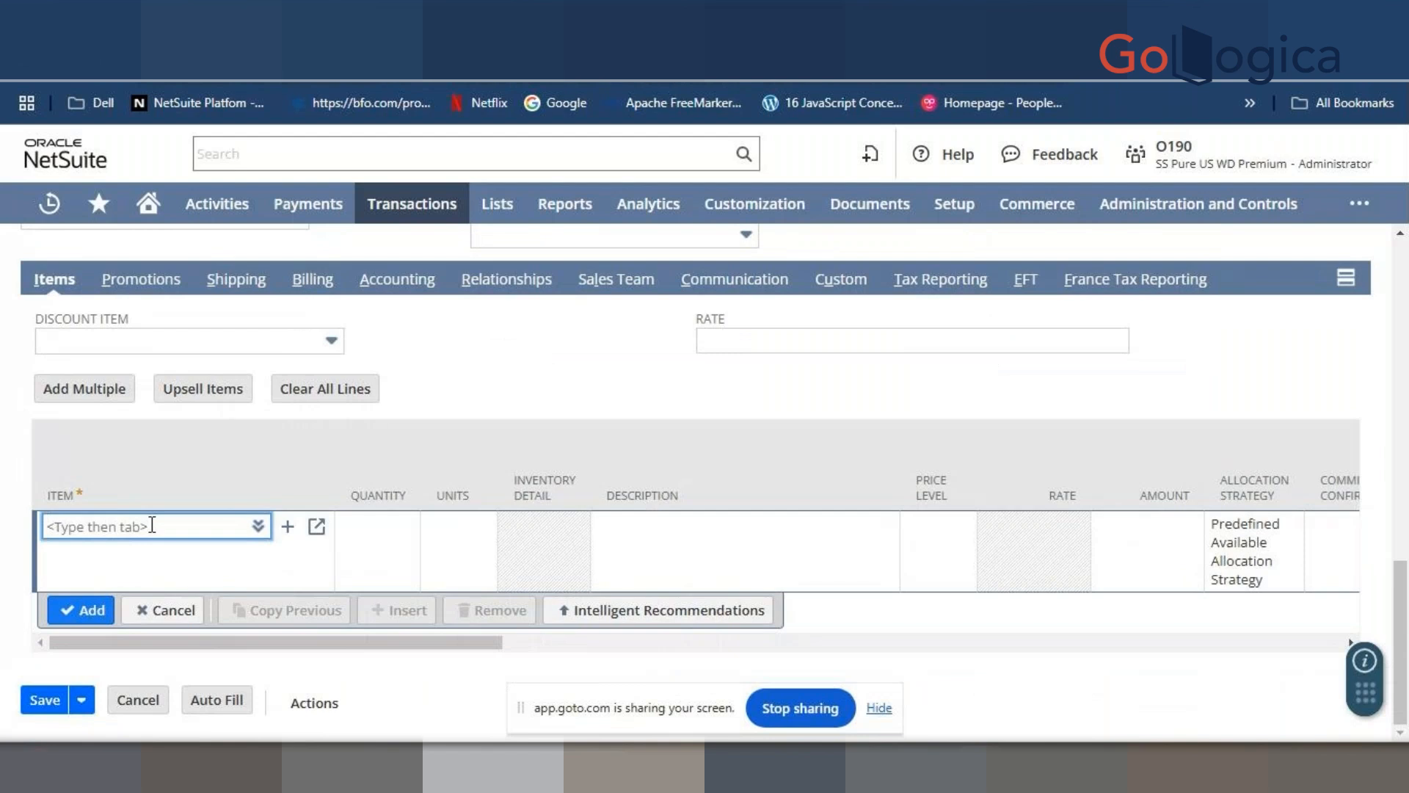
pyautogui.write('Mac')
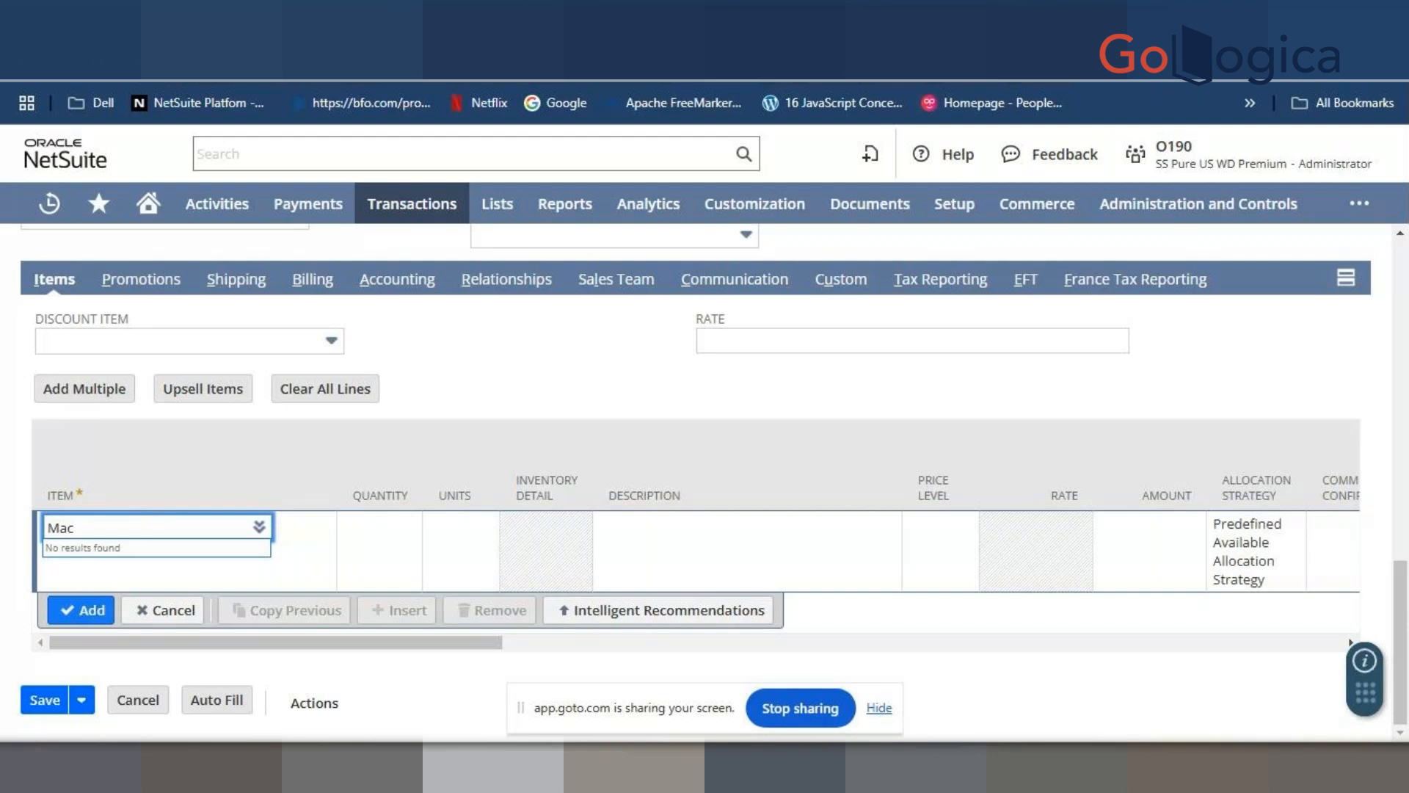
pyautogui.press('Tab')
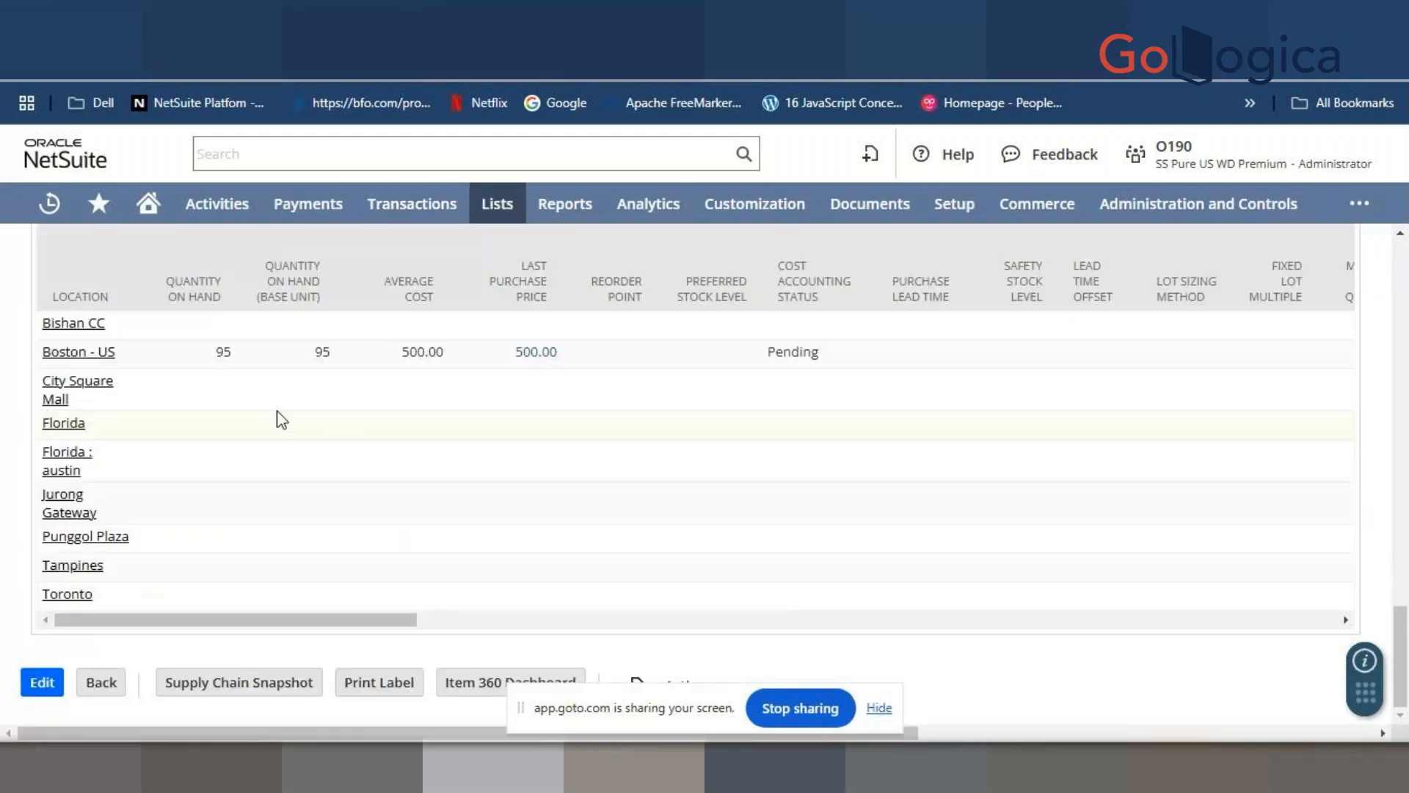
# - Copy the full item name from the item record and select A015 - Mac PC as the sales order's line item
pyautogui.scroll(10, 271, 411)
pyautogui.moveTo(23, 299); pyautogui.dragTo(207, 304)
pyautogui.hotkey('ctrl', 'c')
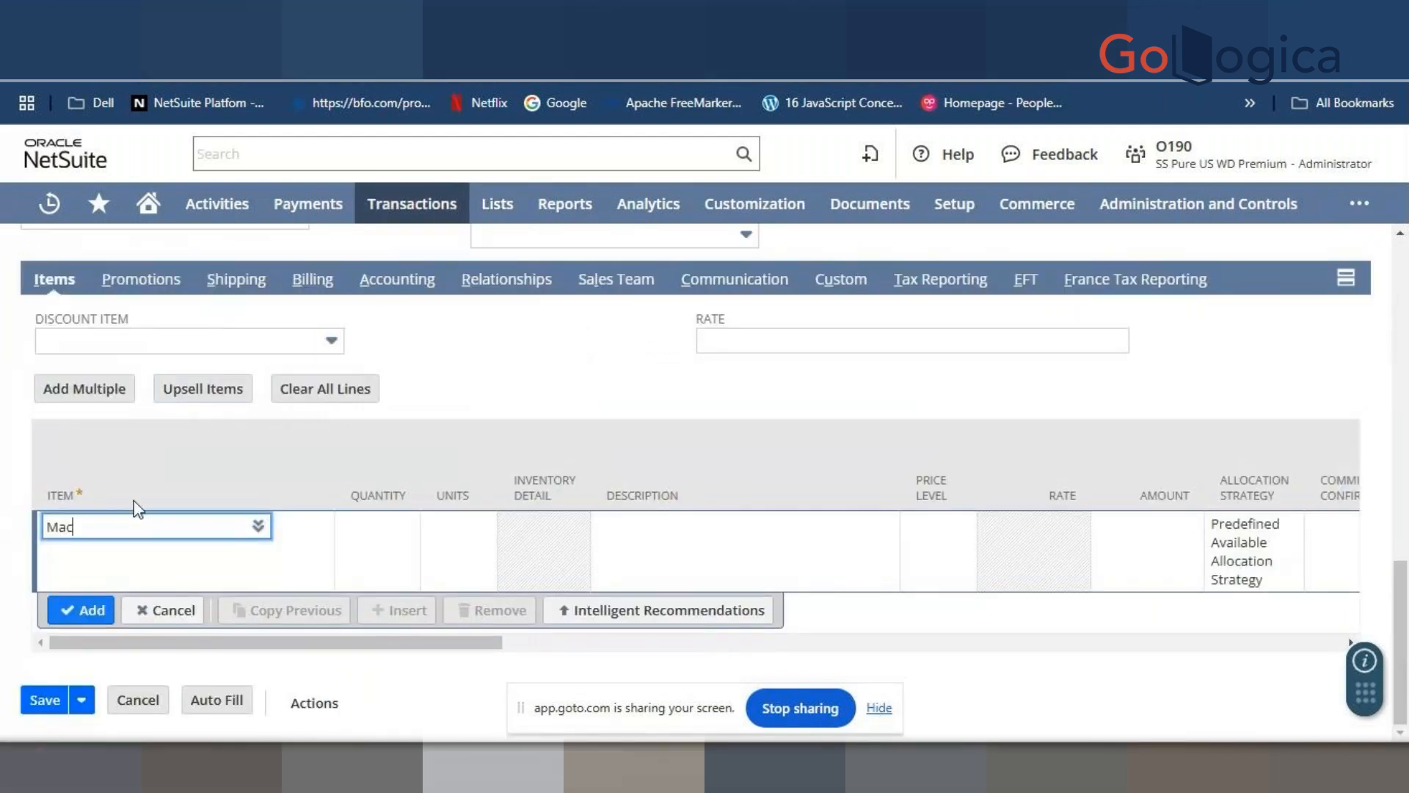
pyautogui.click(425, 392)
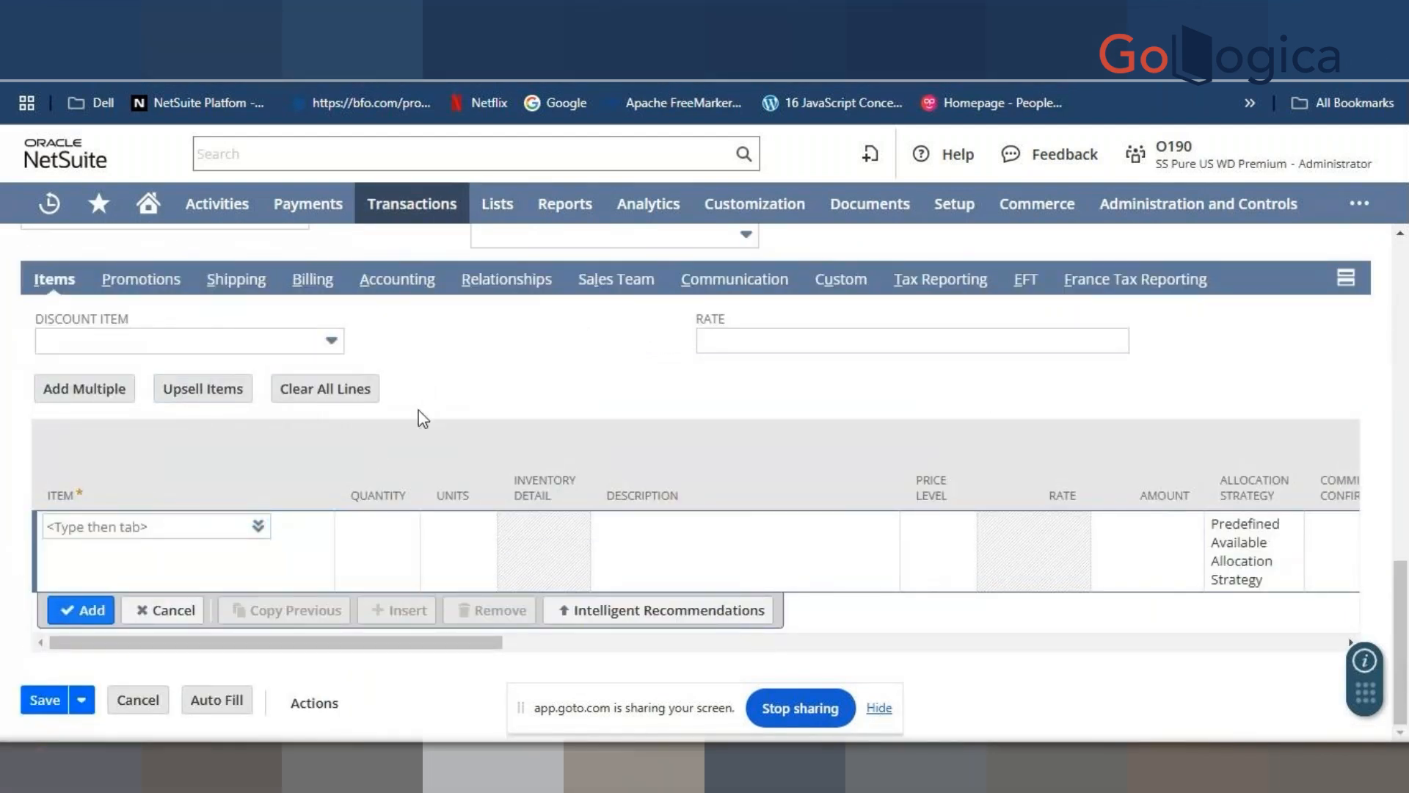
pyautogui.click(121, 523)
pyautogui.hotkey('ctrl', 'v')
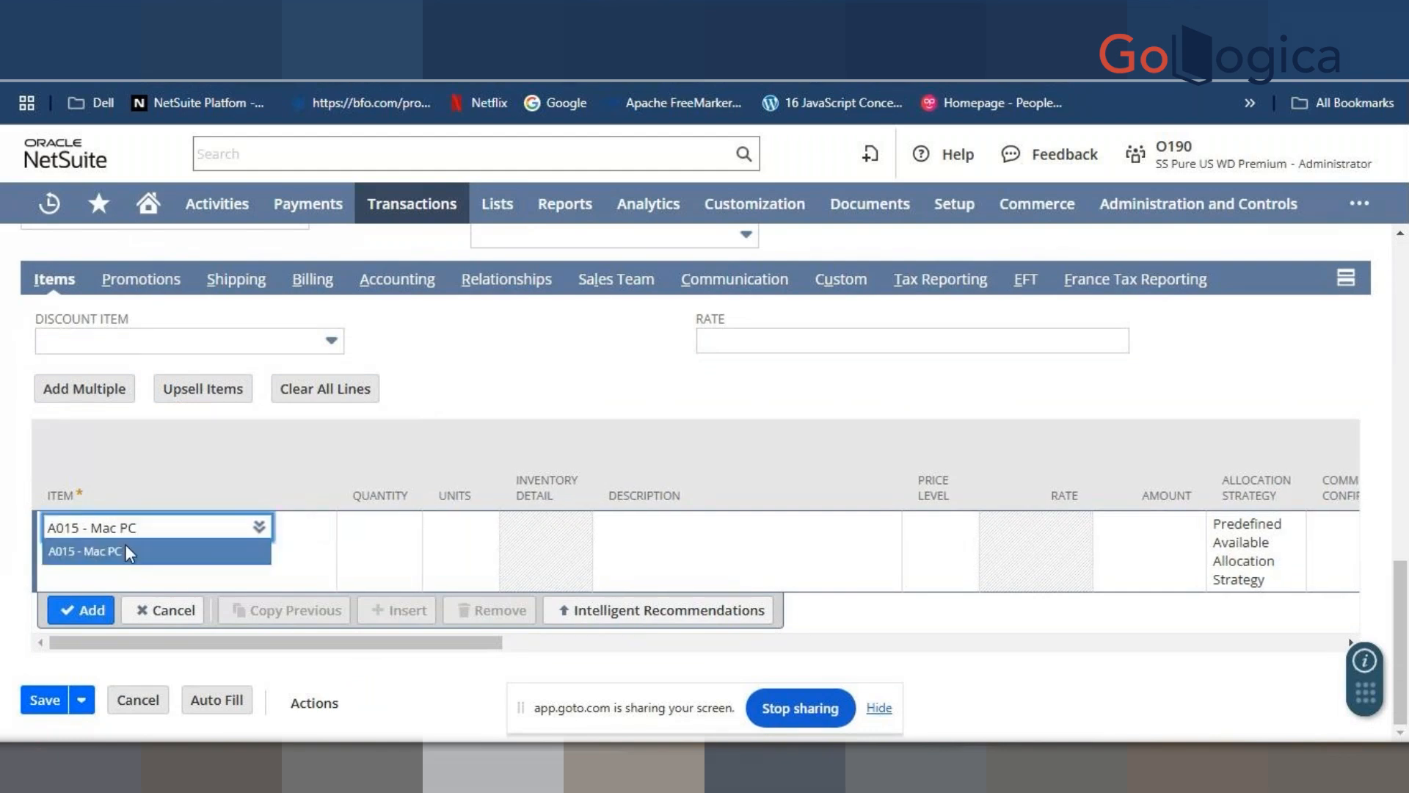
pyautogui.click(477, 390)
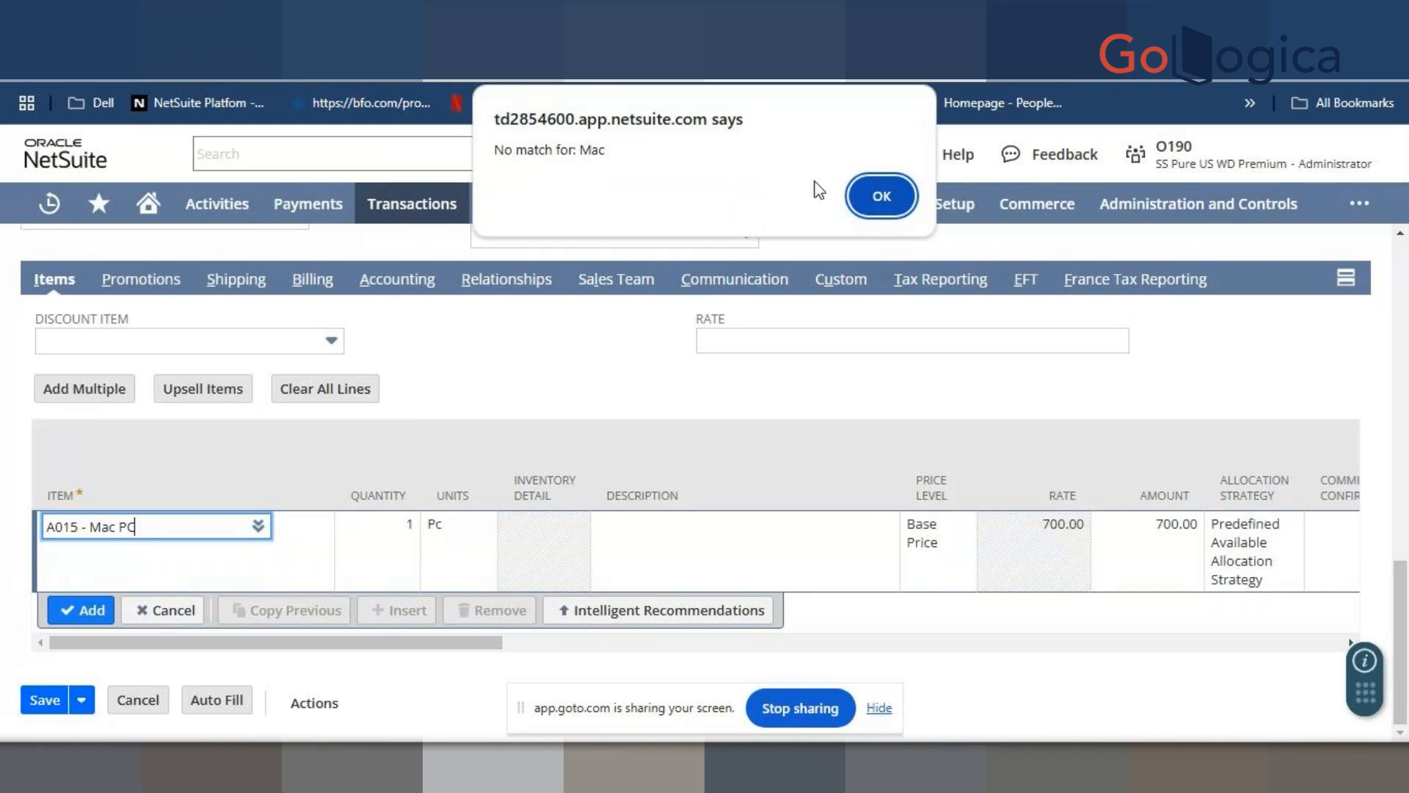
pyautogui.click(867, 196)
pyautogui.click(160, 525)
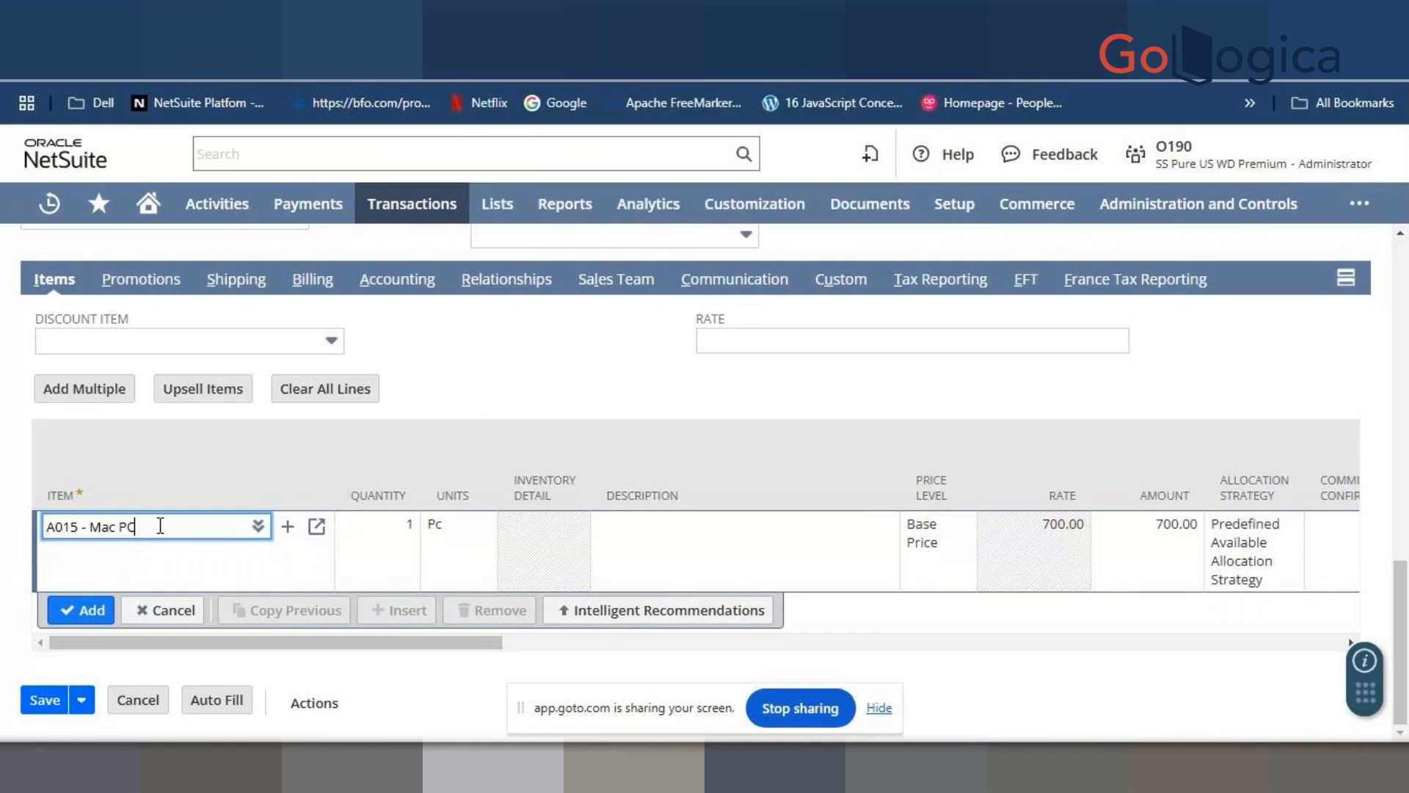
pyautogui.press('BackSpace')
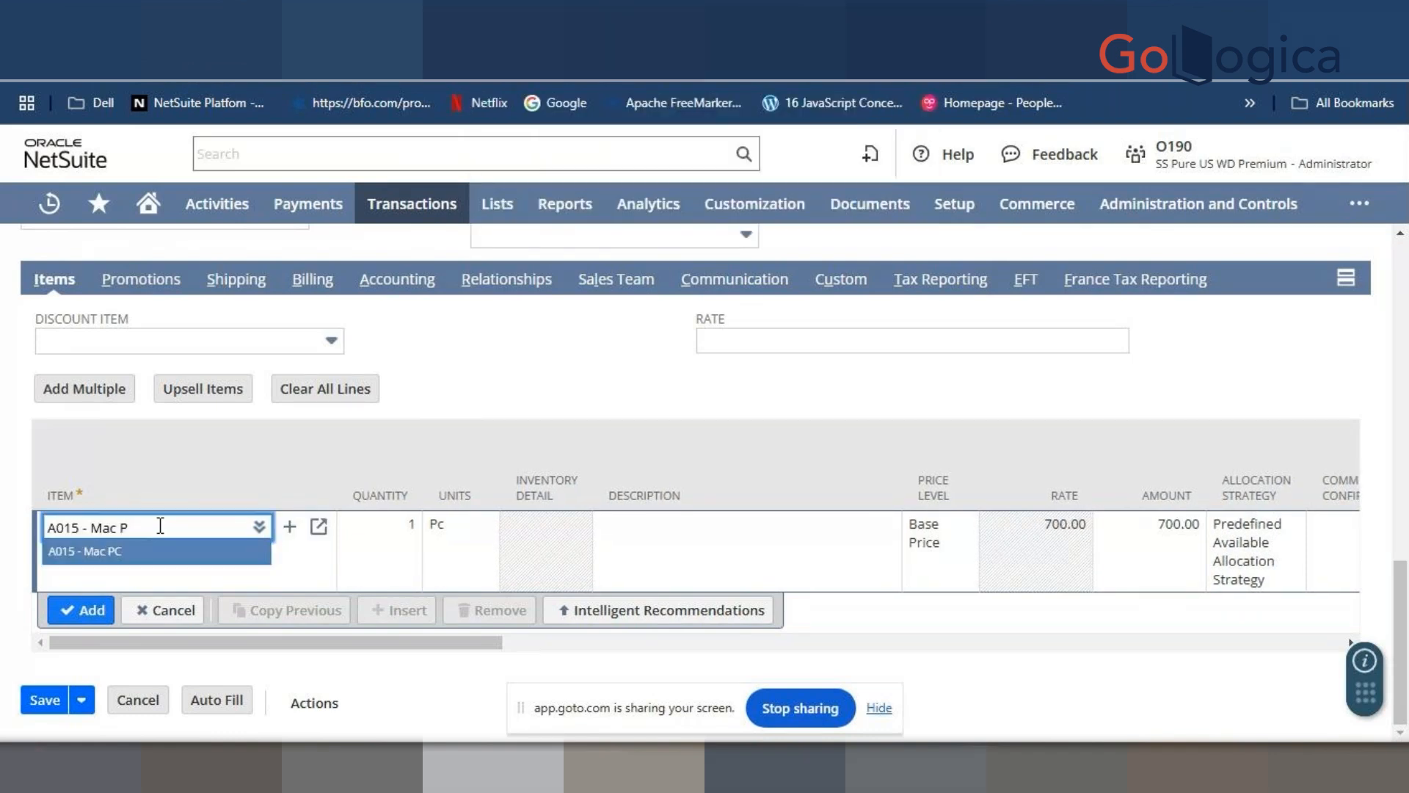
pyautogui.click(152, 552)
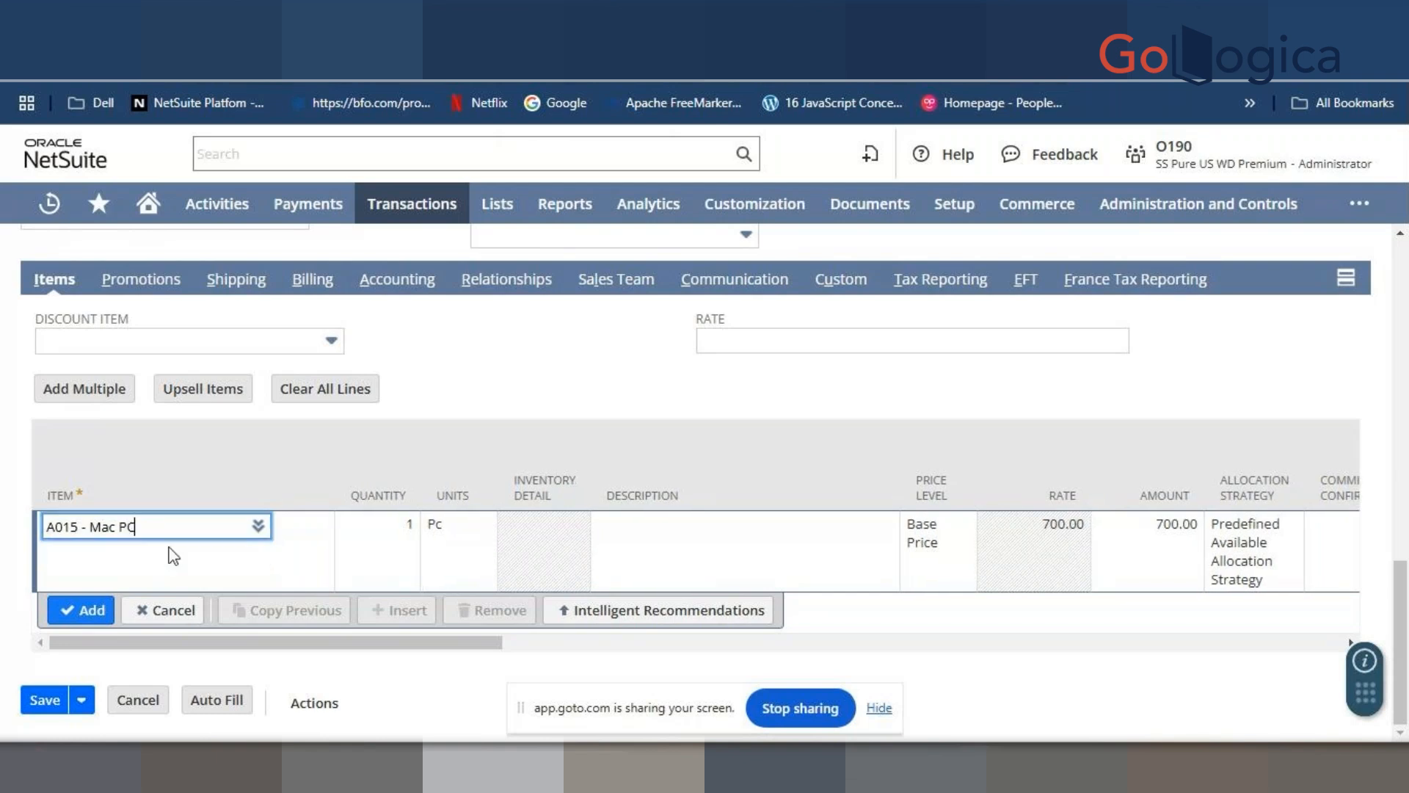
# - Set the quantity of the A015 - Mac PC line to 10
pyautogui.click(404, 543)
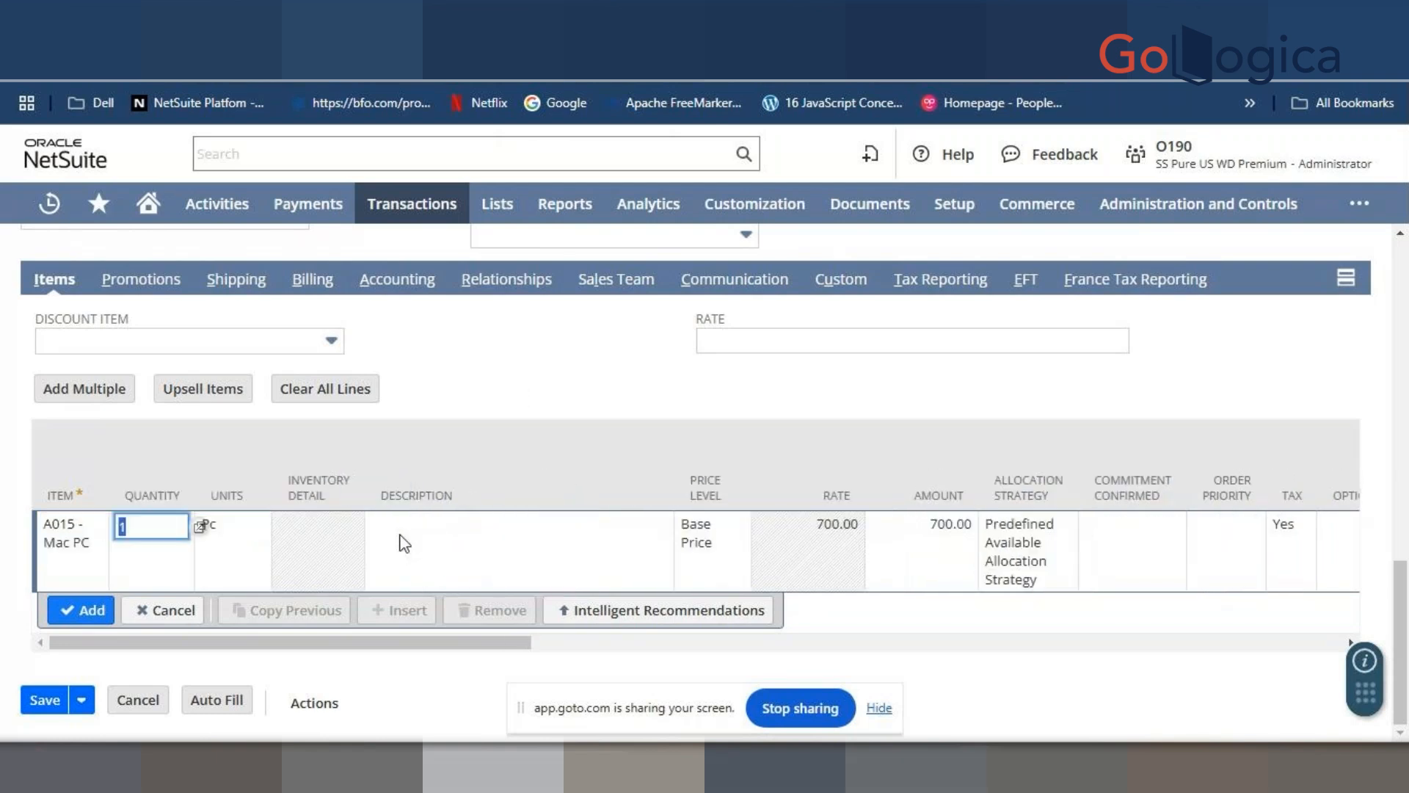
pyautogui.write('10')
pyautogui.click(477, 371)
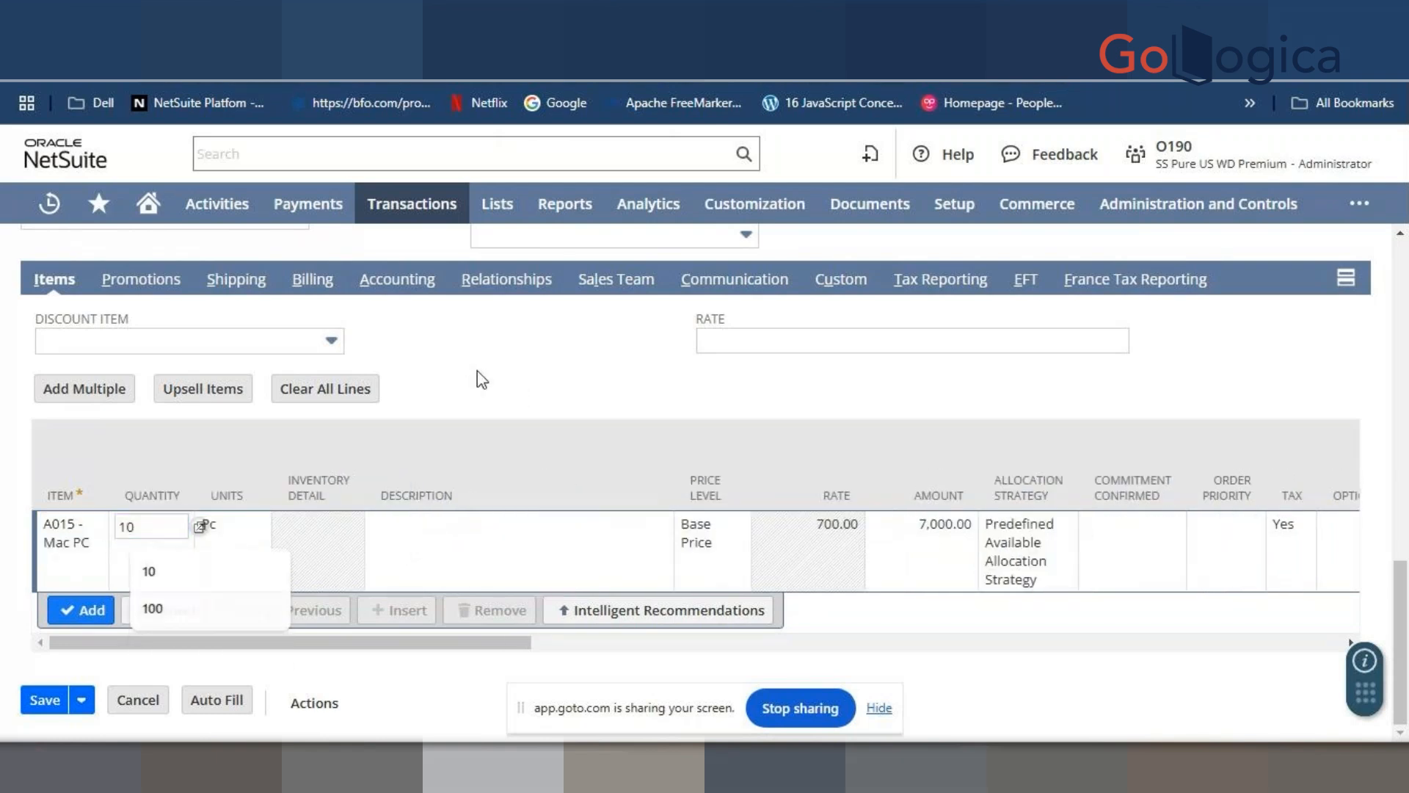
# - Add the A015 - Mac PC line to the sales order and remove the INV_USB Cables - 10 Ft promotional line
pyautogui.click(62, 614)
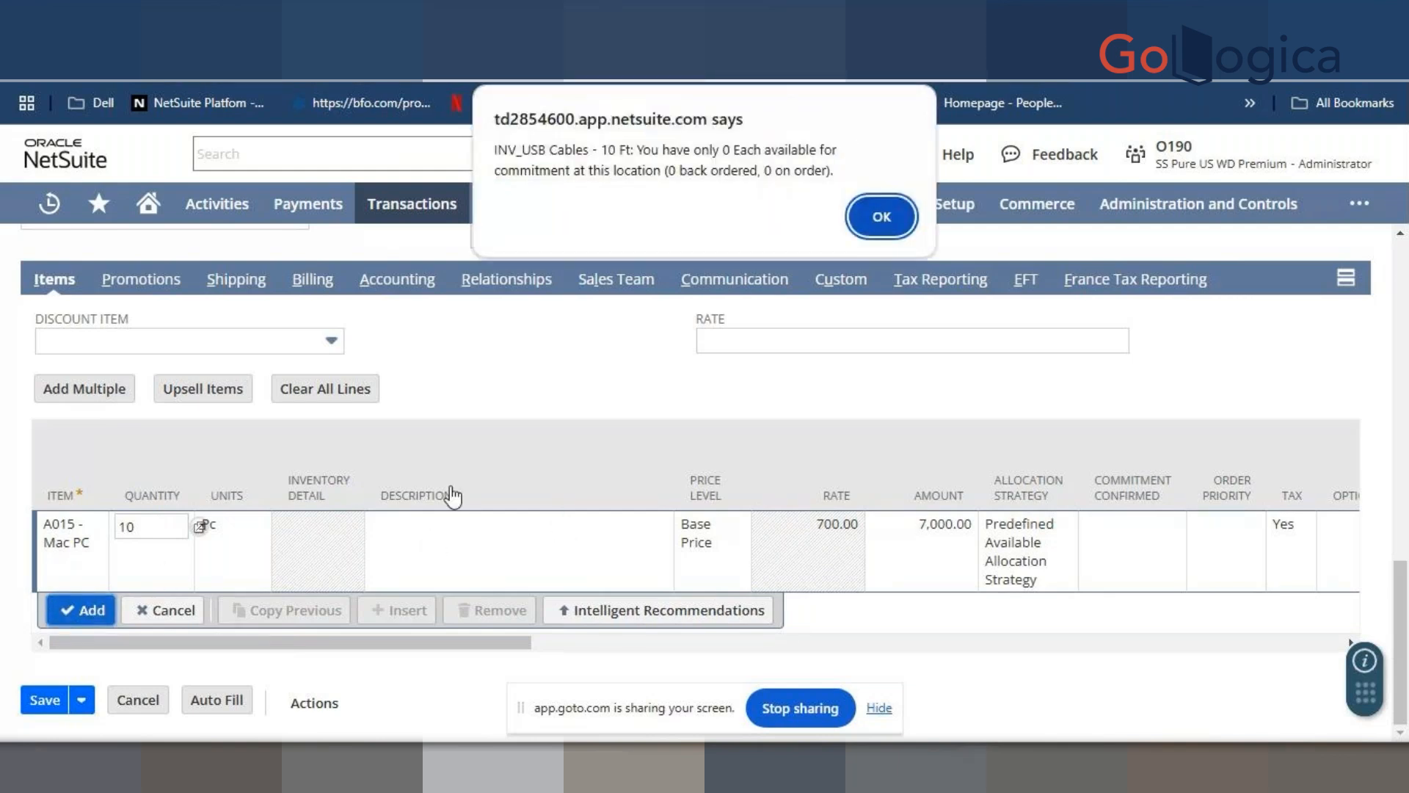
pyautogui.click(866, 216)
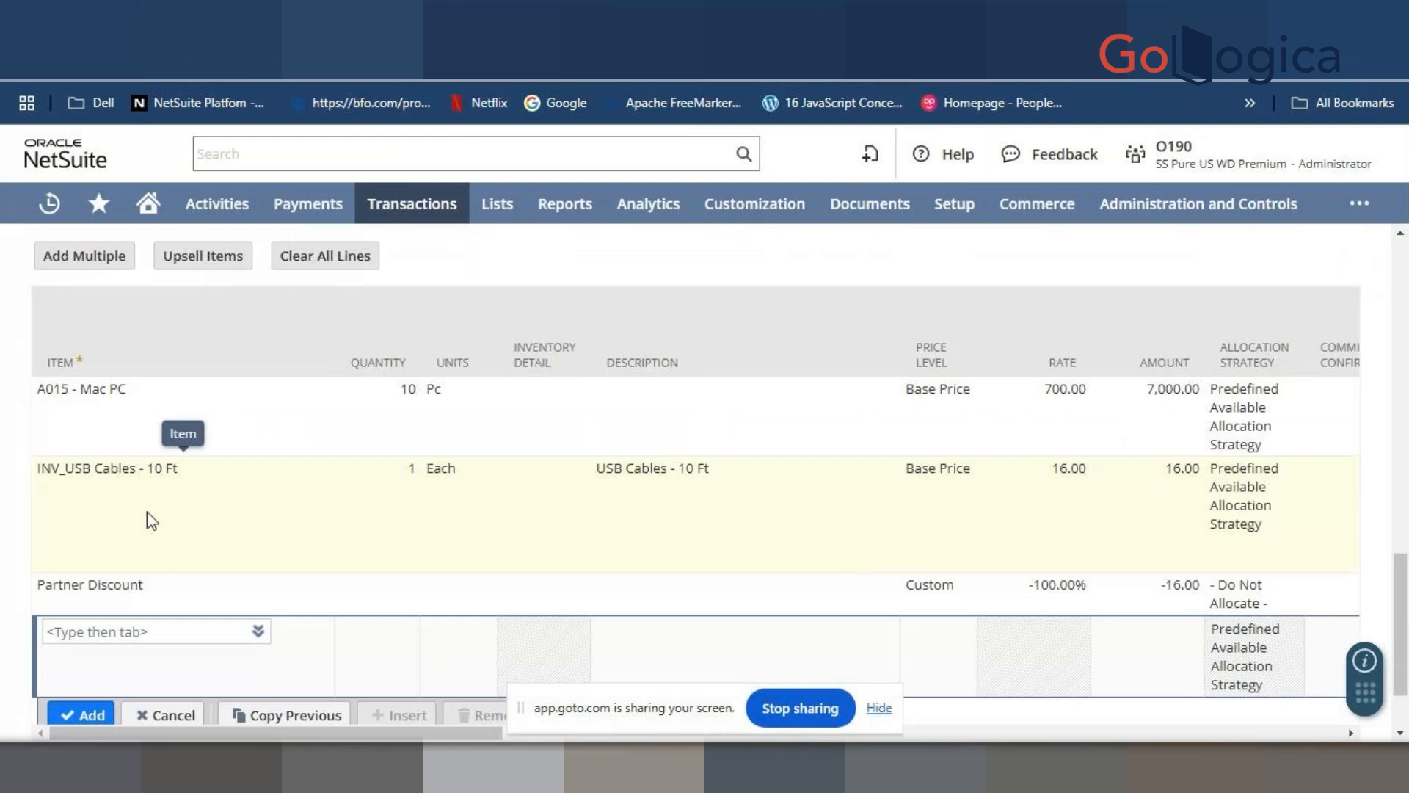
pyautogui.click(147, 512)
pyautogui.click(456, 601)
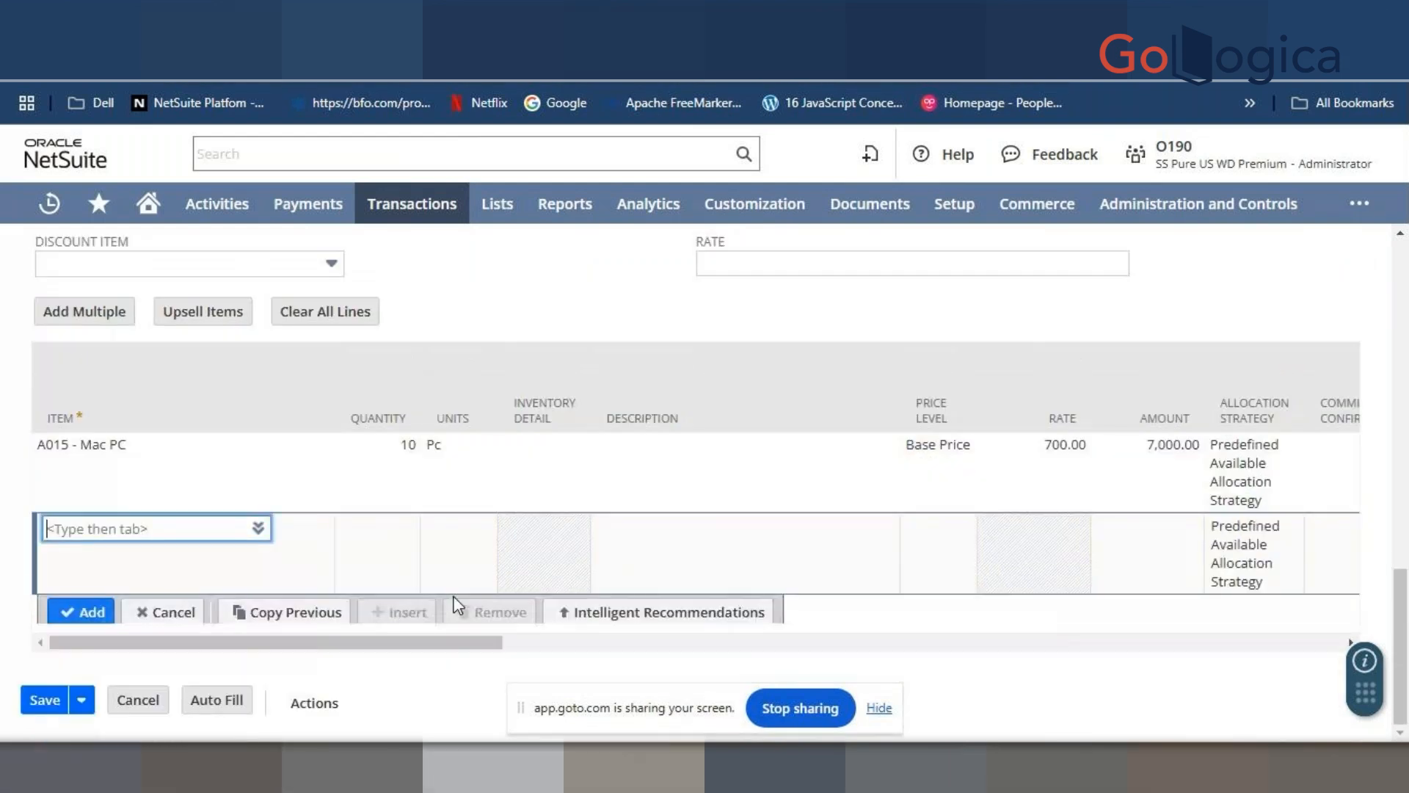
# - Set the sales order's status to Pending Fulfillment and save the order
pyautogui.scroll(15, 460, 499)
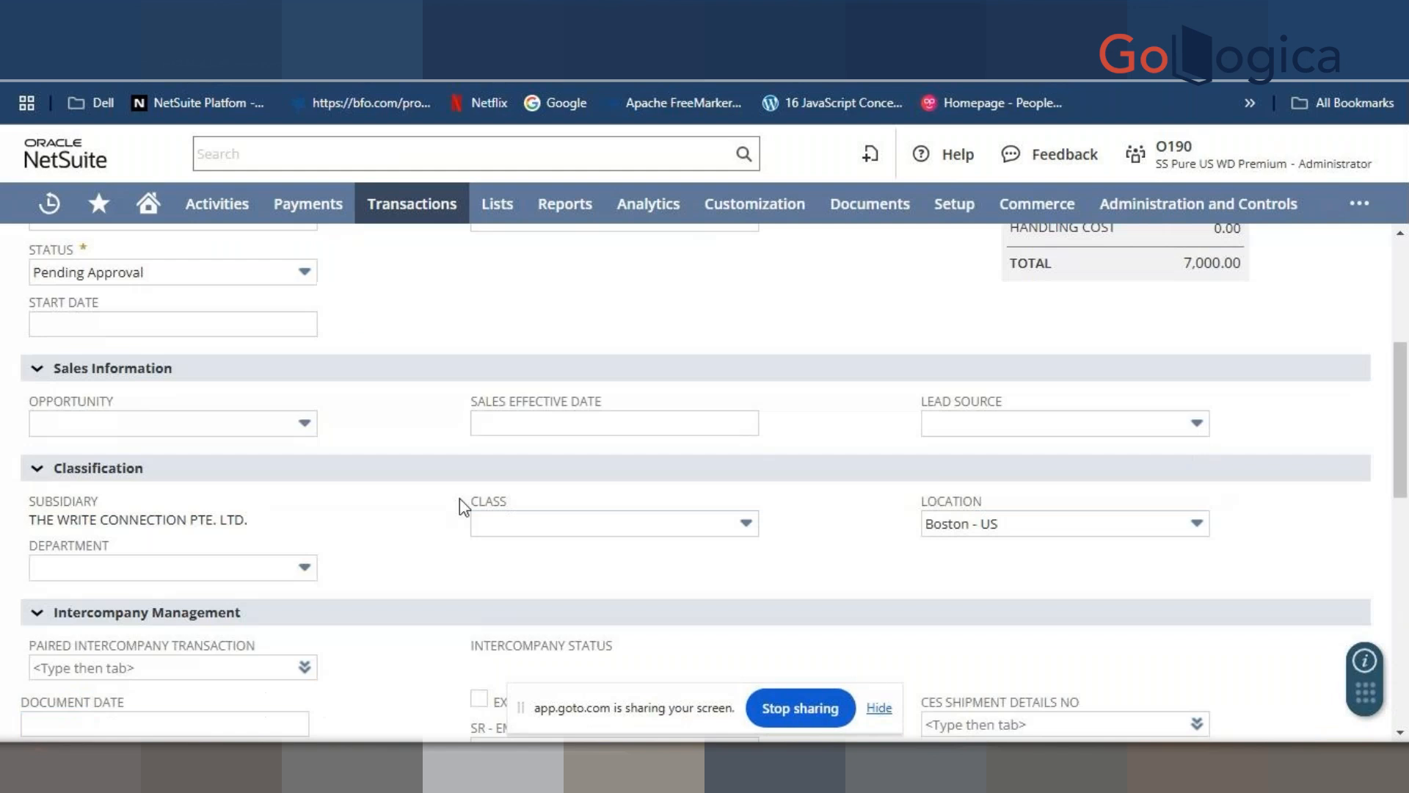
pyautogui.scroll(-2, 372, 503)
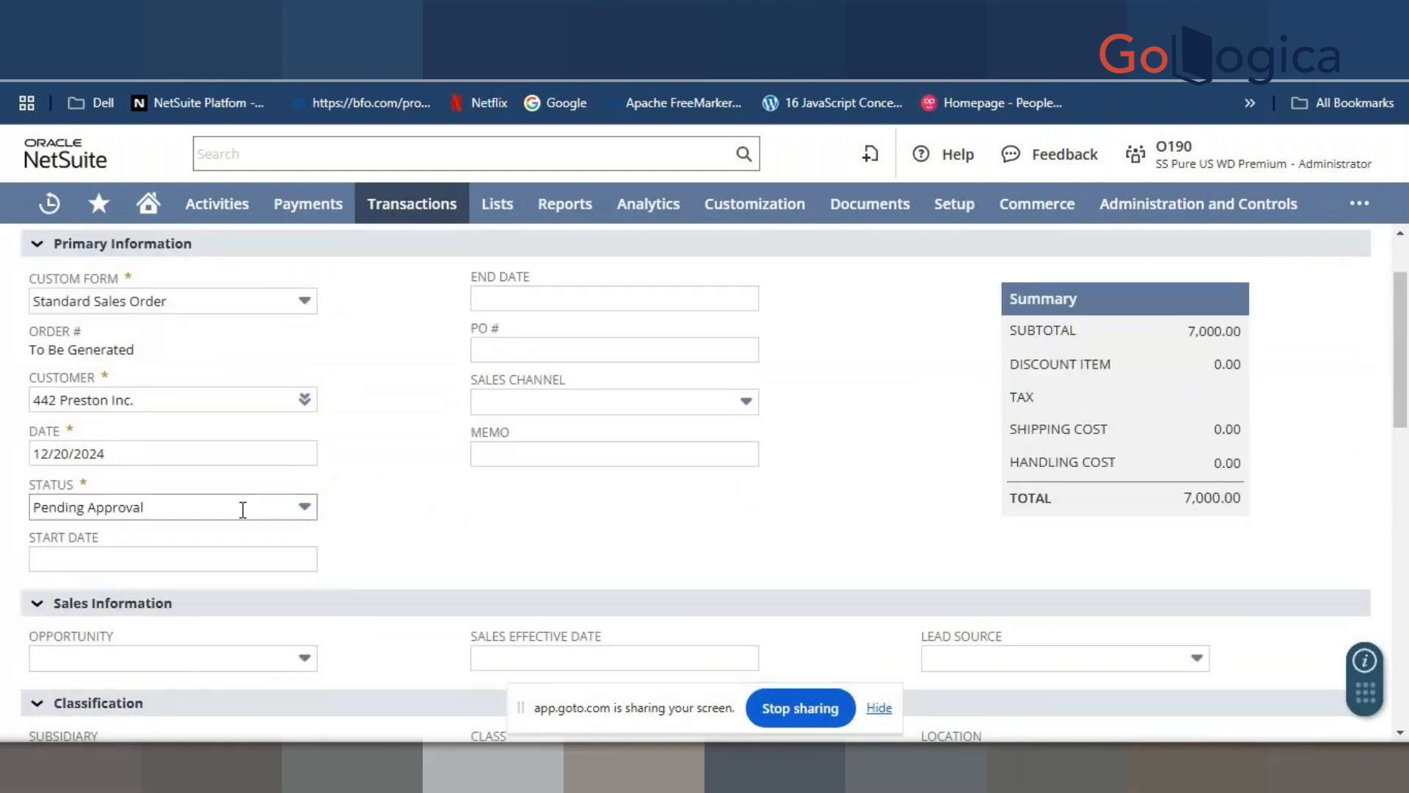
pyautogui.click(220, 505)
pyautogui.click(184, 563)
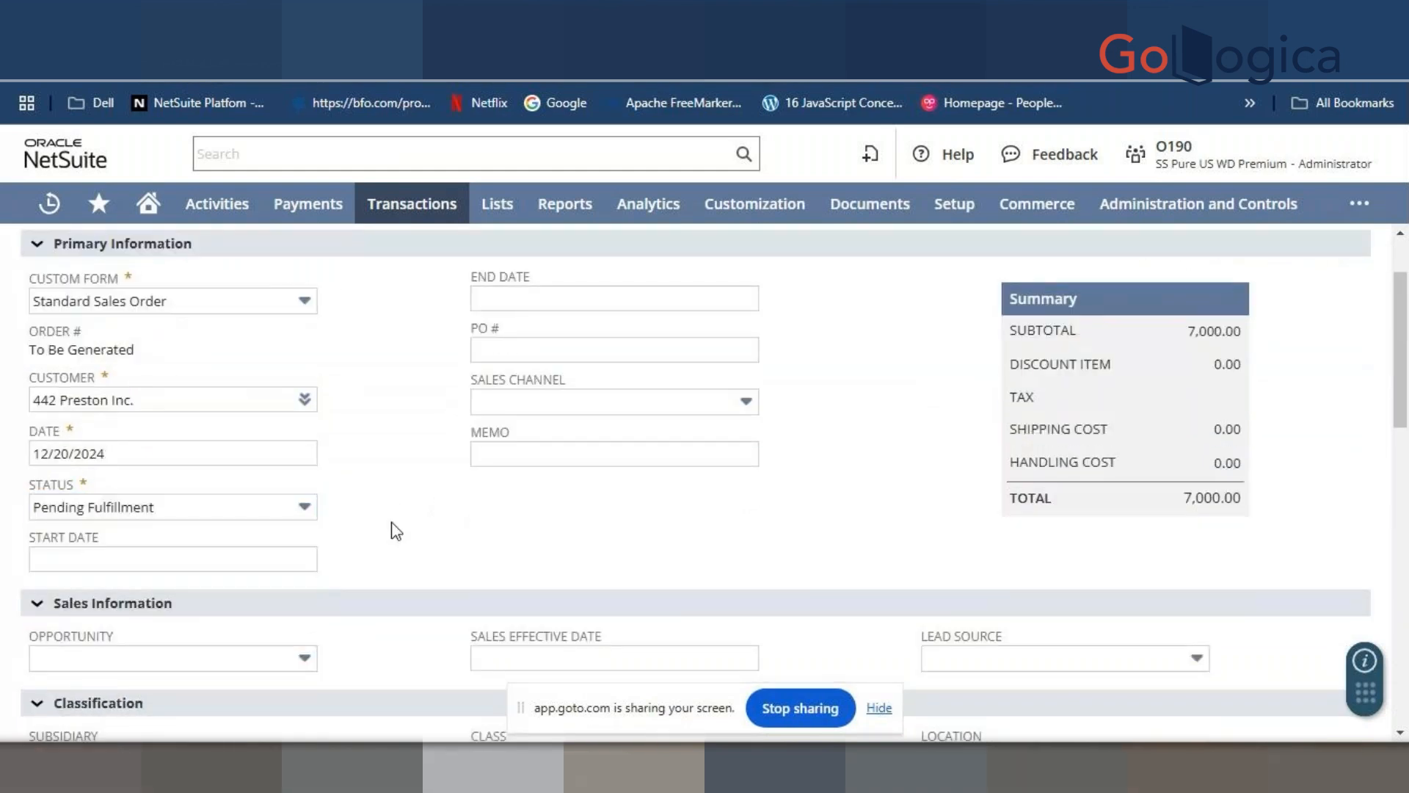
pyautogui.scroll(2, 394, 528)
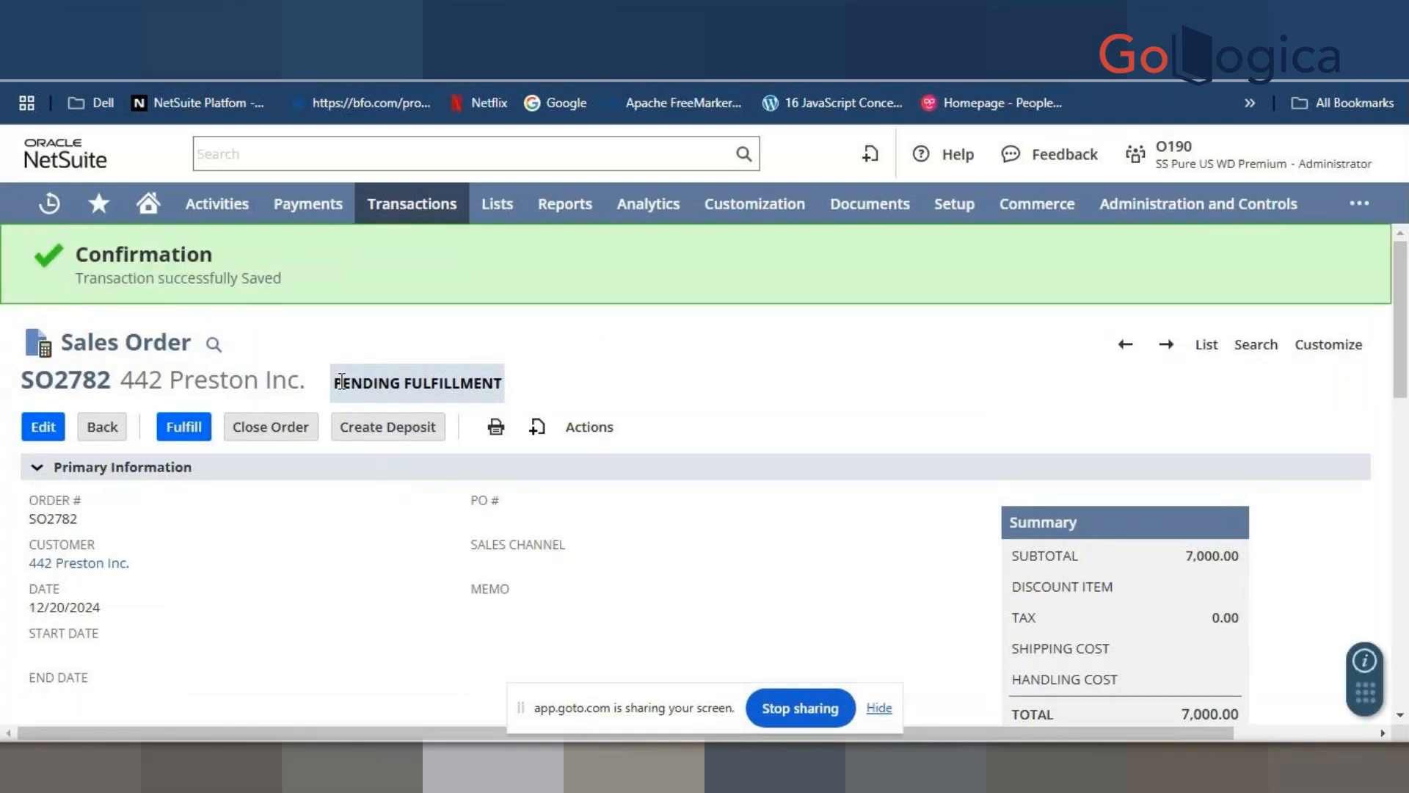
# - Start an item fulfillment from the saved sales order and set its custom form to Standard Item Fulfillment
pyautogui.moveTo(337, 383); pyautogui.dragTo(494, 384)
pyautogui.click(381, 402)
pyautogui.click(185, 427)
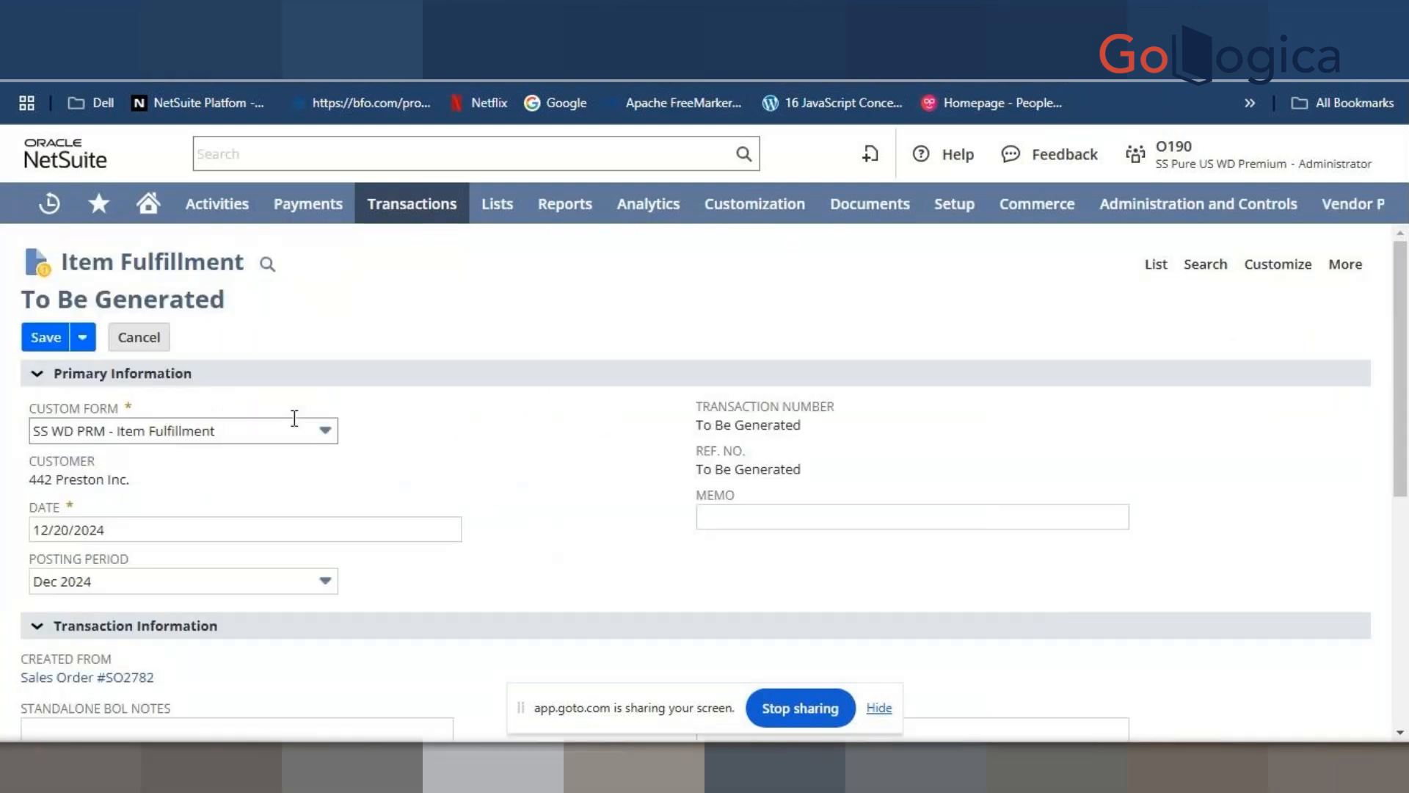
pyautogui.click(247, 433)
pyautogui.click(509, 355)
pyautogui.scroll(4, 496, 355)
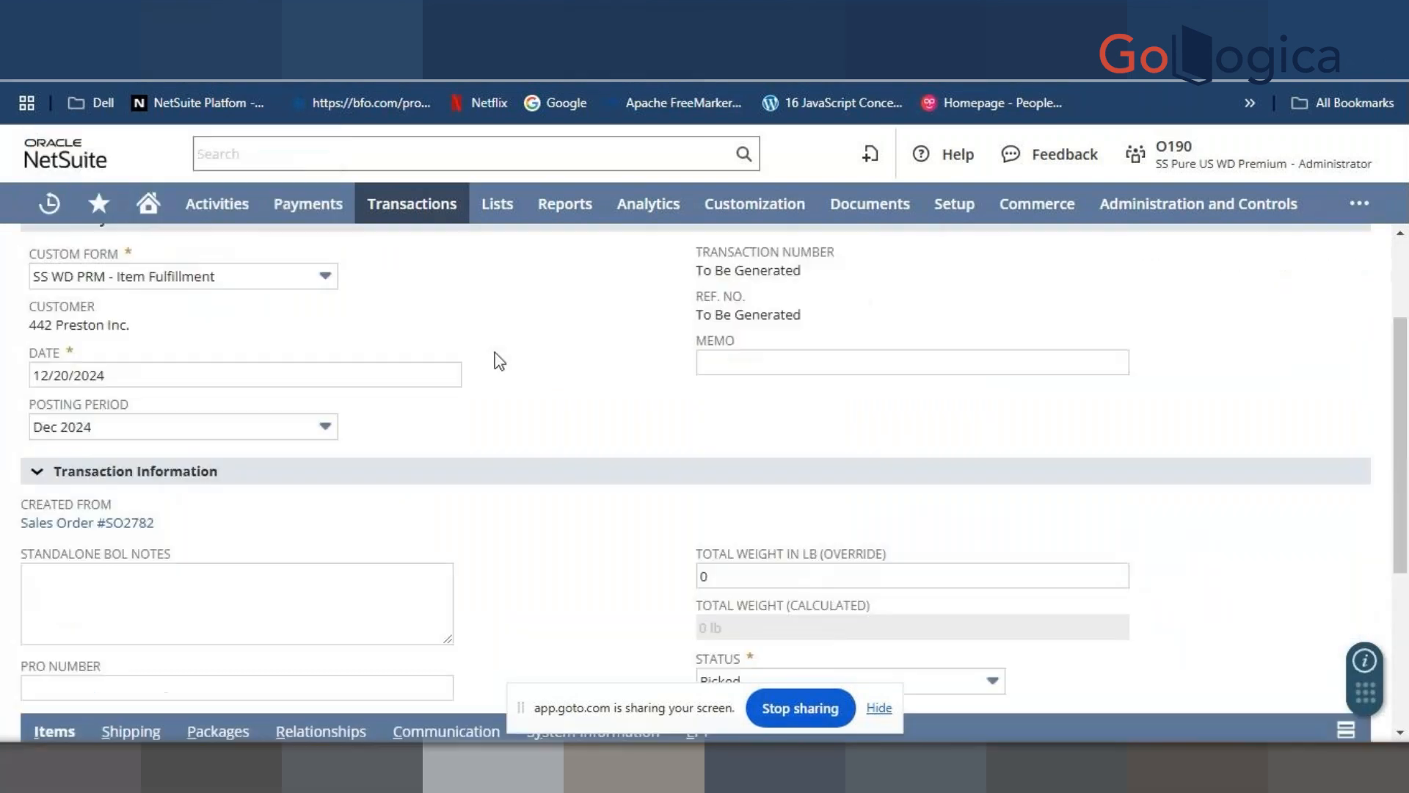
pyautogui.scroll(3, 230, 365)
pyautogui.click(230, 430)
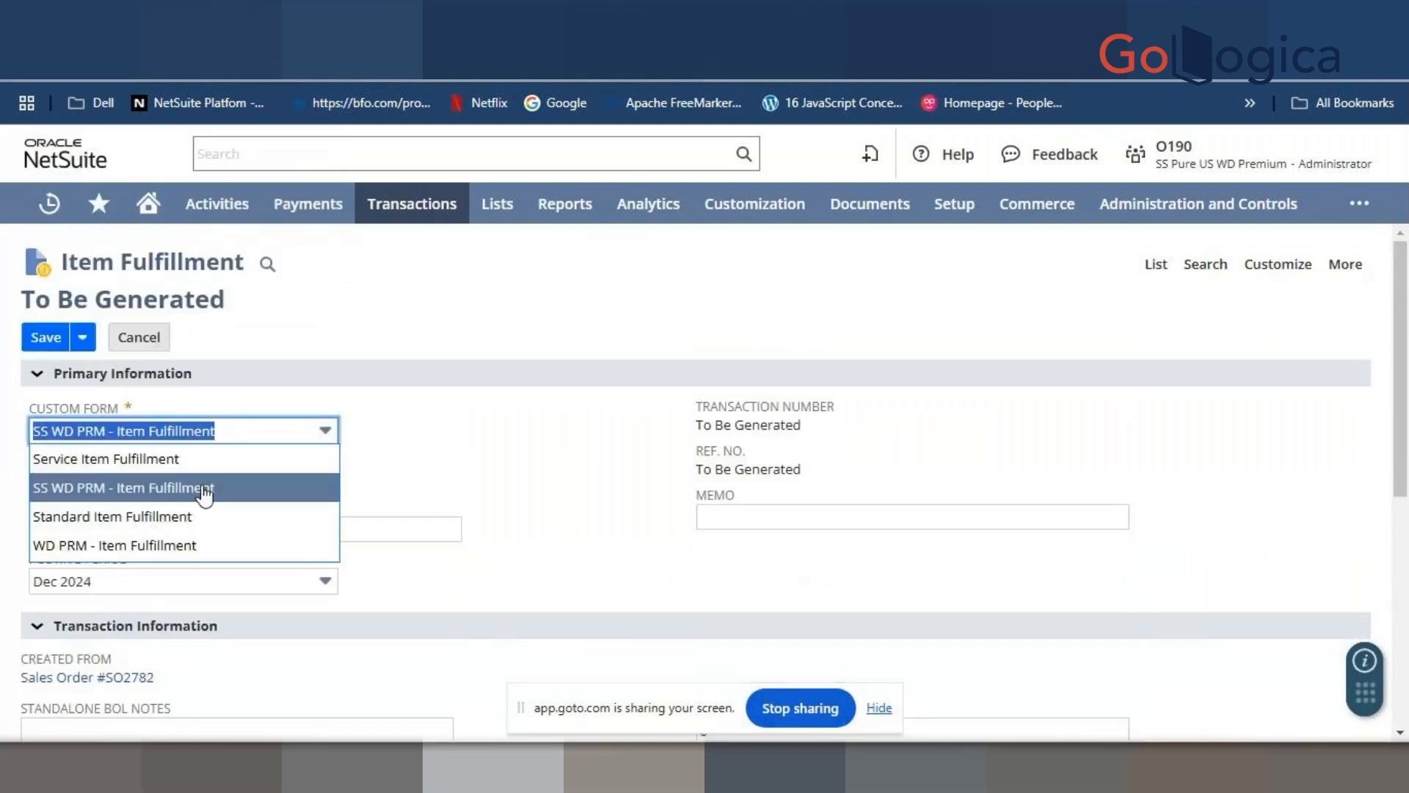
pyautogui.click(205, 517)
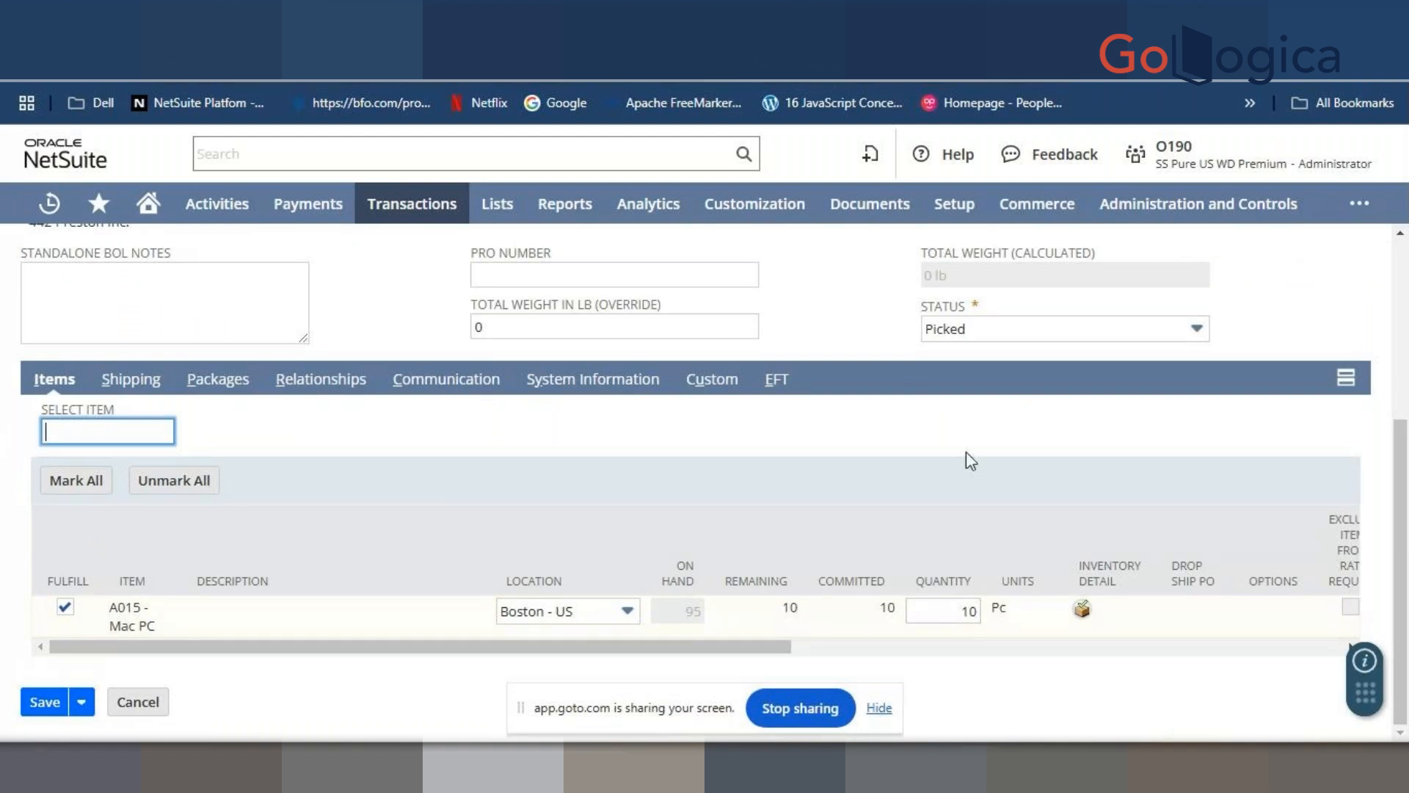
# - Set the item fulfillment's status to Shipped and save it
pyautogui.scroll(2, 966, 451)
pyautogui.click(995, 431)
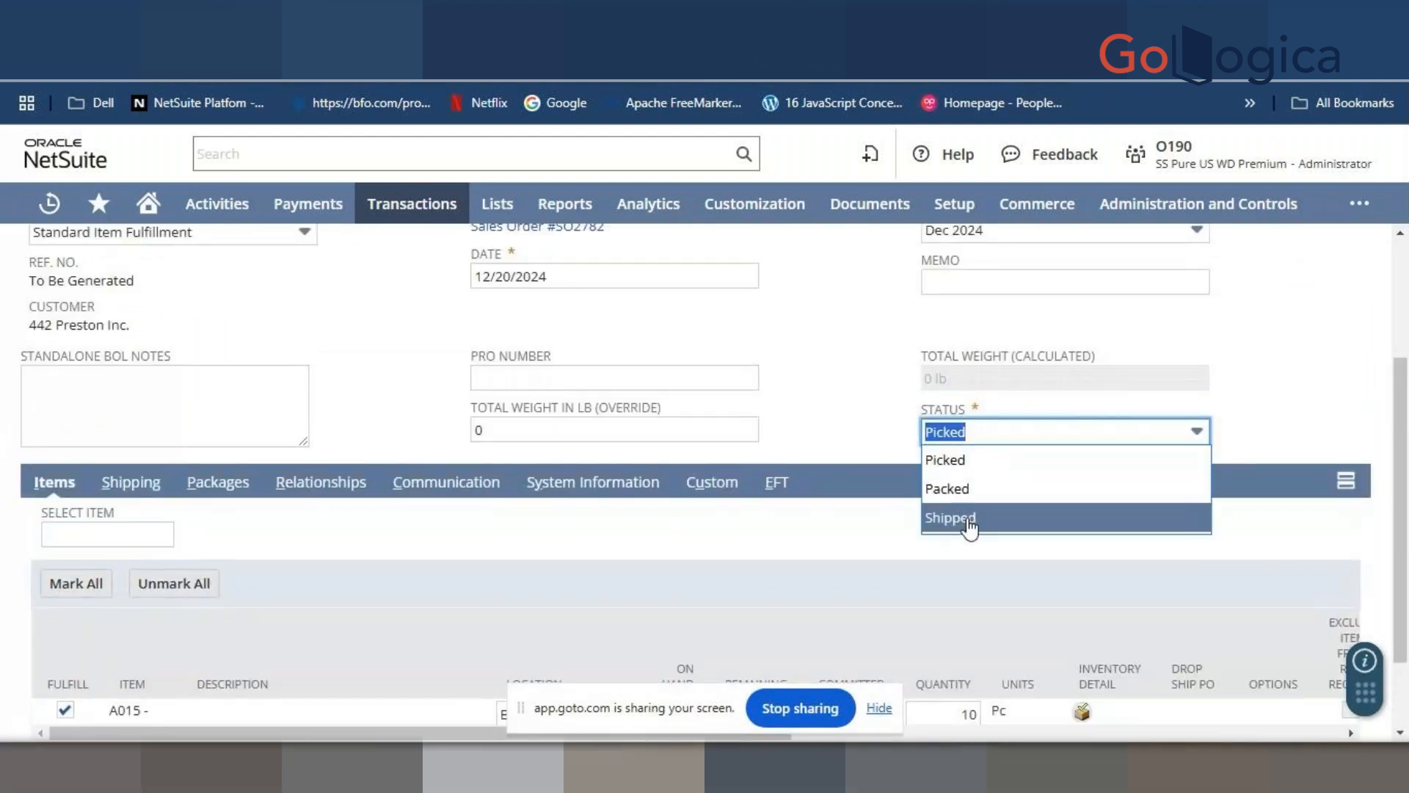
pyautogui.click(838, 438)
pyautogui.scroll(3, 840, 439)
pyautogui.click(44, 341)
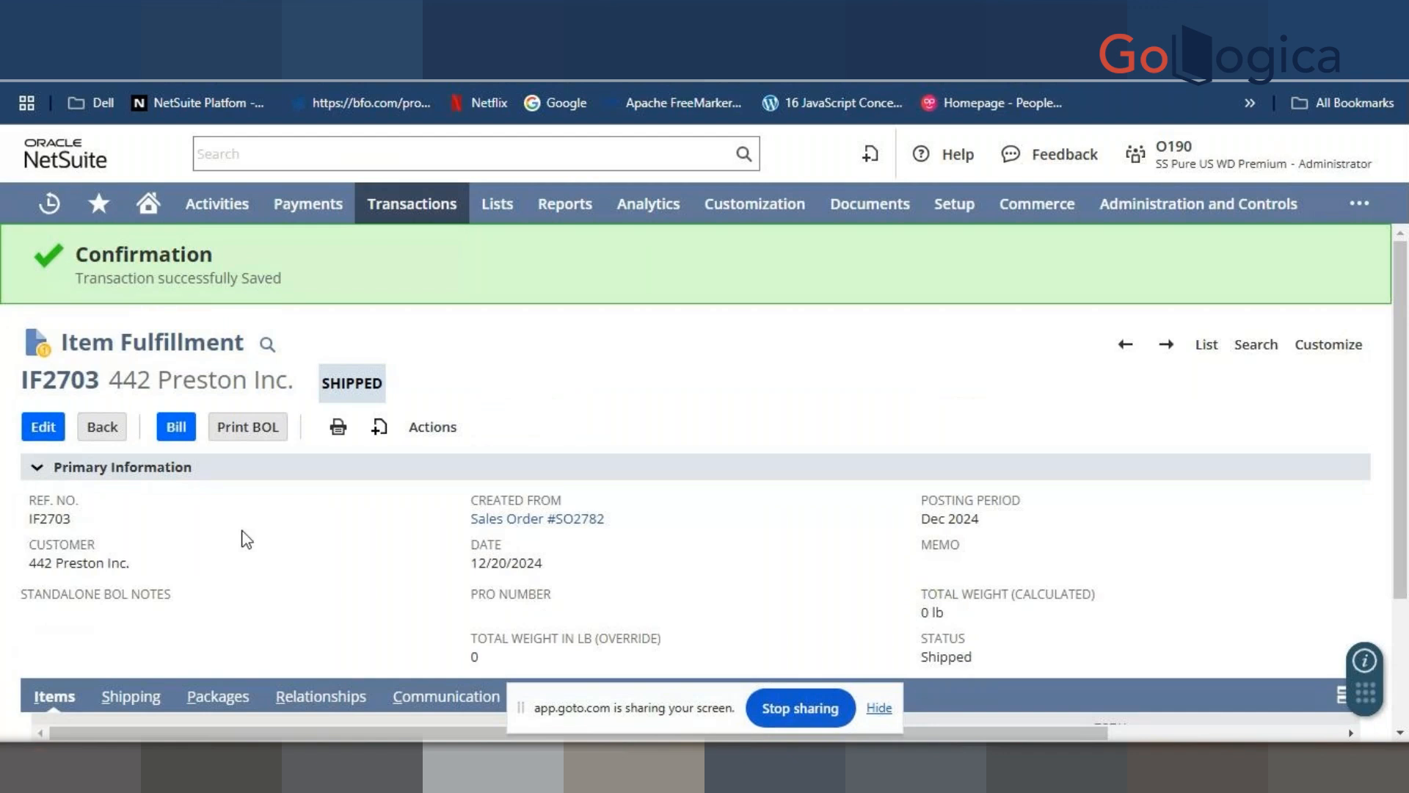
# - Check the A015 - Mac PC item record for the quantity on hand at Boston - US after the shipment
pyautogui.scroll(-1, 351, 538)
pyautogui.scroll(-2, 351, 538)
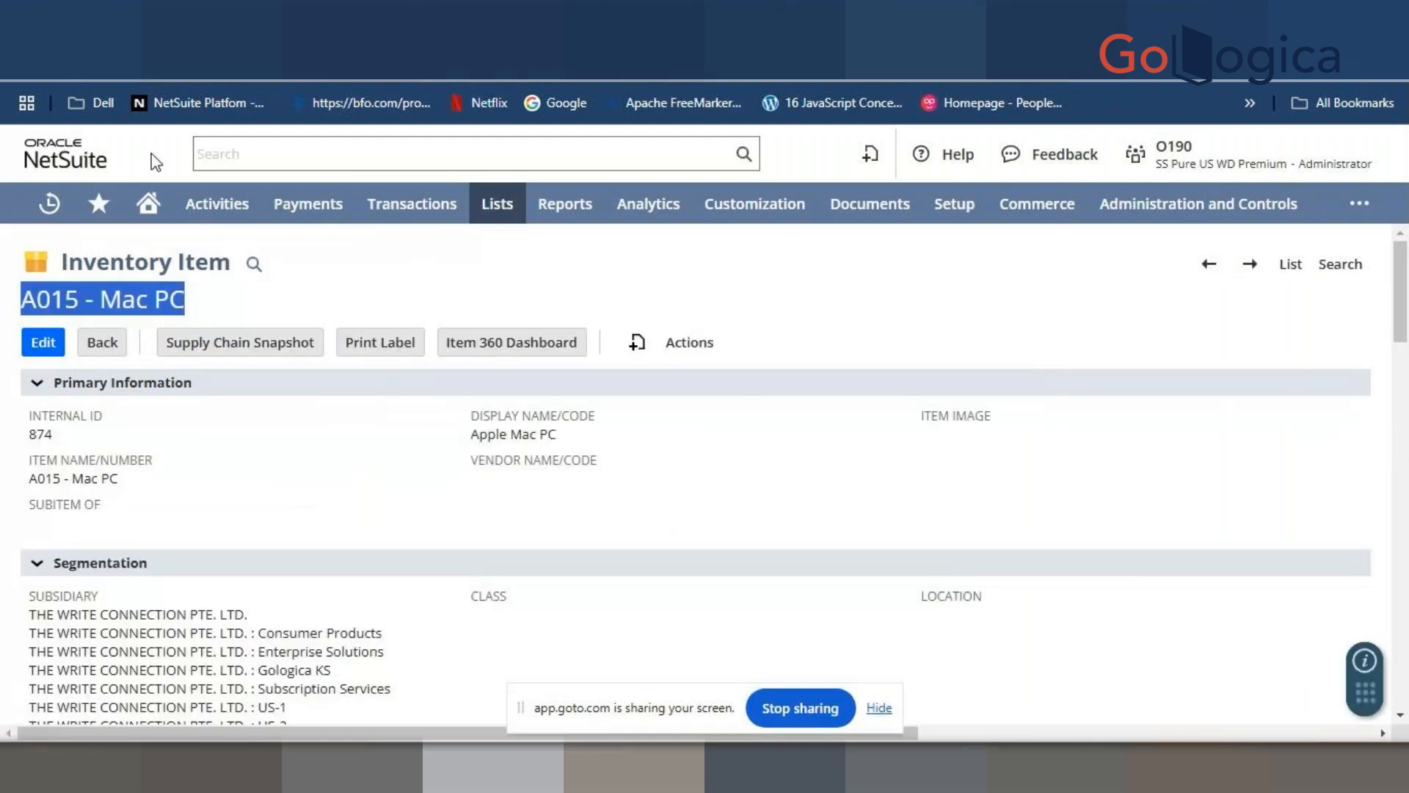
pyautogui.click(297, 309)
pyautogui.scroll(-1, 266, 372)
pyautogui.scroll(-15, 266, 372)
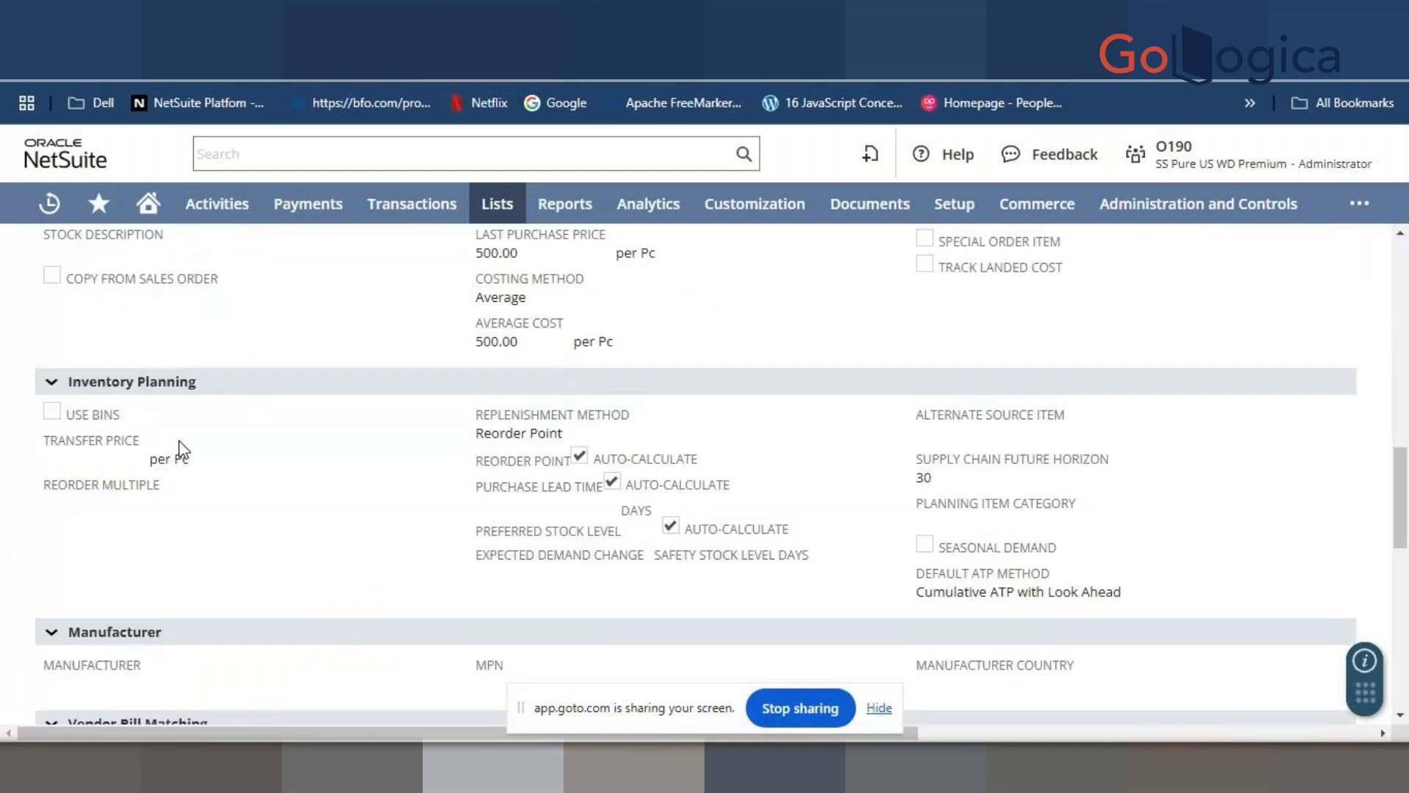
pyautogui.scroll(-3, 183, 449)
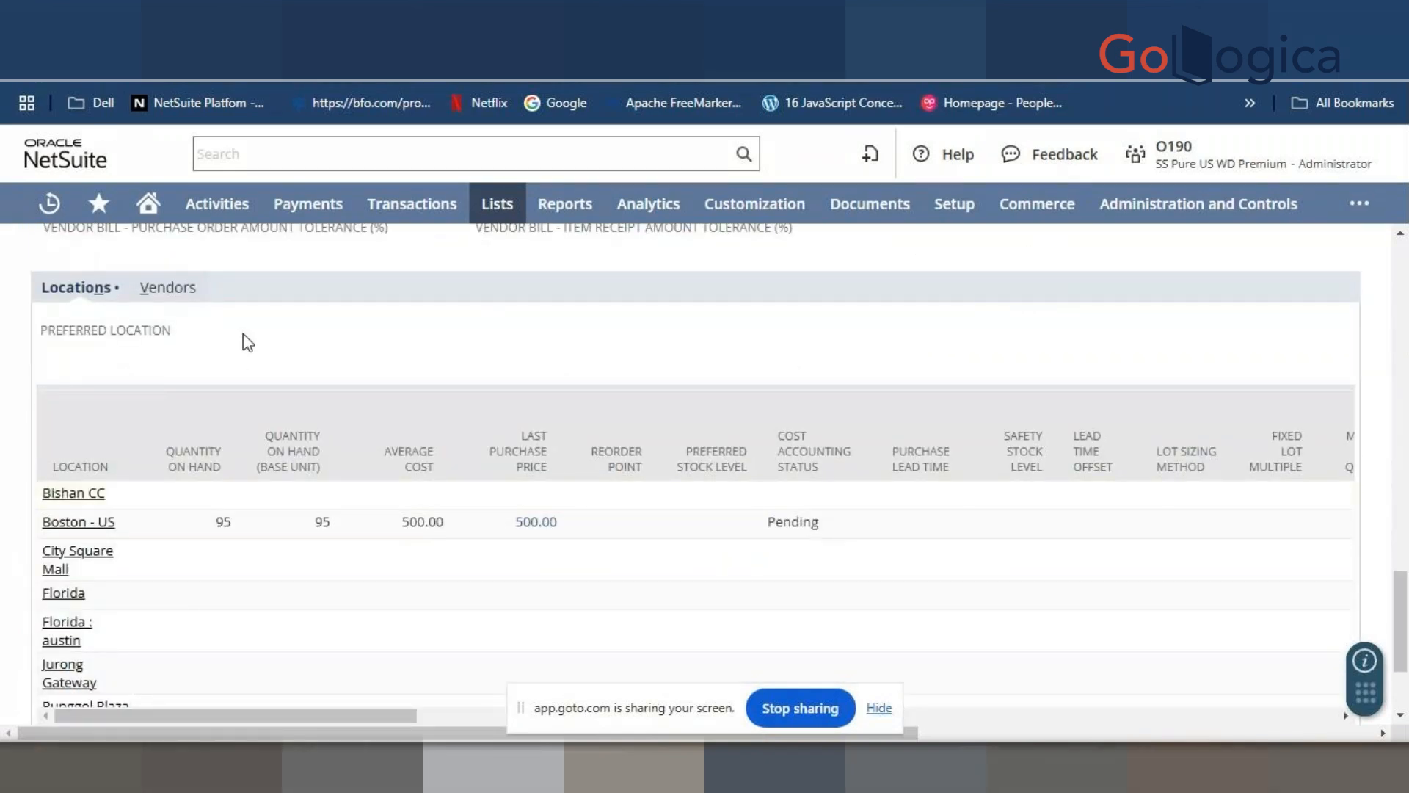
pyautogui.scroll(18, 243, 334)
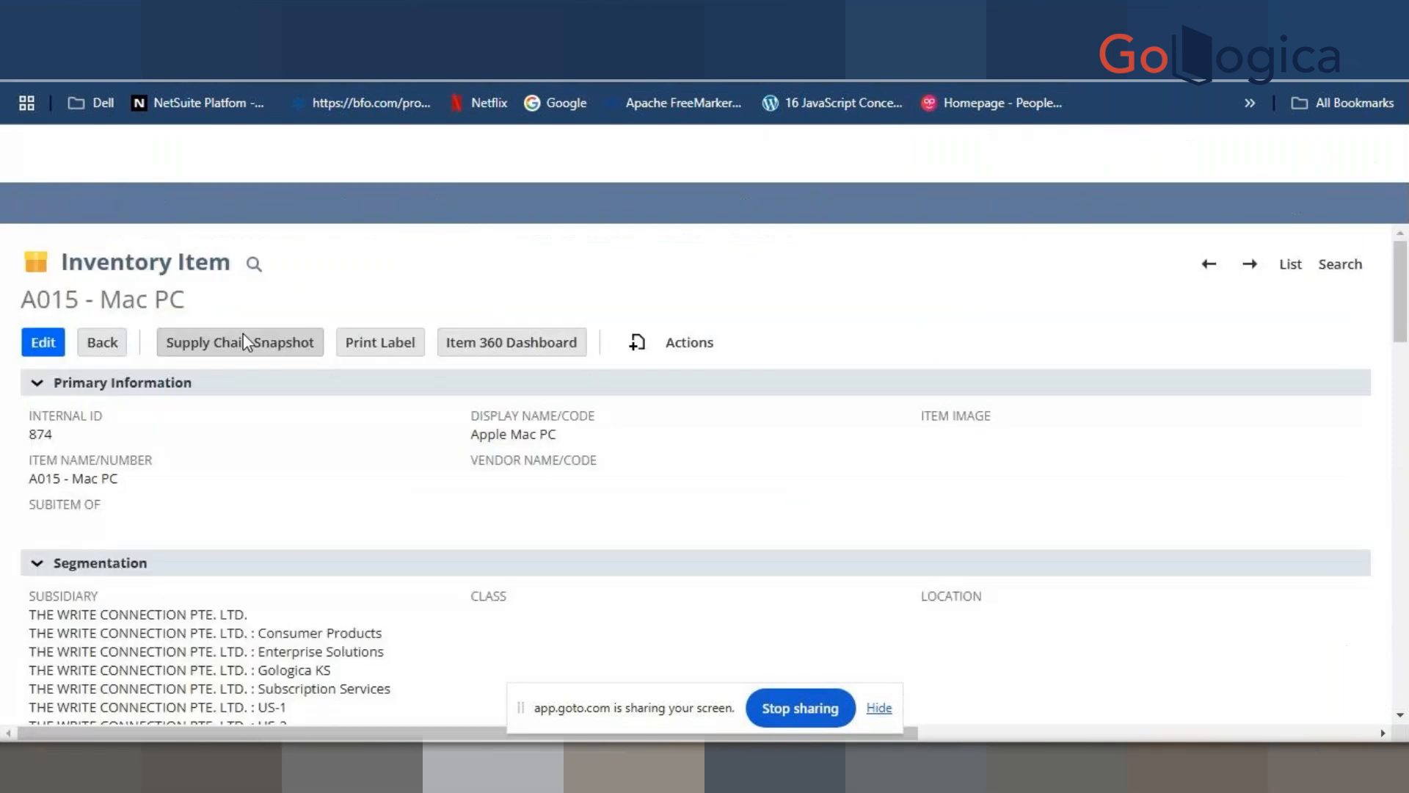
pyautogui.scroll(-5, 270, 439)
pyautogui.scroll(-10, 270, 423)
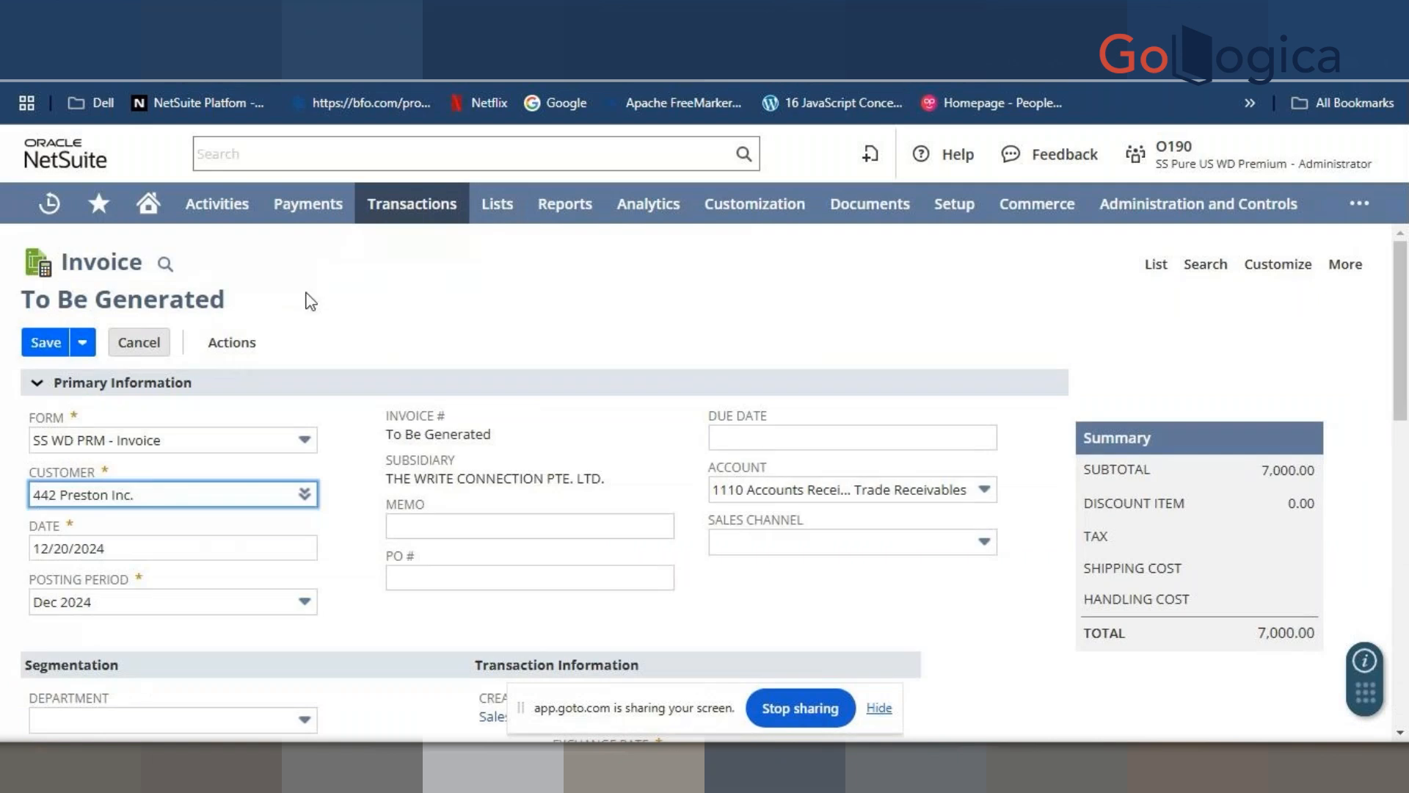
# - Bill the shipped sales order and set the new invoice's form to Standard Product Invoice
pyautogui.click(358, 339)
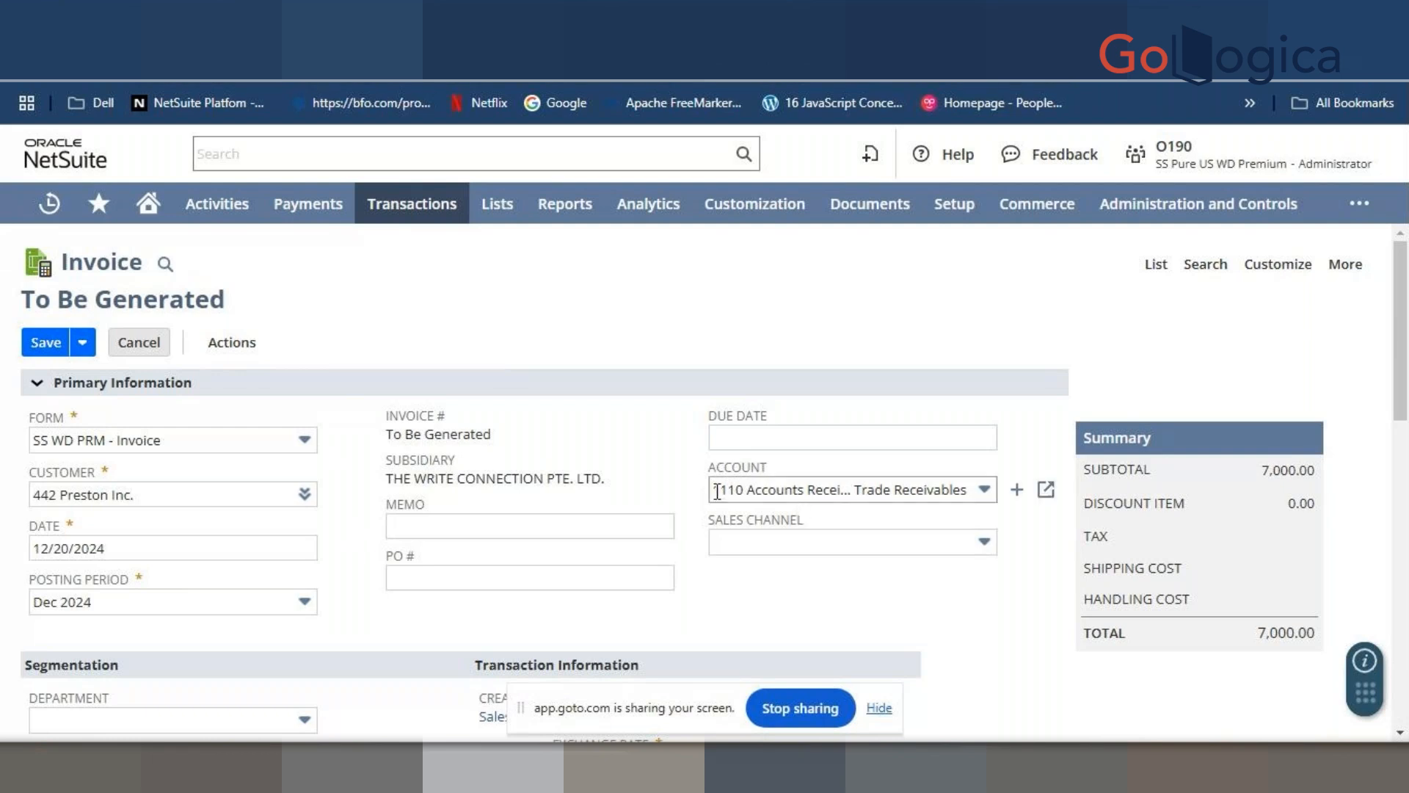
pyautogui.scroll(-3, 780, 614)
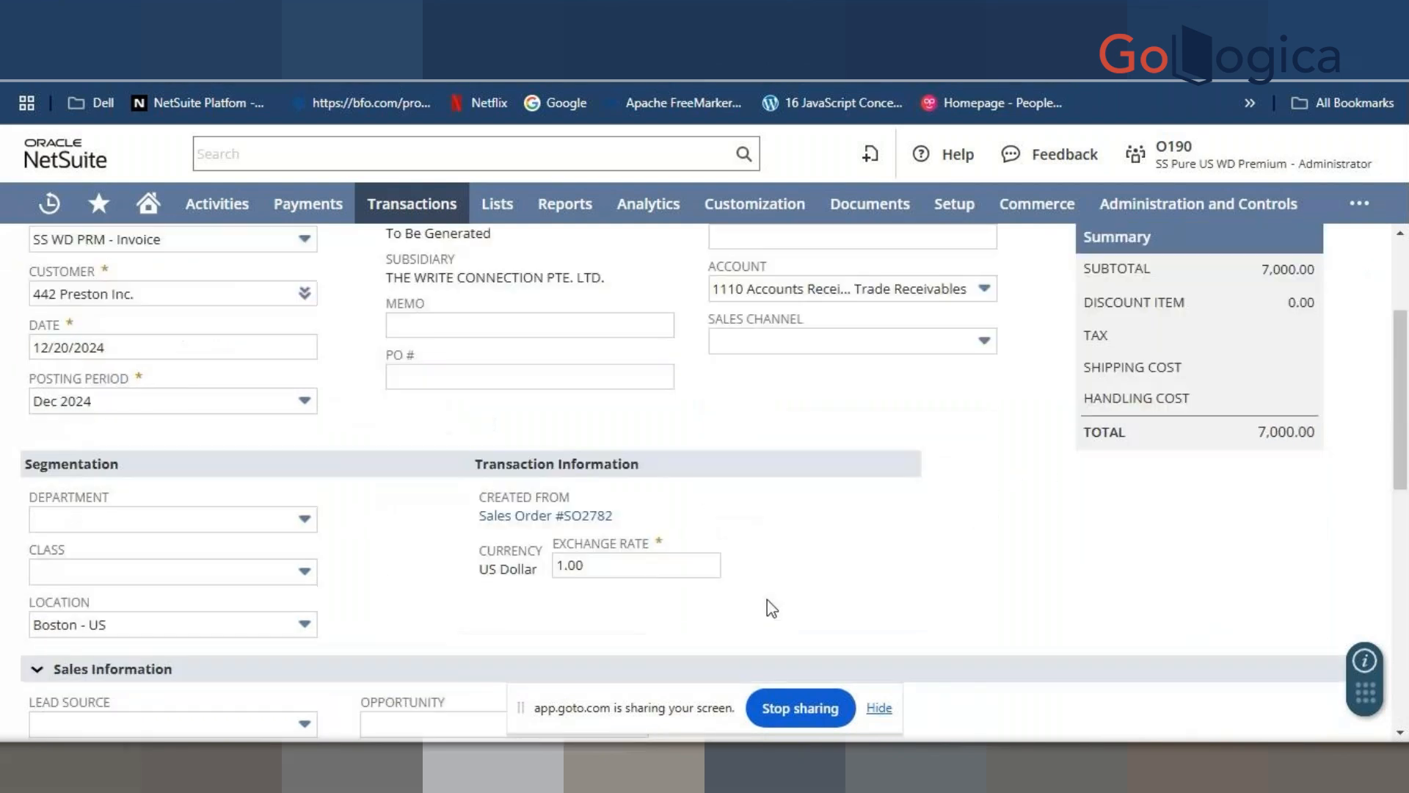
pyautogui.scroll(-2, 367, 466)
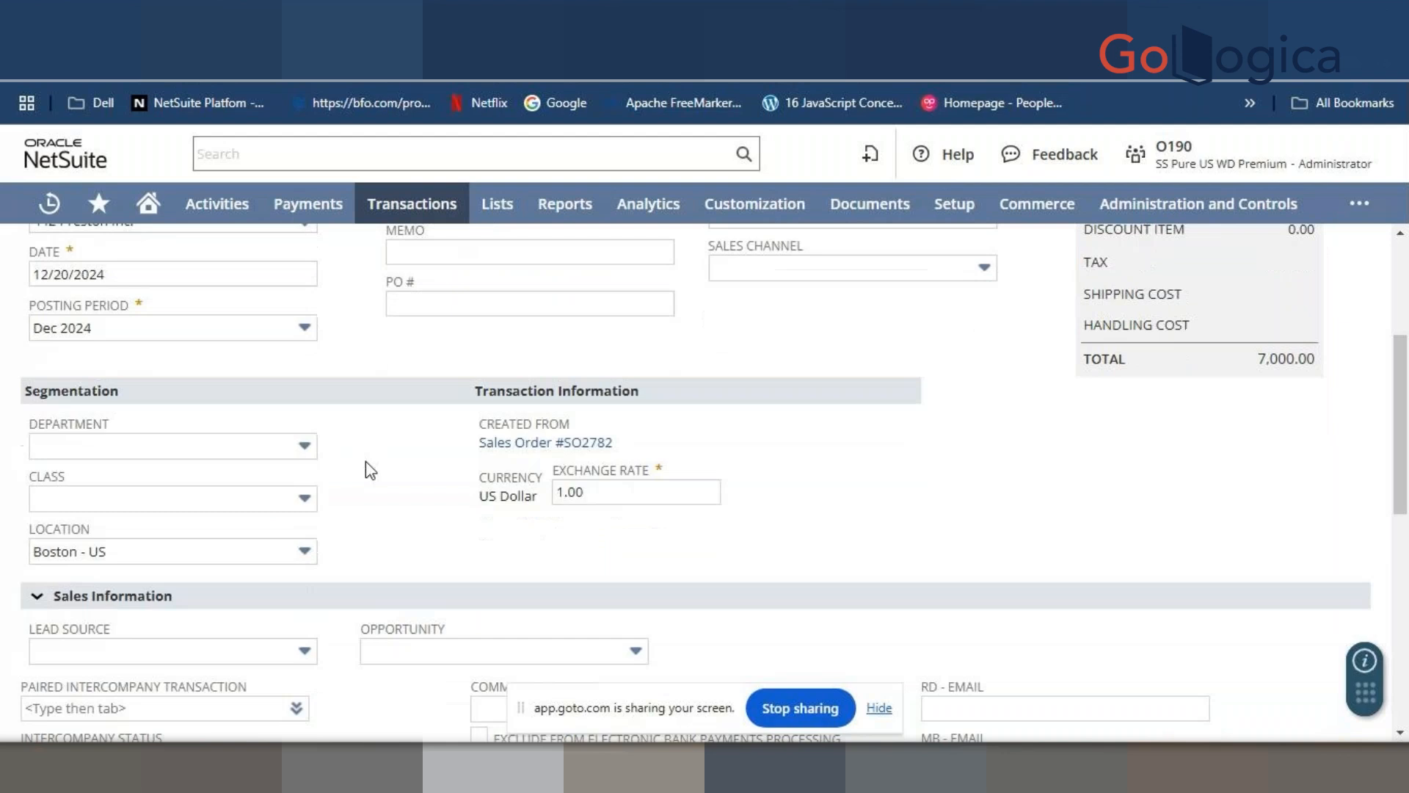
pyautogui.scroll(5, 371, 470)
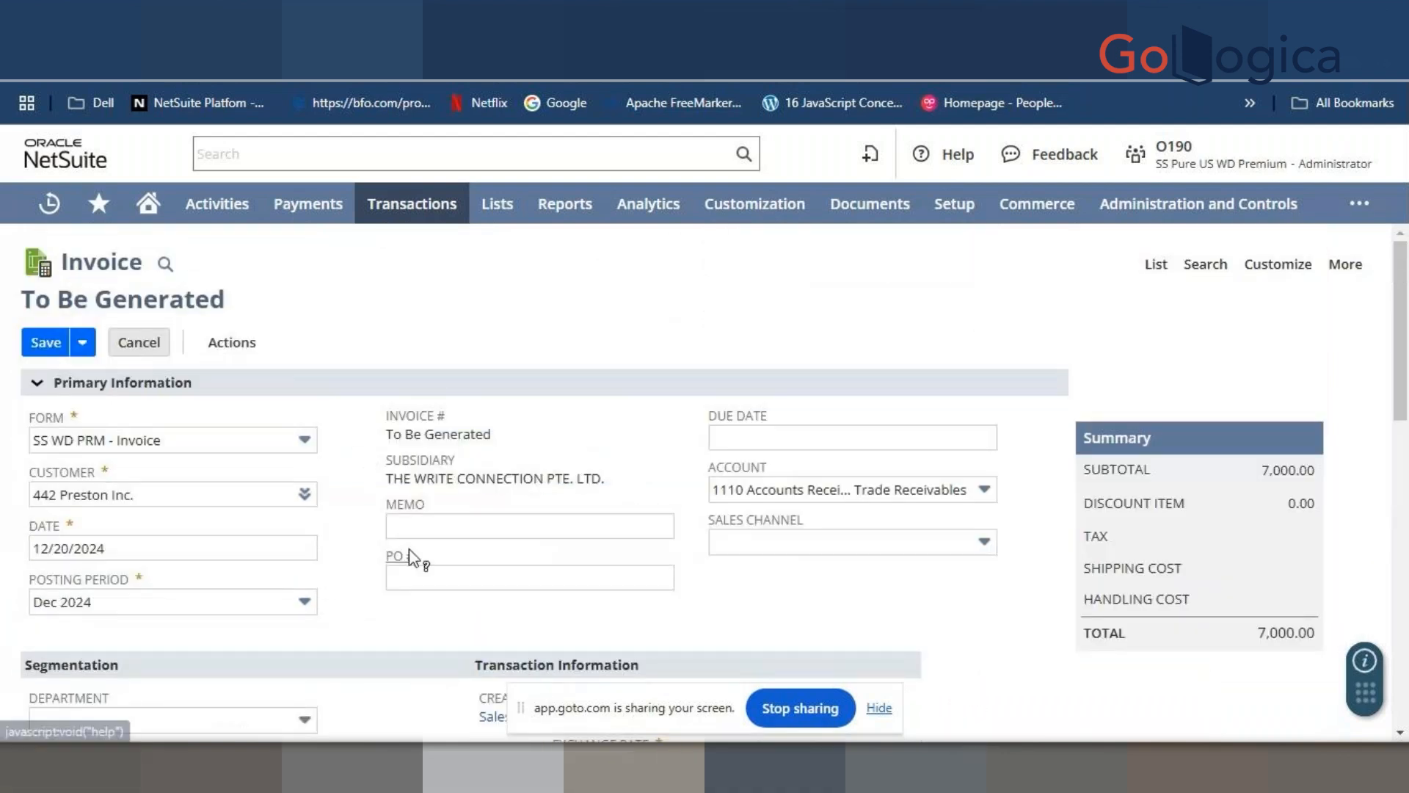
pyautogui.scroll(-1, 411, 556)
pyautogui.scroll(-7, 411, 557)
pyautogui.scroll(10, 409, 551)
pyautogui.click(188, 441)
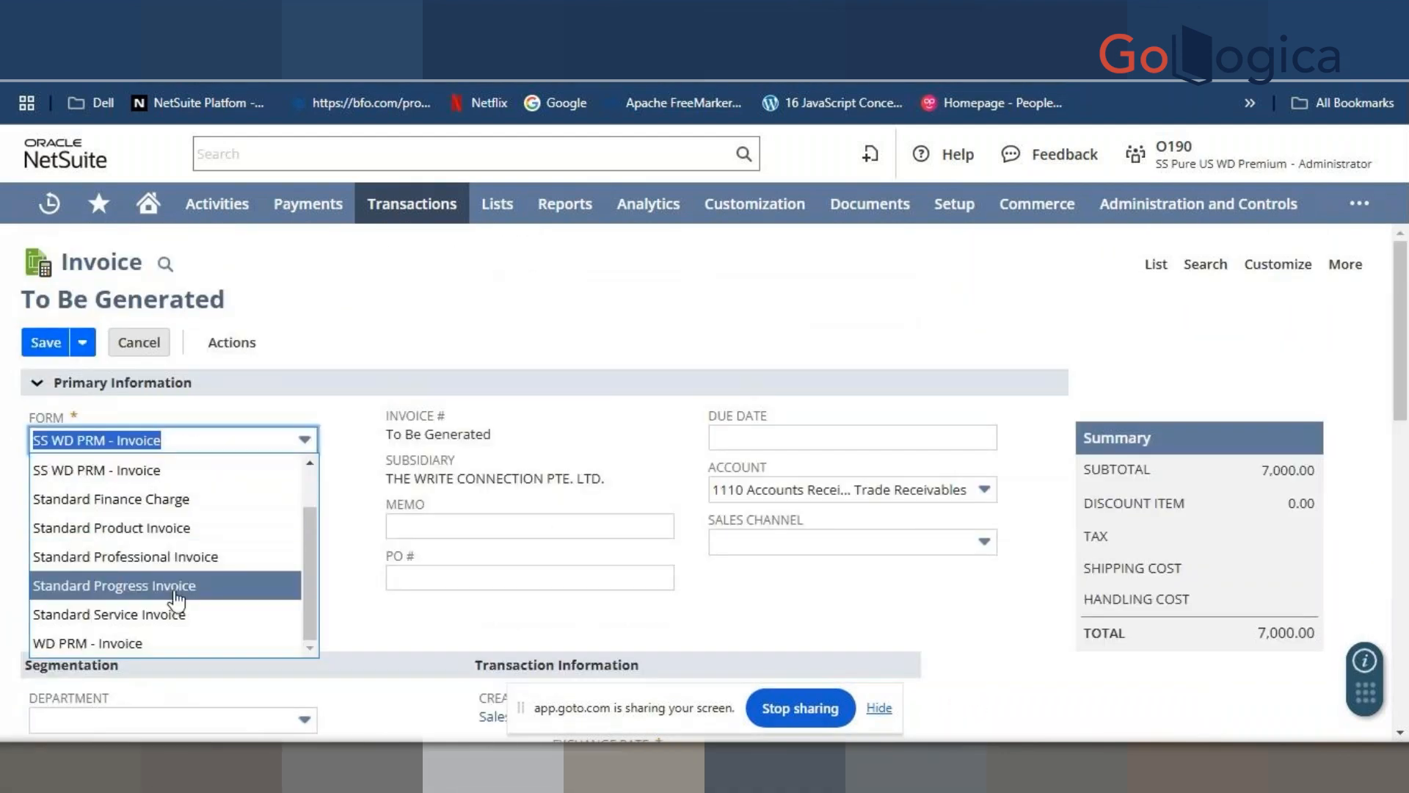
pyautogui.scroll(1, 177, 600)
pyautogui.scroll(2, 177, 600)
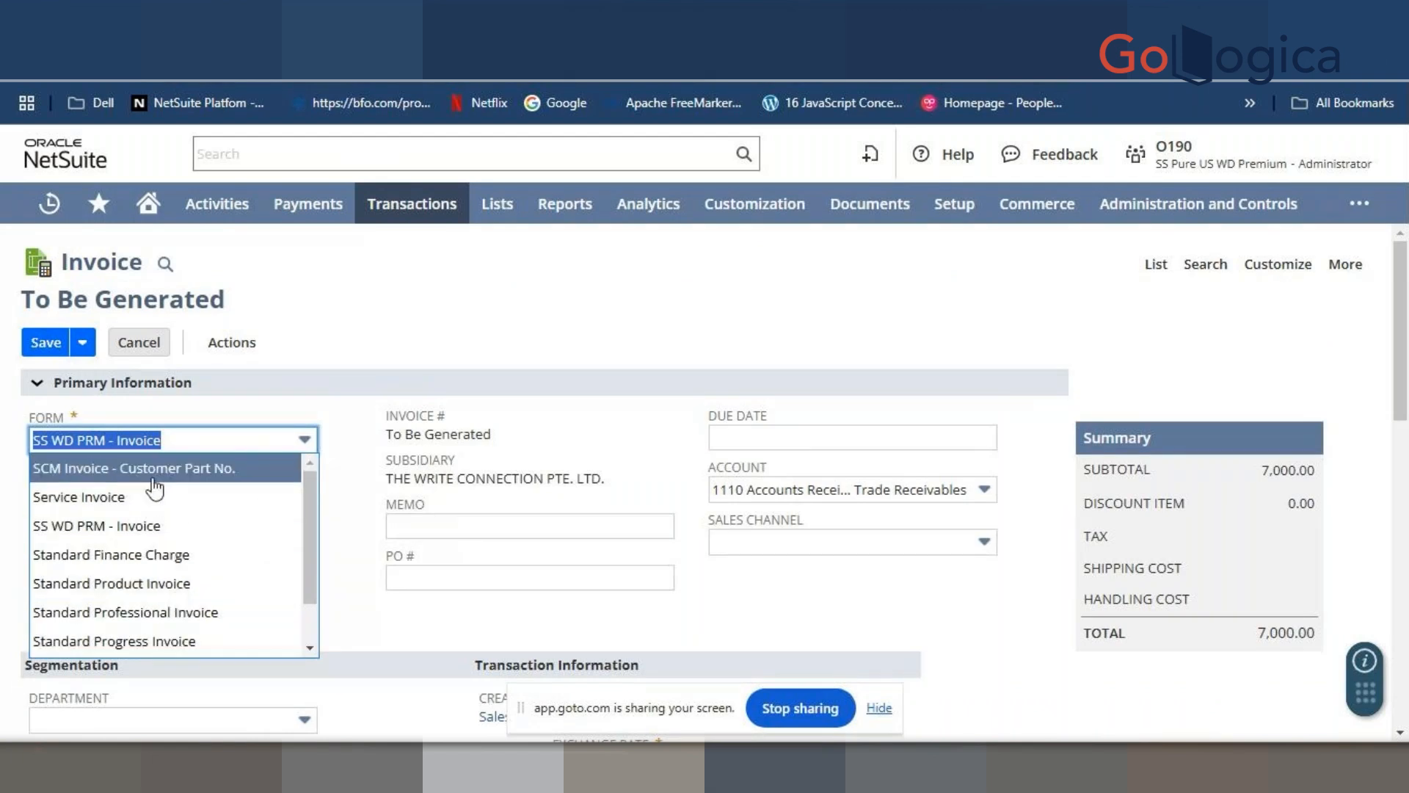
pyautogui.click(154, 581)
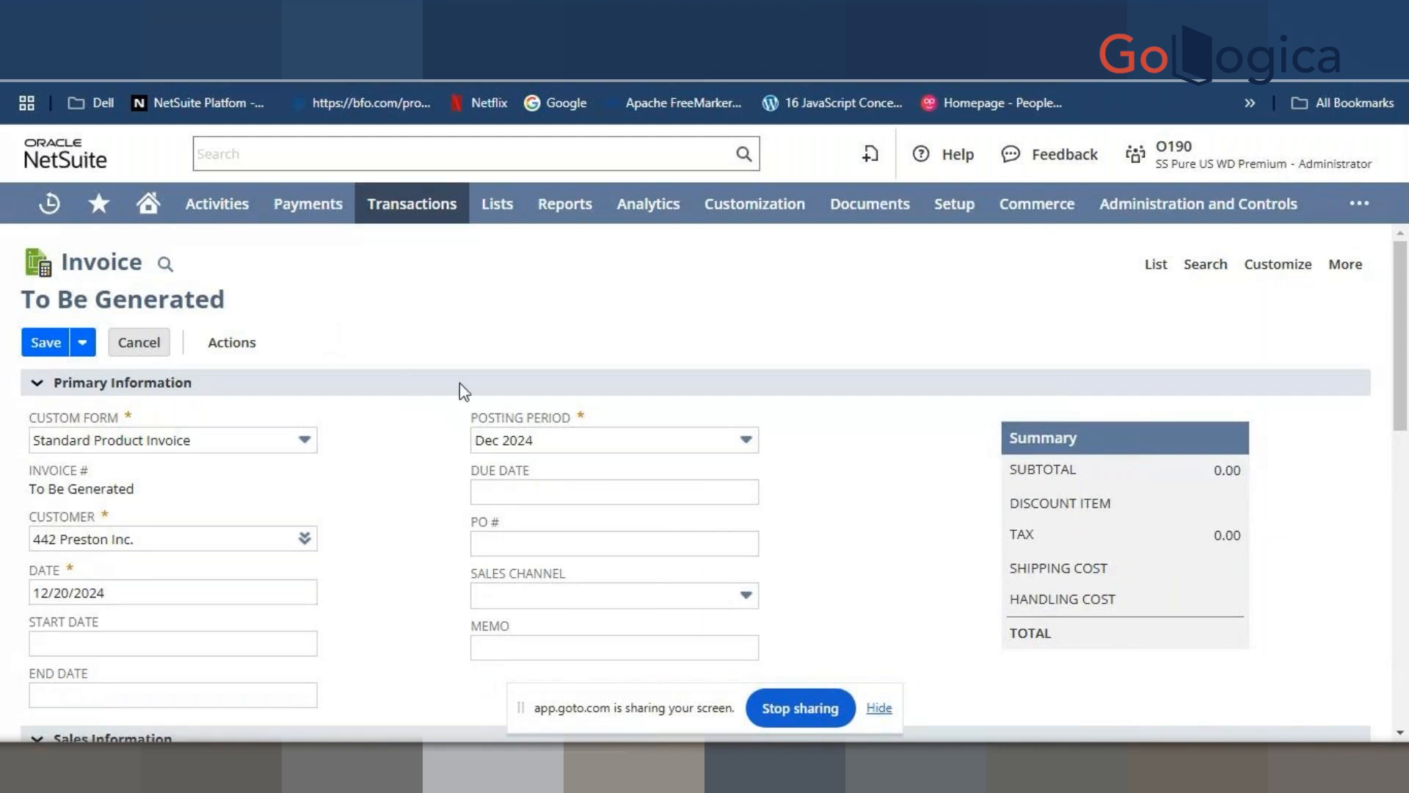
# - Check the invoice's classification, summary and A015 - Mac PC line, and save the invoice
pyautogui.scroll(-7, 1182, 406)
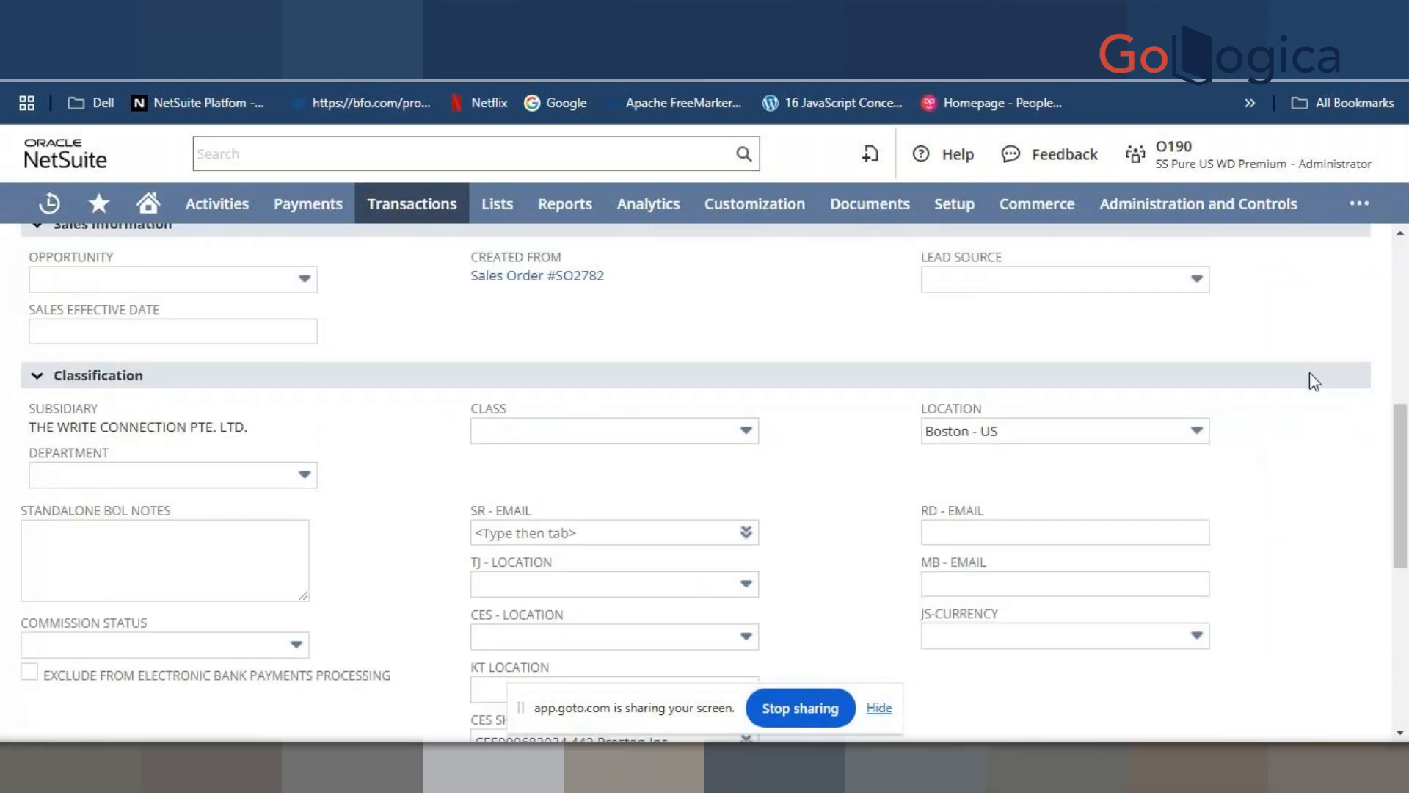
pyautogui.scroll(7, 754, 399)
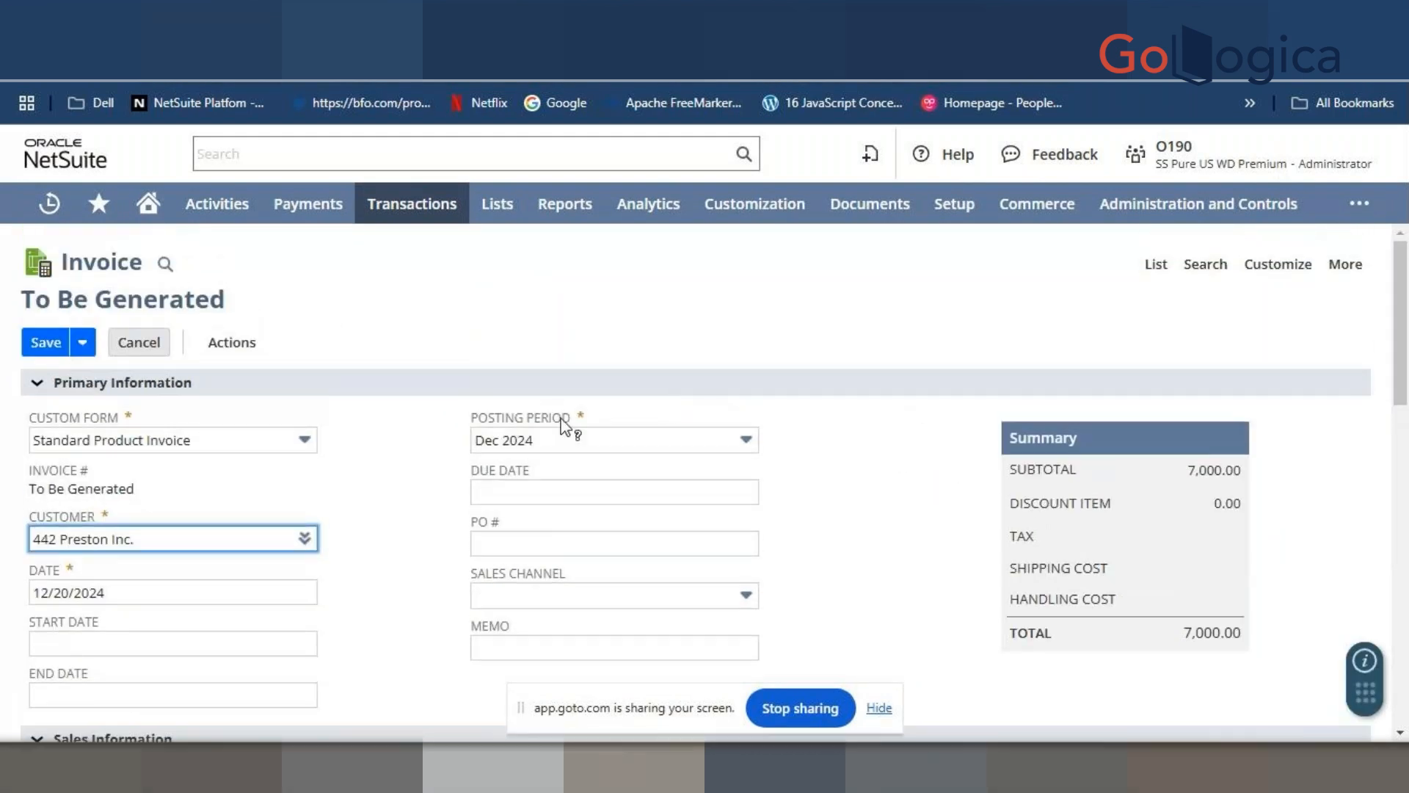
pyautogui.scroll(-15, 382, 481)
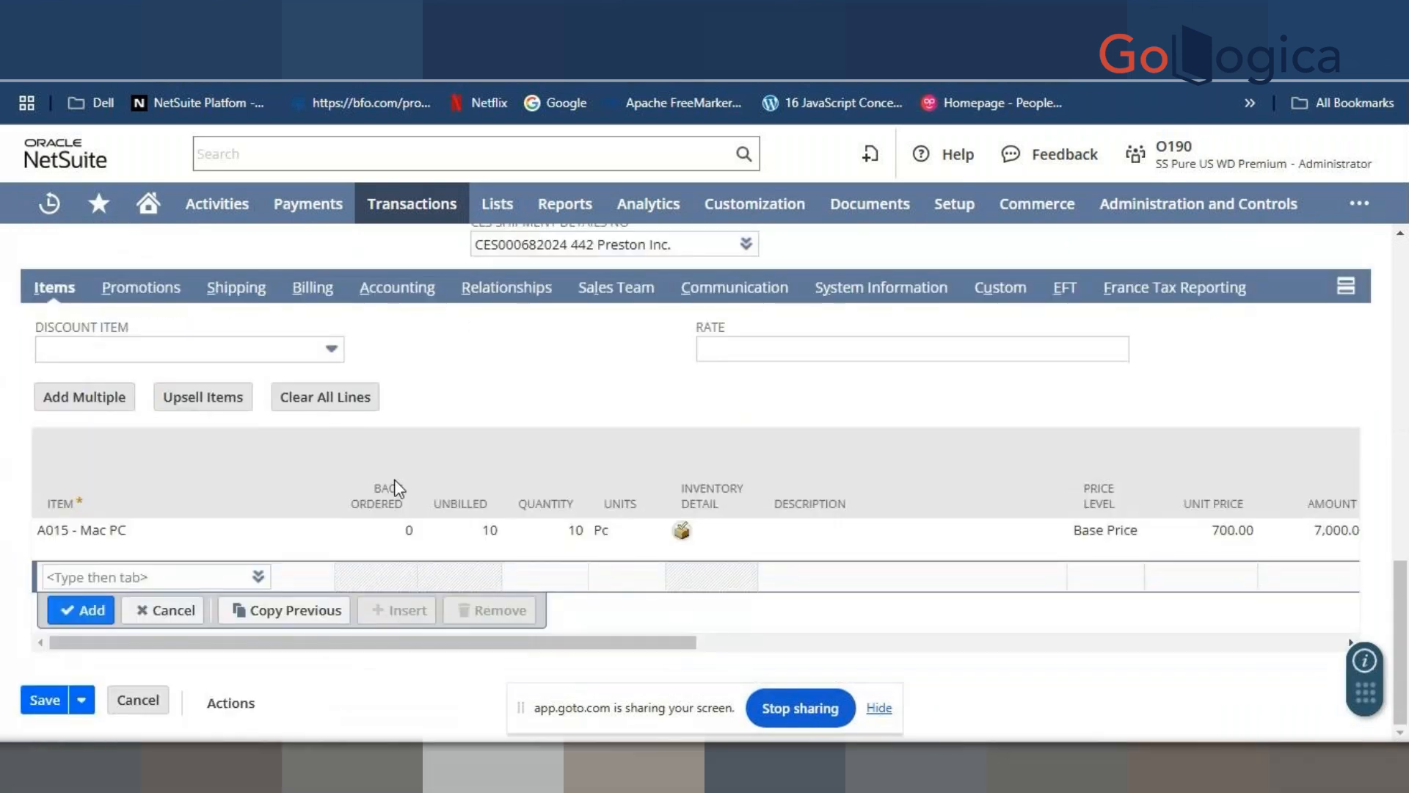
pyautogui.scroll(15, 396, 488)
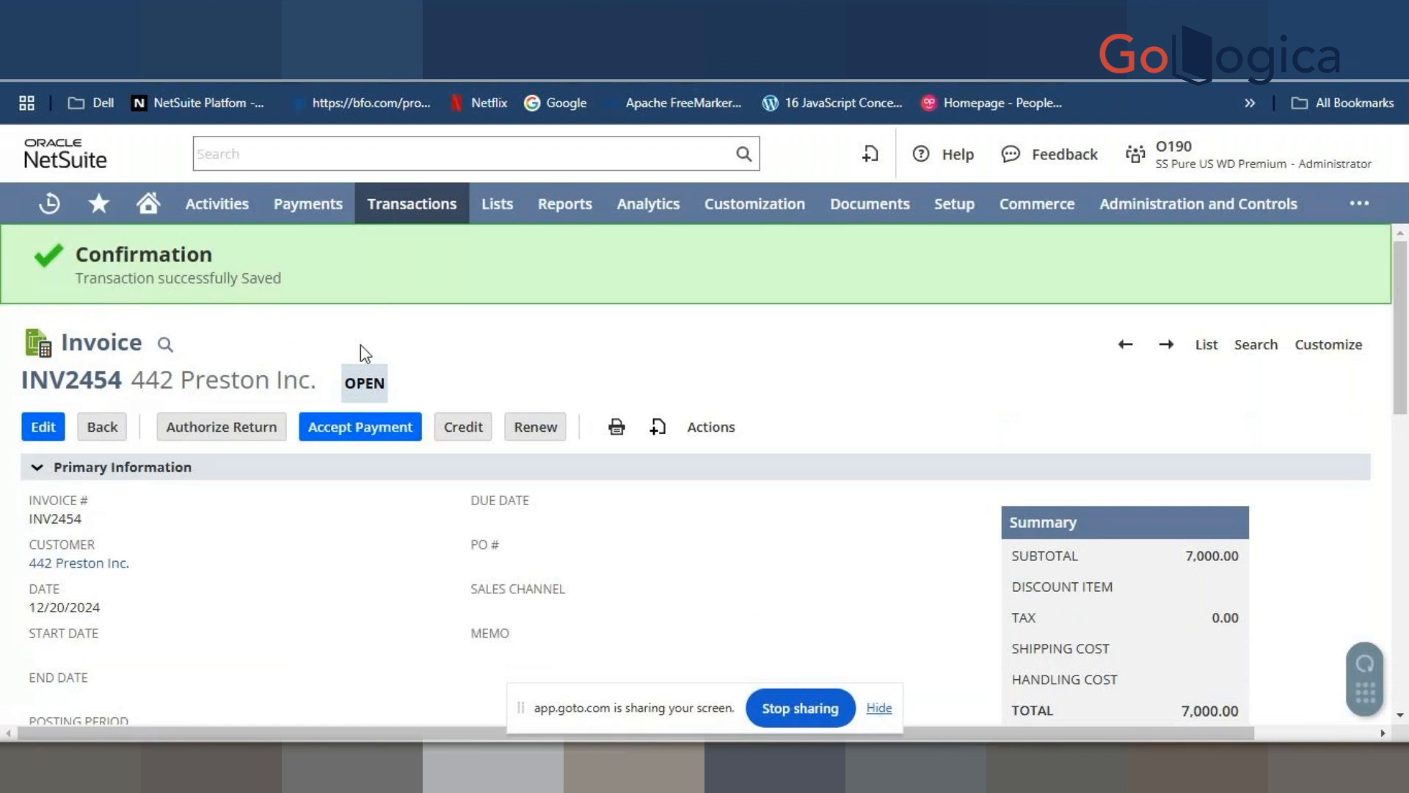
# - Start accepting the customer's payment for the invoice and set the payment form to Standard Customer Payment
pyautogui.click(356, 432)
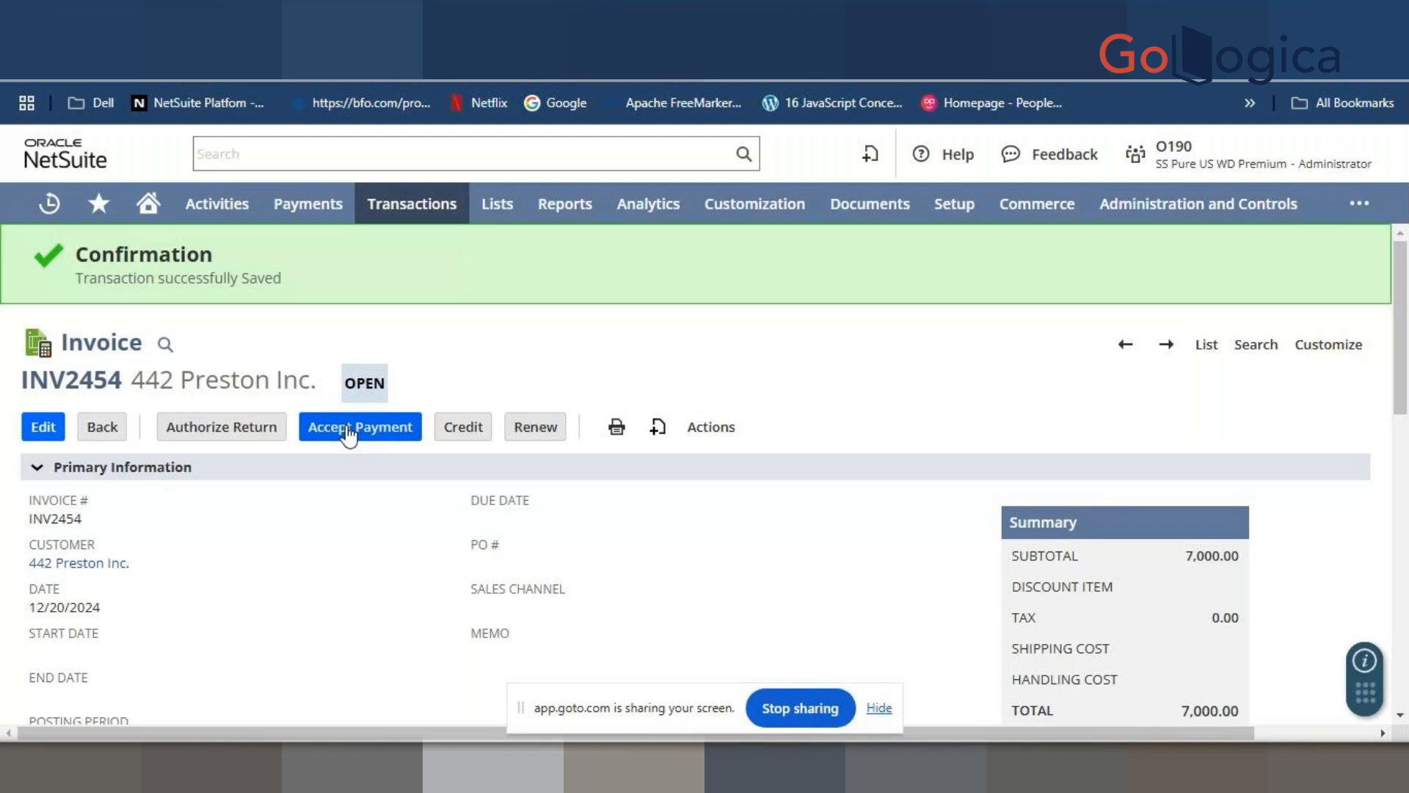
pyautogui.click(348, 433)
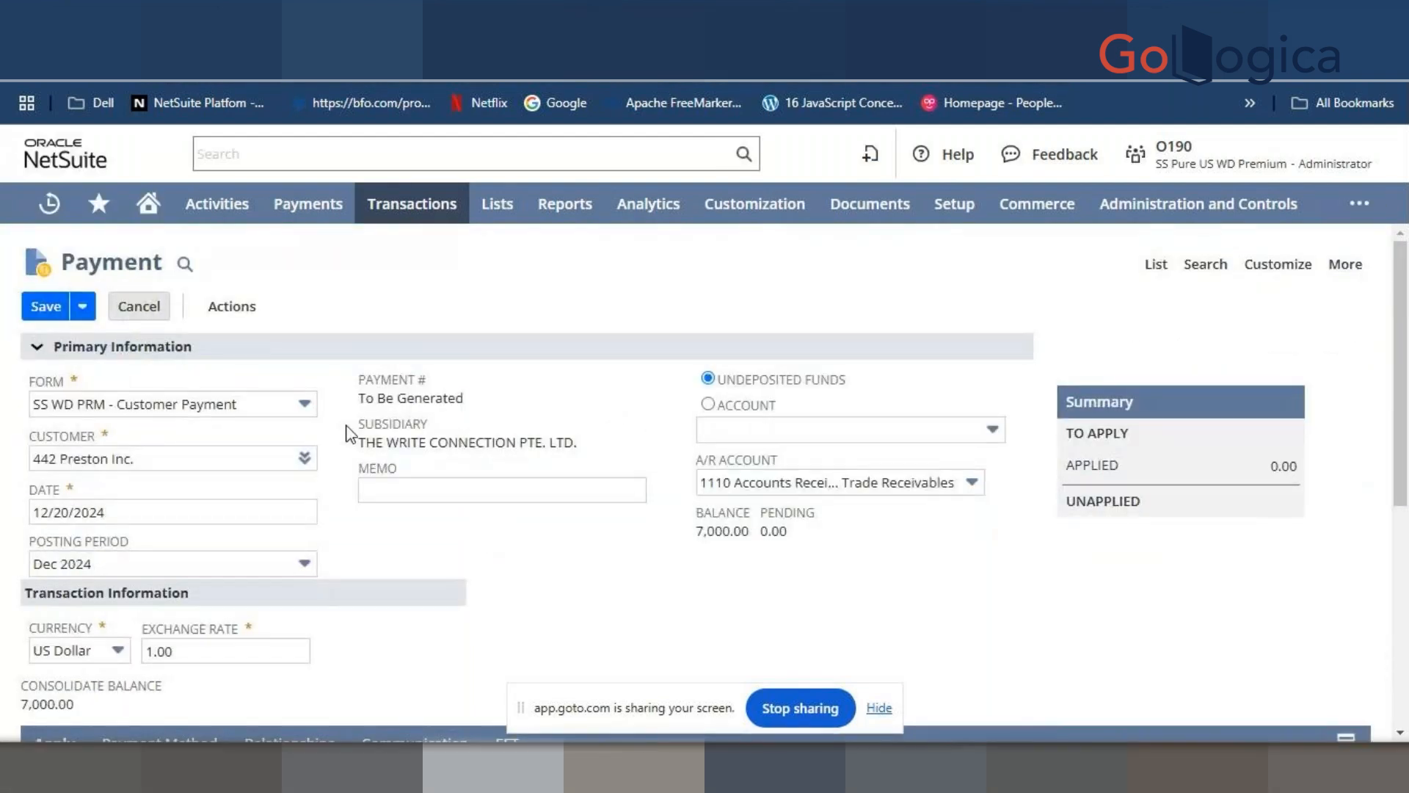
pyautogui.click(255, 399)
pyautogui.click(111, 462)
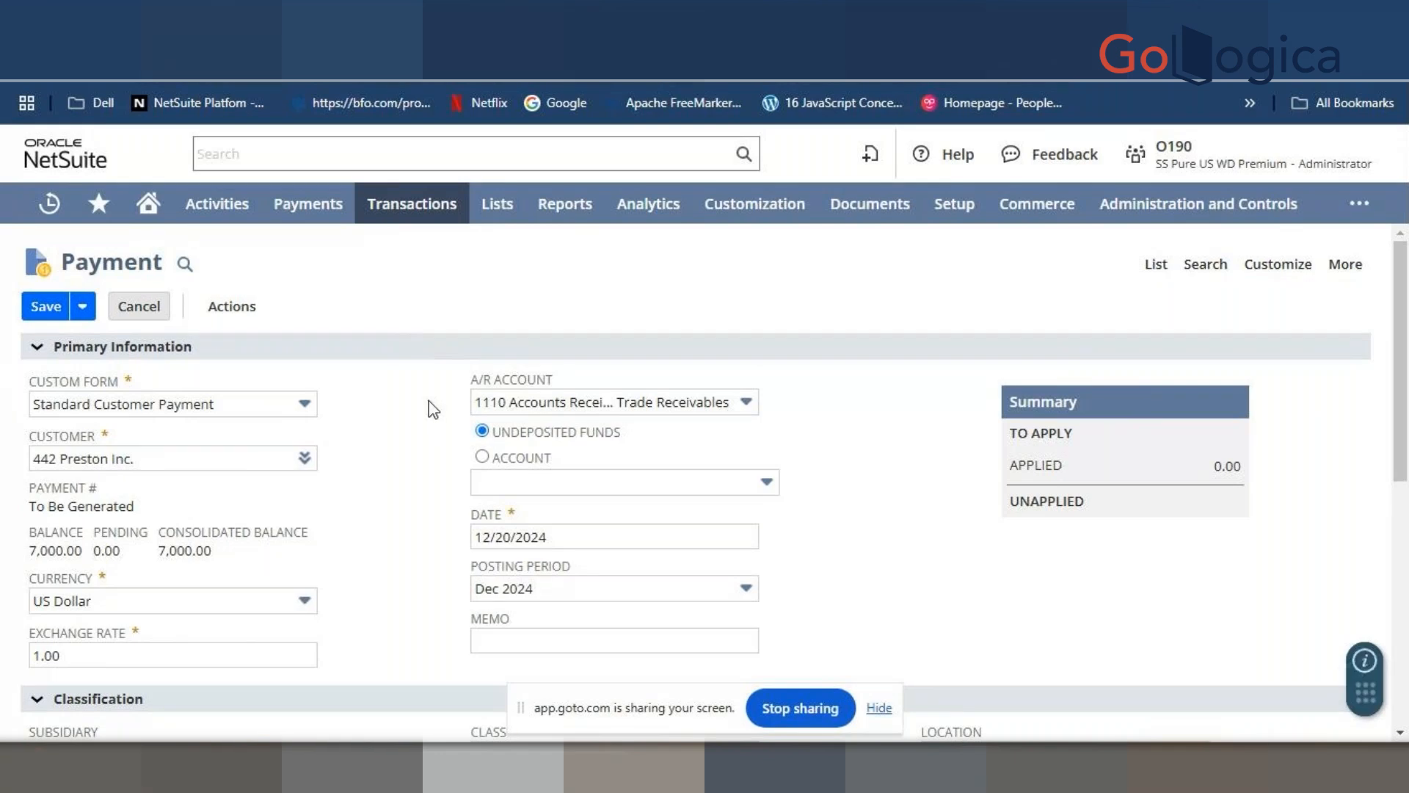
# - Check that the payment is applied to the Preston Inc. invoice and save the payment
pyautogui.scroll(-4, 562, 443)
pyautogui.scroll(-3, 562, 443)
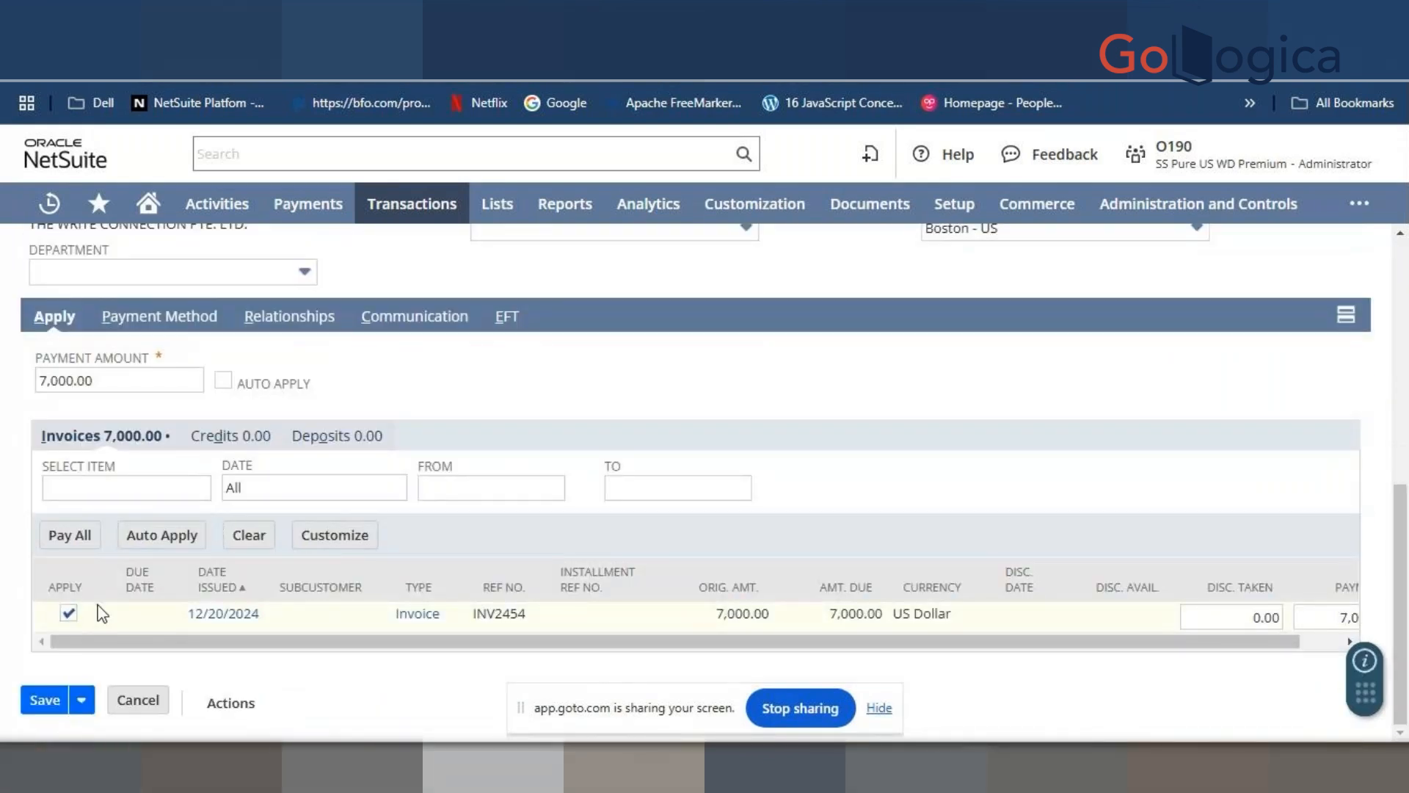
pyautogui.scroll(1, 359, 593)
pyautogui.scroll(6, 360, 593)
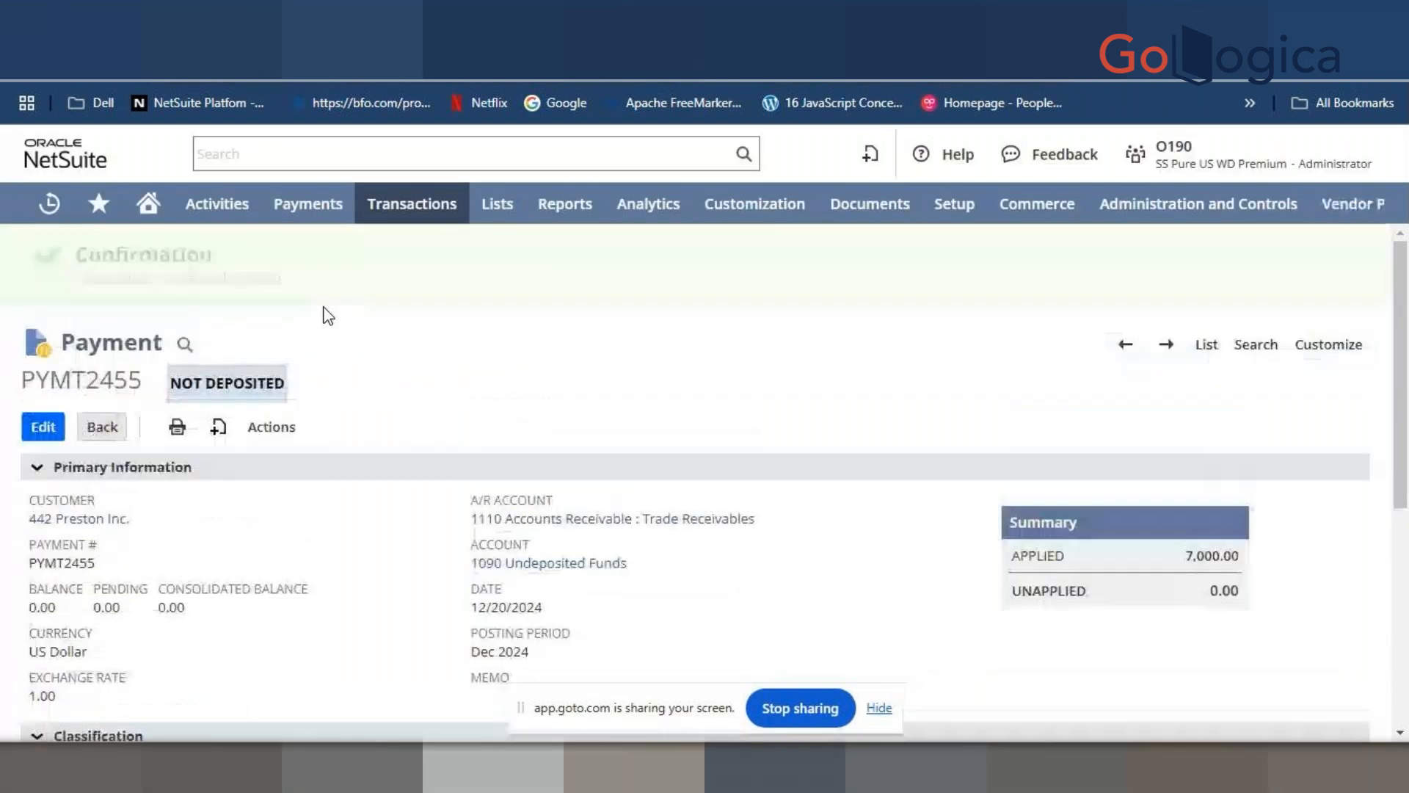
# - Examine the GL impact of the saved customer payment and return to the payment record
pyautogui.click(273, 427)
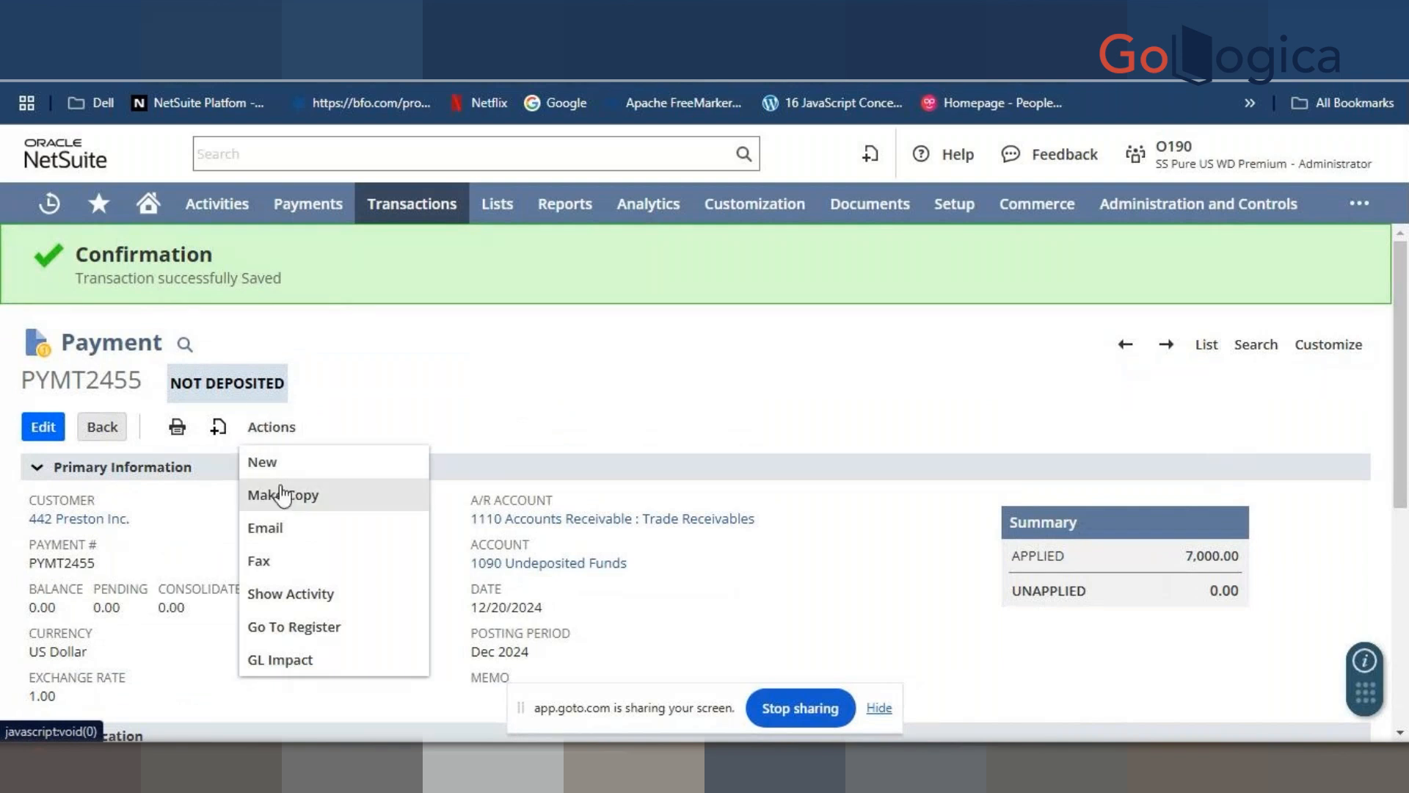
pyautogui.click(291, 662)
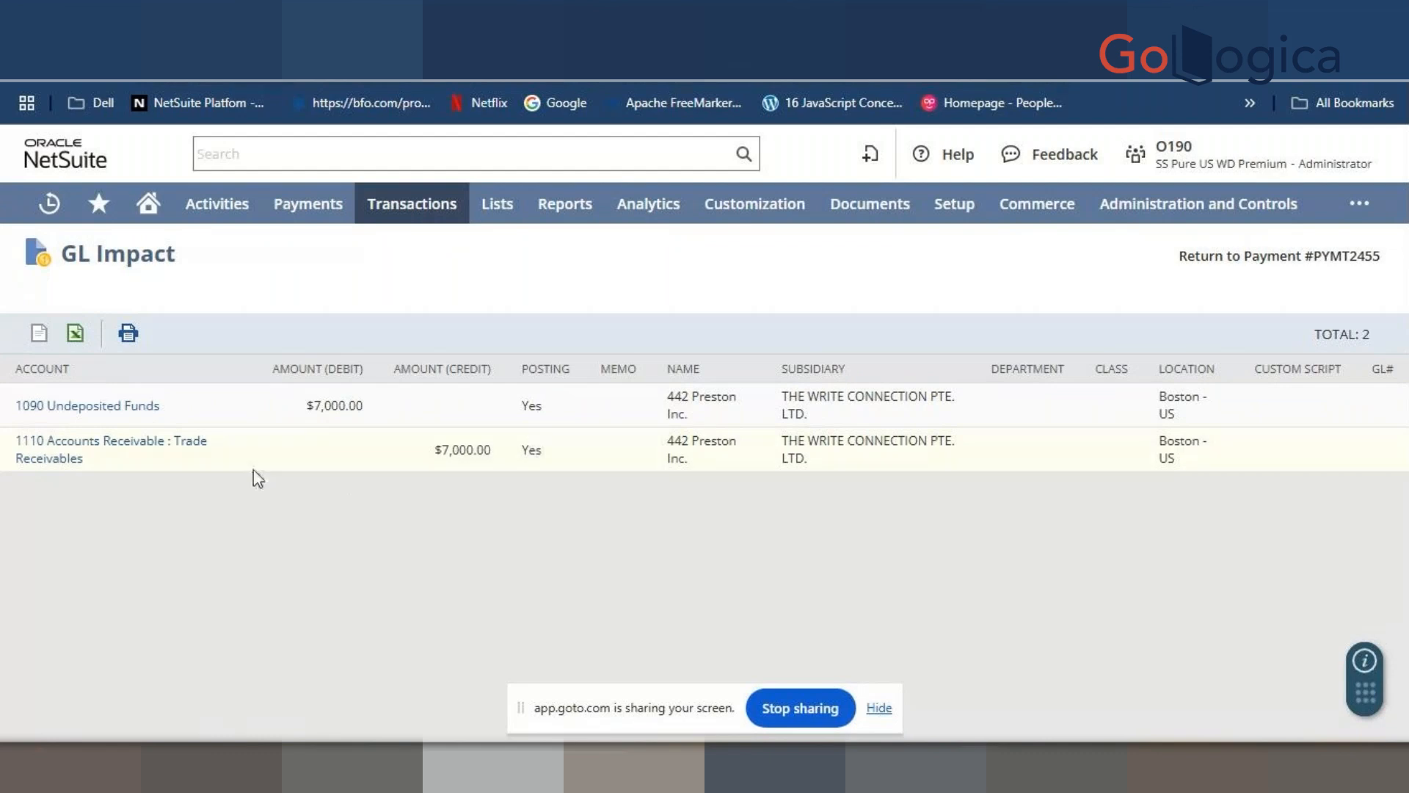
pyautogui.moveTo(434, 450); pyautogui.dragTo(477, 450)
pyautogui.click(18, 69)
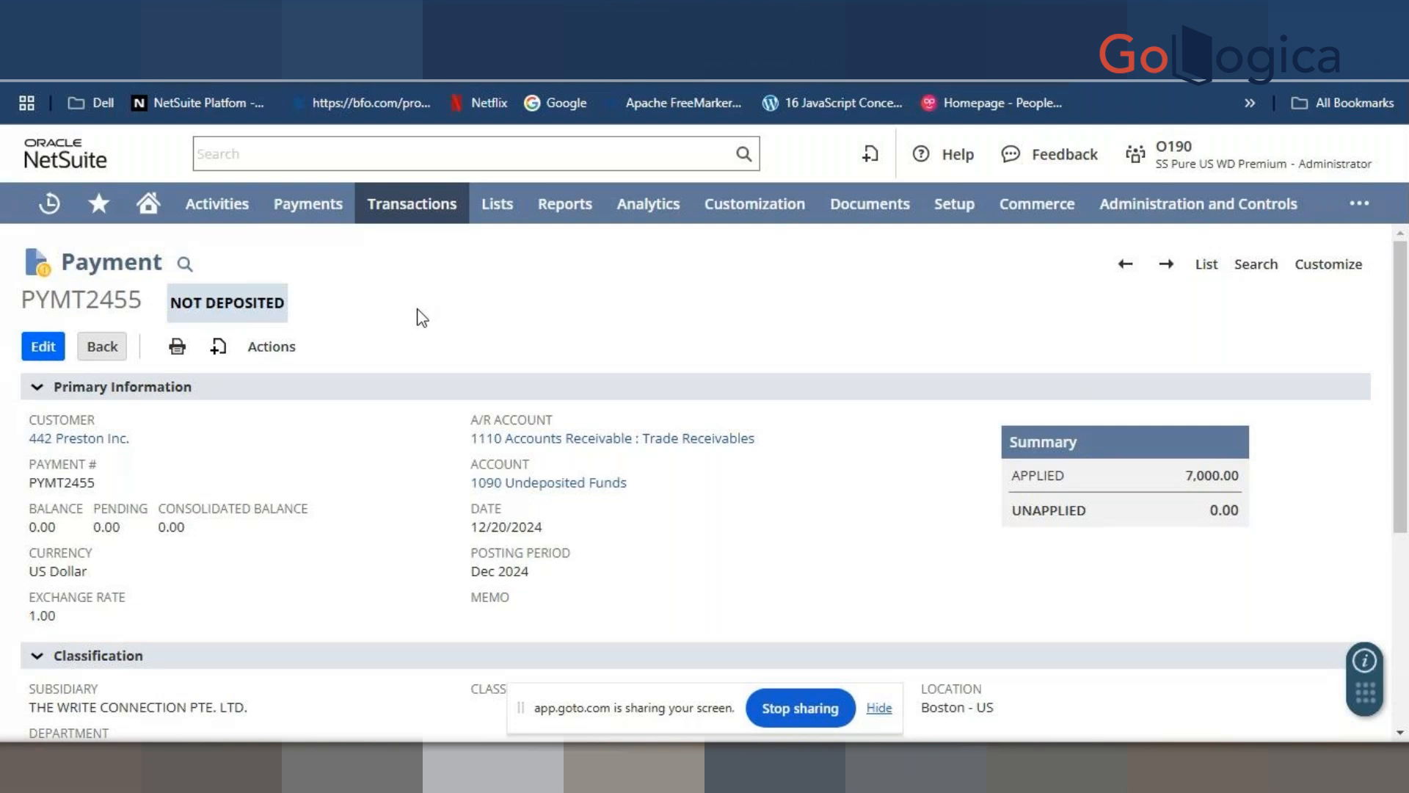
# - Open the recent Preston Inc. sales order separately, authorize a return from it, and set the form to Standard Return Authorization - Cash
pyautogui.moveTo(47, 204)
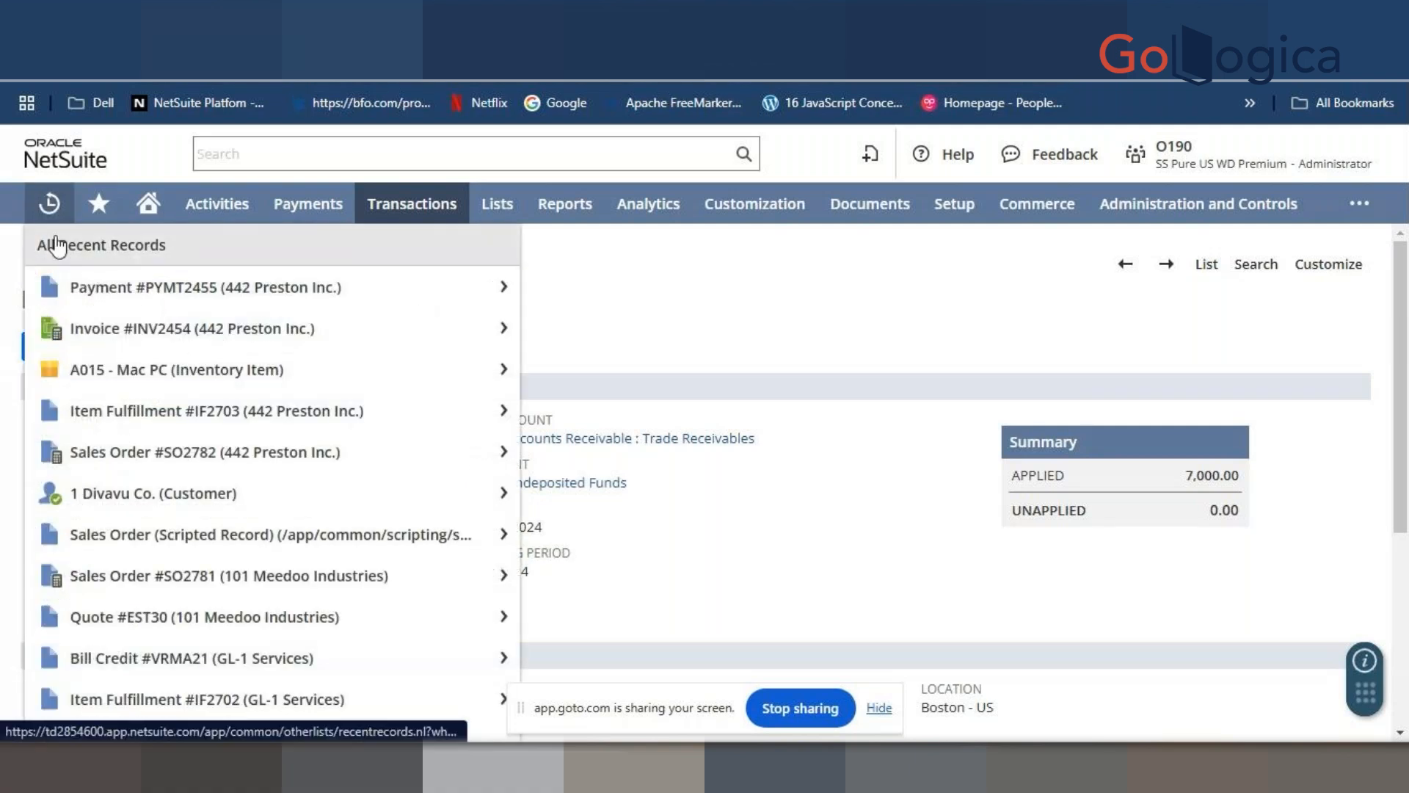
pyautogui.rightClick(136, 455)
pyautogui.click(176, 484)
pyautogui.click(708, 26)
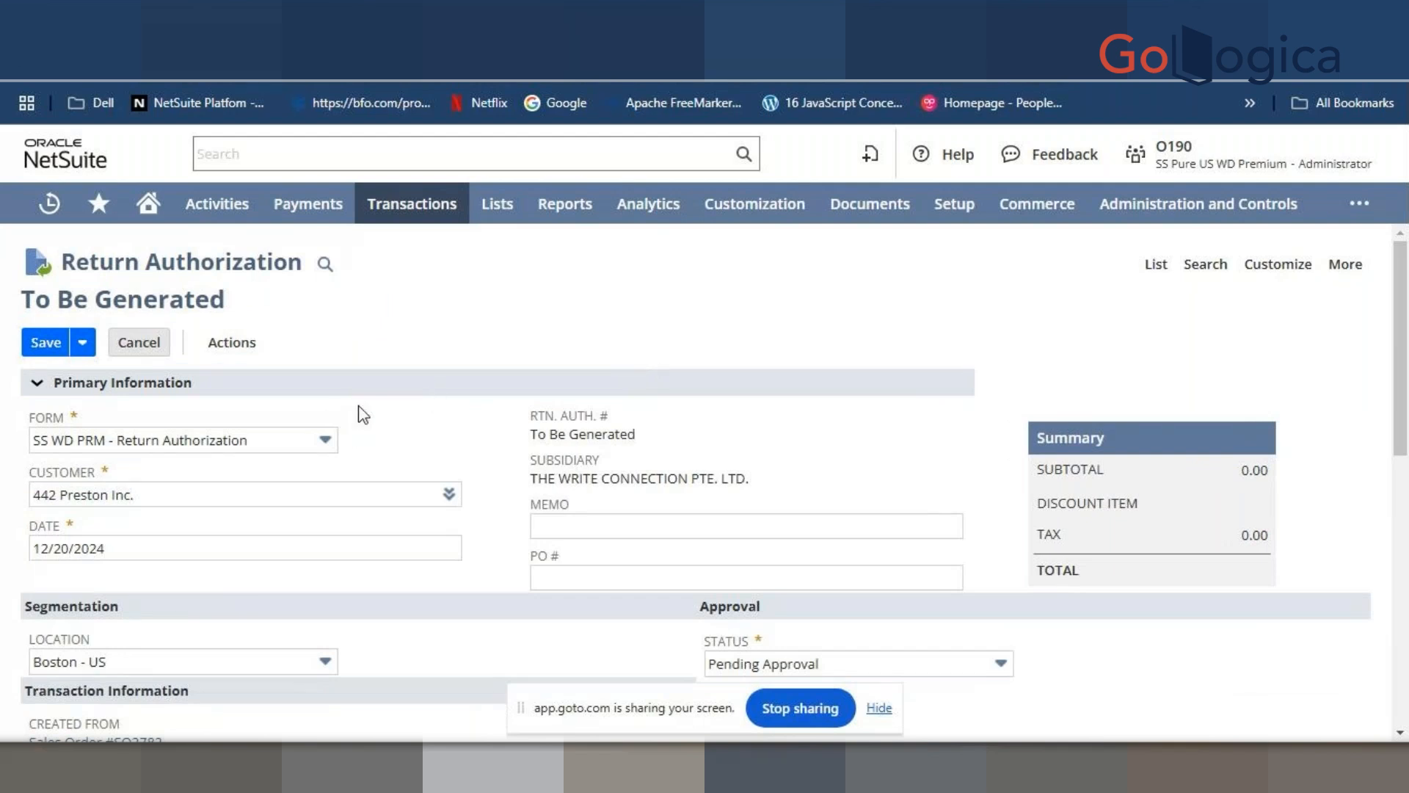
pyautogui.click(293, 440)
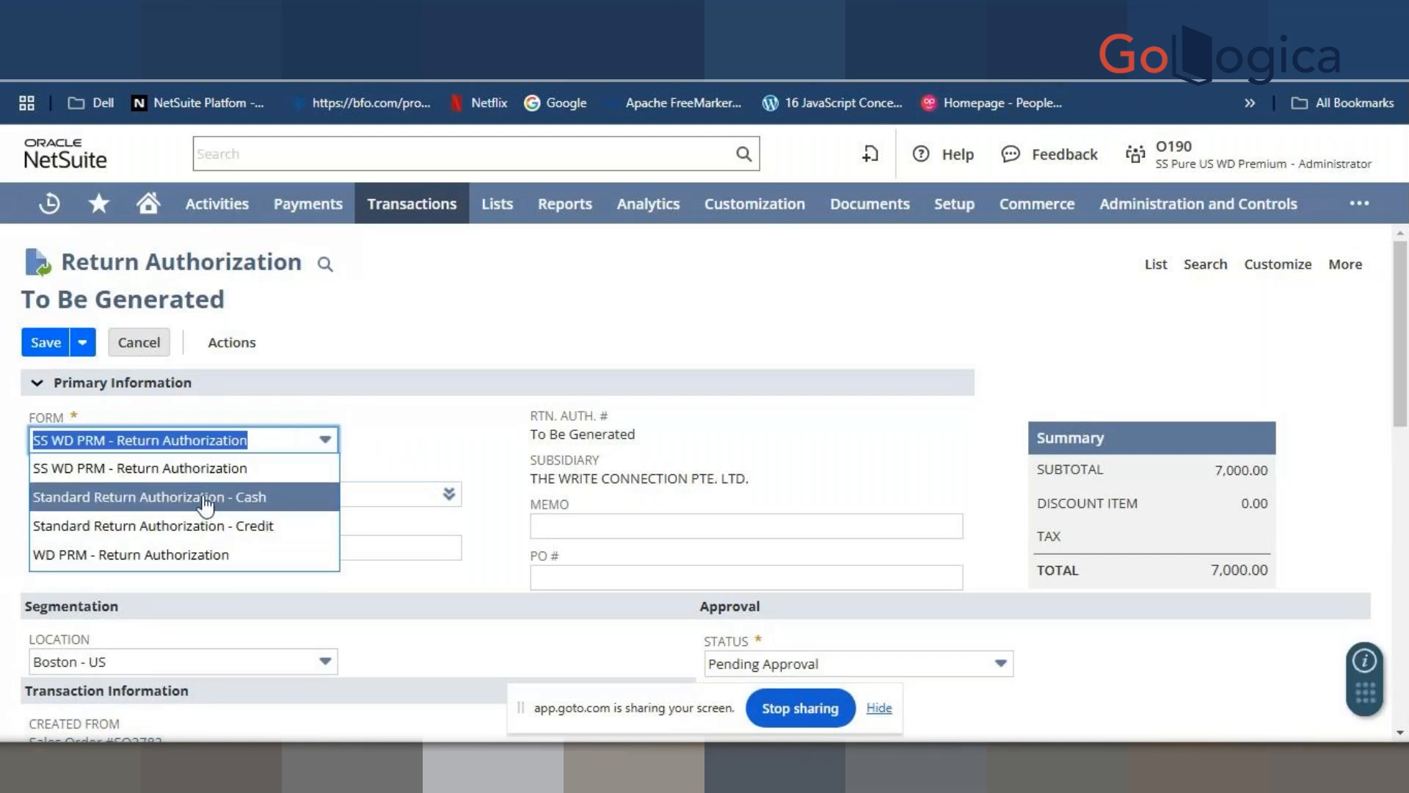
pyautogui.click(206, 505)
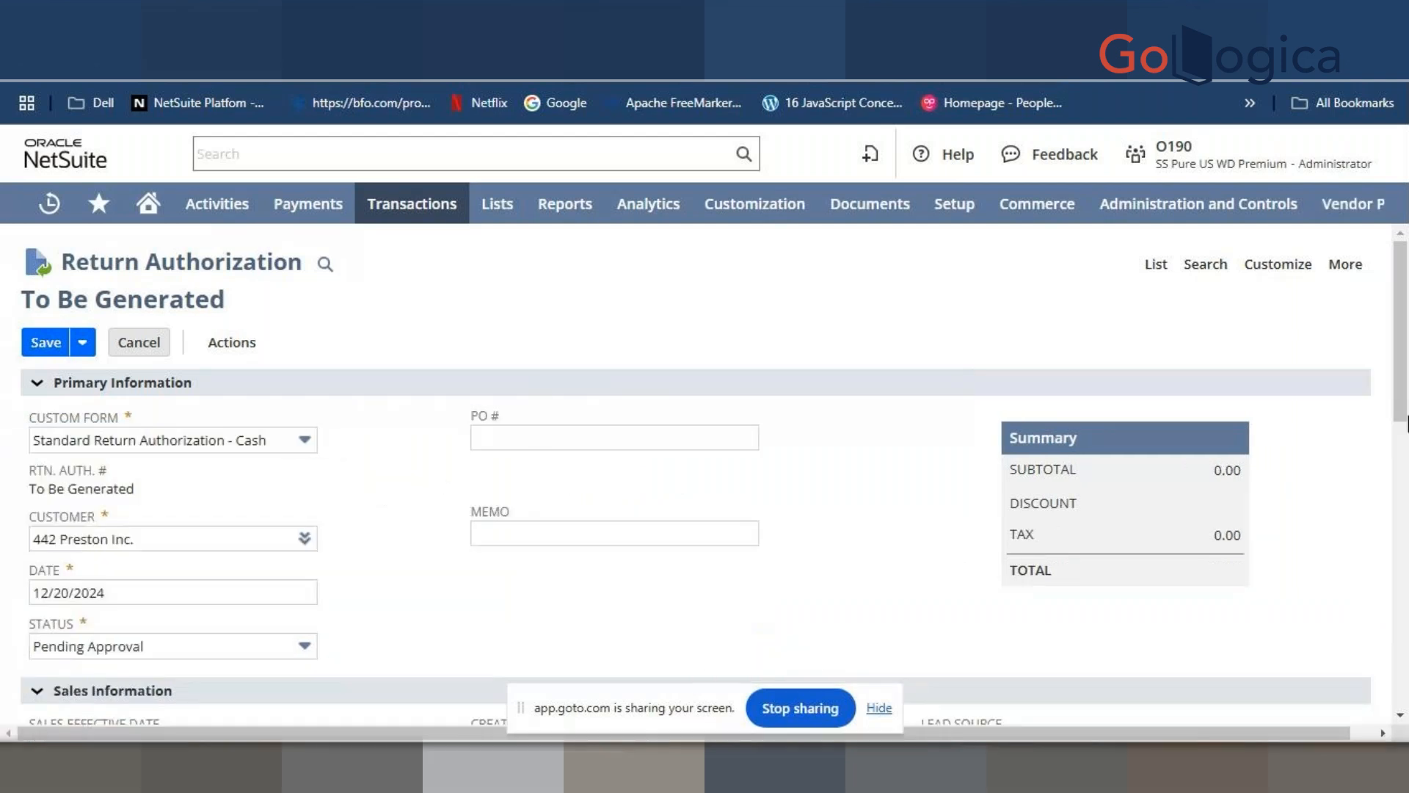
# - Set the return quantity of the A015 - Mac PC line to 2 and save the return authorization
pyautogui.moveTo(1407, 359); pyautogui.dragTo(1408, 643)
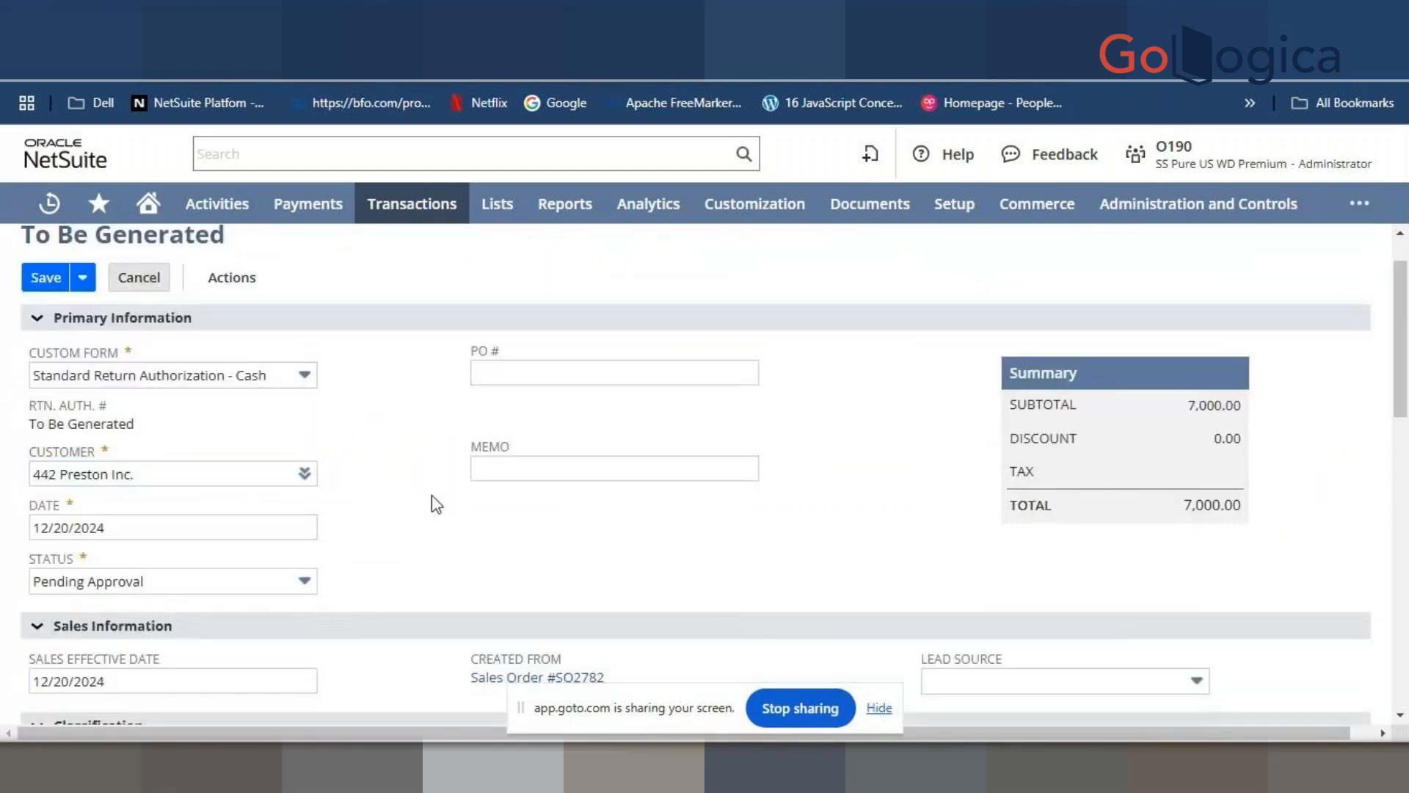
pyautogui.scroll(-3, 433, 497)
pyautogui.scroll(-10, 434, 499)
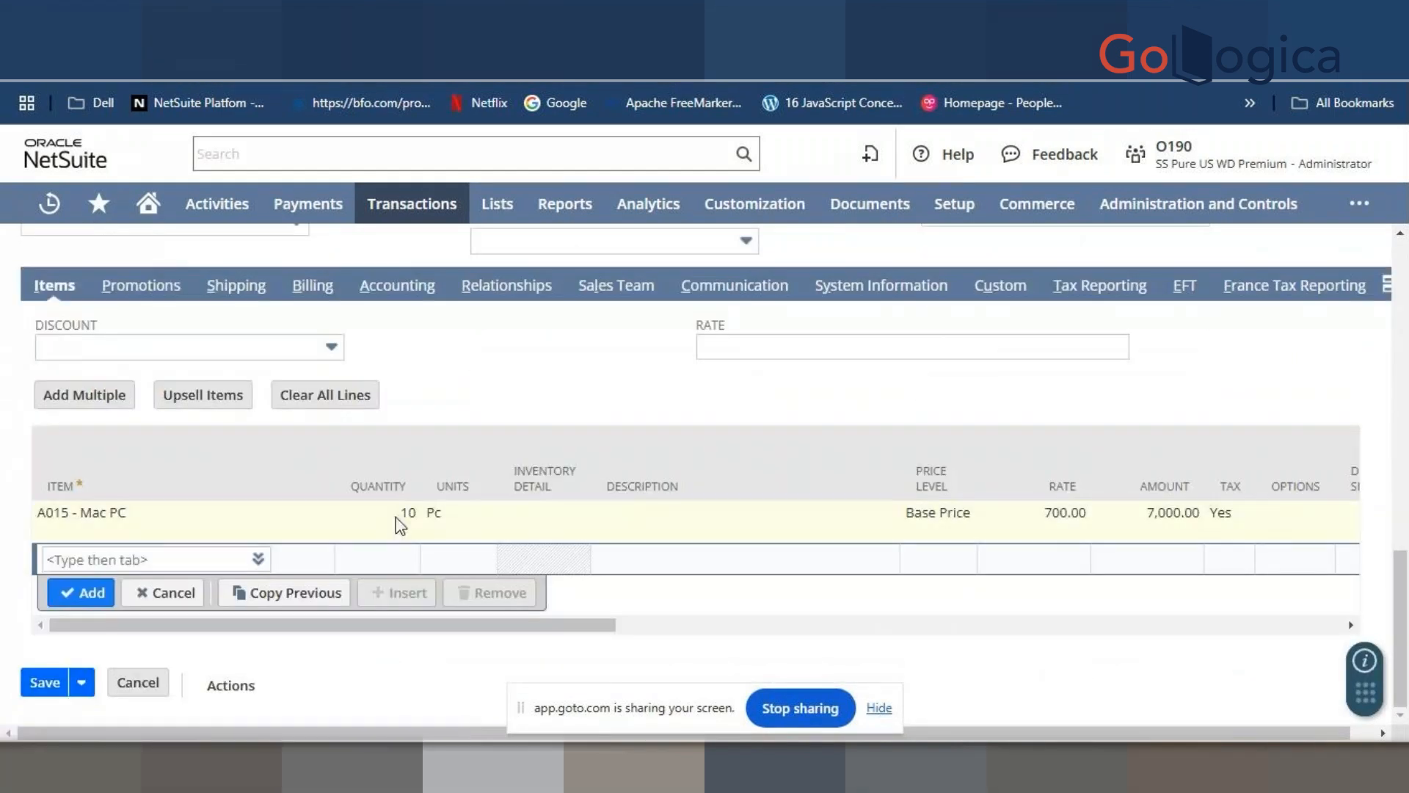
pyautogui.click(395, 520)
pyautogui.write('2')
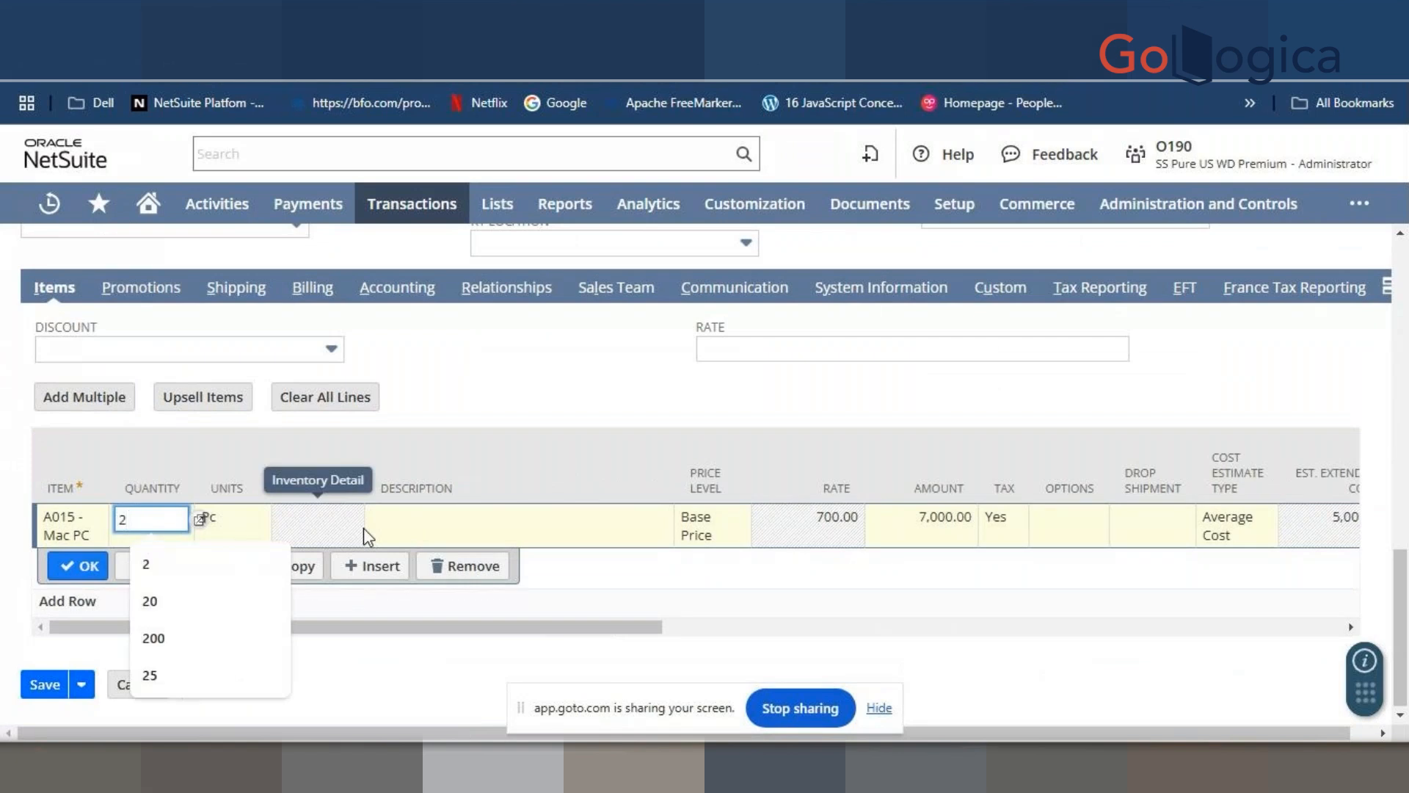
pyautogui.click(69, 564)
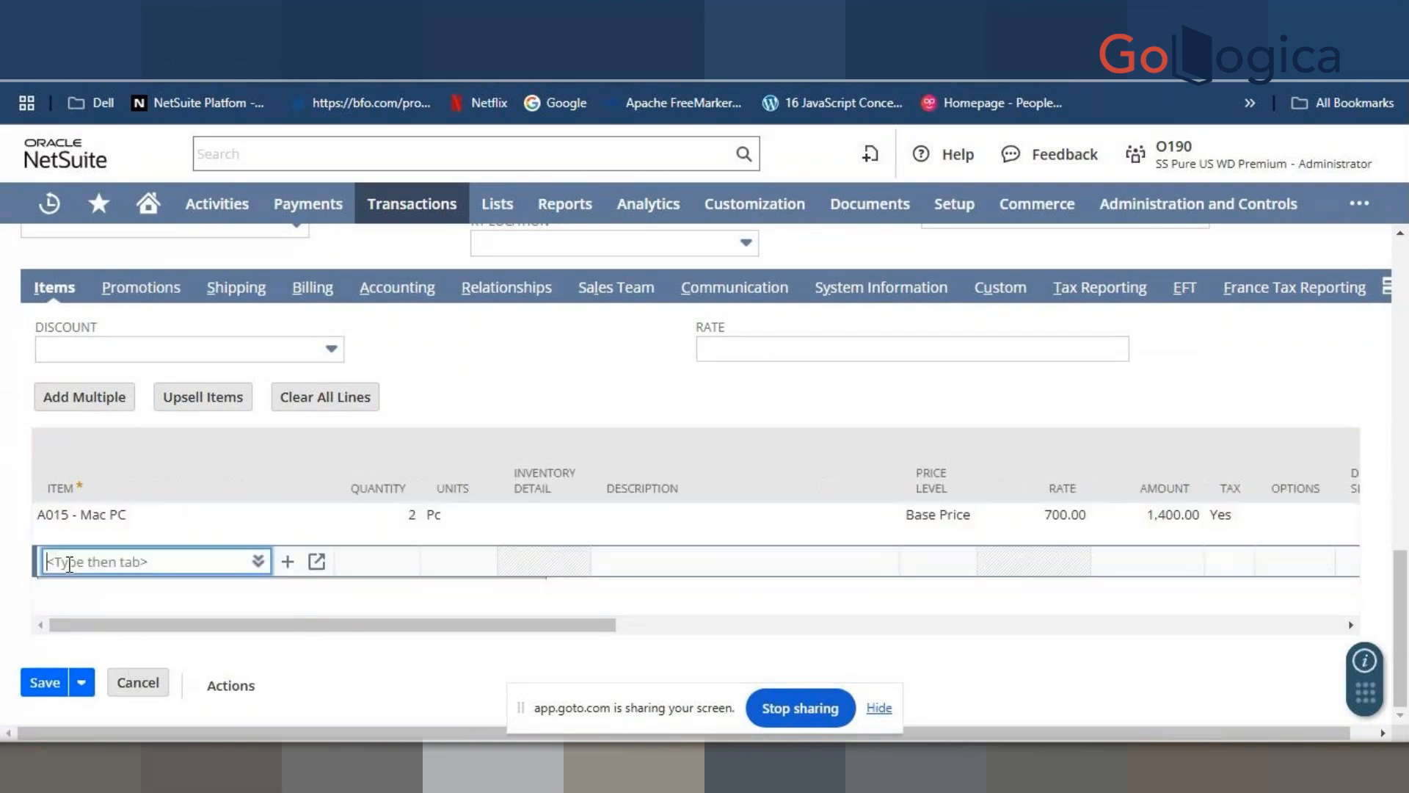
pyautogui.scroll(10, 466, 471)
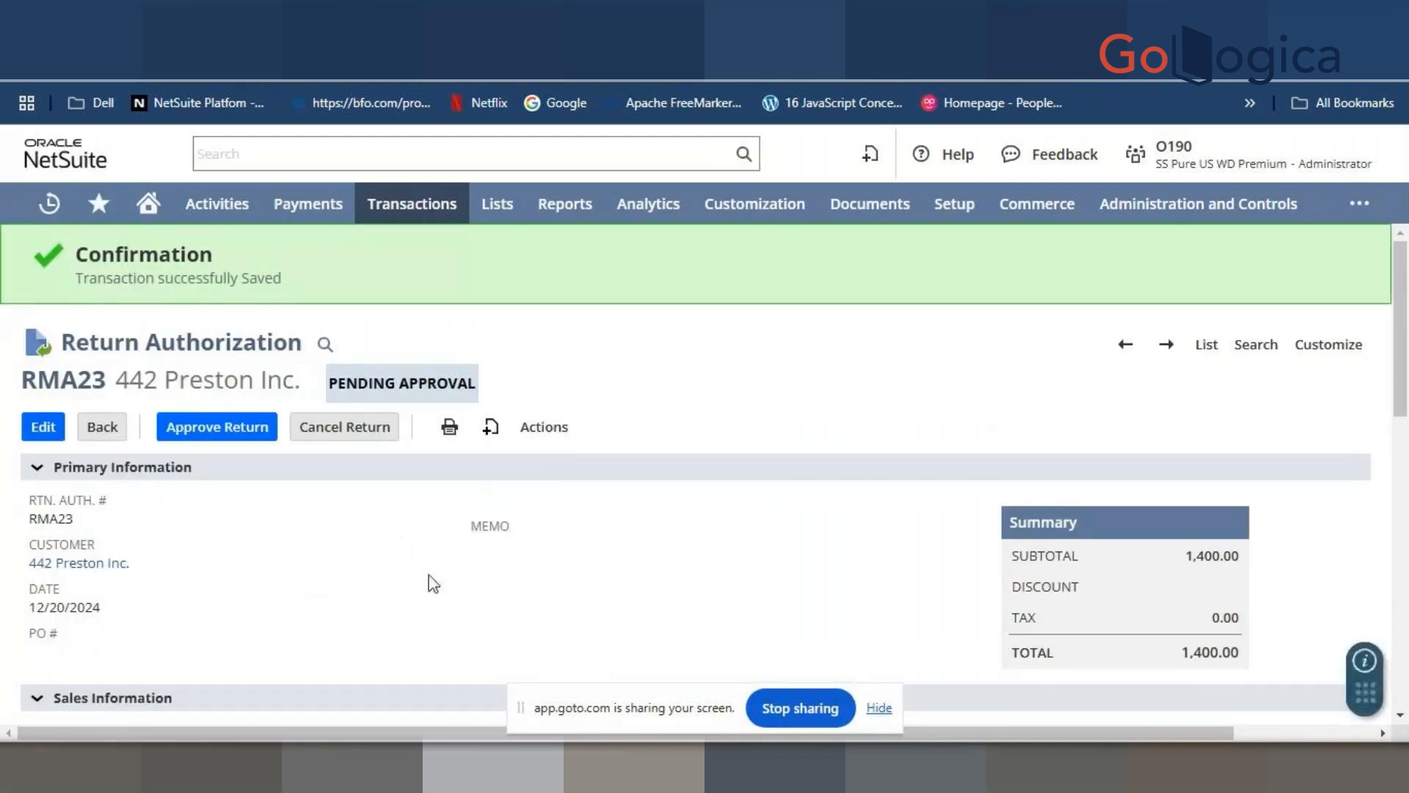
# - Check the item line, approve the return authorization and start receiving the returned items
pyautogui.scroll(-10, 433, 584)
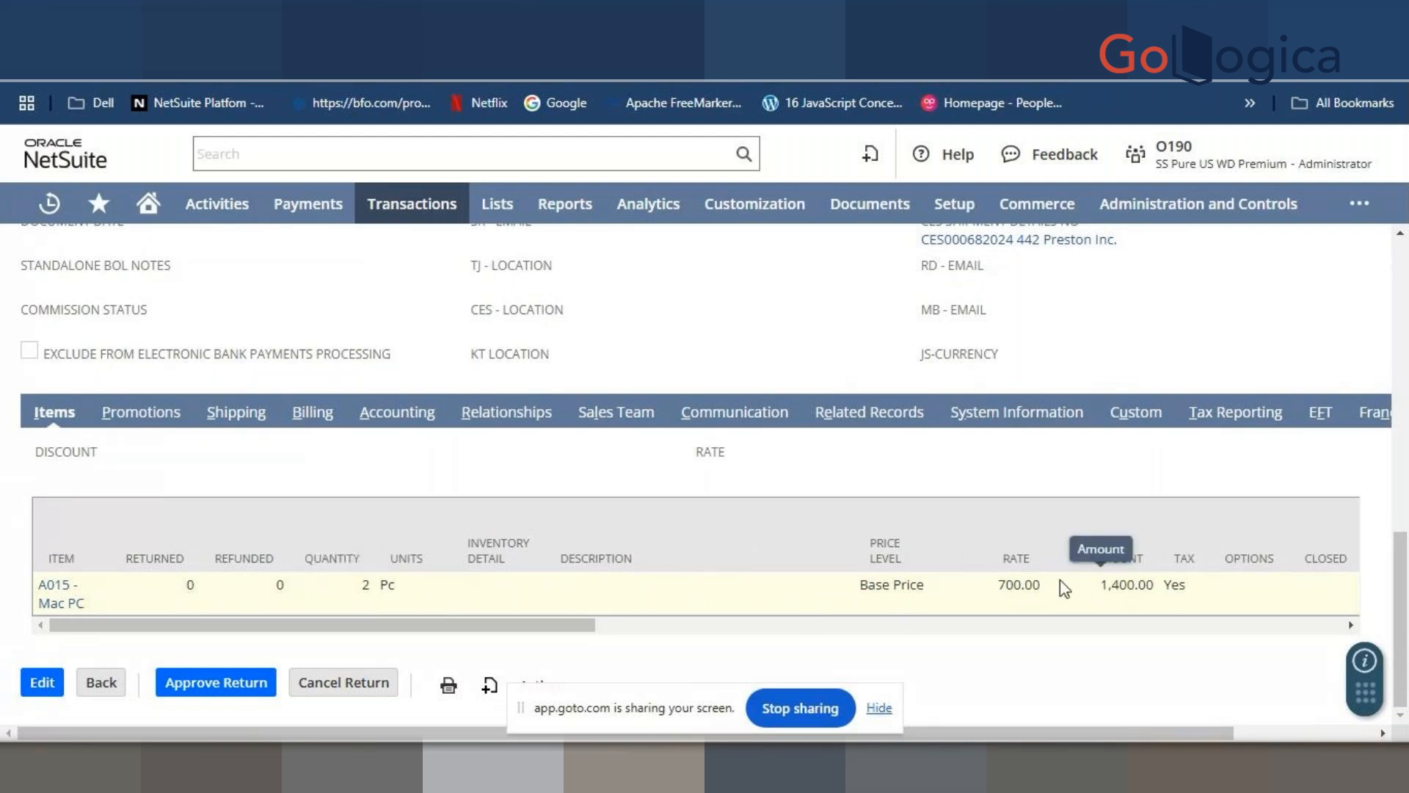
pyautogui.scroll(15, 1060, 580)
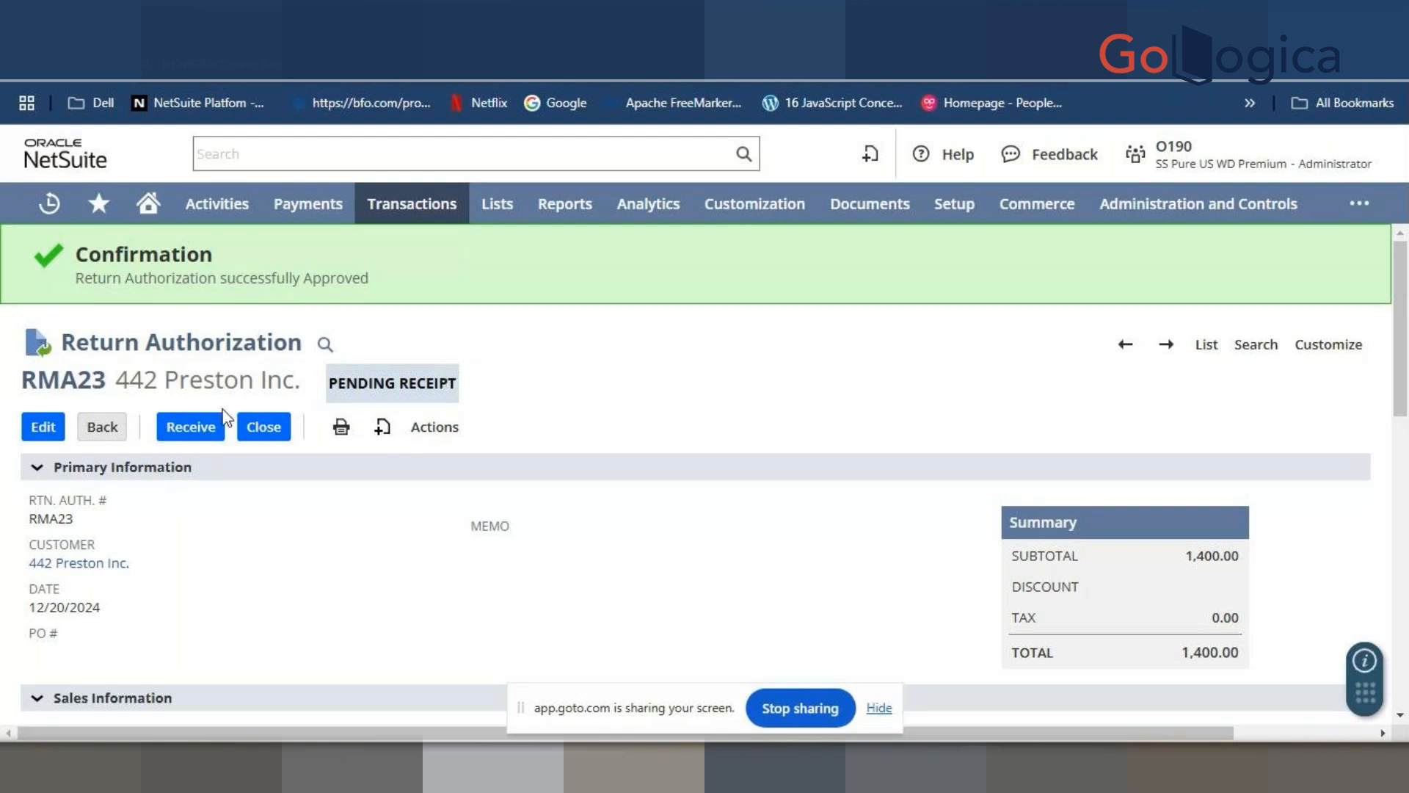
pyautogui.click(193, 433)
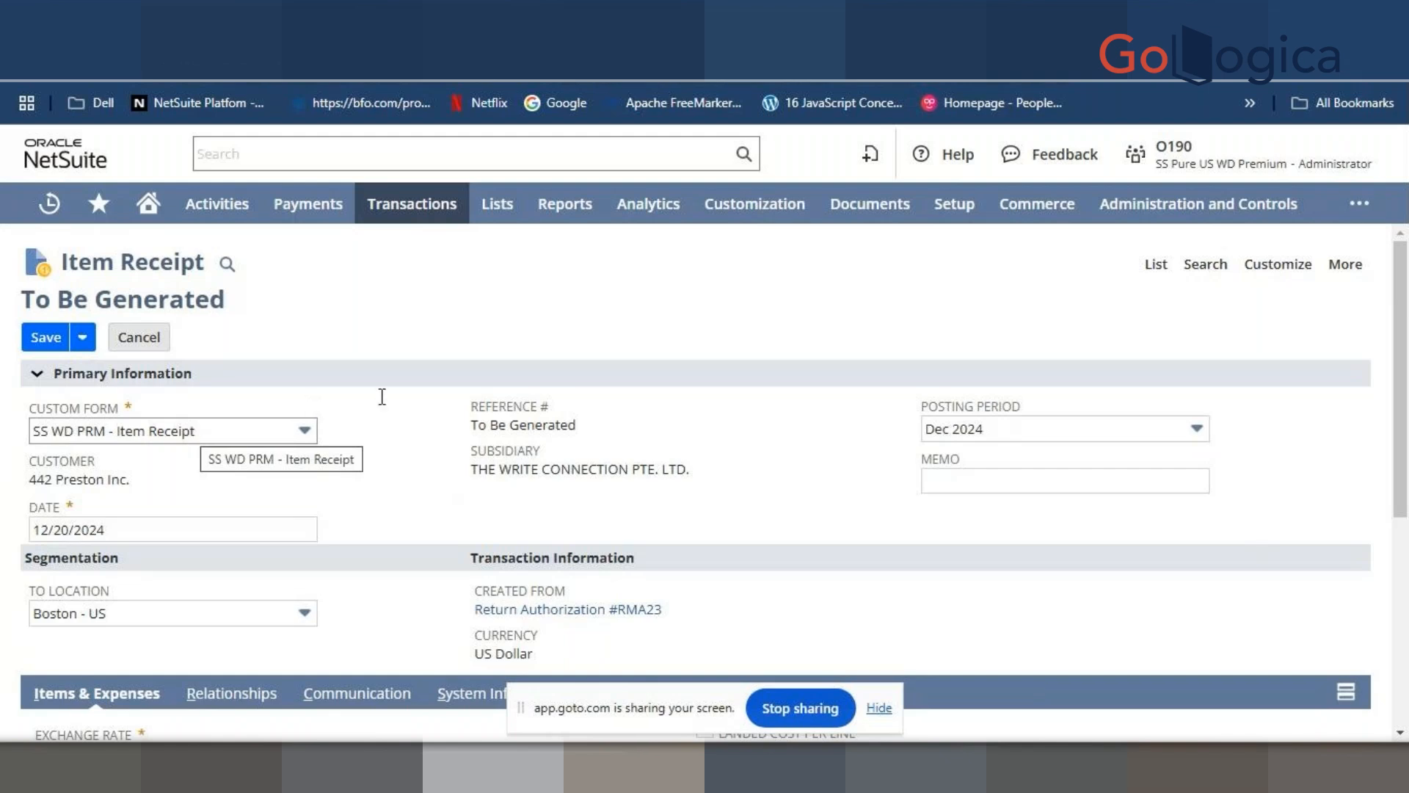
# - Set the new item receipt's form to Standard Item Receipt
pyautogui.scroll(-5, 270, 439)
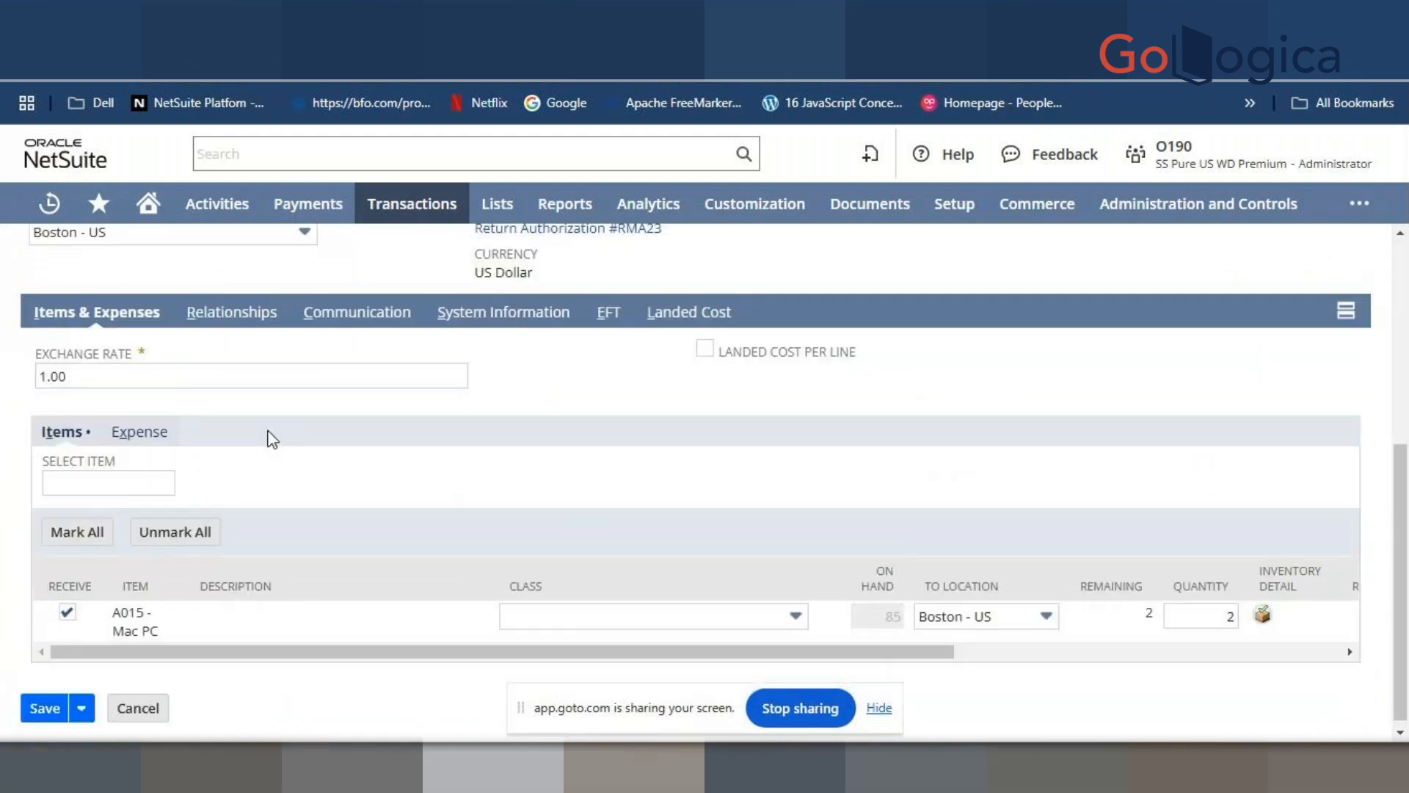
pyautogui.scroll(2, 283, 449)
pyautogui.scroll(3, 287, 454)
pyautogui.click(242, 430)
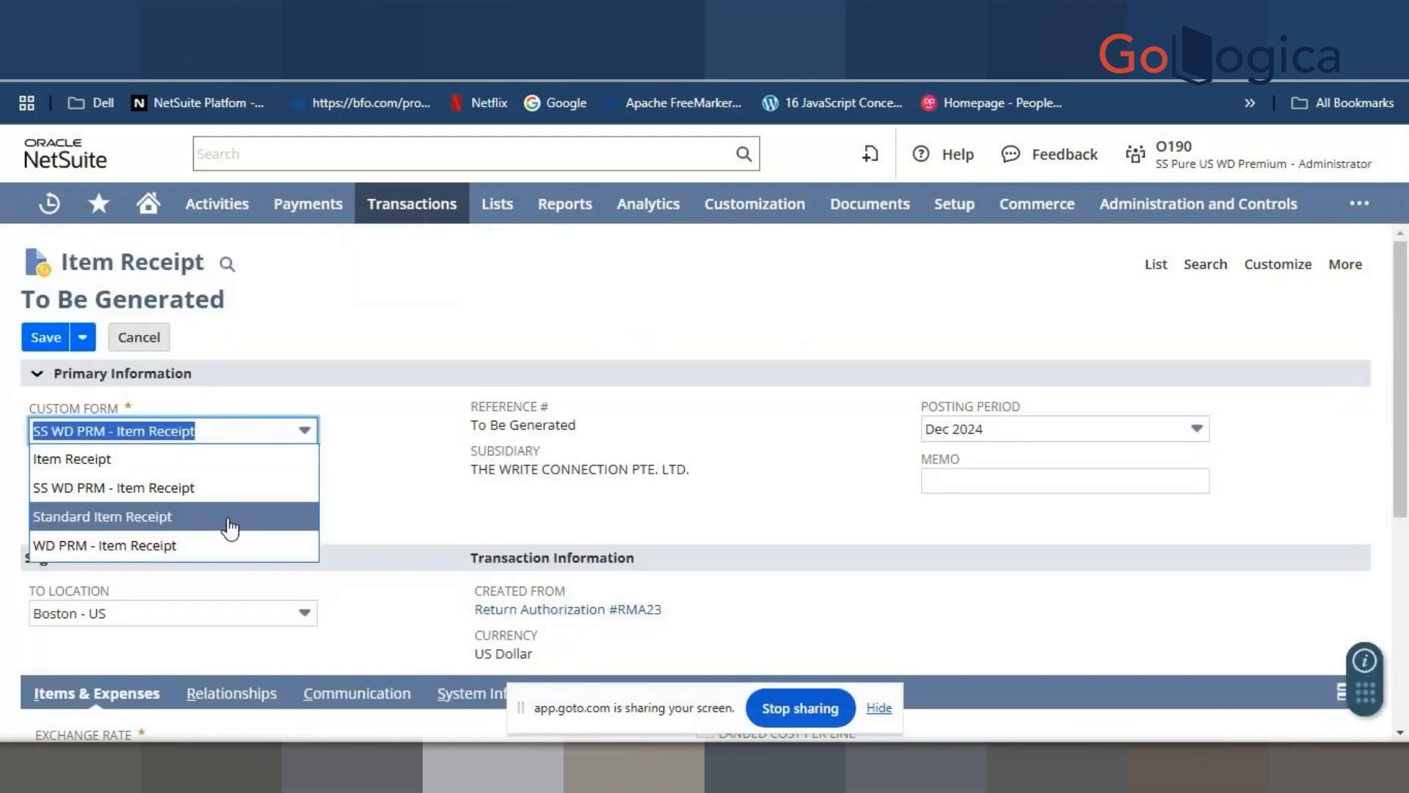
pyautogui.click(231, 516)
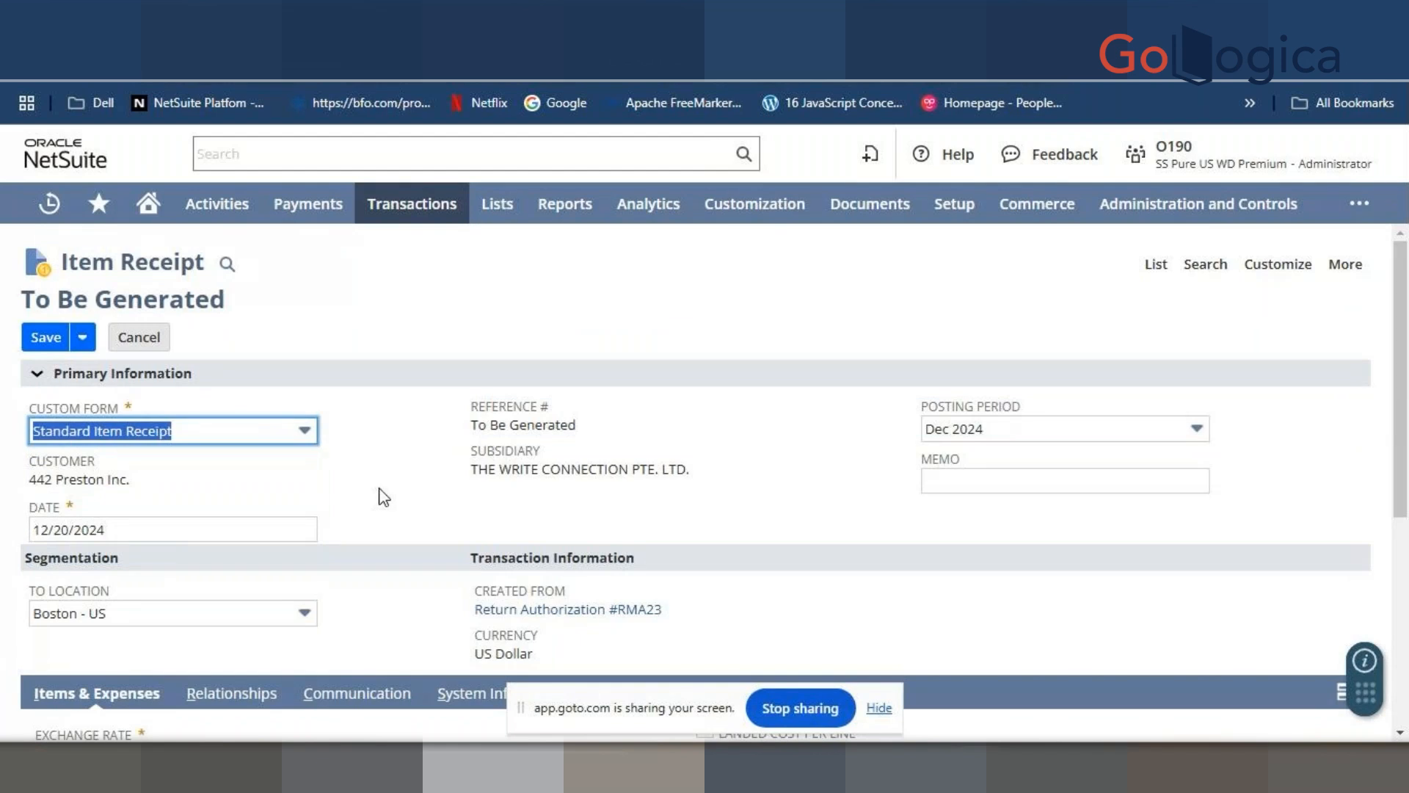
# - Check the A015 - Mac PC line's receiving location, quantity and restock setting, and save the item receipt
pyautogui.scroll(-5, 381, 492)
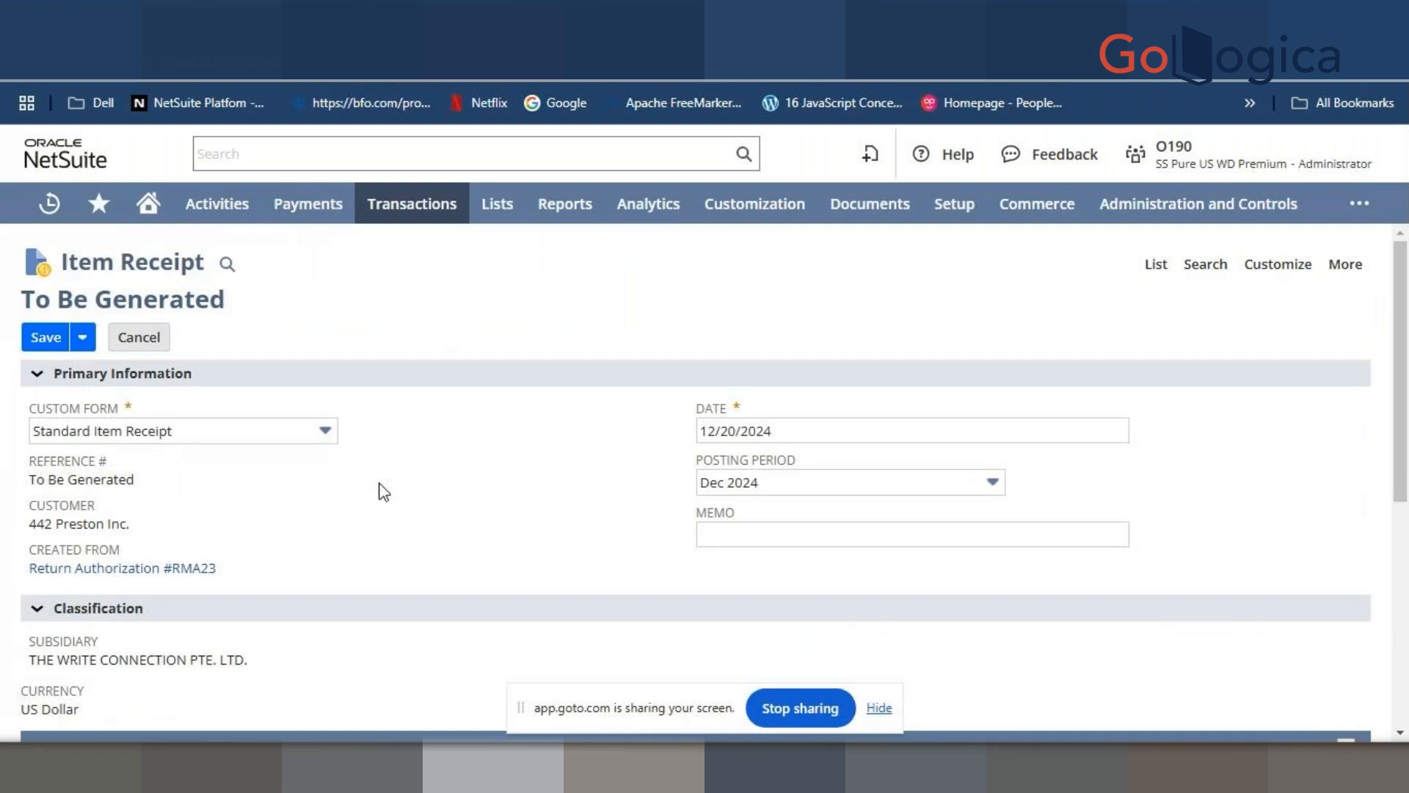
pyautogui.scroll(-6, 419, 523)
pyautogui.click(439, 479)
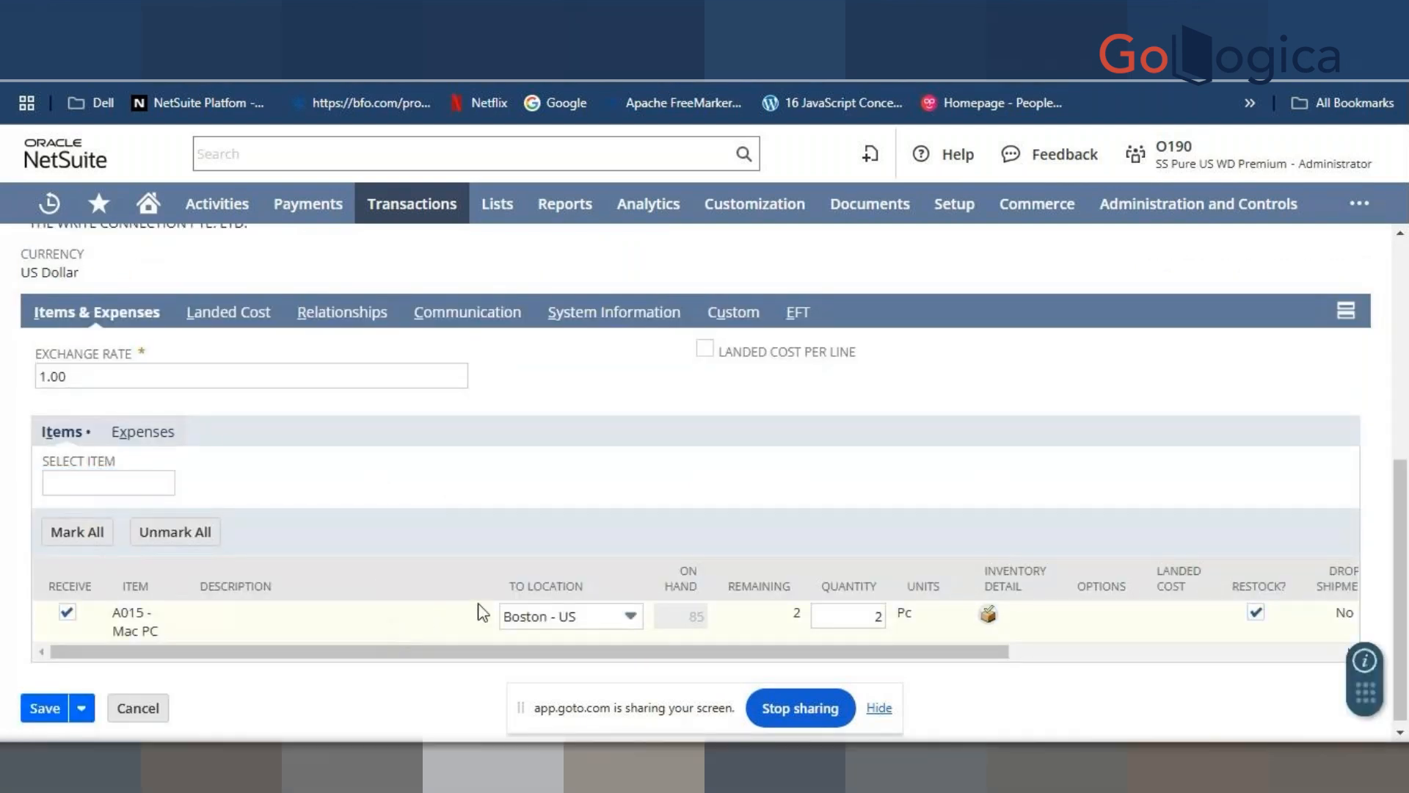
pyautogui.scroll(6, 478, 610)
pyautogui.click(51, 337)
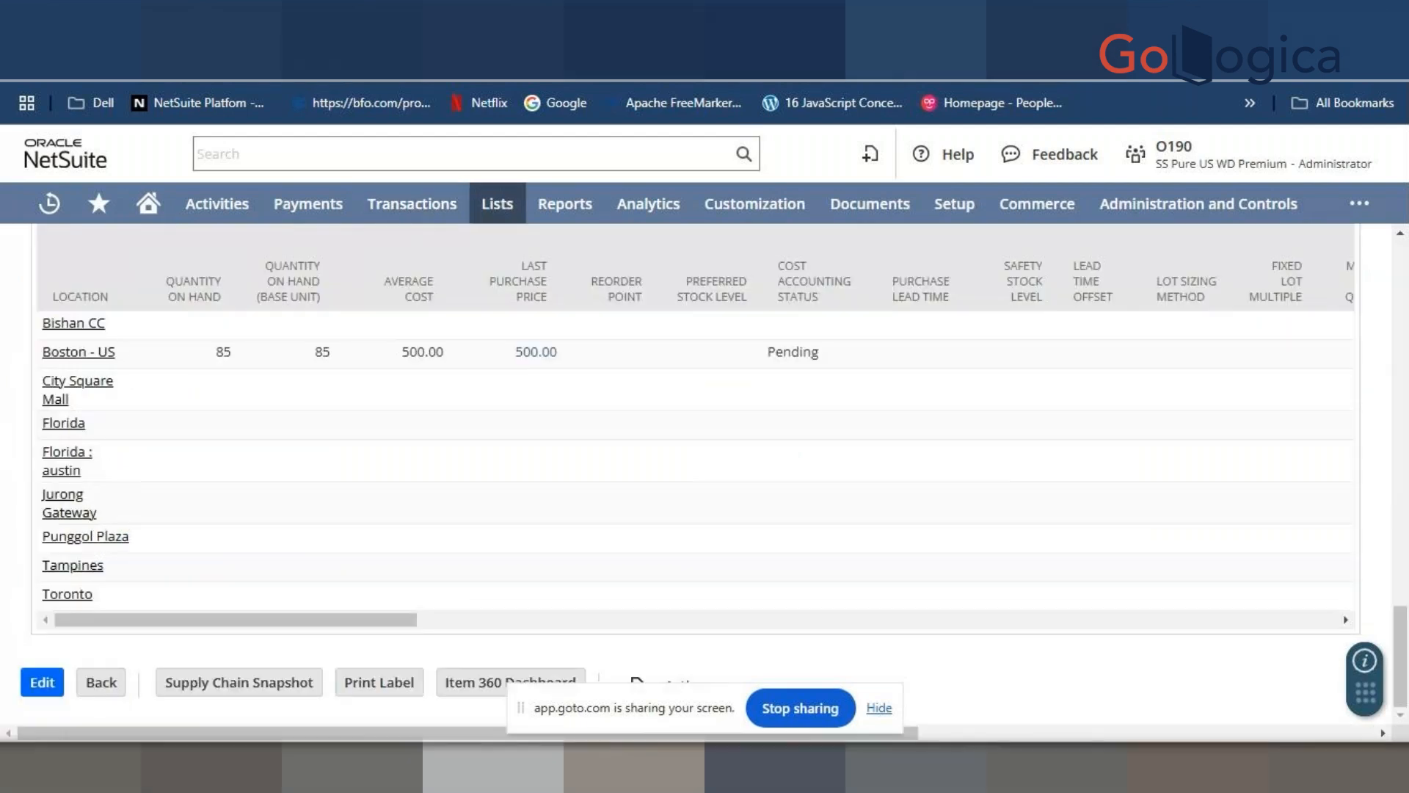
# - Check the A015 - Mac PC item record for its on-hand quantity at Boston - US and its cost details
pyautogui.moveTo(236, 355); pyautogui.dragTo(176, 367)
pyautogui.click(204, 371)
pyautogui.scroll(15, 161, 380)
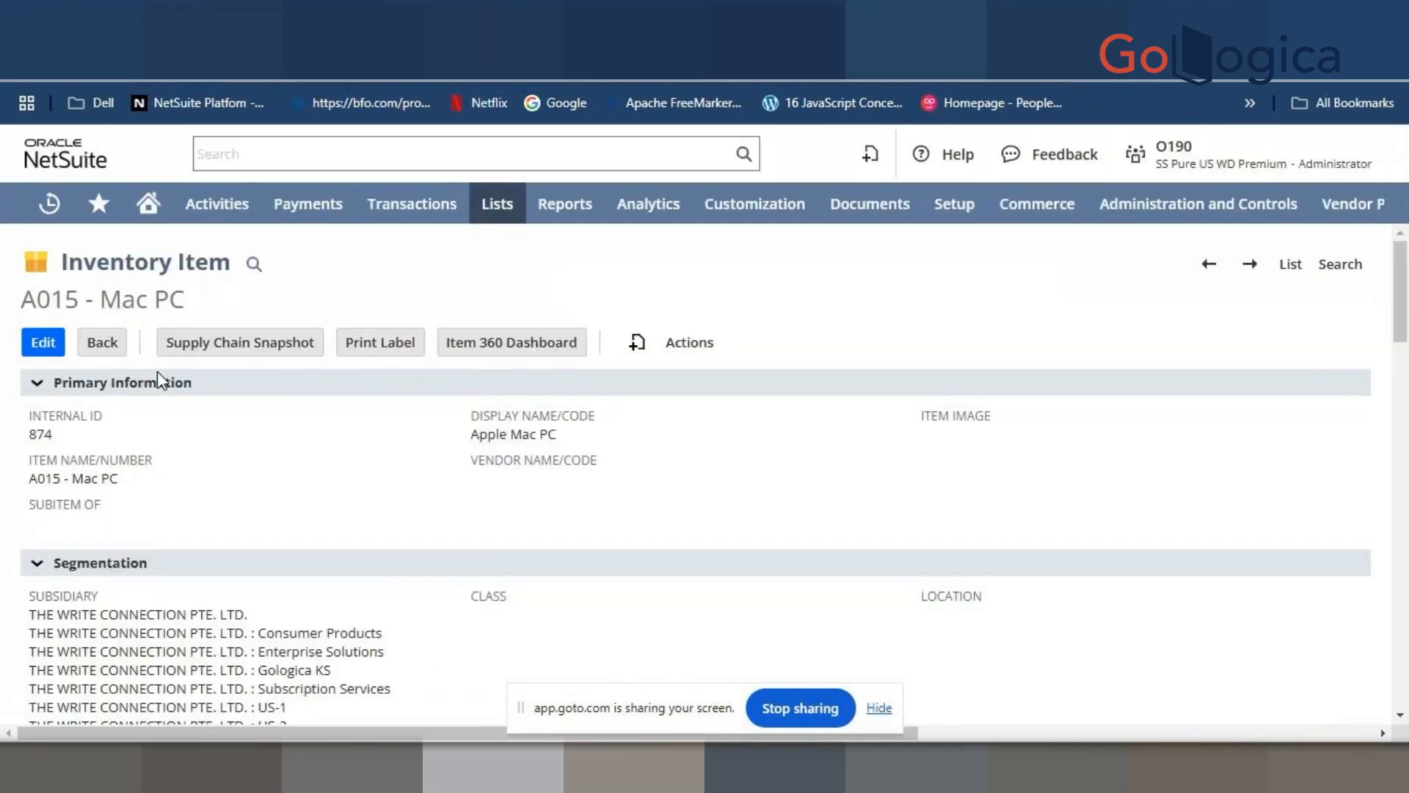
pyautogui.scroll(-15, 254, 441)
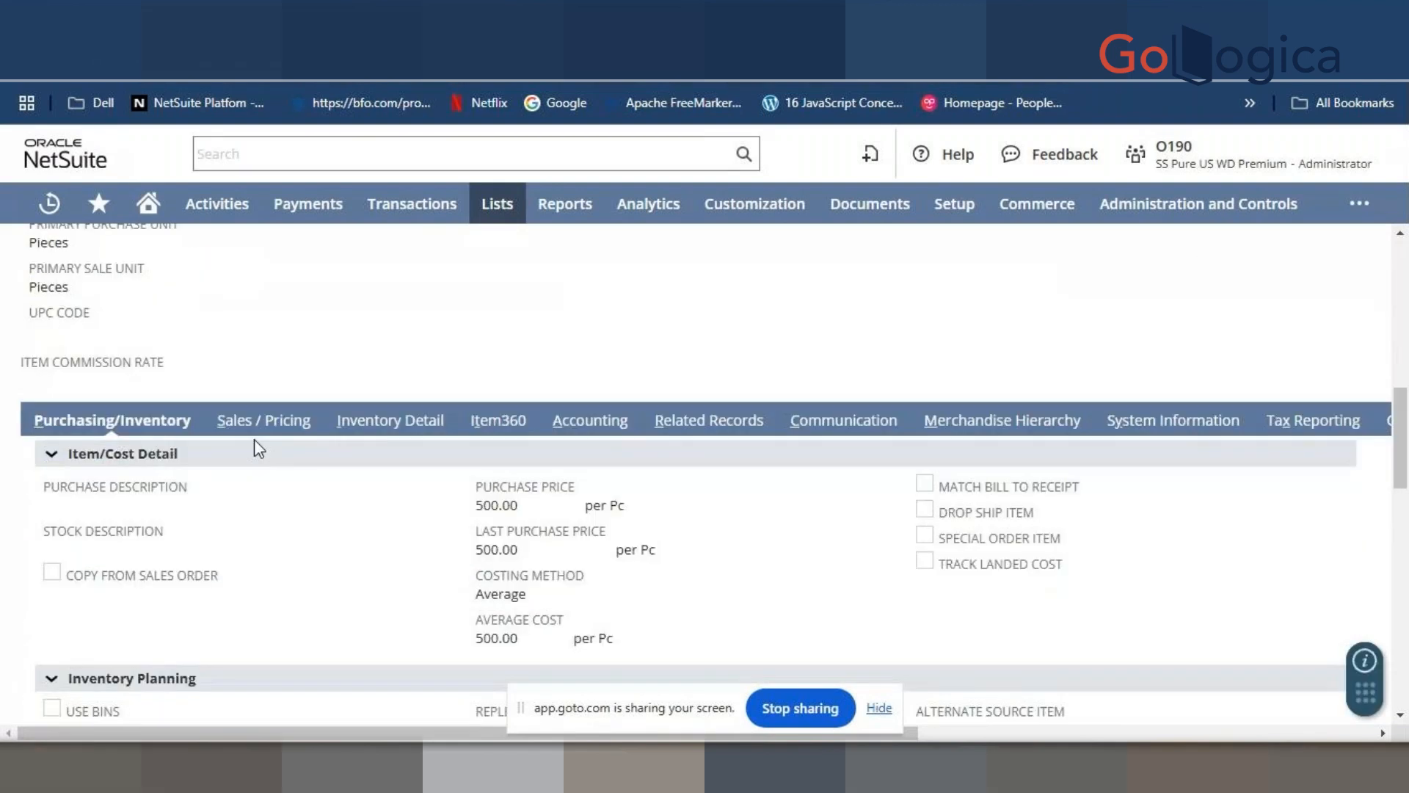
pyautogui.scroll(-3, 257, 461)
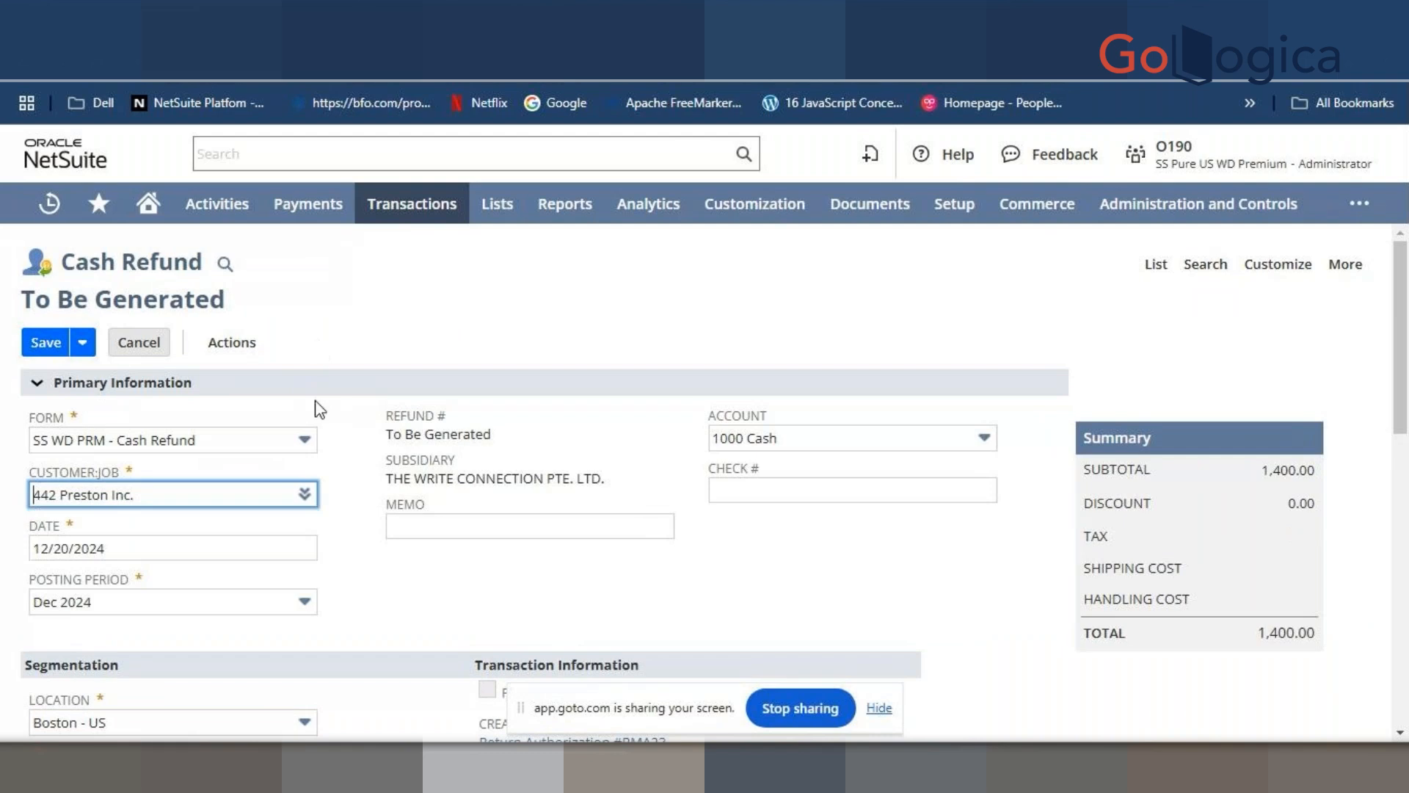
# - Refund the received return using the Standard Cash Refund form, check its details and save the cash refund
pyautogui.click(266, 437)
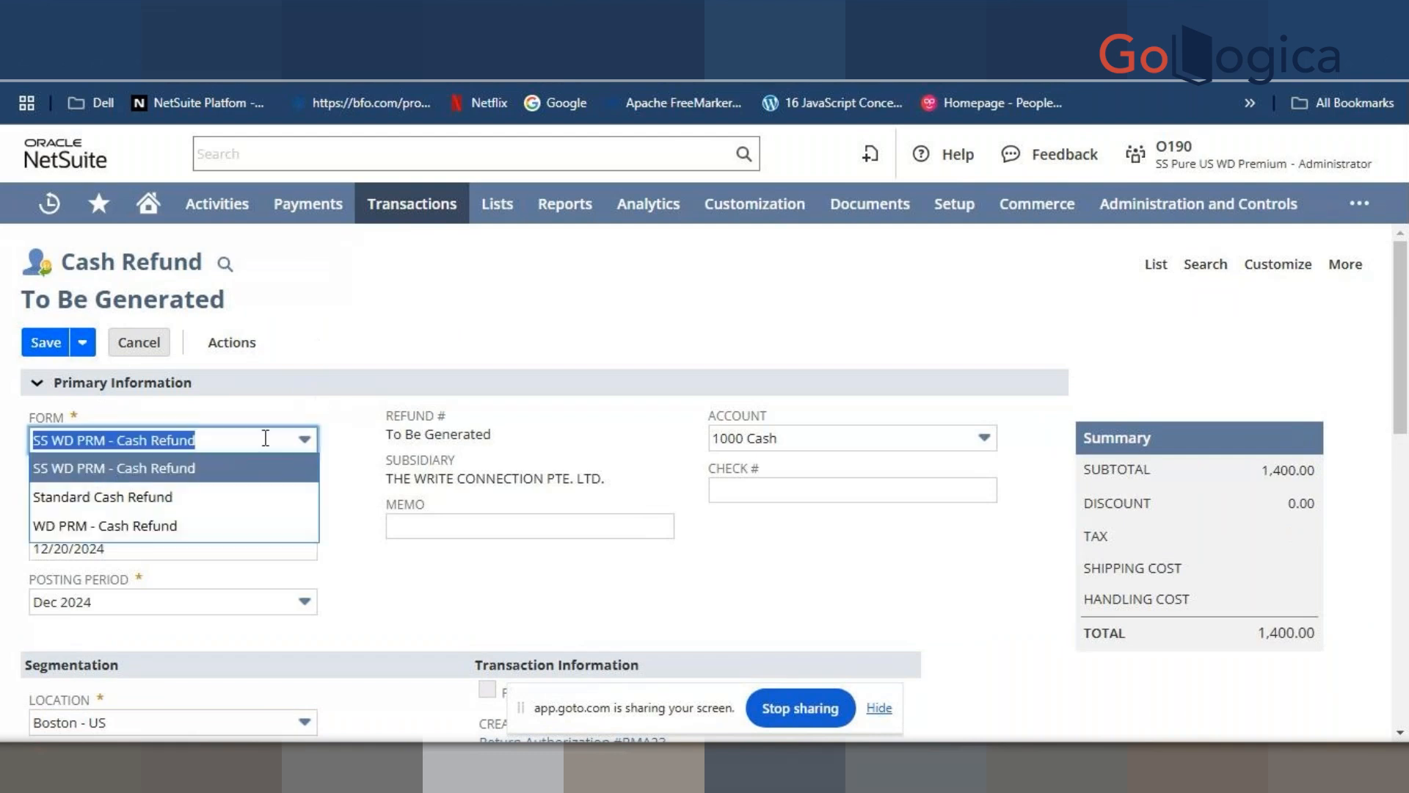
pyautogui.click(261, 499)
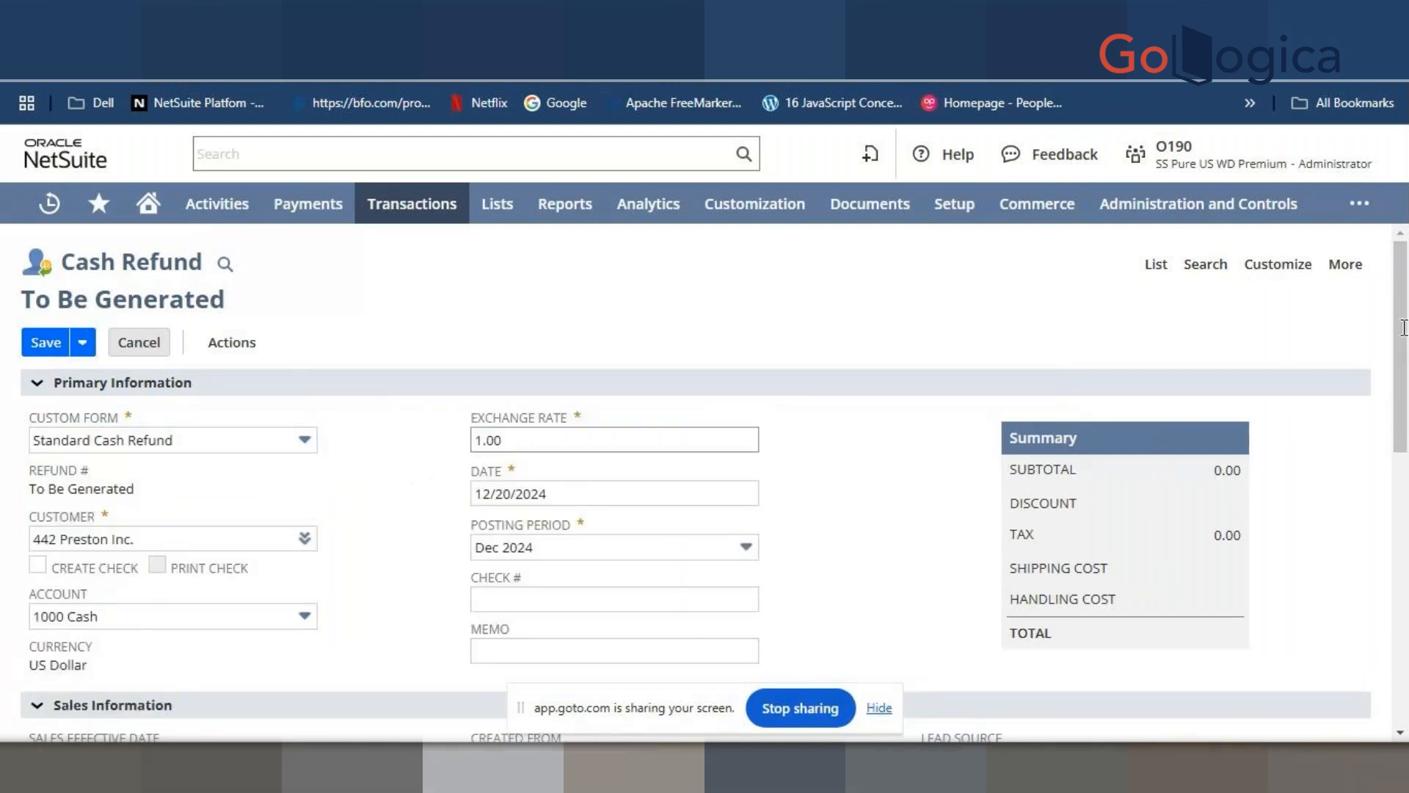
pyautogui.moveTo(1403, 339)
pyautogui.mouseDown()
pyautogui.moveTo(1403, 620)
pyautogui.moveTo(1404, 337)
pyautogui.mouseUp()
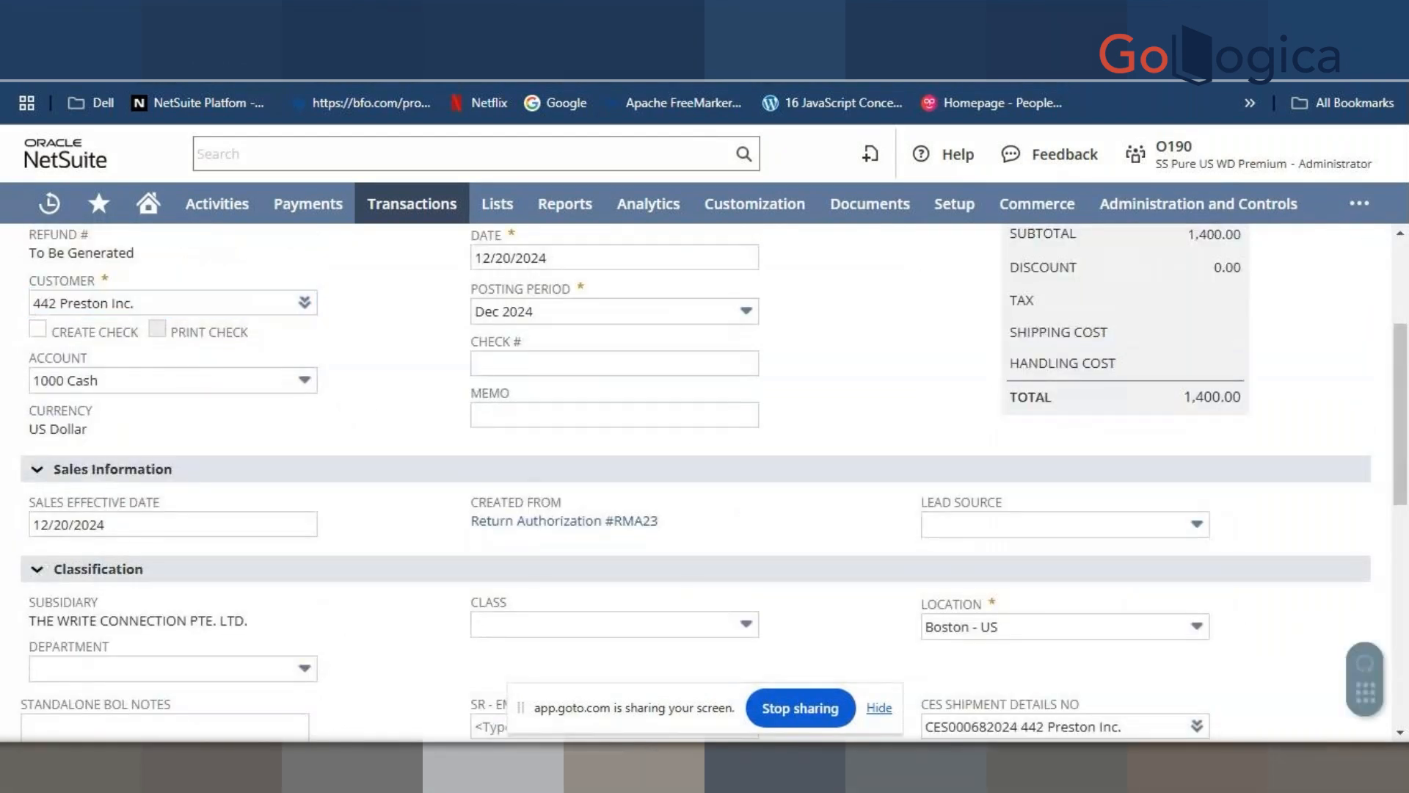
pyautogui.scroll(3, 220, 330)
pyautogui.click(40, 345)
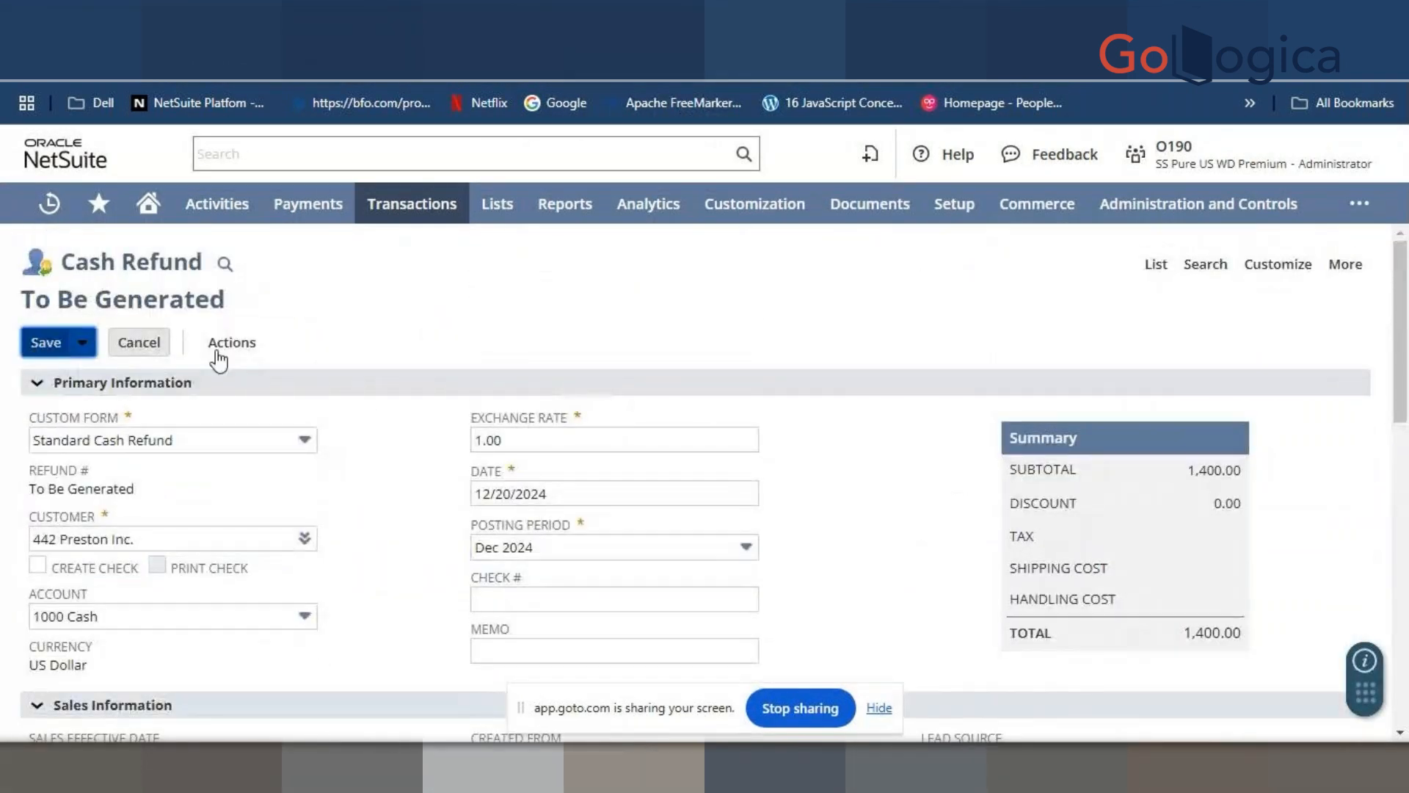